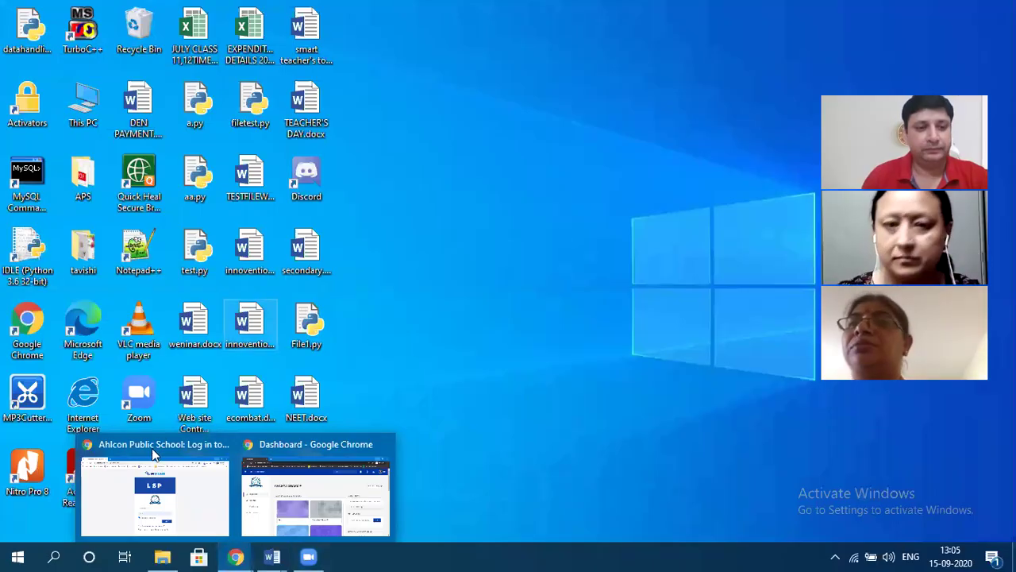
Step: Switch to the browser window with the Ahlcon Public School login page and log in with the prefilled credentials
left_click(153, 444)
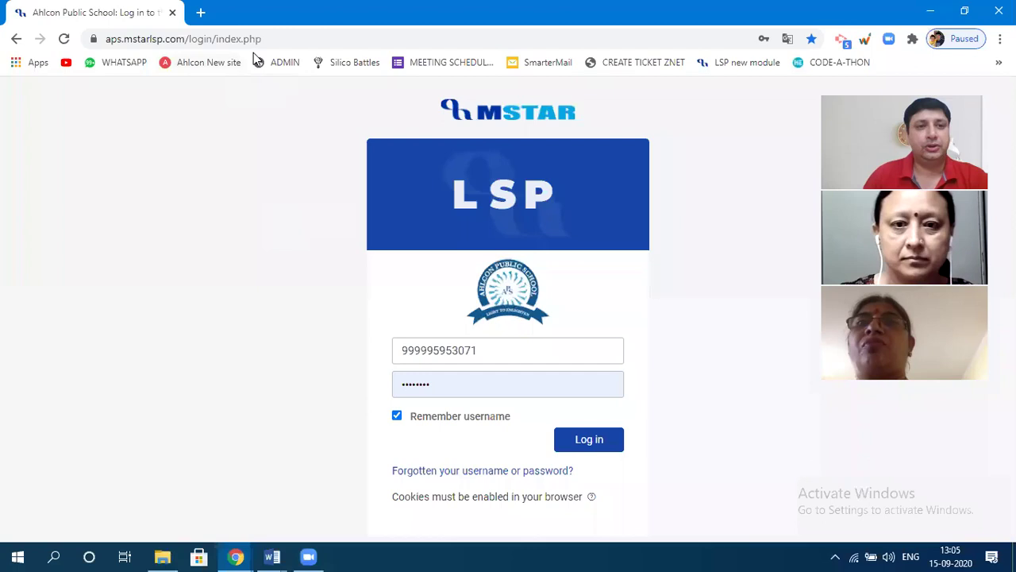
left_click_drag(270, 39, 101, 40)
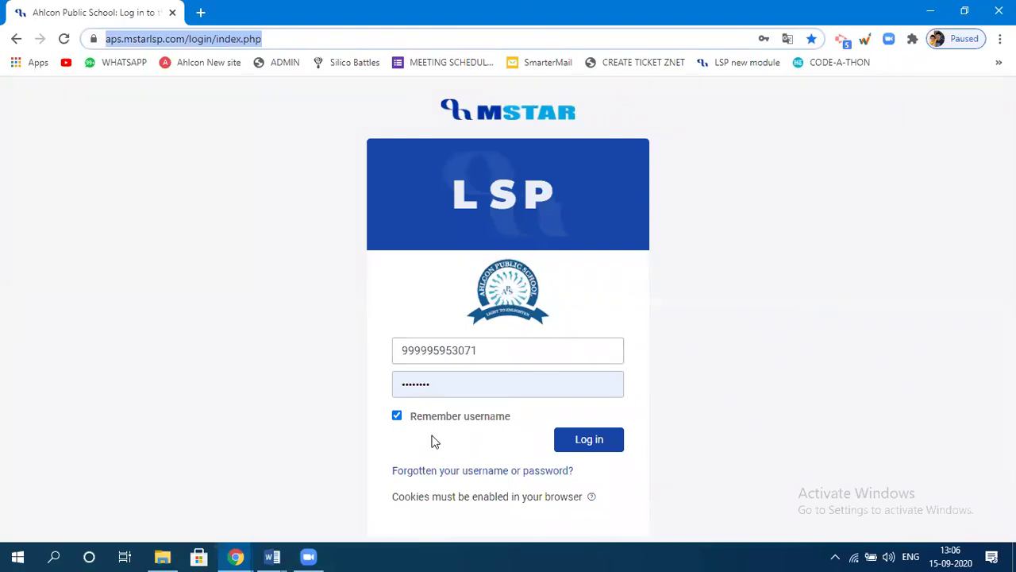
left_click(478, 359)
left_click(466, 386)
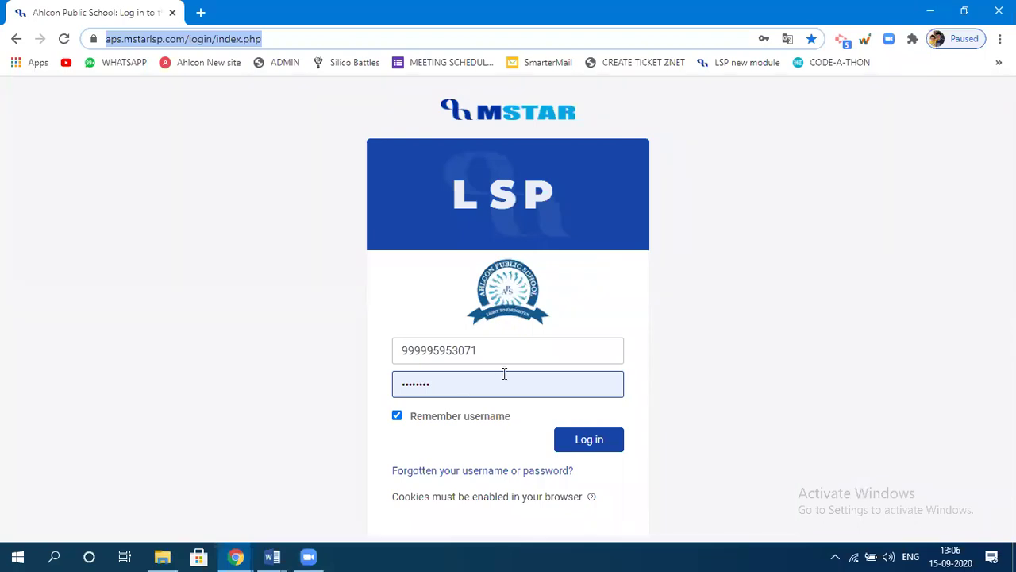
left_click(492, 350)
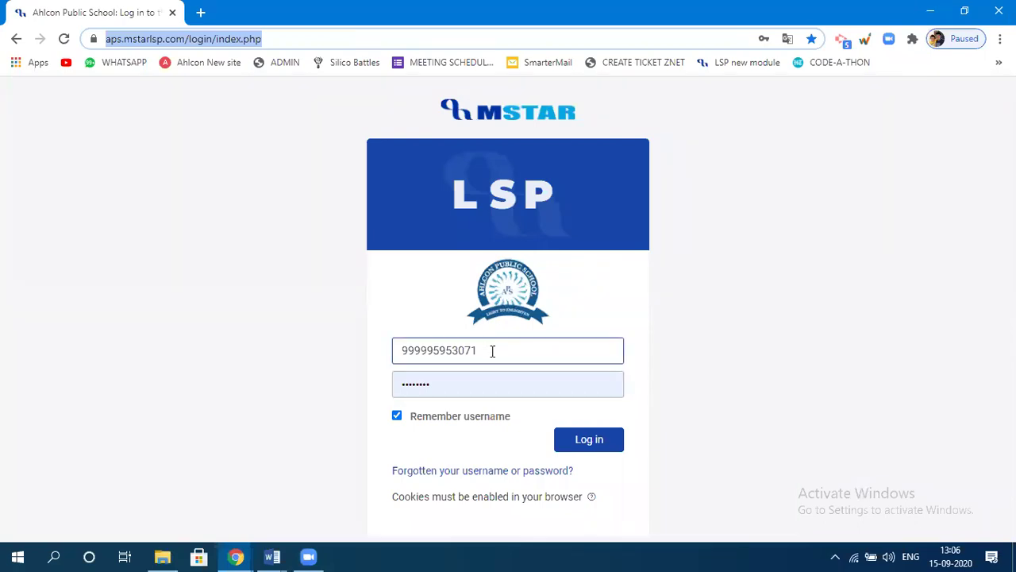
left_click(534, 439)
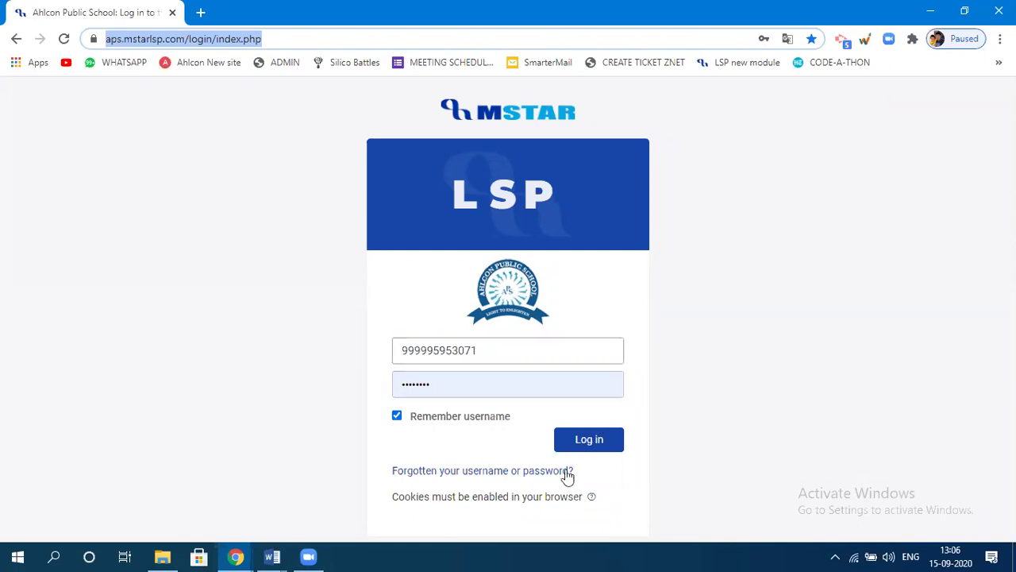
left_click(580, 442)
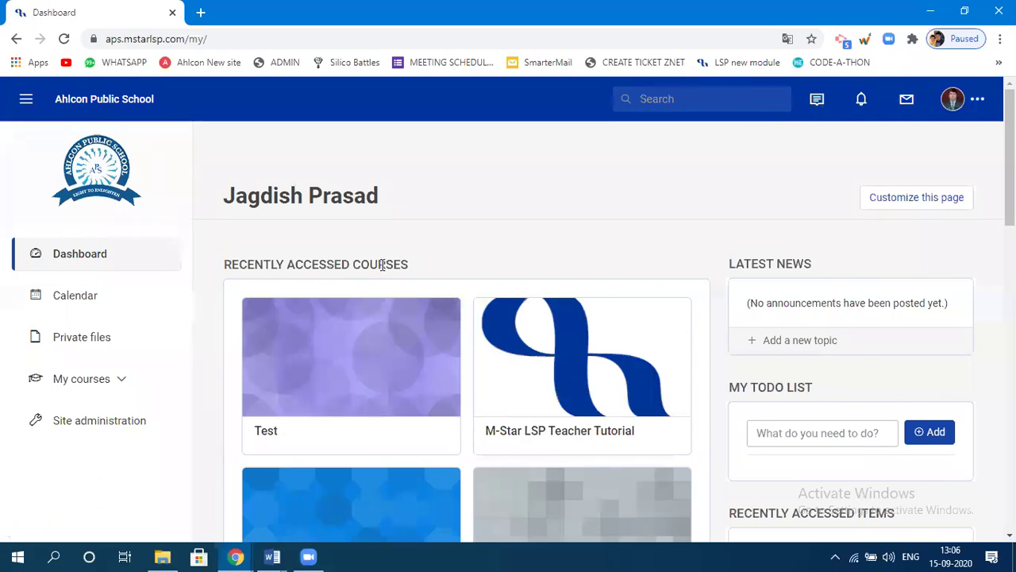
Step: Look through the available courses, view the Computer Science XI course, and return to the dashboard
left_click(100, 381)
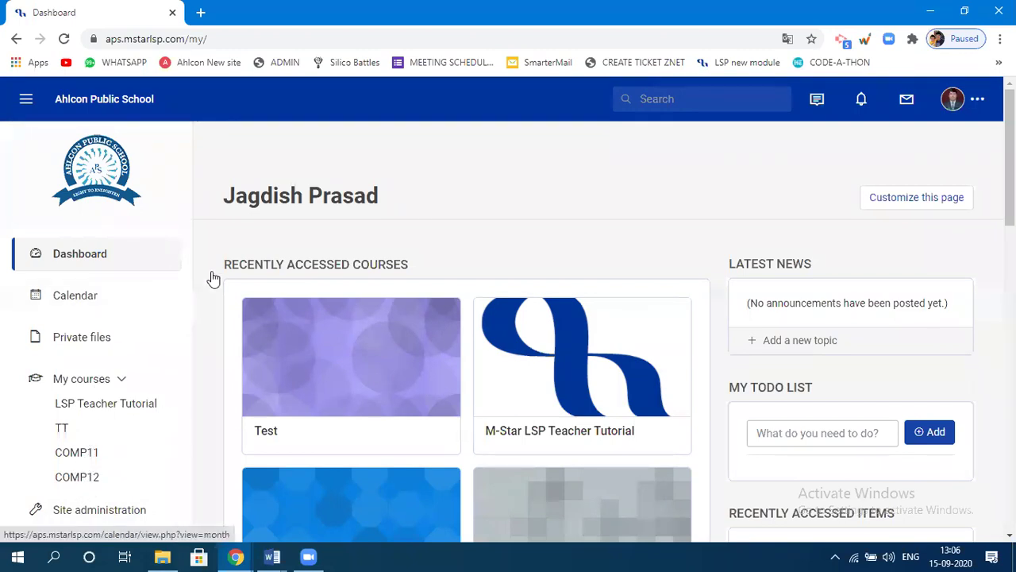
scroll(336, 374, "down", 3)
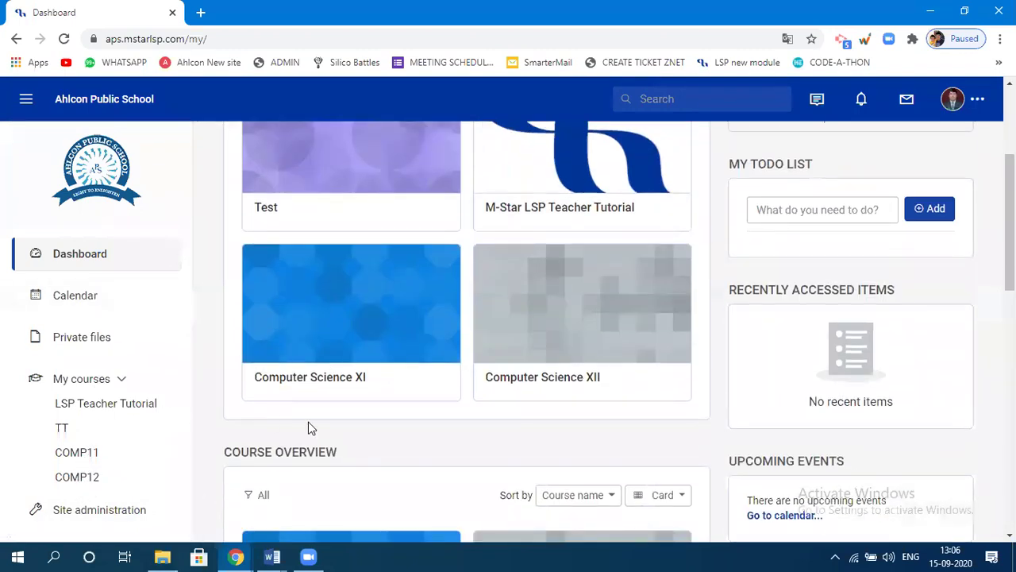
scroll(411, 427, "up", 2)
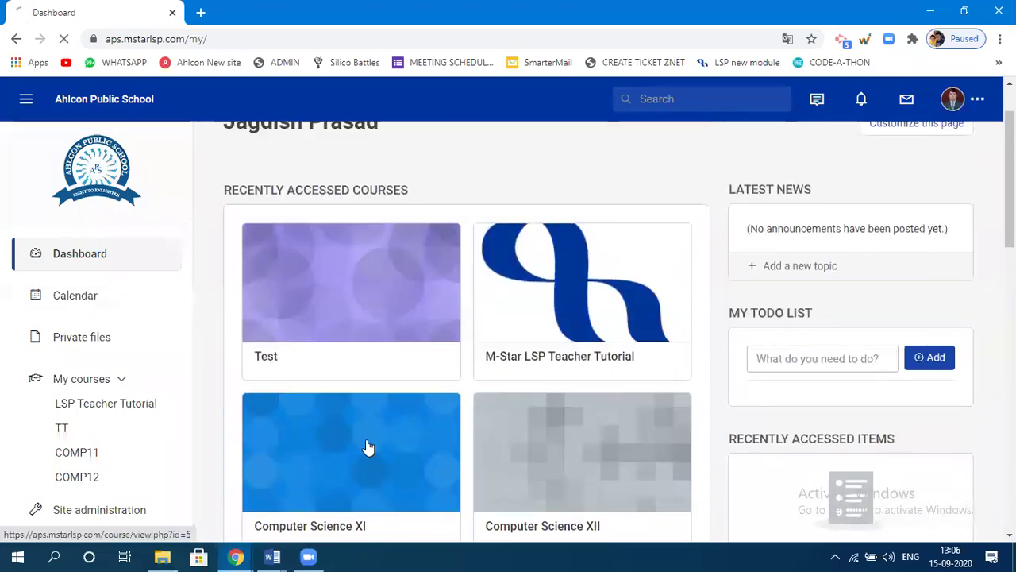
left_click(367, 446)
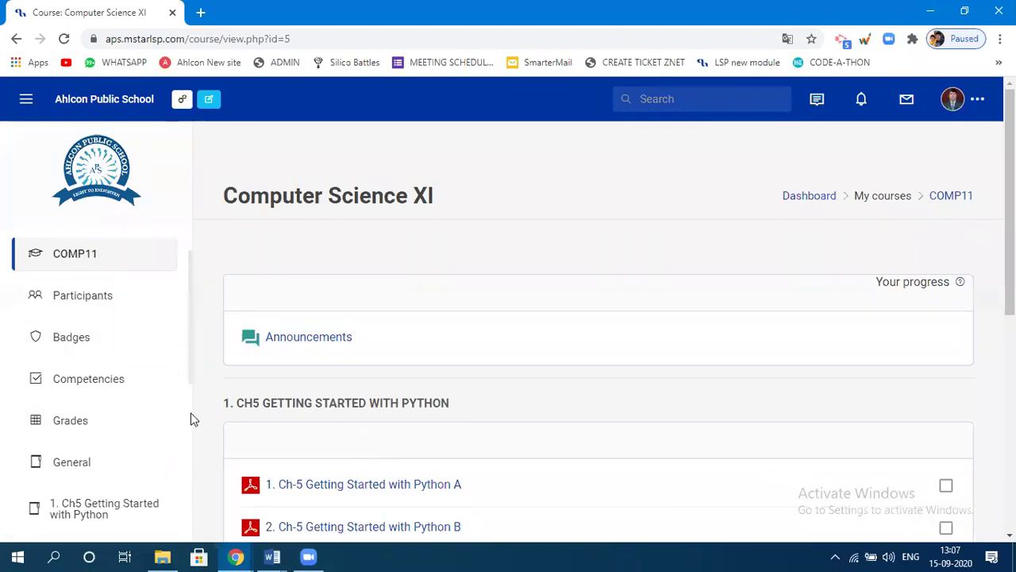
left_click(818, 203)
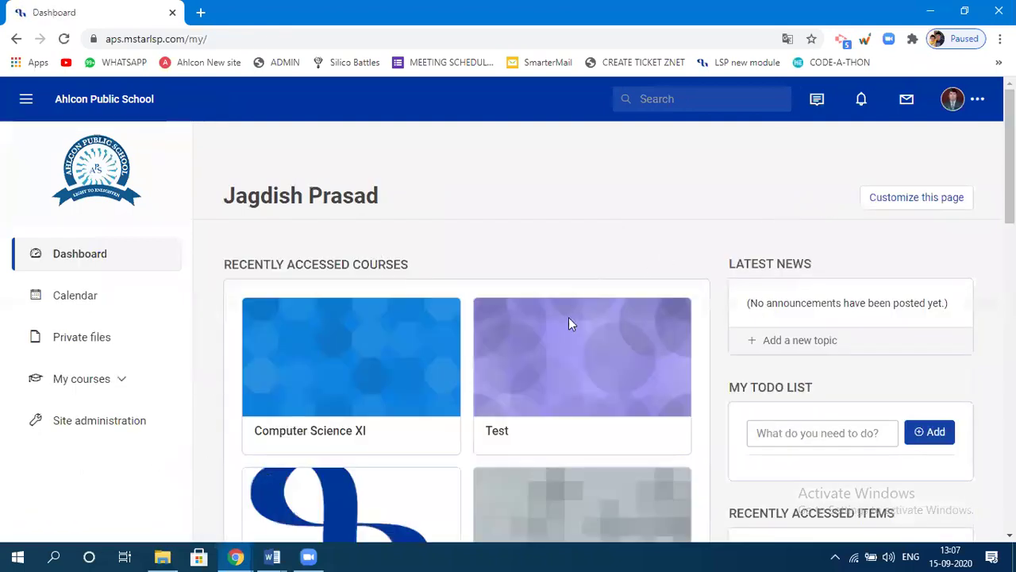
Step: Open the Test course and look through its topics and activities
left_click(543, 367)
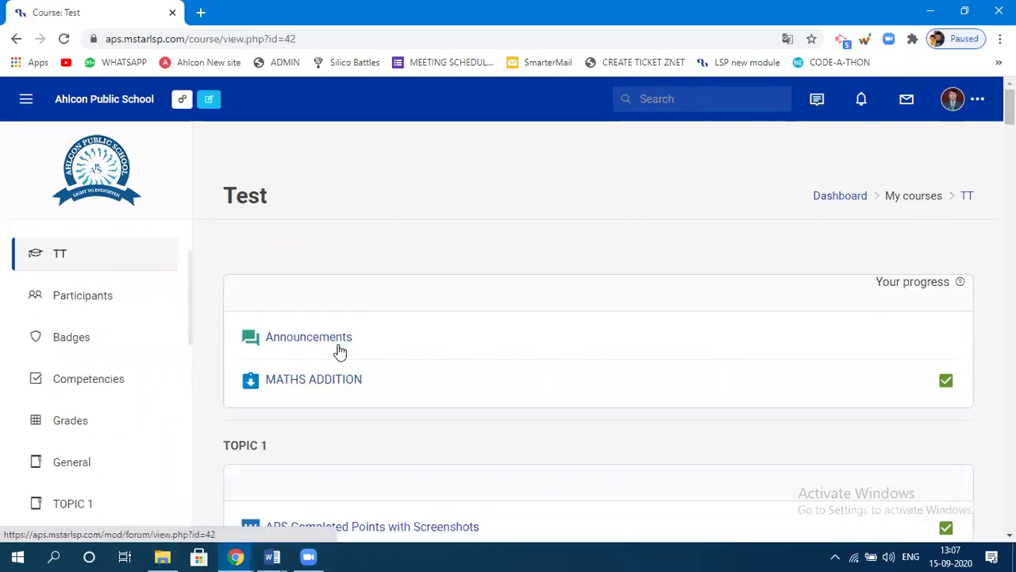
scroll(339, 352, "down", 3)
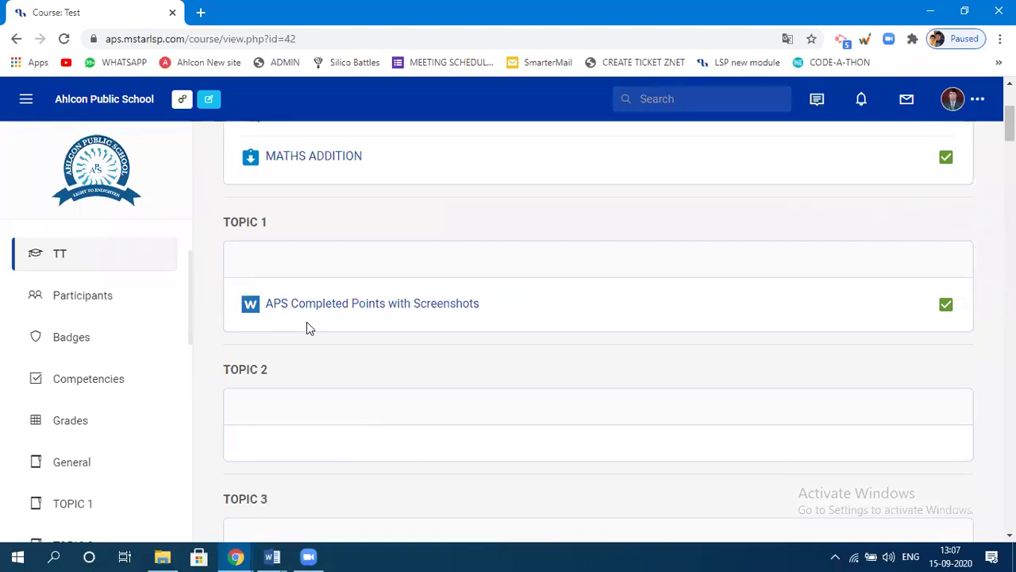
scroll(287, 300, "up", 1)
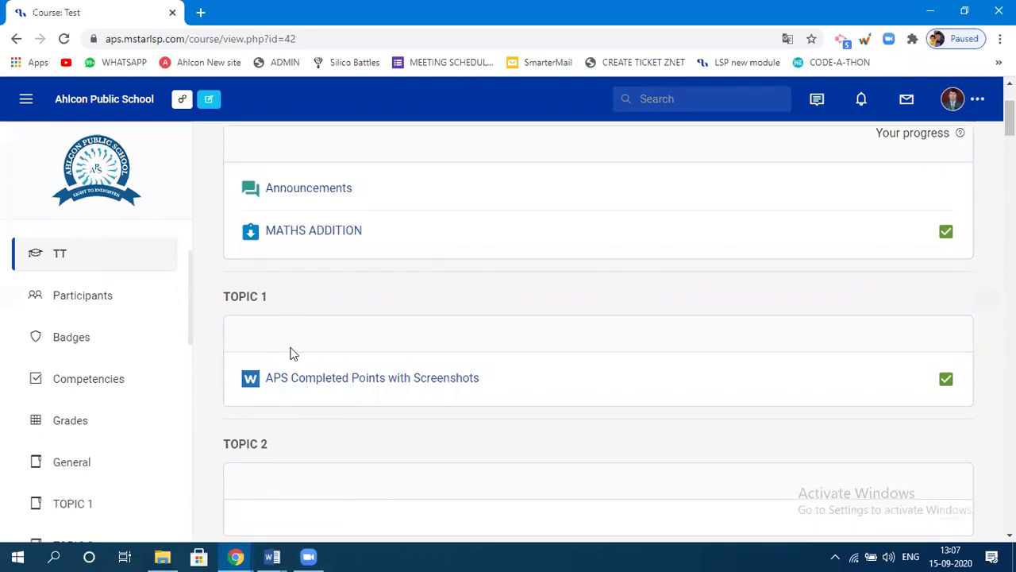
scroll(288, 383, "up", 2)
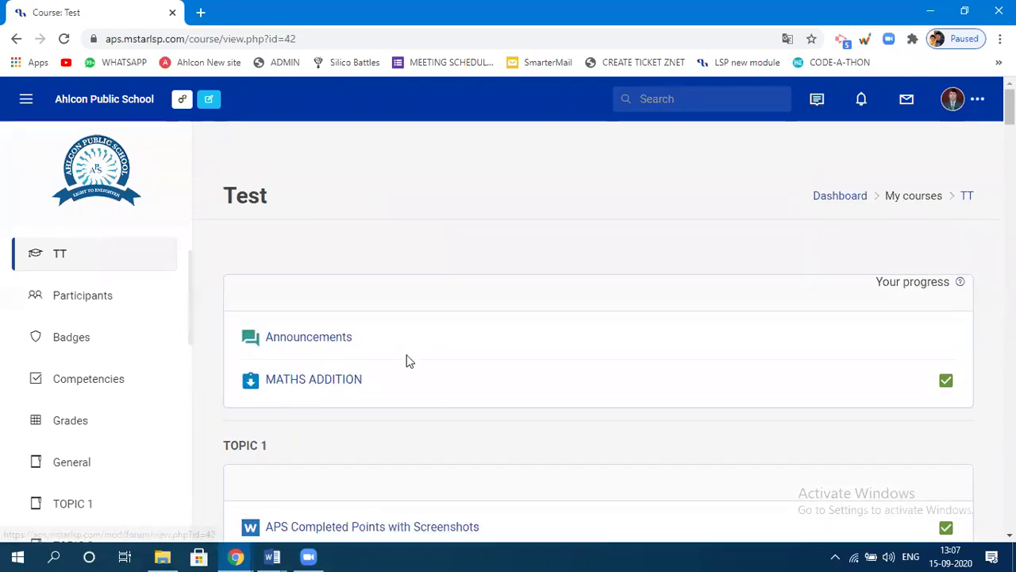
scroll(367, 401, "down", 2)
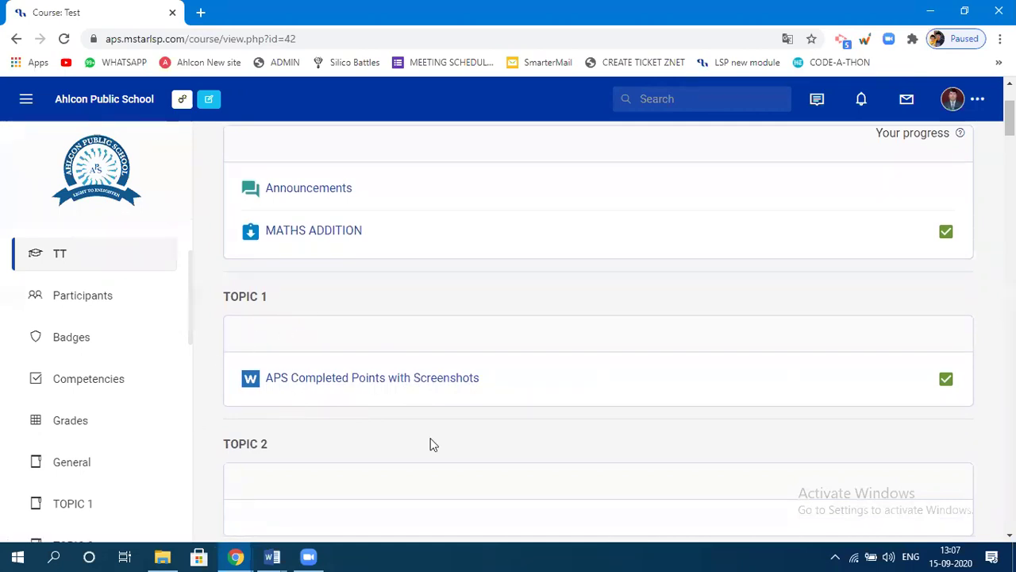
scroll(356, 386, "up", 2)
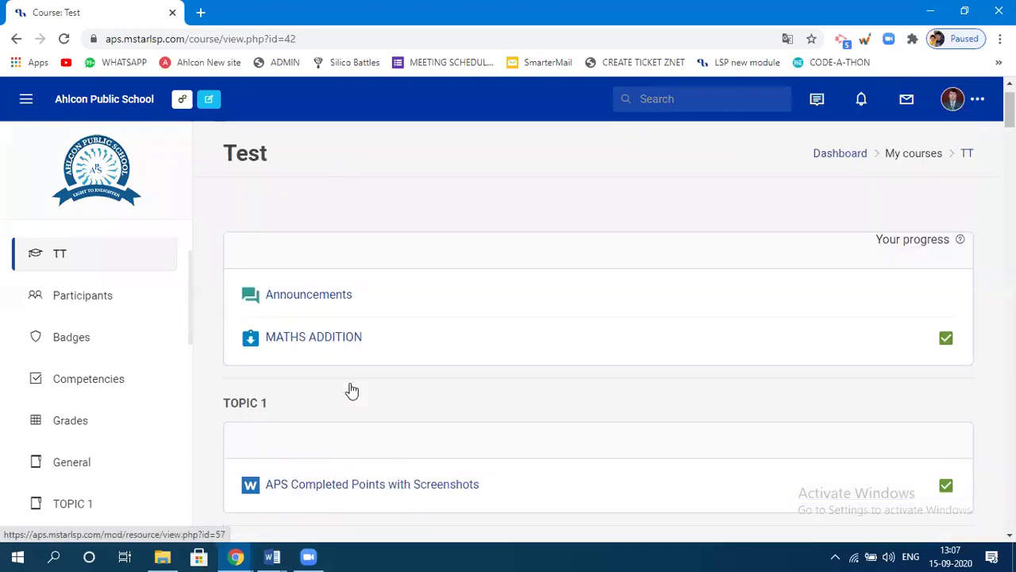
scroll(329, 424, "down", 1)
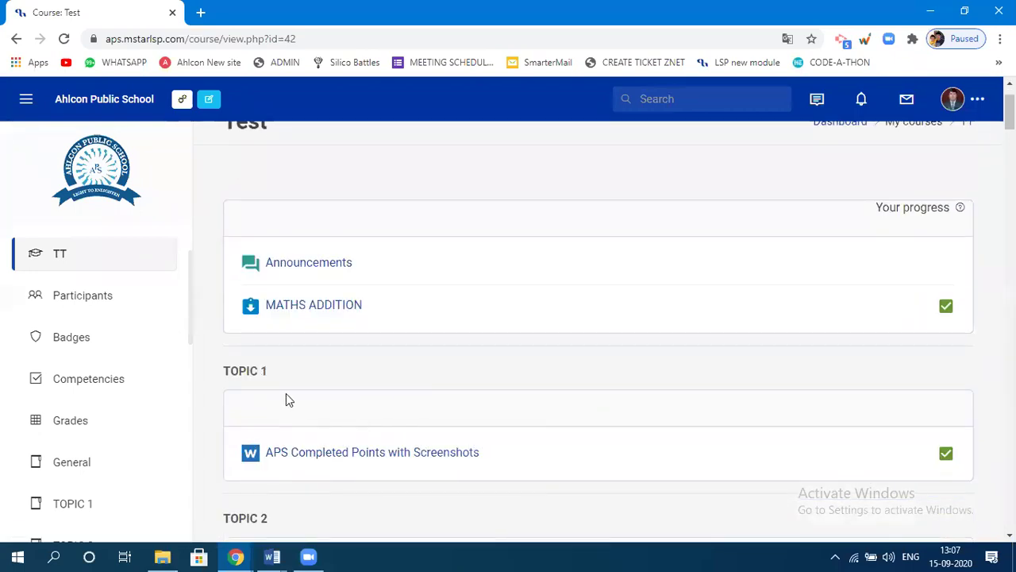
scroll(481, 405, "down", 2)
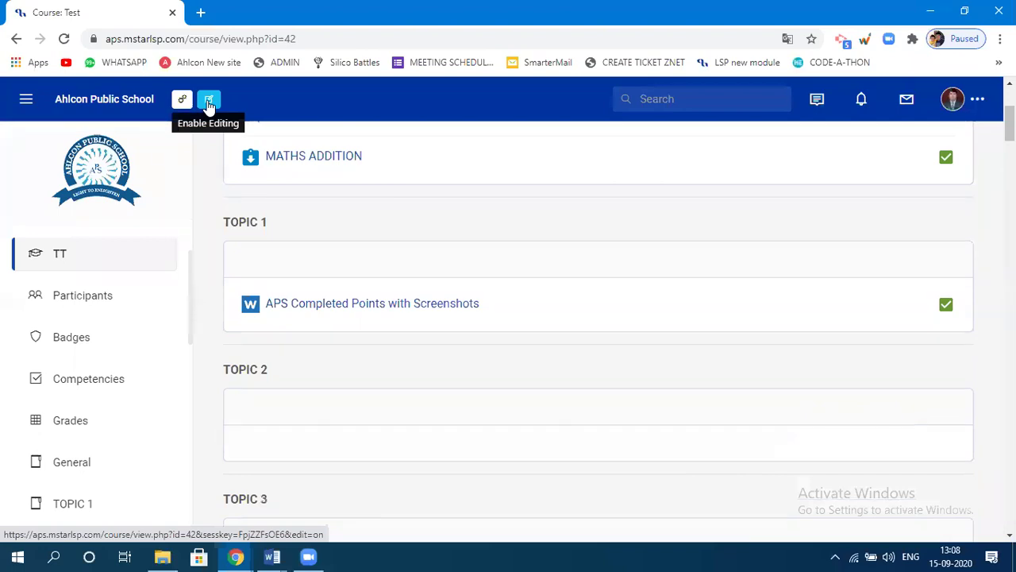
Step: Turn on editing for the Test course and find the Topic 2 section
left_click(209, 101)
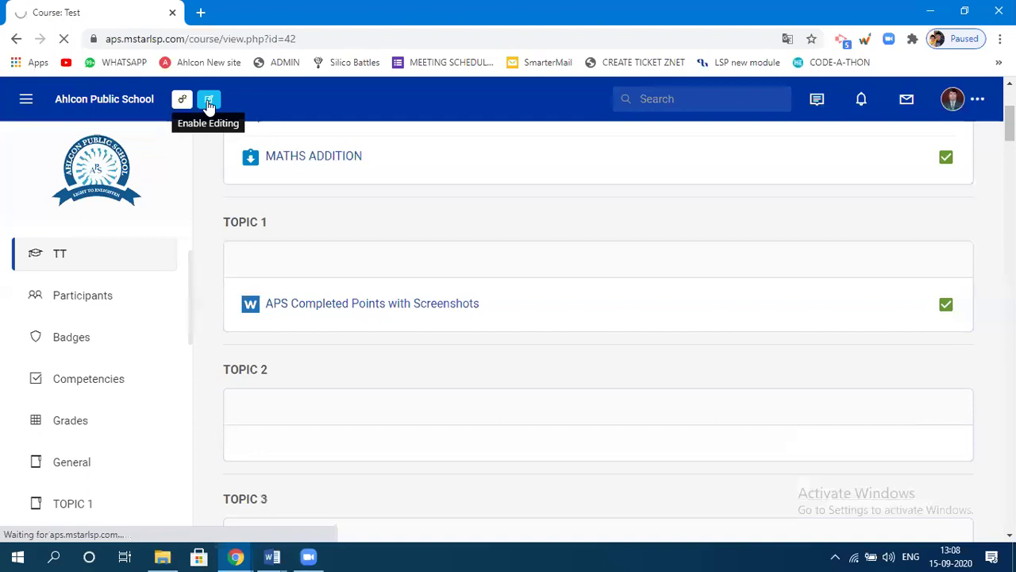
scroll(417, 297, "down", 3)
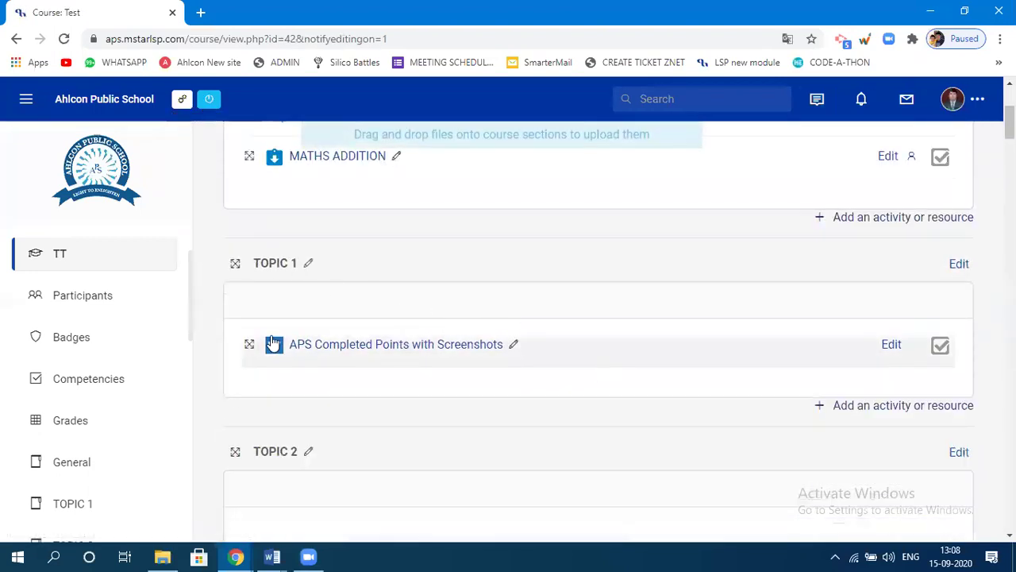
scroll(533, 445, "down", 2)
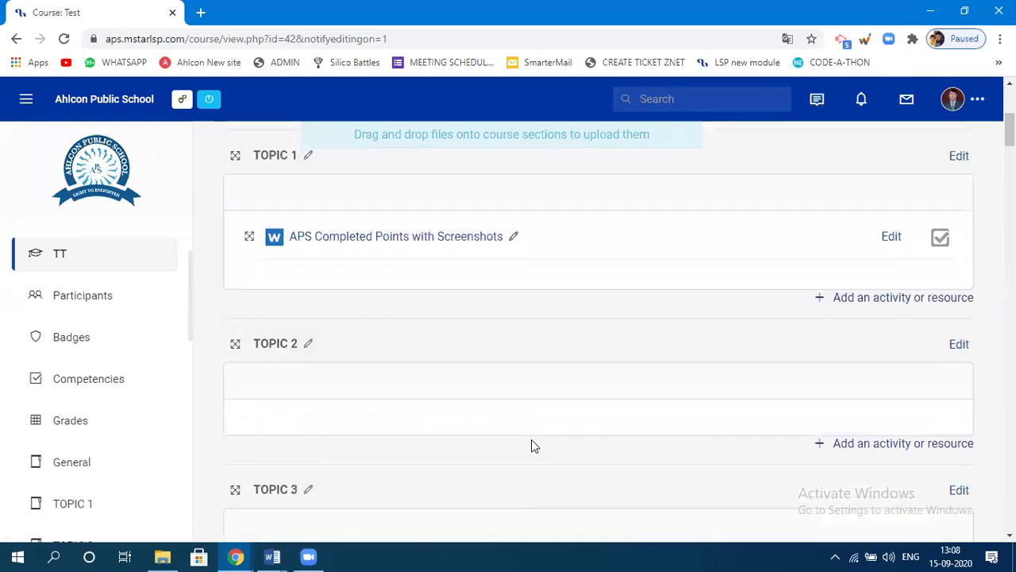
scroll(531, 445, "down", 1)
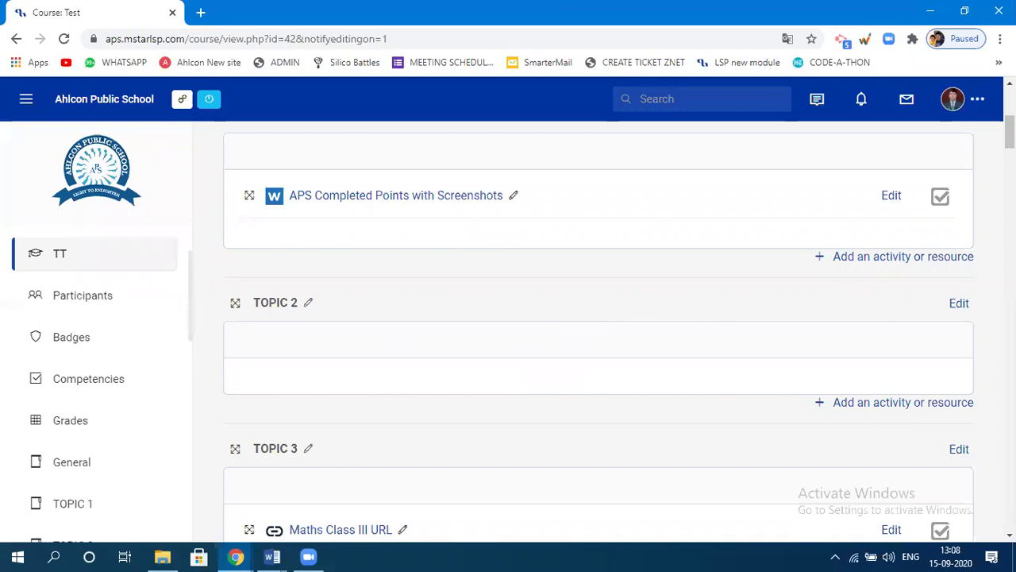
Step: Open Topic 2 for editing and replace its section name with "Assignments + Questionnaries+Quiz"
left_click(959, 305)
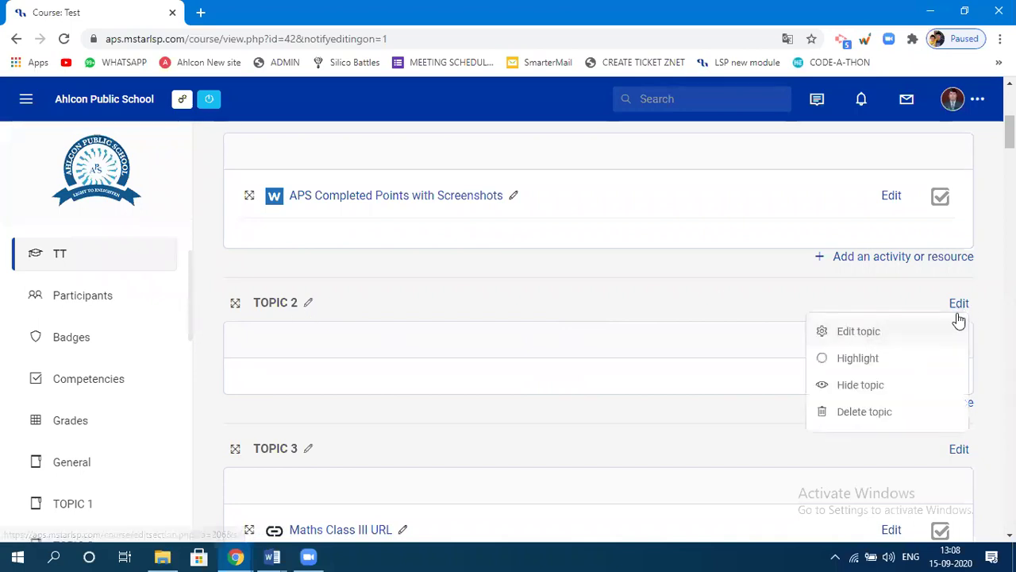
left_click(862, 334)
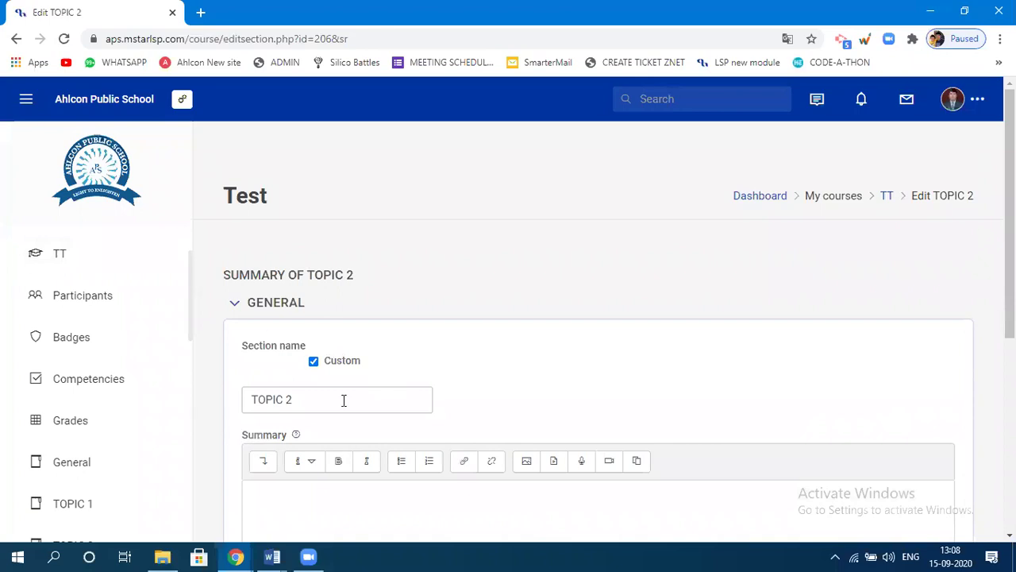
left_click_drag(310, 406, 233, 417)
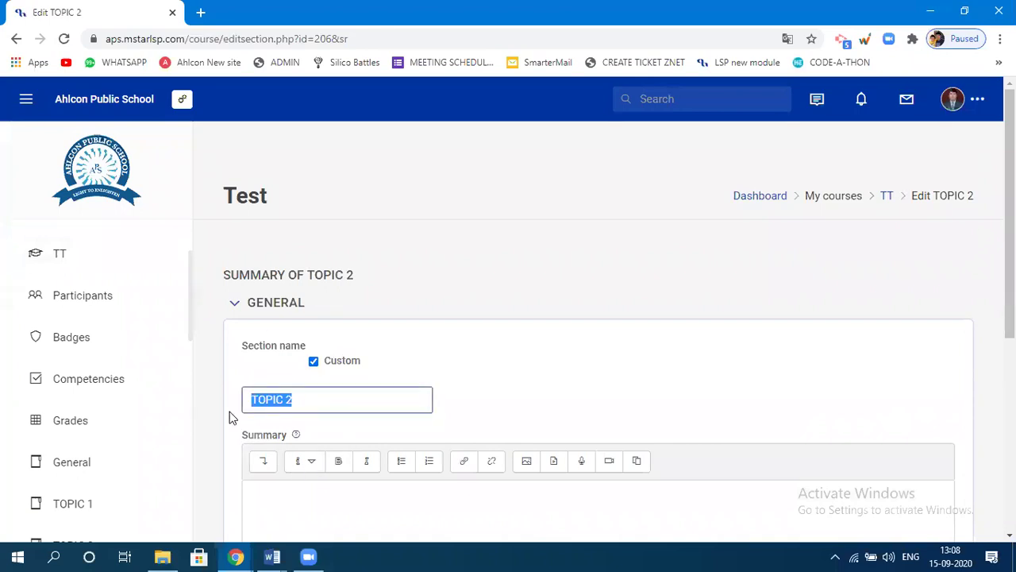
type("a")
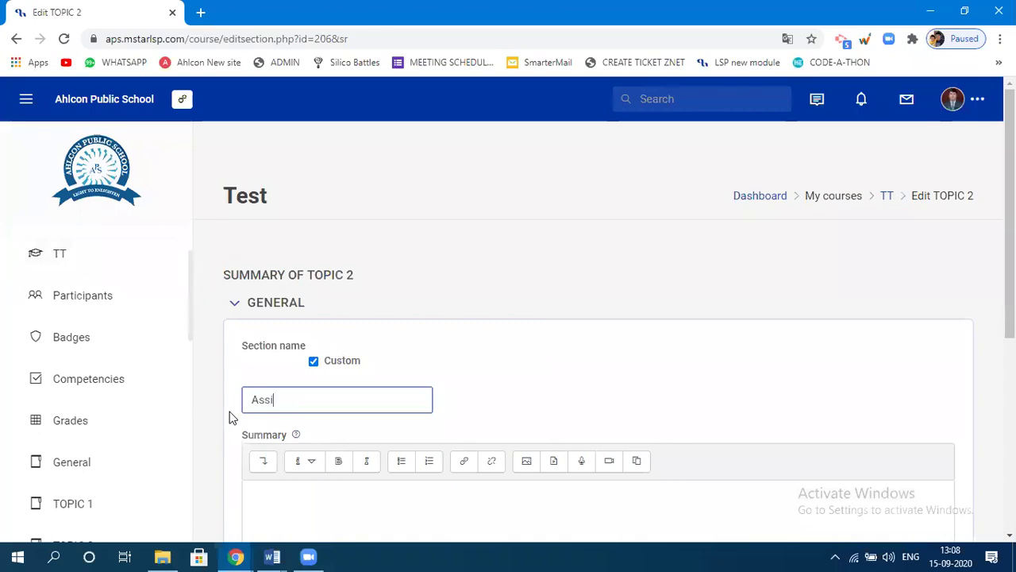
type("ssignments + Questionnaires")
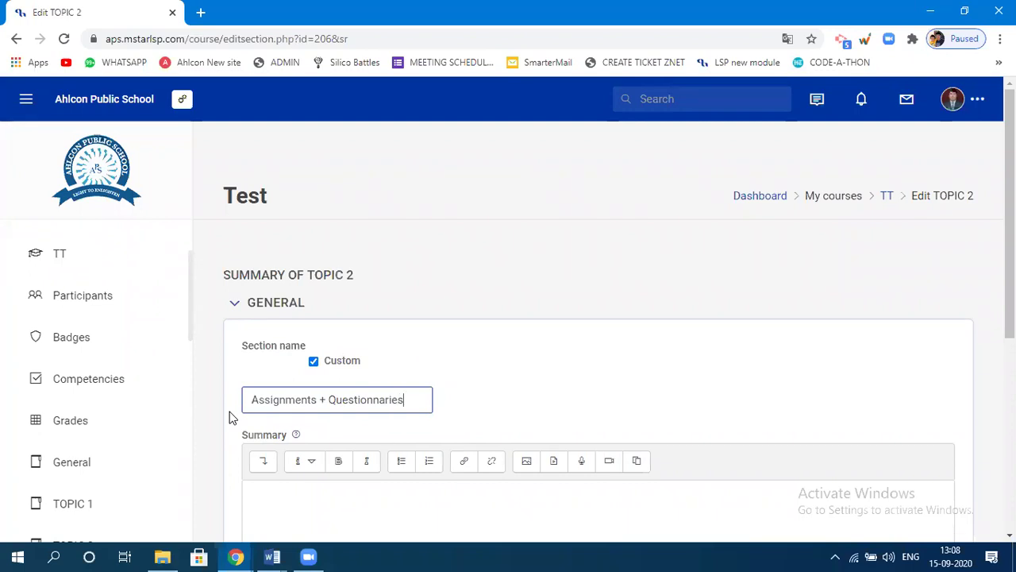
type("+Quiz")
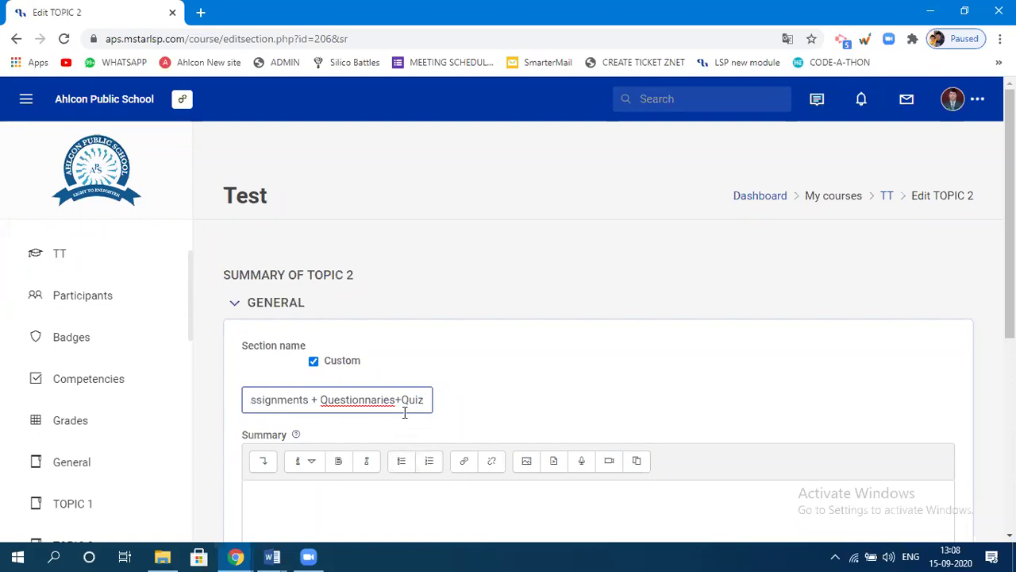
Step: Correct the spelling and spacing of the section name to read "Assignments + Questionnaires + Quiz"
right_click(377, 400)
left_click(461, 201)
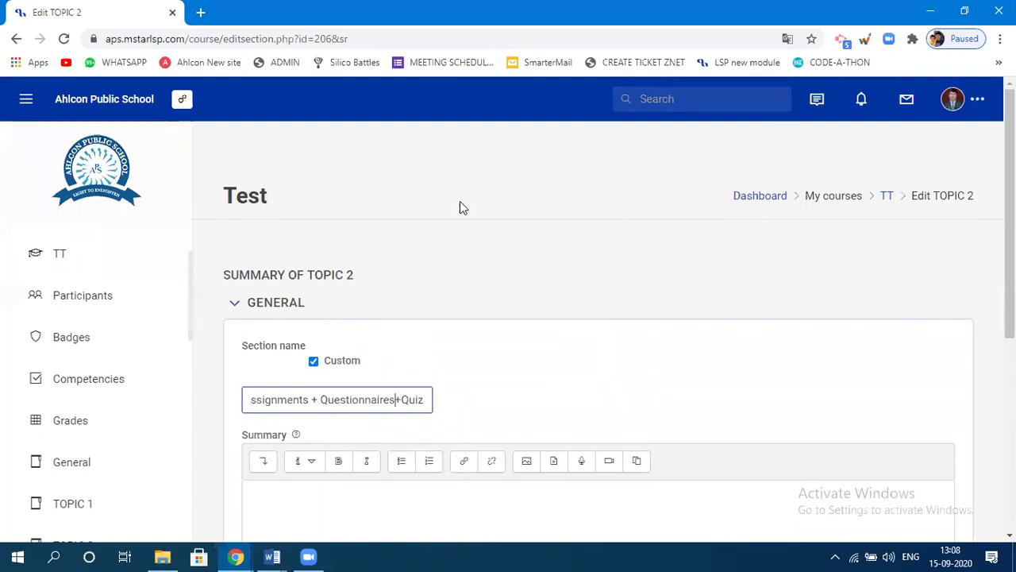
scroll(350, 476, "down", 5)
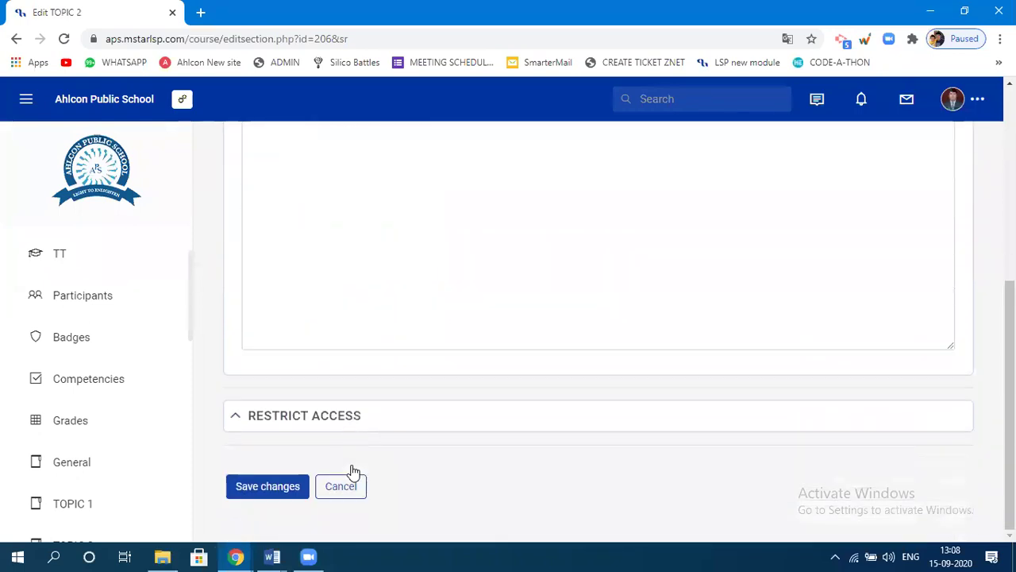
left_click(357, 231)
scroll(357, 230, "up", 2)
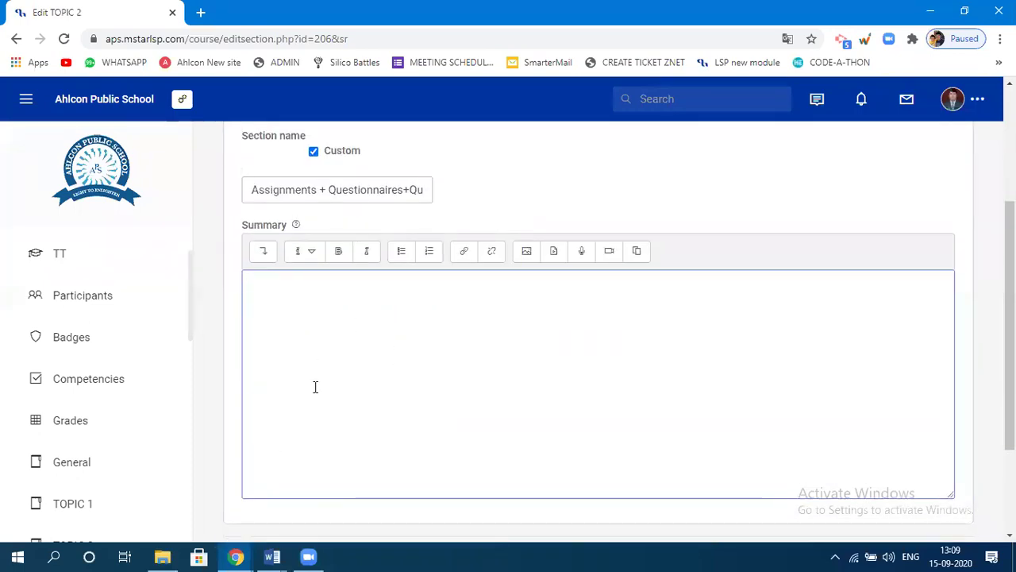
left_click(407, 195)
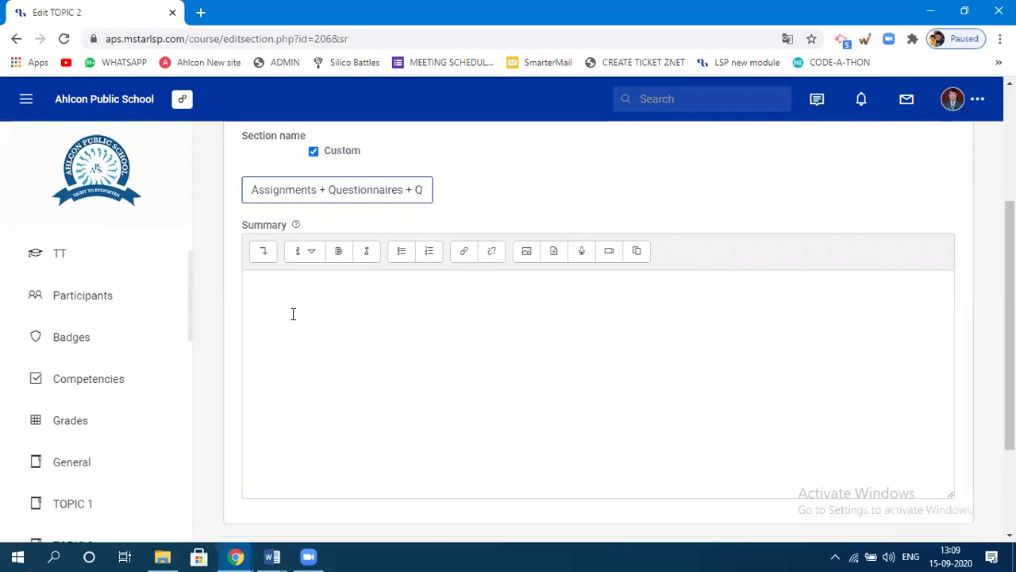
Step: Leave the summary empty, save the section changes and find the renamed section on the Test course page
left_click(322, 324)
scroll(324, 329, "down", 2)
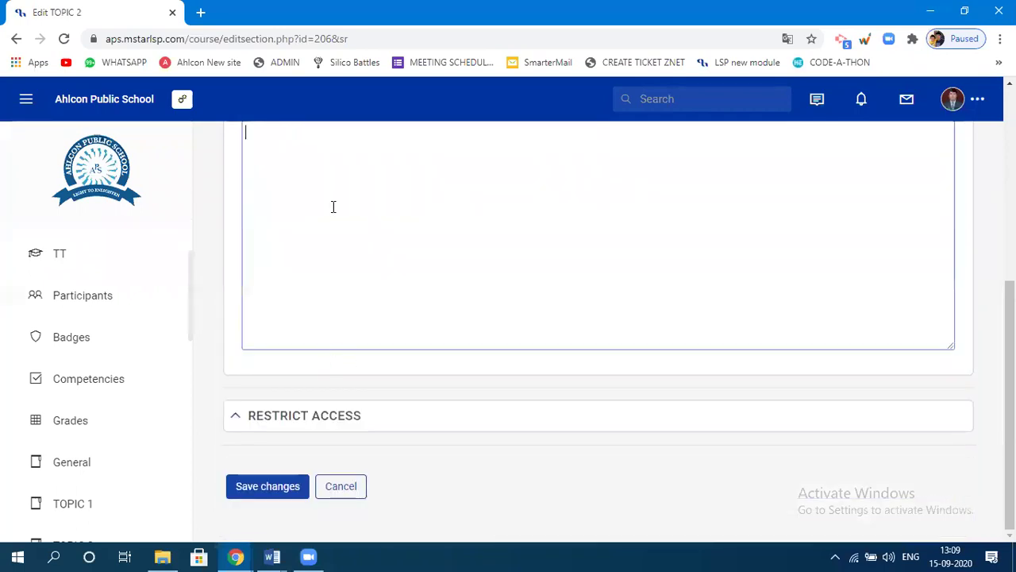
scroll(334, 207, "up", 2)
scroll(340, 286, "down", 2)
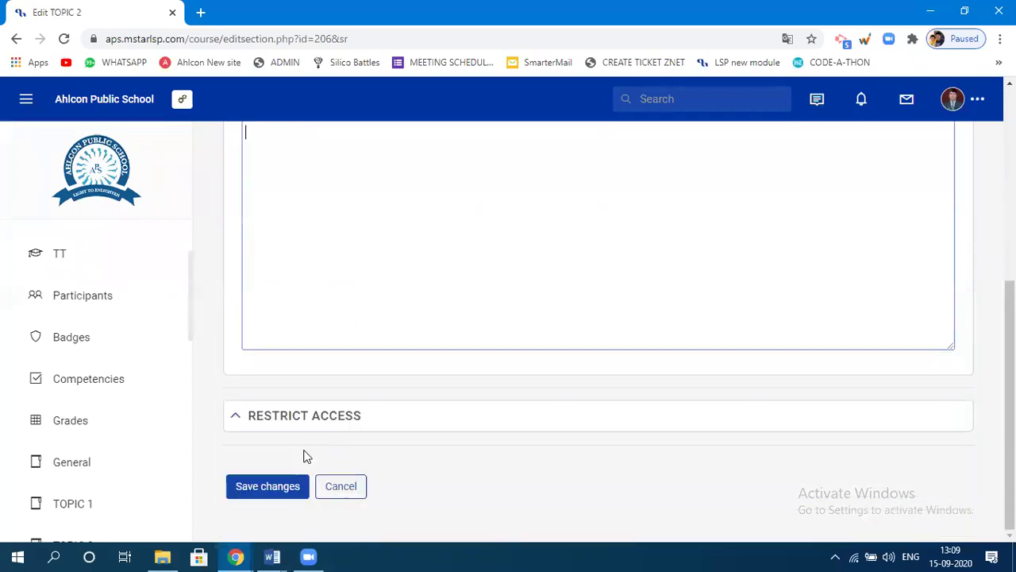
left_click(264, 489)
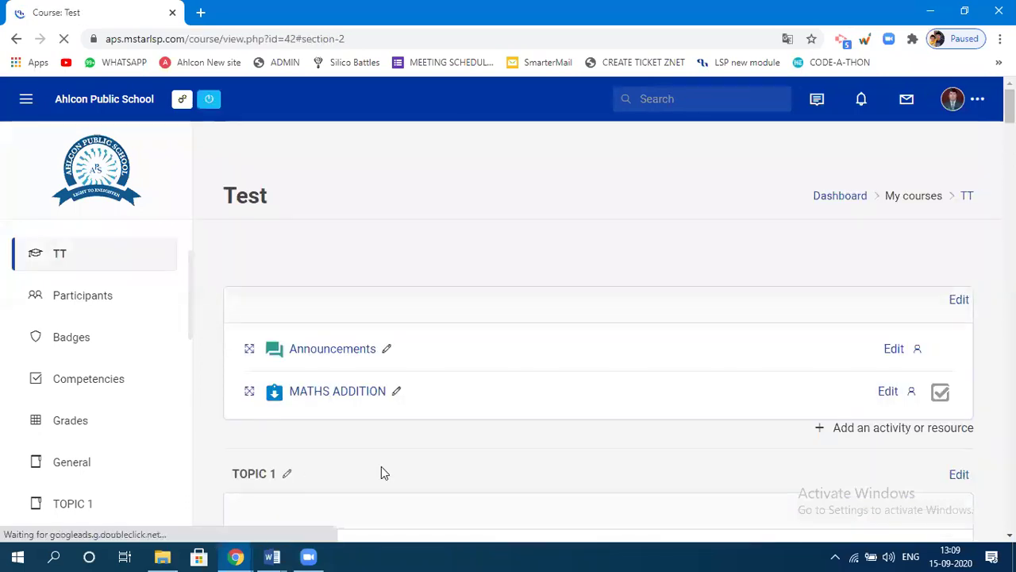
scroll(415, 421, "down", 3)
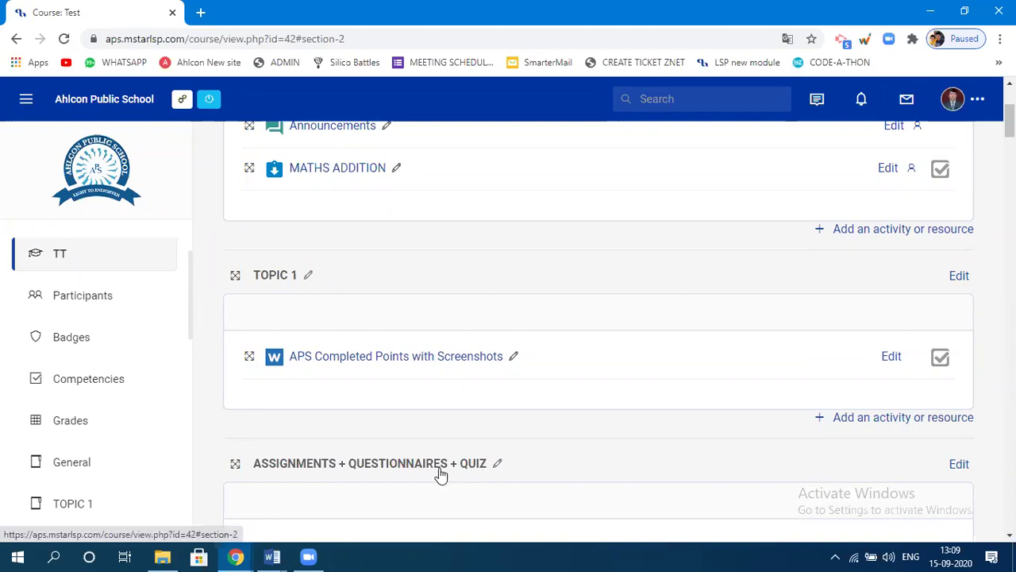
Step: Reopen the settings of the Assignments + Questionnaires + Quiz section, review its custom name and save them again
left_click(959, 465)
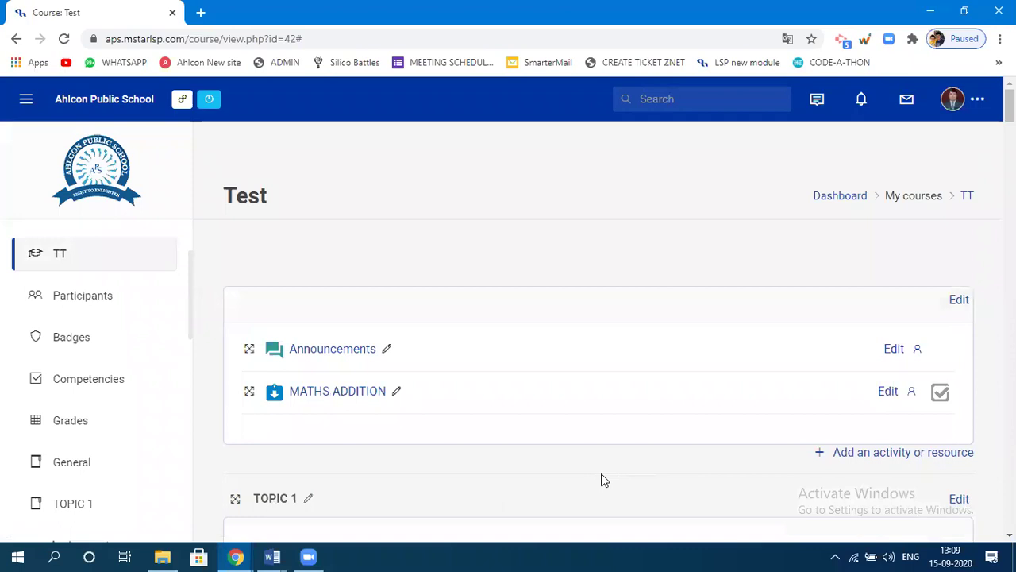
scroll(675, 448, "down", 3)
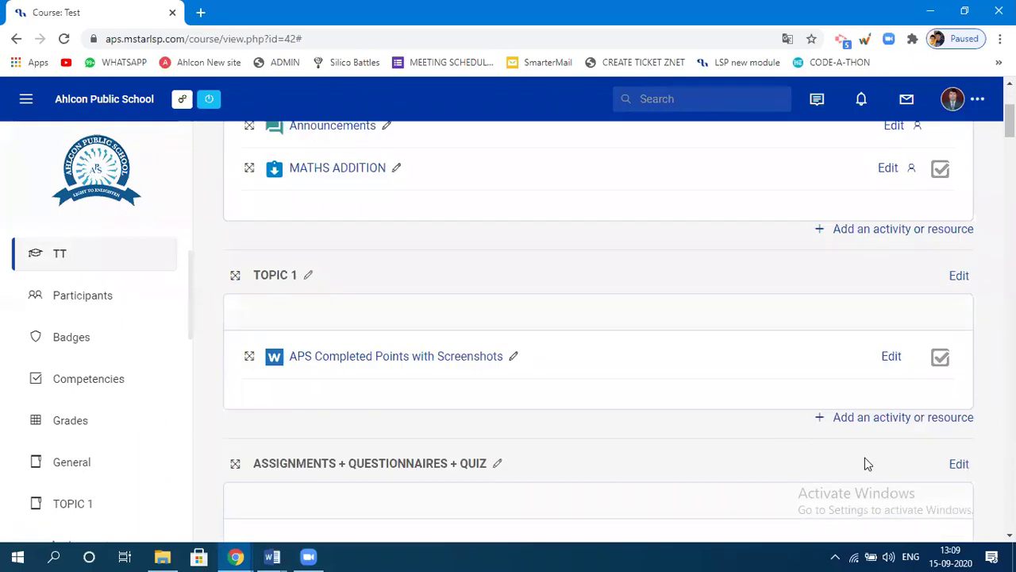
left_click(959, 467)
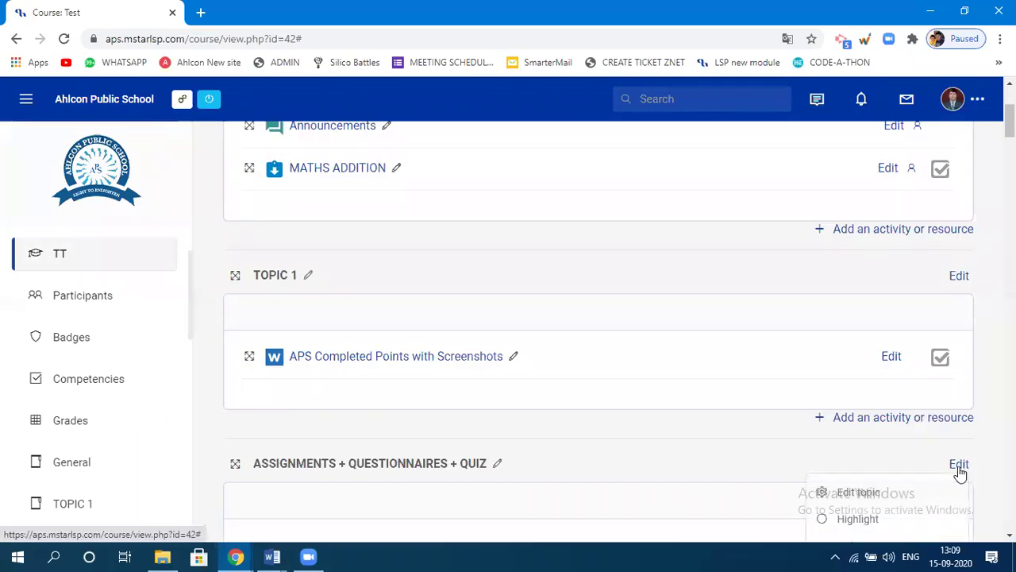
left_click(854, 495)
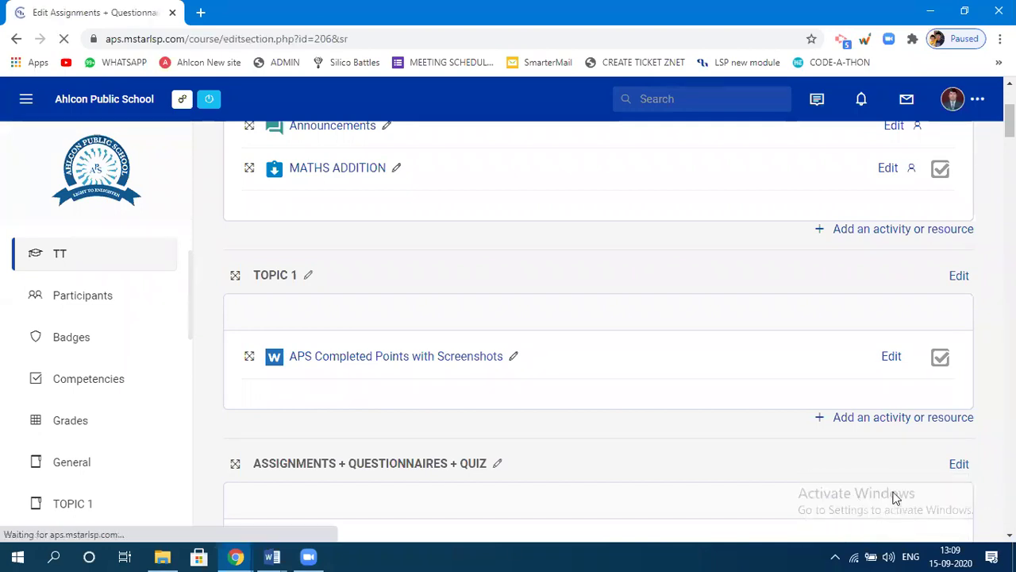
scroll(590, 442, "down", 3)
scroll(386, 309, "up", 1)
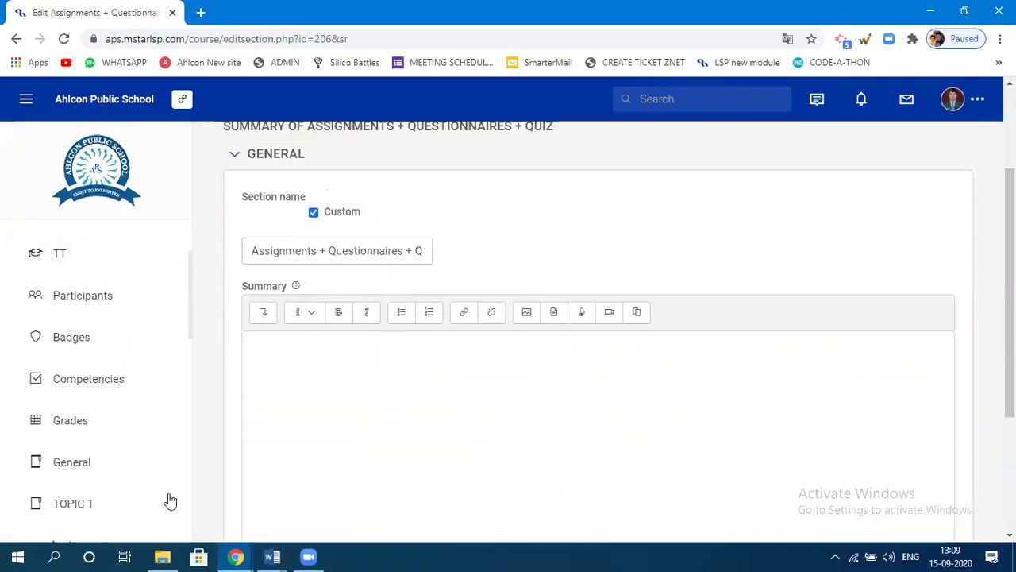
left_click(247, 252)
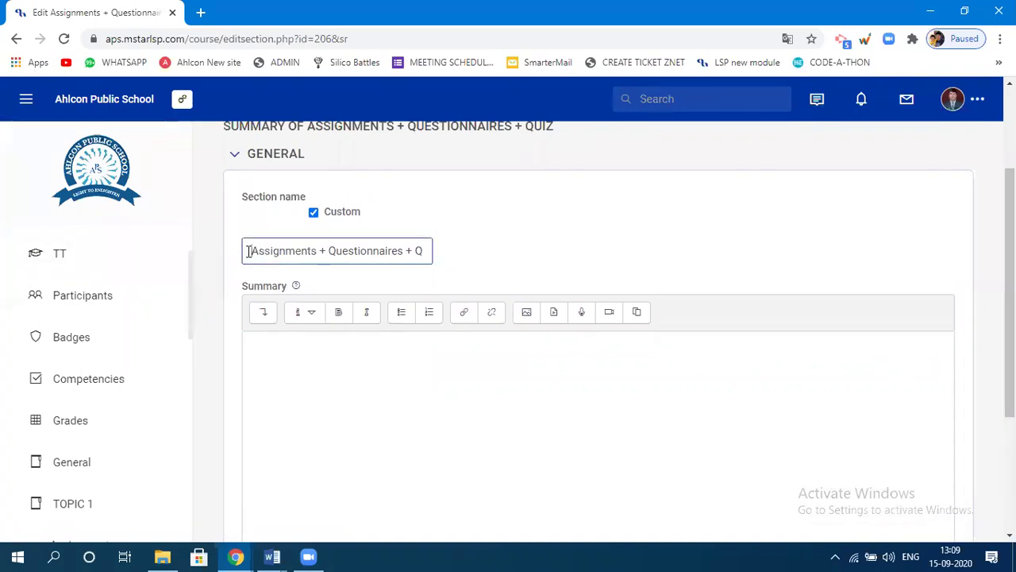
left_click_drag(249, 251, 427, 254)
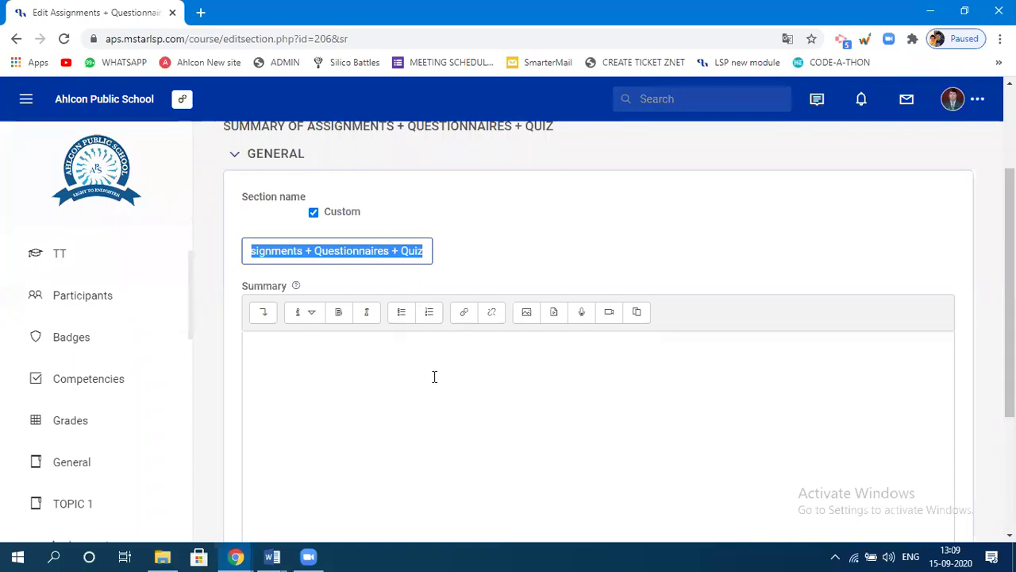
scroll(435, 377, "down", 5)
left_click(267, 492)
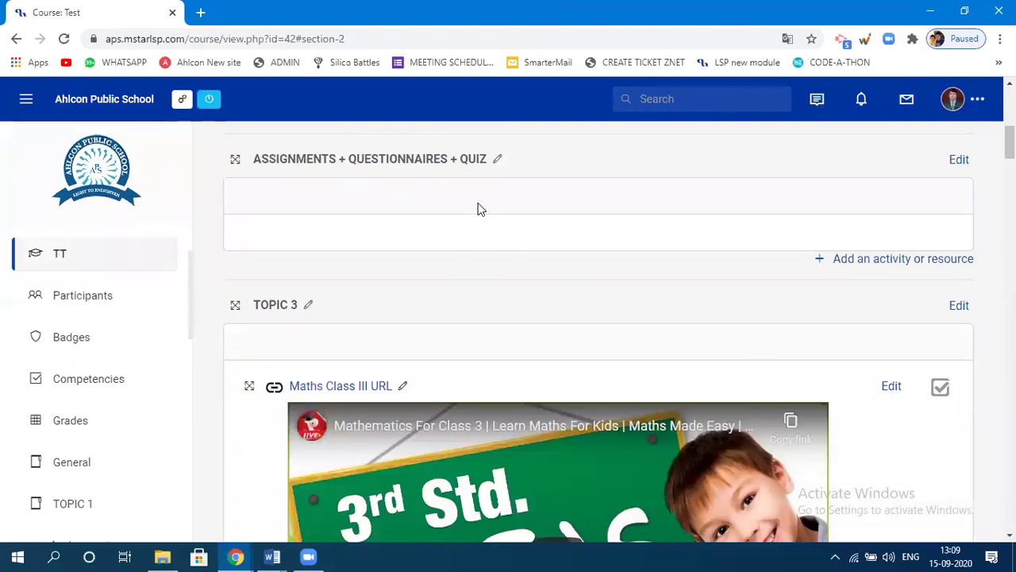
Step: Add an Assignment activity to the Assignments + Questionnaires + Quiz section
left_click(909, 262)
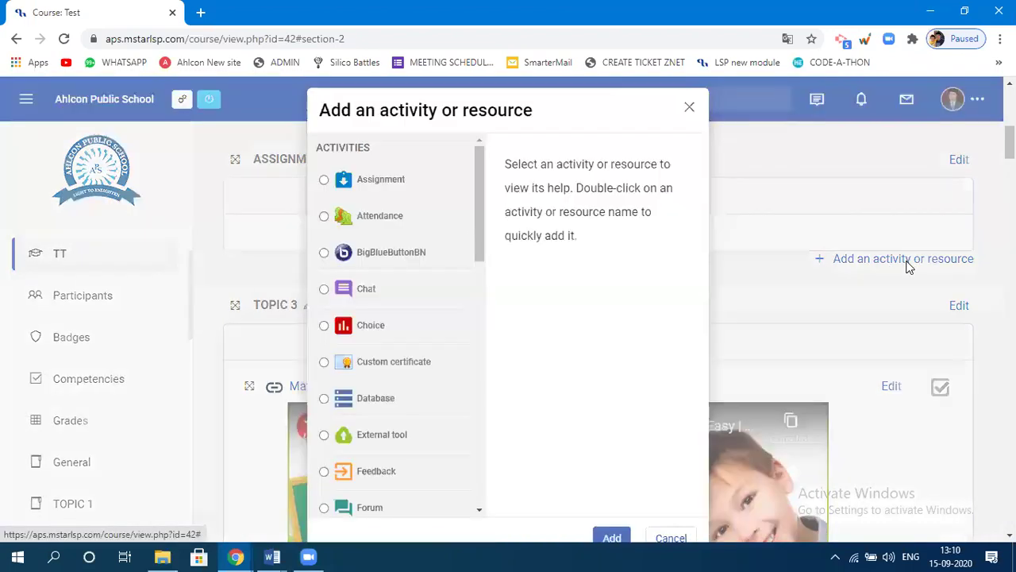
left_click(690, 108)
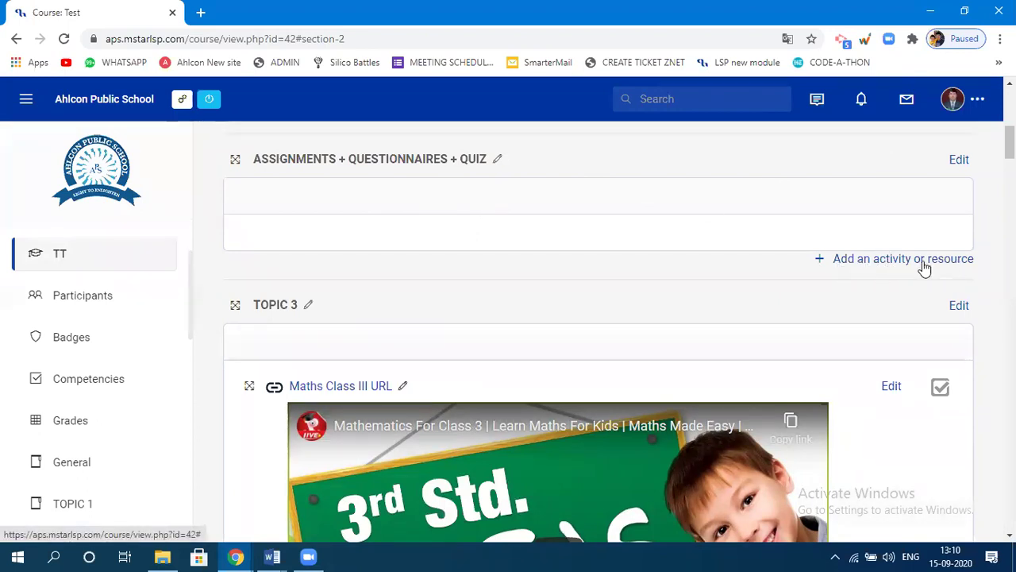
left_click(898, 270)
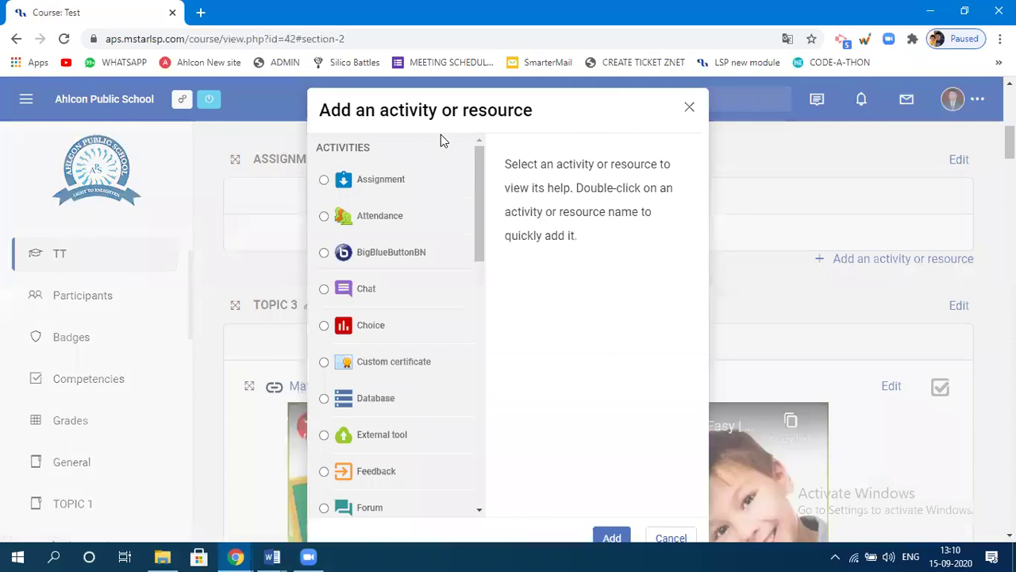
left_click_drag(439, 104, 427, 87)
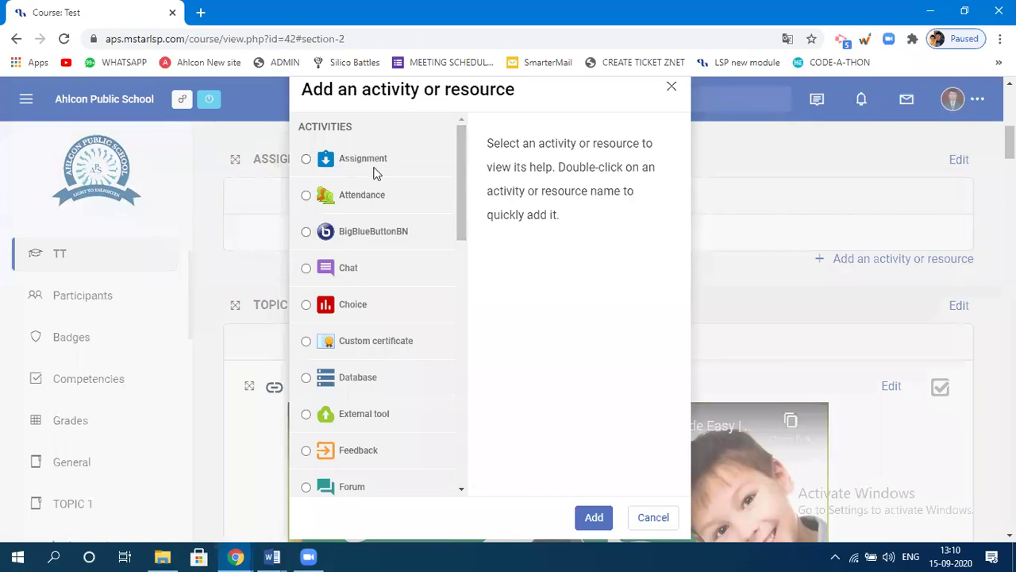
left_click(308, 162)
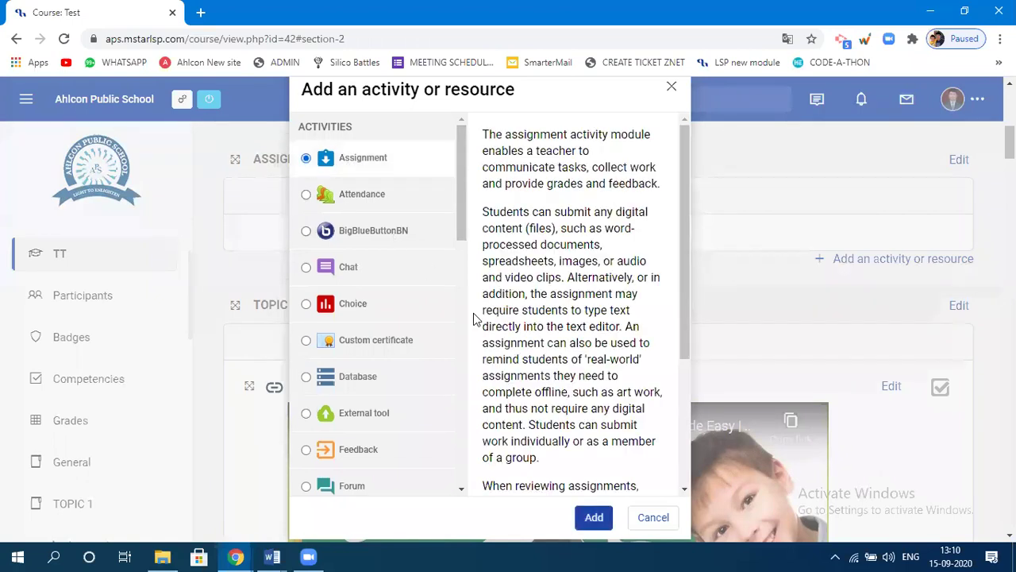
left_click(594, 523)
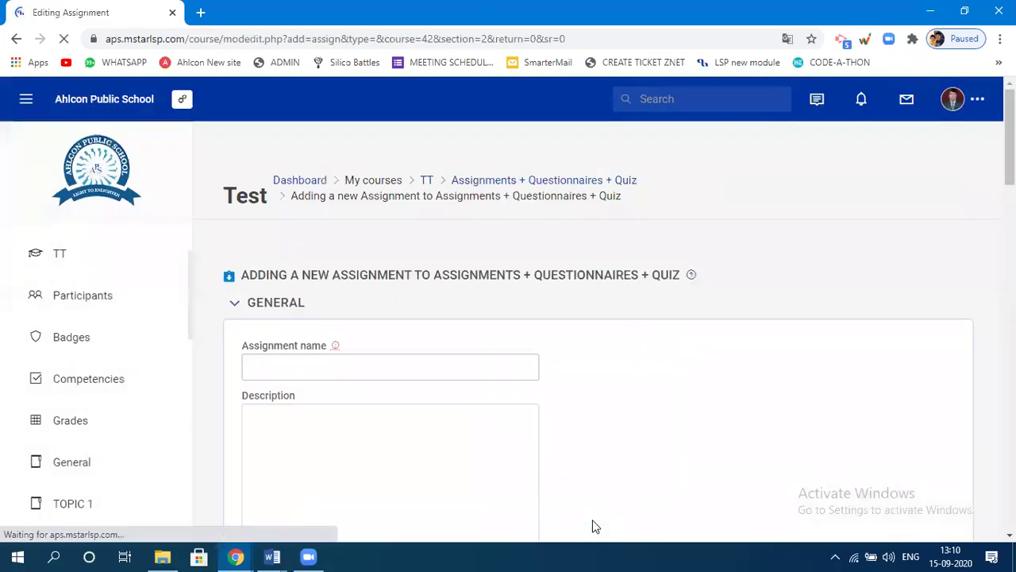
Step: Name the new assignment "Assignment 1" and place the cursor in its description
left_click(286, 366)
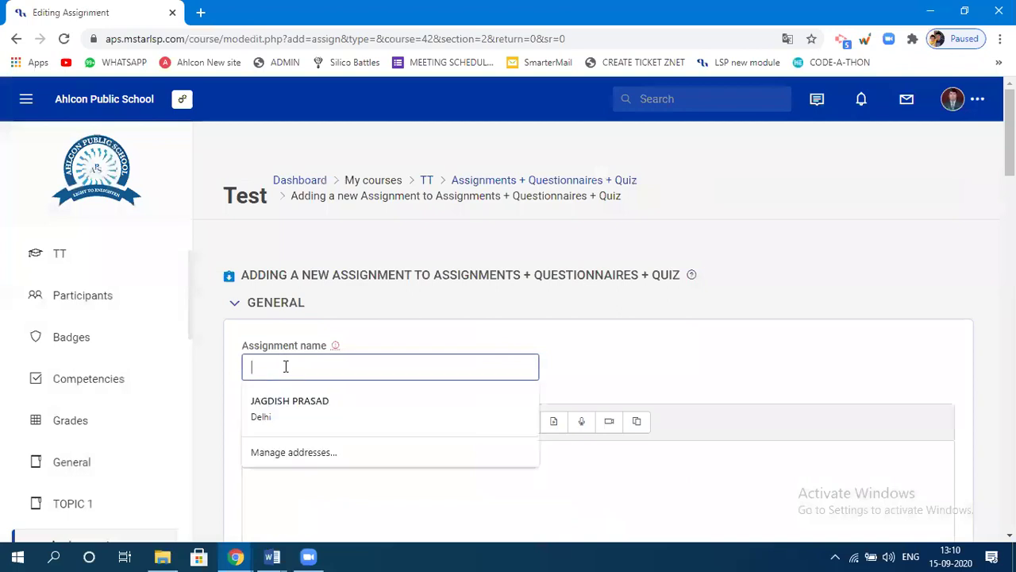
type("A")
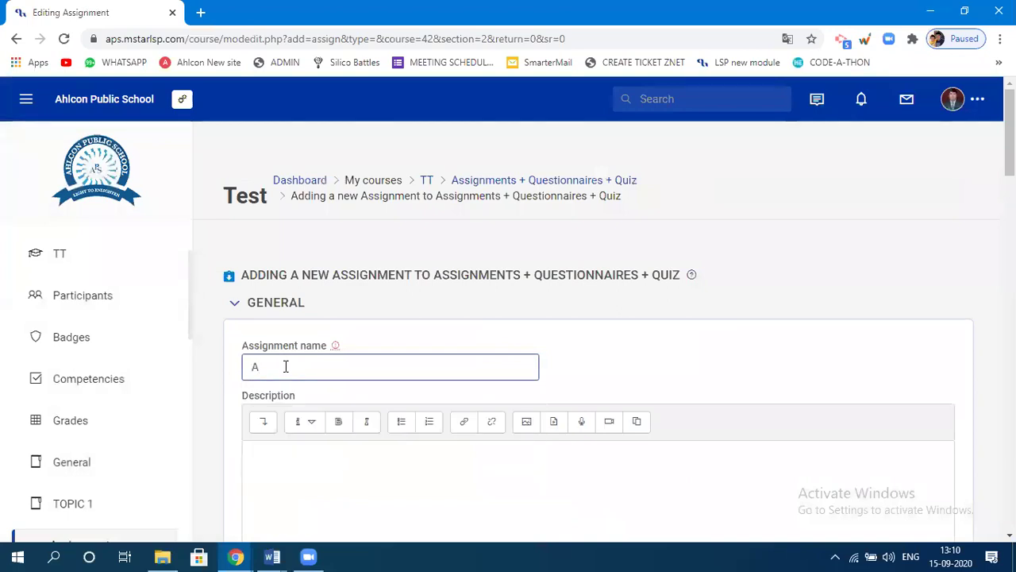
type("ssignment 1")
left_click(282, 479)
Step: Upload Assignment1_ComputerScience_04May -08May 2020.pdf from the Class 11 Assignments folder as an additional file for the assignment
scroll(381, 476, "down", 2)
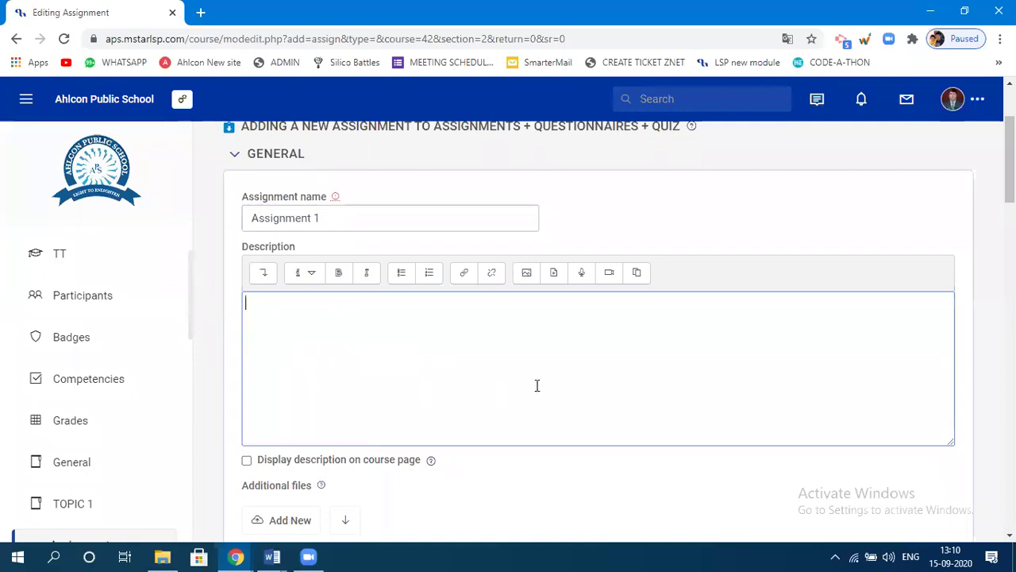
scroll(537, 386, "down", 2)
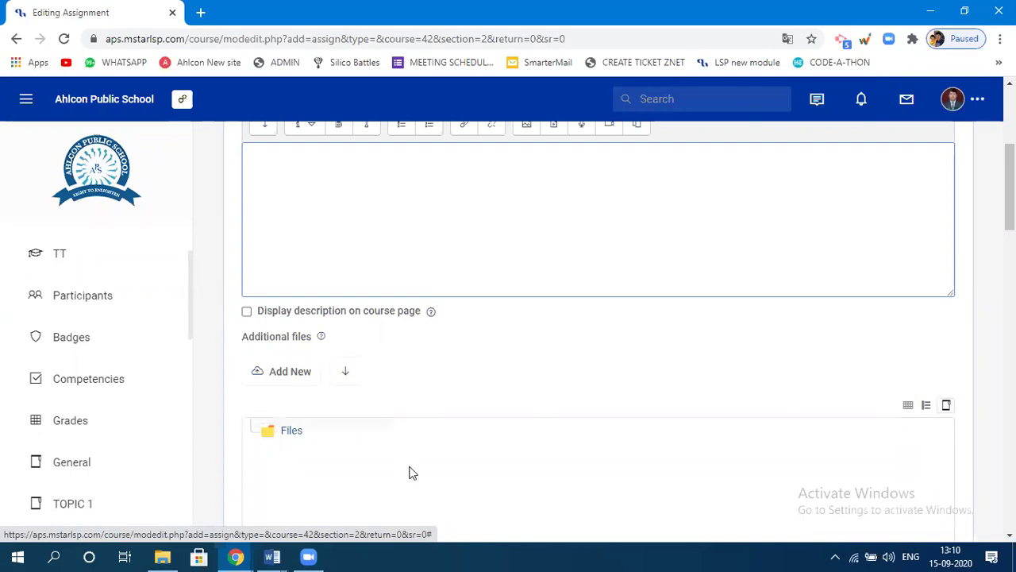
key("ctrl+plus")
key("ctrl+plus")
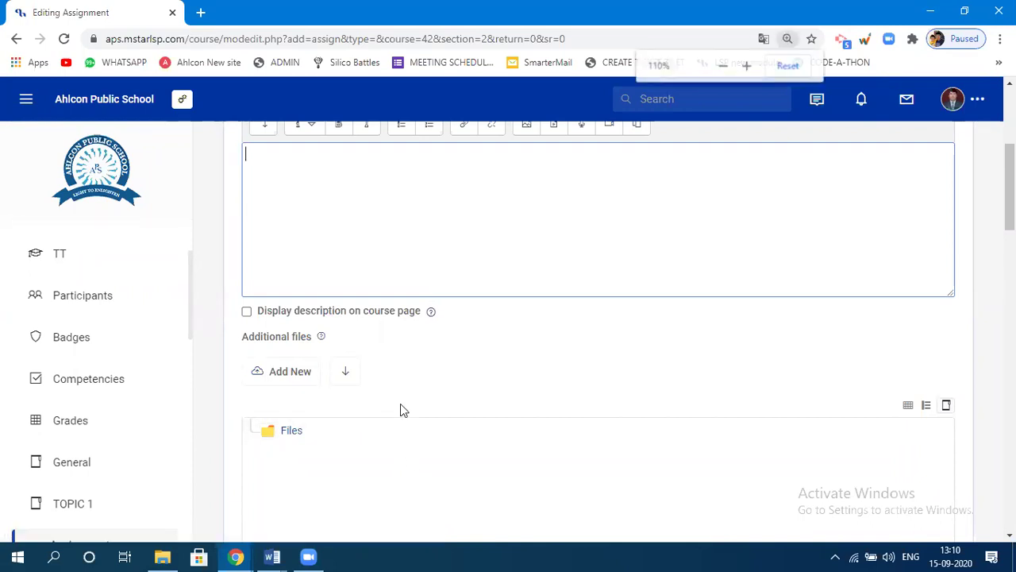
key("ctrl+plus")
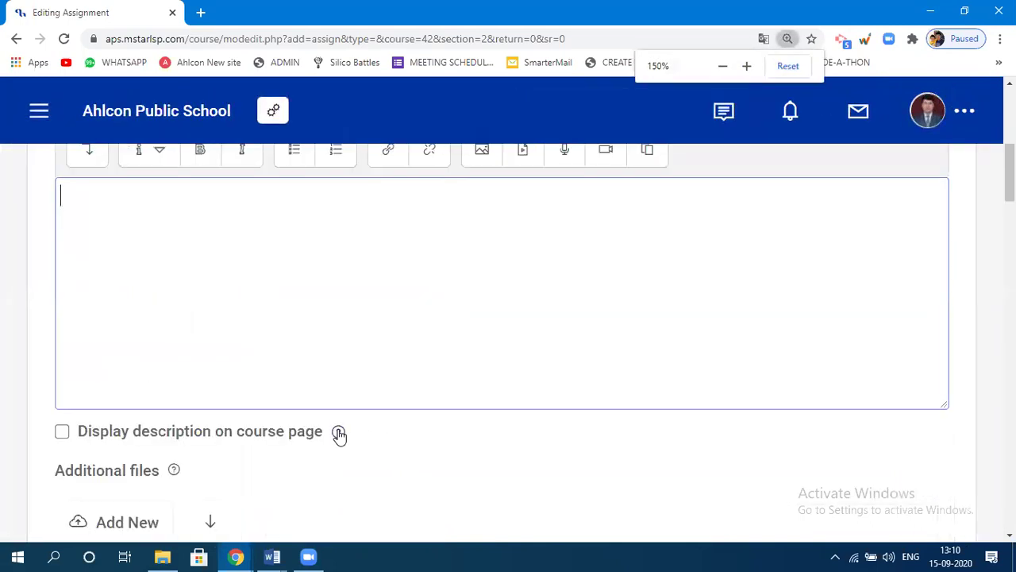
scroll(536, 465, "down", 2)
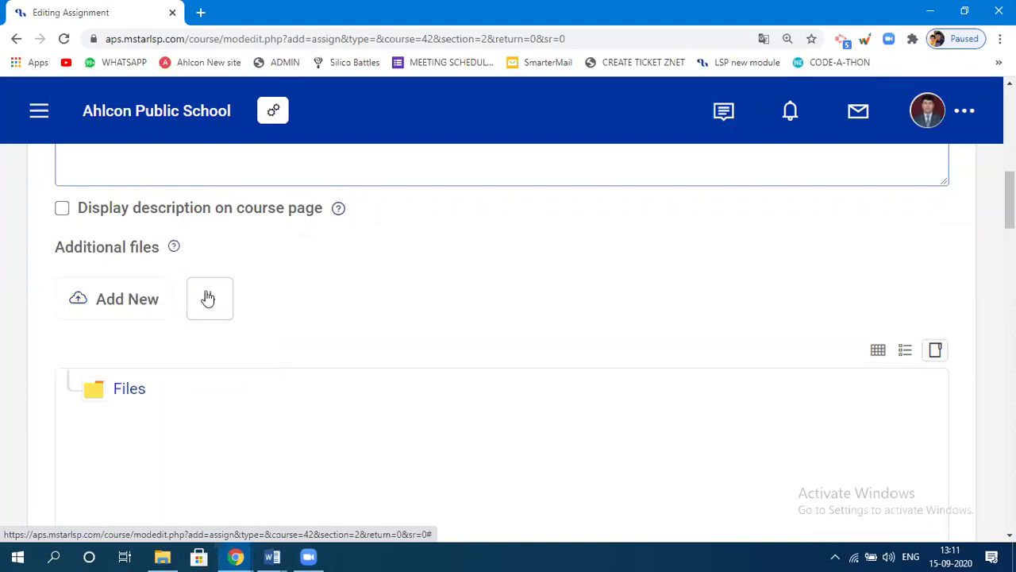
key("ctrl+0")
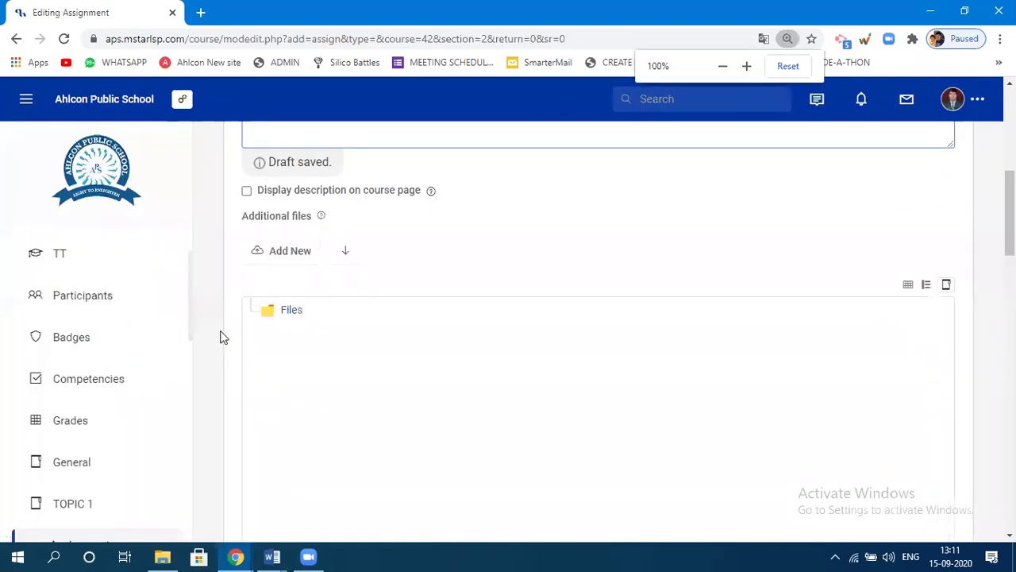
left_click(304, 257)
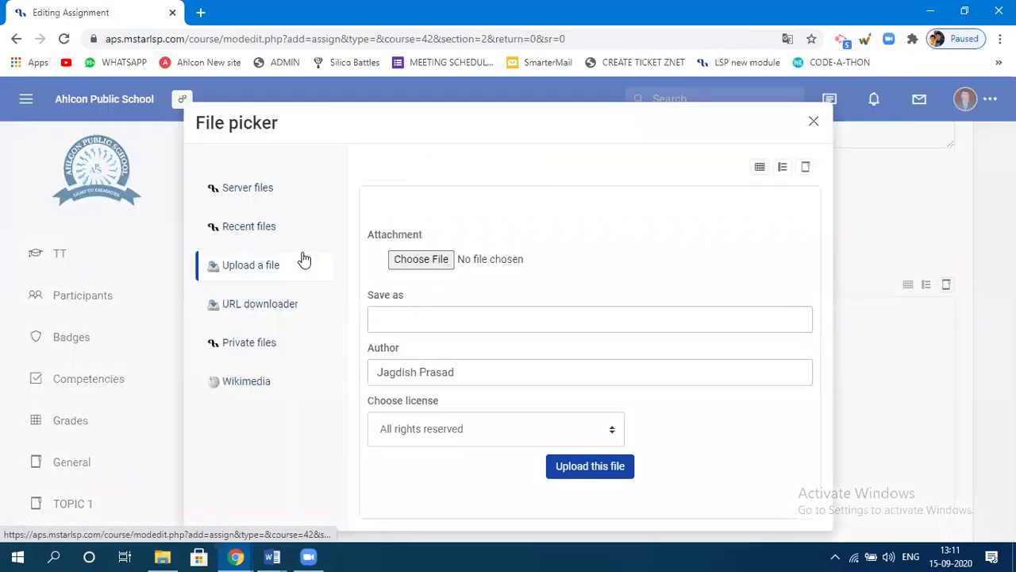
left_click(433, 264)
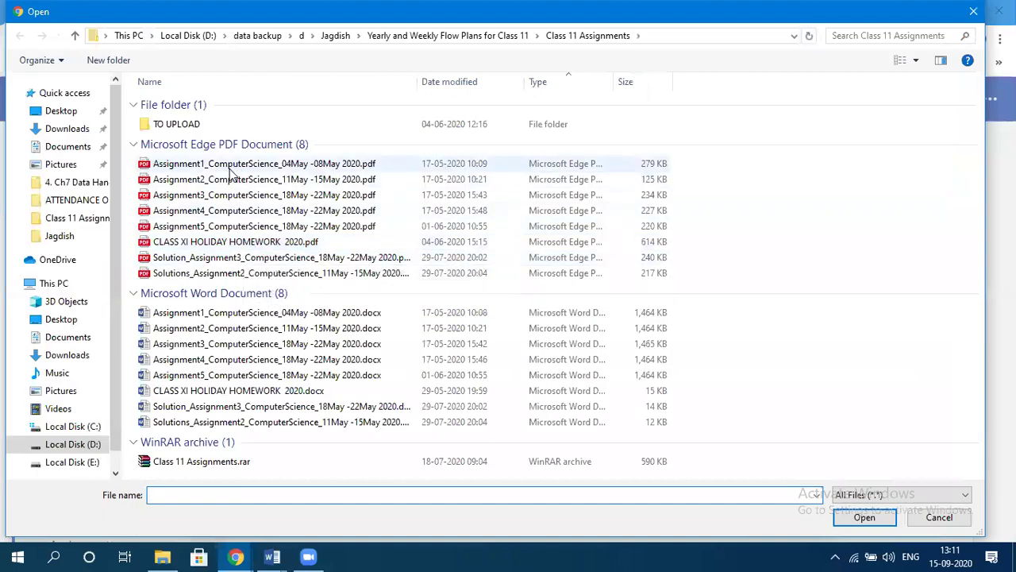
left_click(232, 169)
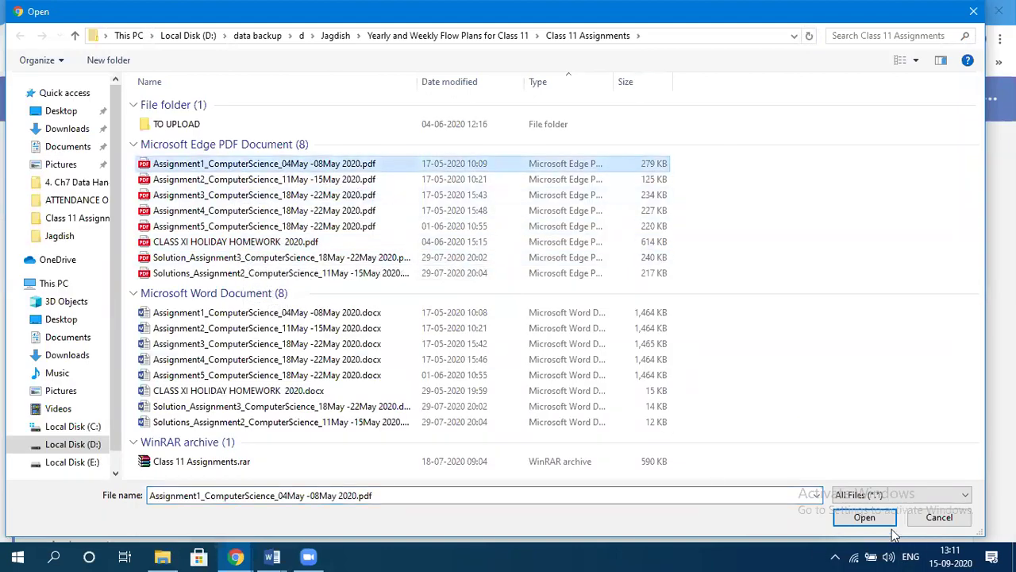
left_click(867, 517)
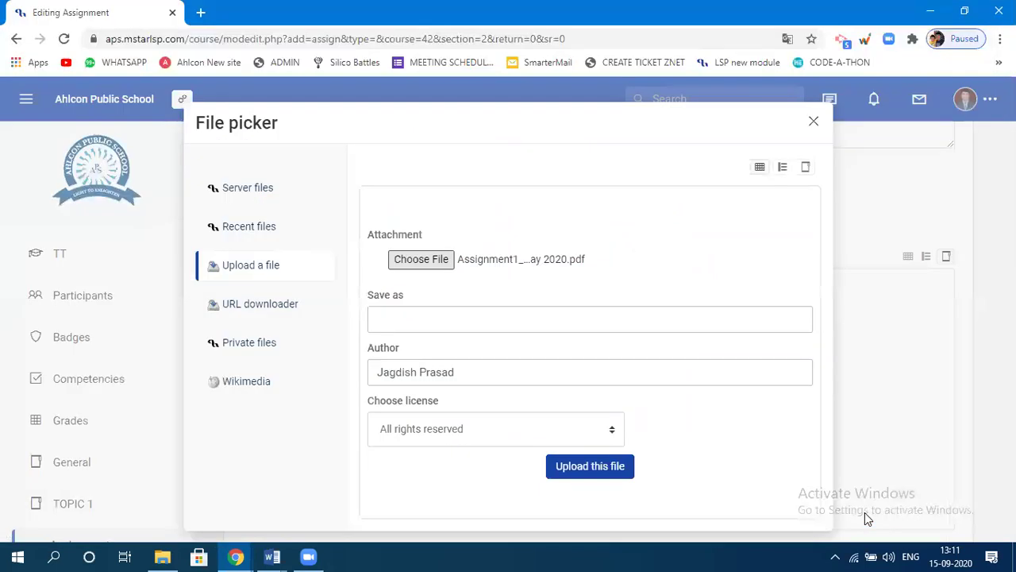
left_click(587, 475)
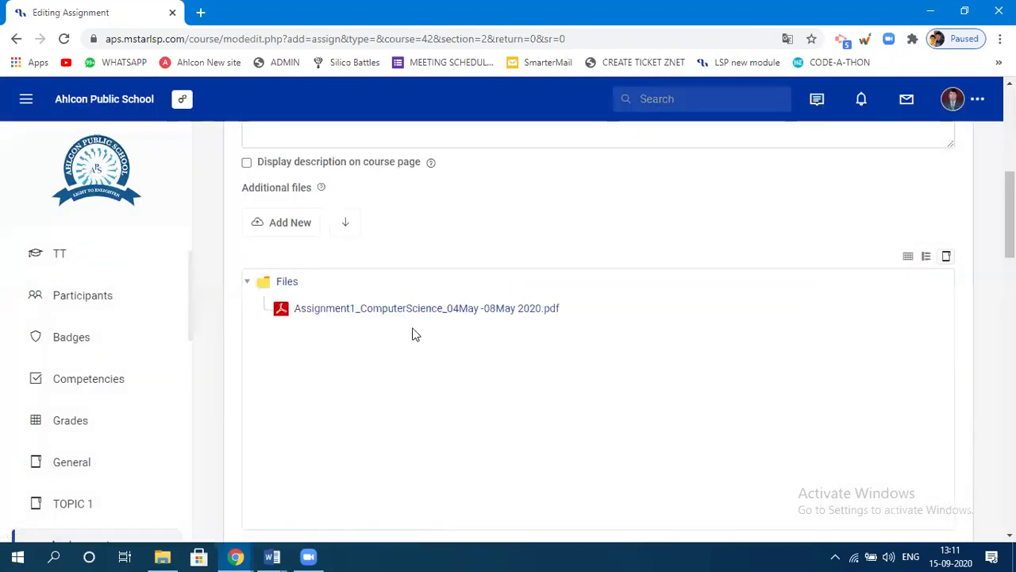
Step: Review the attached PDF, the availability dates for submissions, due date and grading reminder, and the submission types of the assignment
scroll(583, 357, "down", 3)
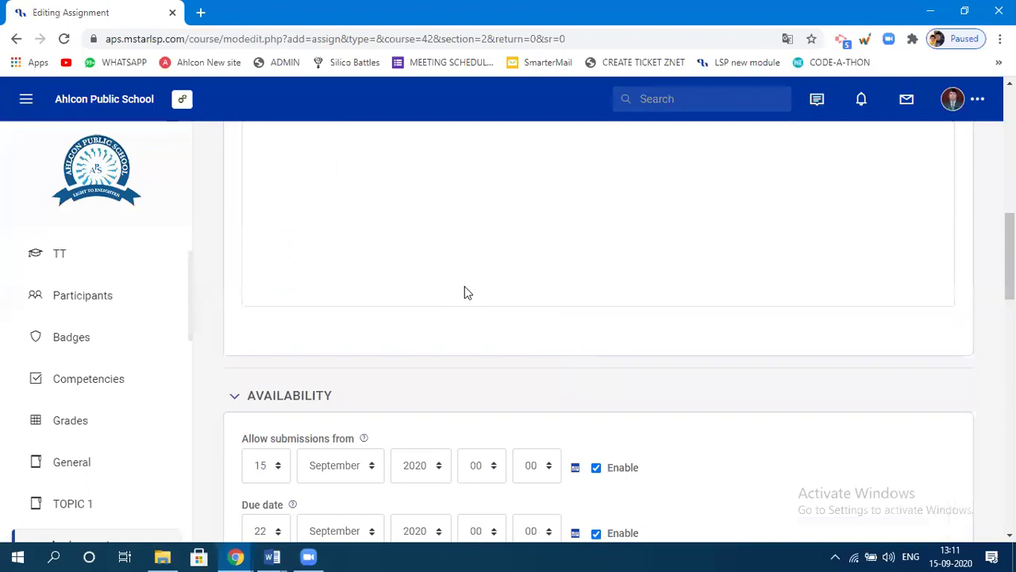
scroll(444, 290, "up", 3)
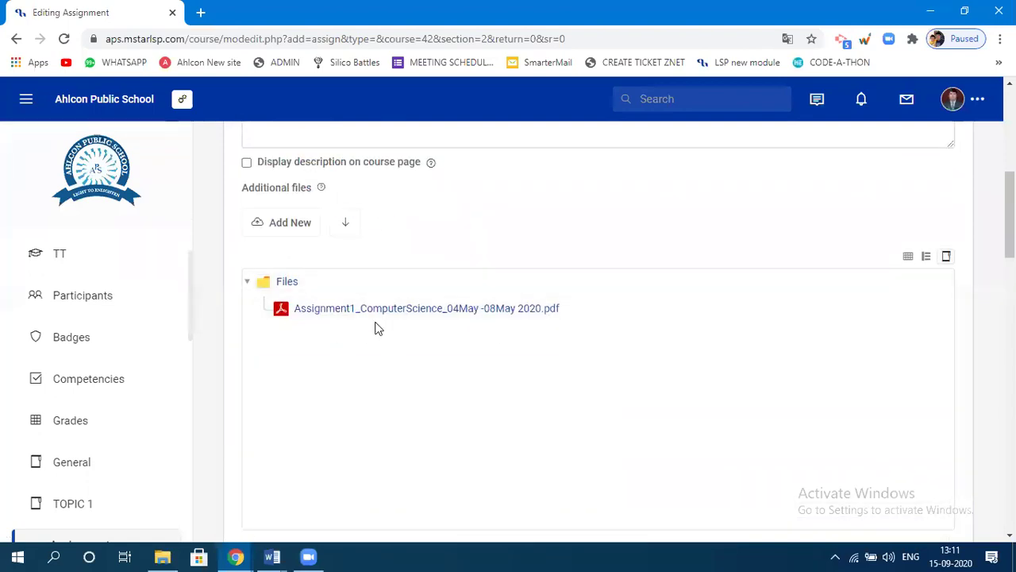
scroll(397, 365, "down", 2)
scroll(422, 404, "down", 3)
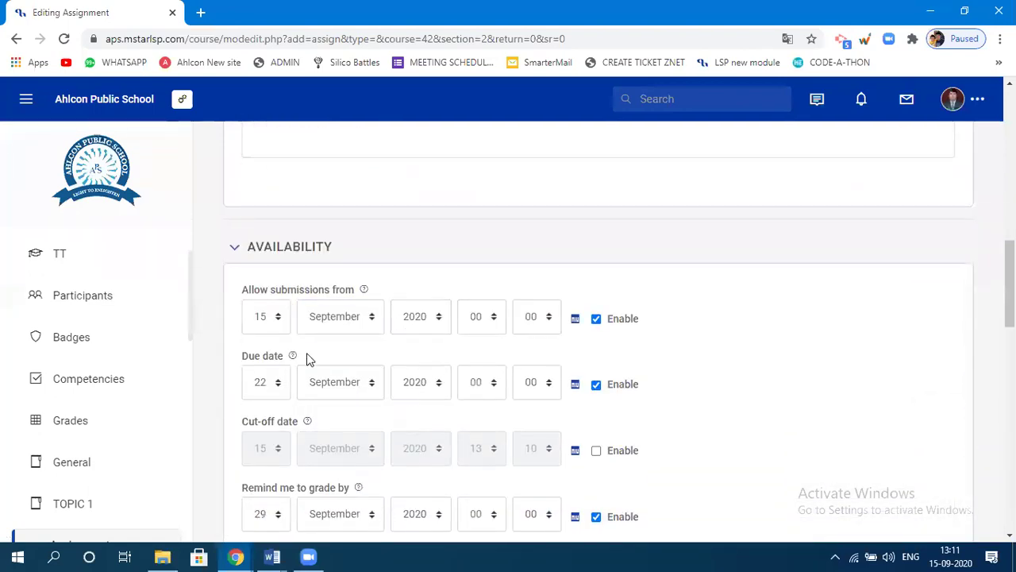
left_click(268, 317)
left_click(324, 332)
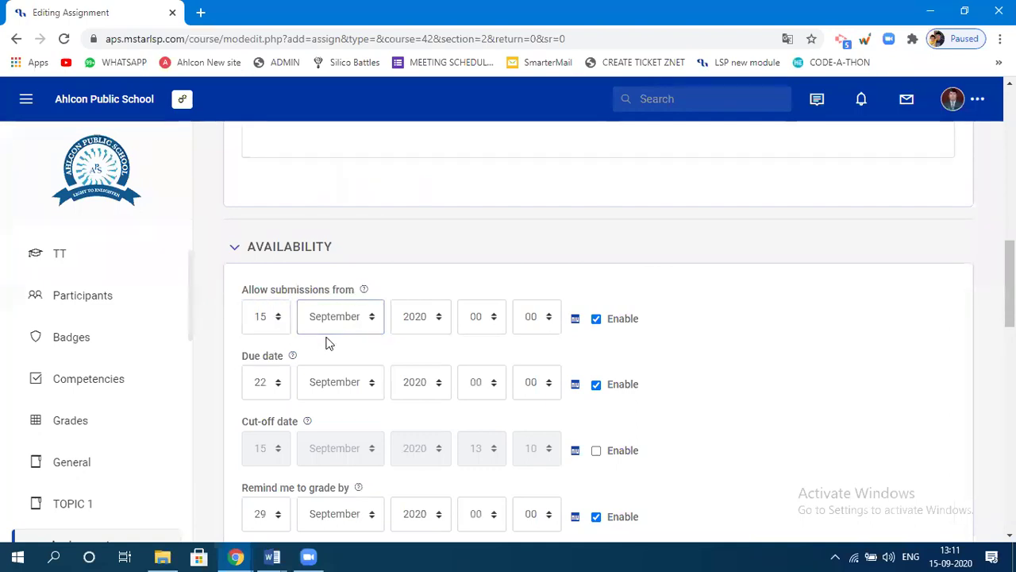
left_click(329, 343)
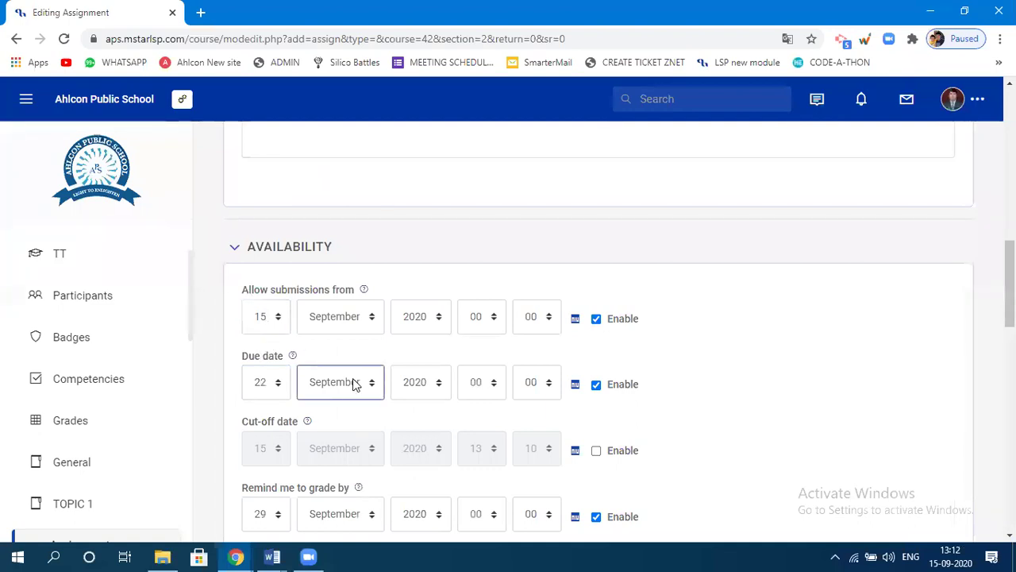
left_click(267, 328)
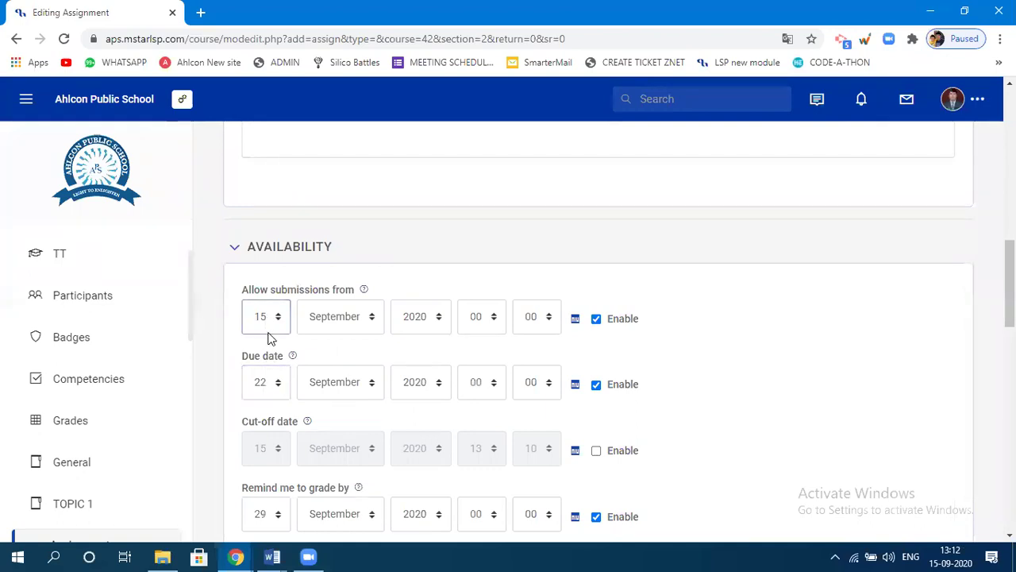
scroll(413, 381, "down", 2)
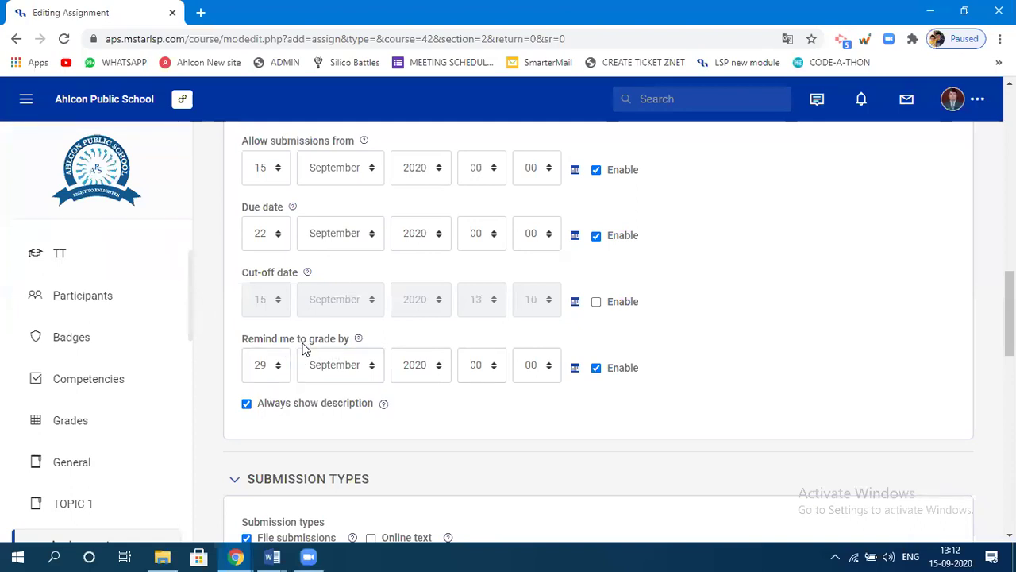
left_click(267, 366)
scroll(535, 386, "down", 2)
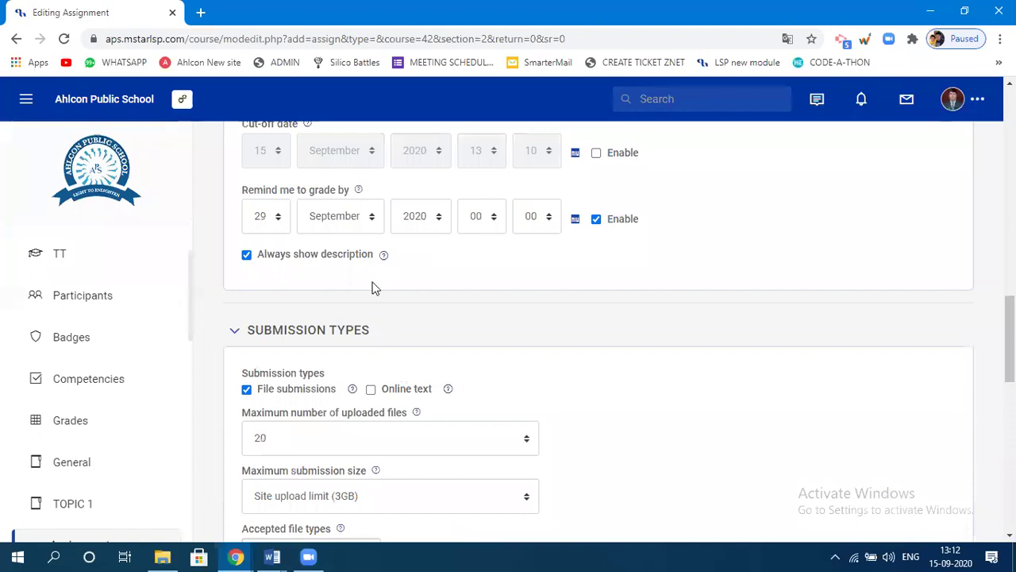
scroll(503, 349, "down", 3)
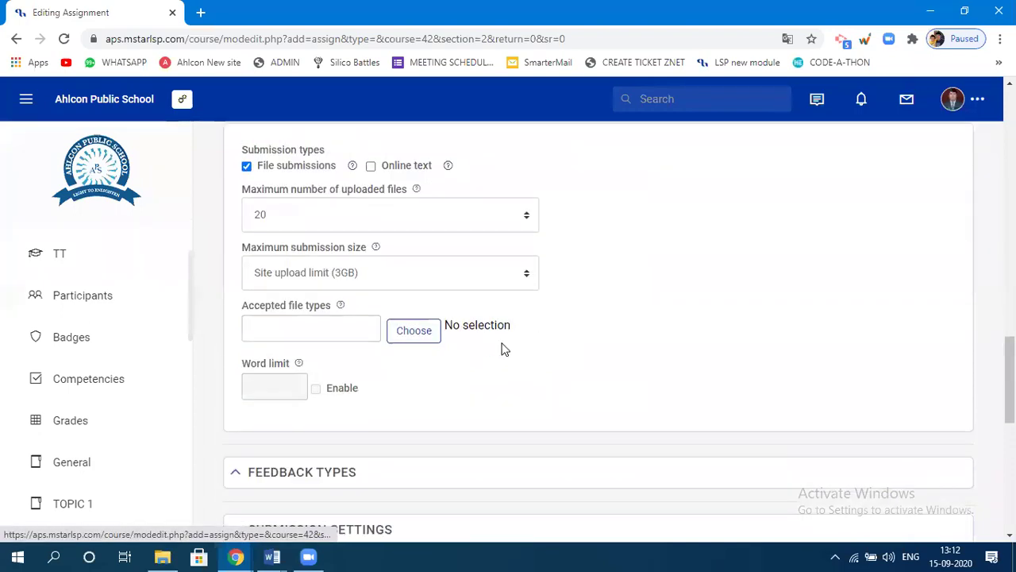
Step: Set the assignment's maximum grade to 10 points and save it, returning to the course page
scroll(314, 388, "down", 8)
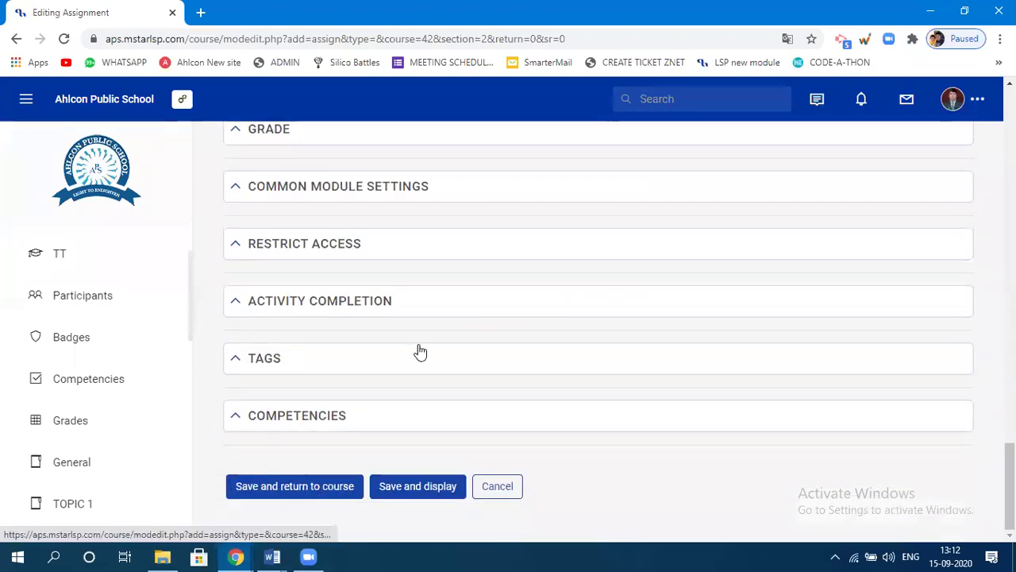
scroll(418, 350, "up", 1)
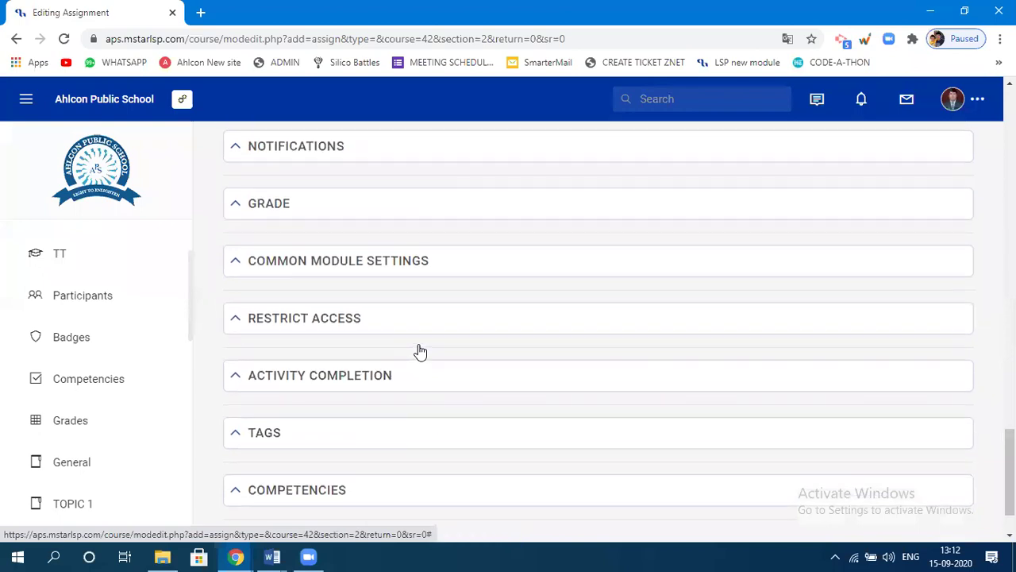
left_click(282, 205)
left_click(310, 383)
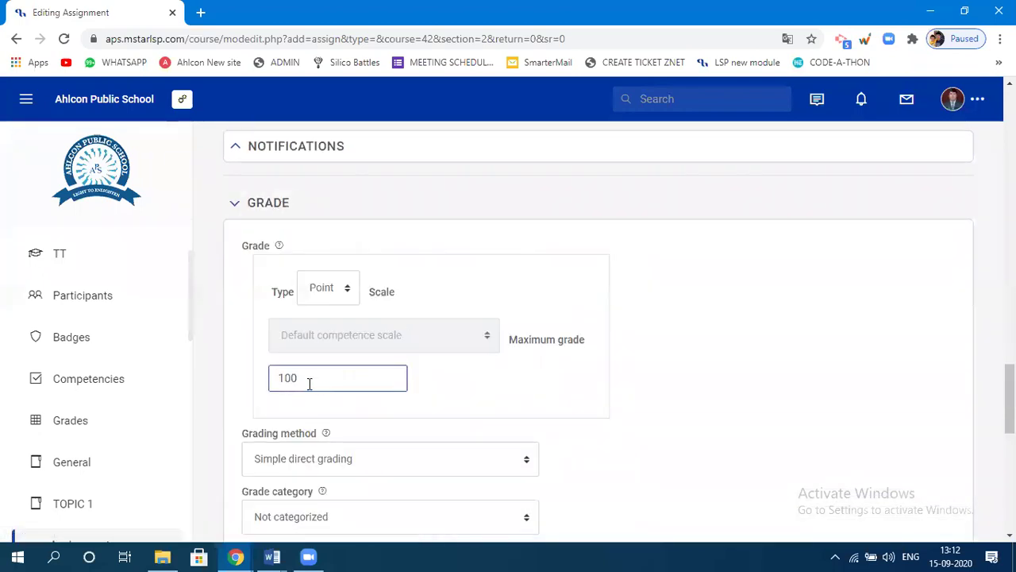
left_click_drag(306, 383, 259, 380)
type("10")
scroll(512, 397, "down", 8)
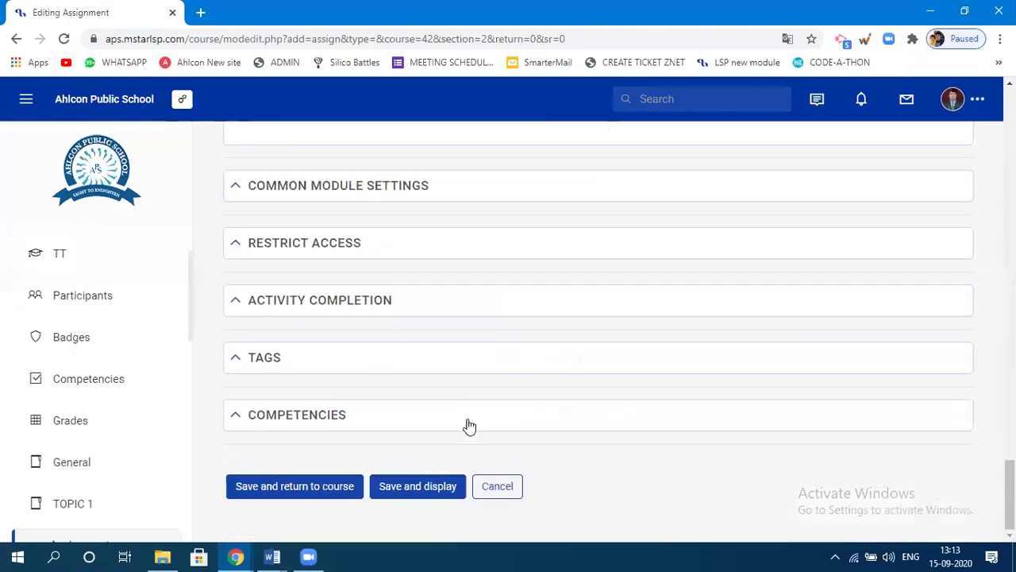
left_click(303, 491)
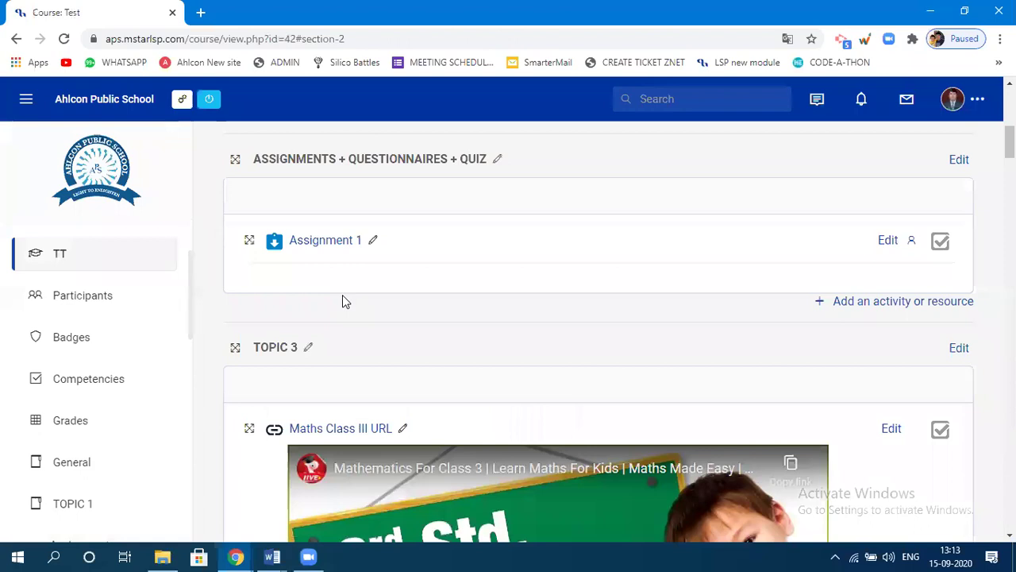
Step: Open Assignment 1 to check its attached file and grading summary, and return to the Assignments + Questionnaires + Quiz section
left_click(311, 240)
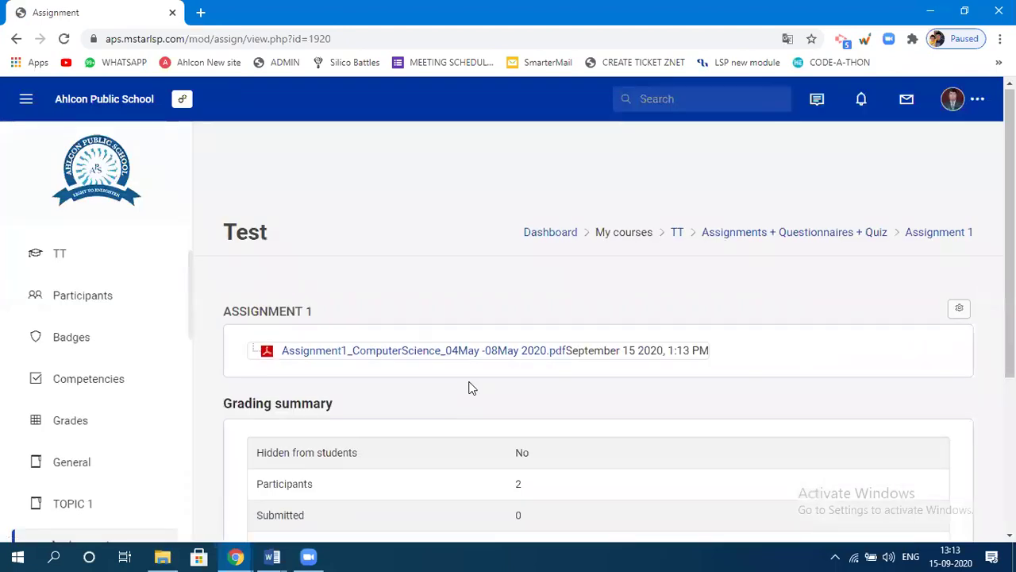
scroll(468, 387, "down", 3)
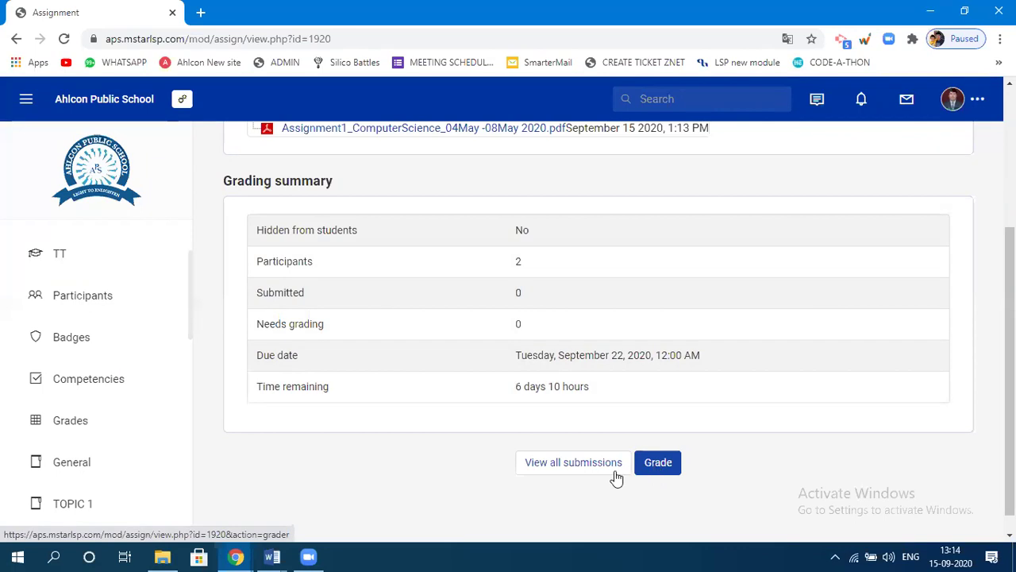
scroll(453, 437, "up", 3)
scroll(453, 437, "up", 1)
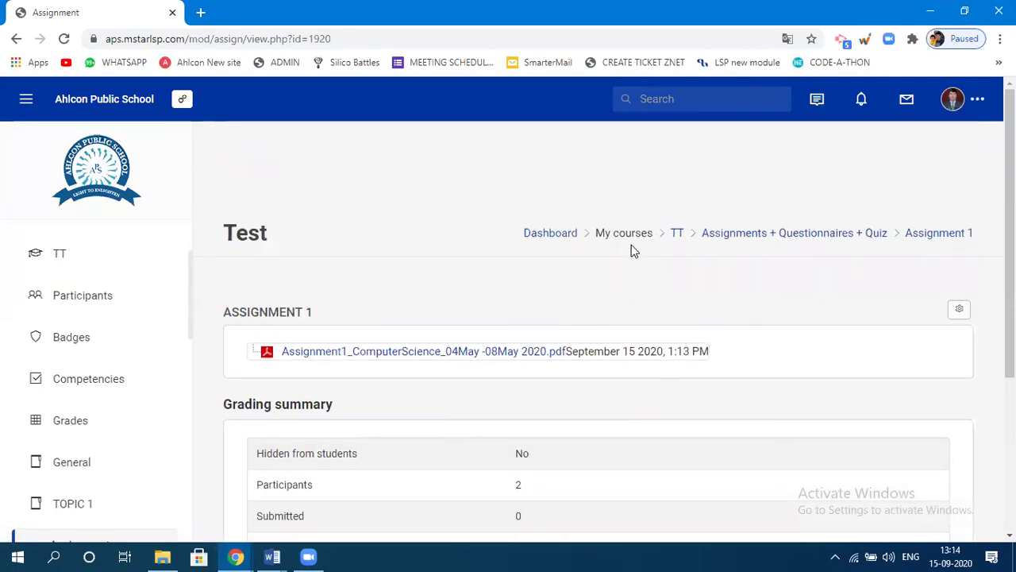
left_click(873, 236)
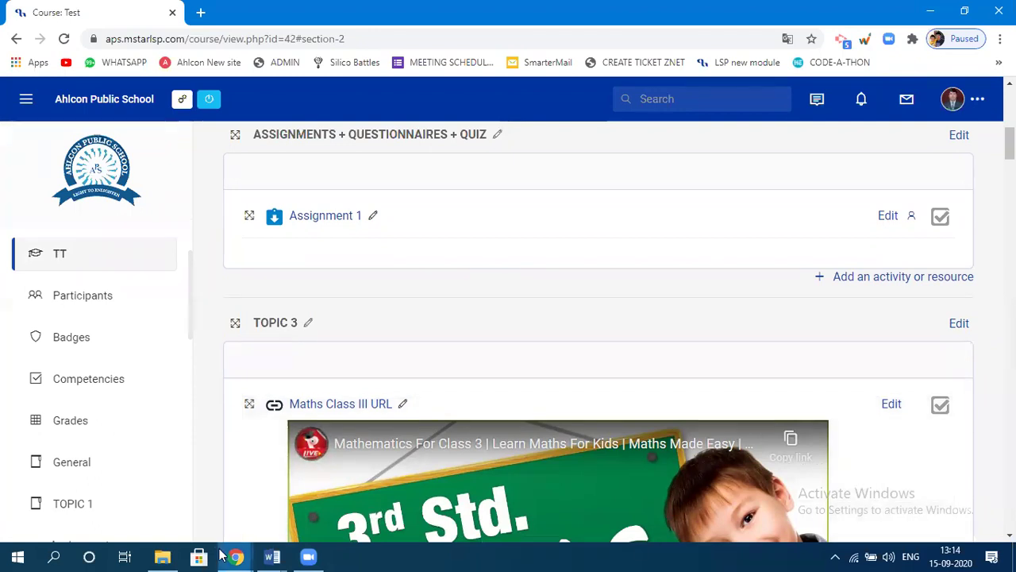
Step: Switch to the student's Incognito browser window and look over the dashboard's recently accessed courses, recent items and course overview
mouse_move(244, 555)
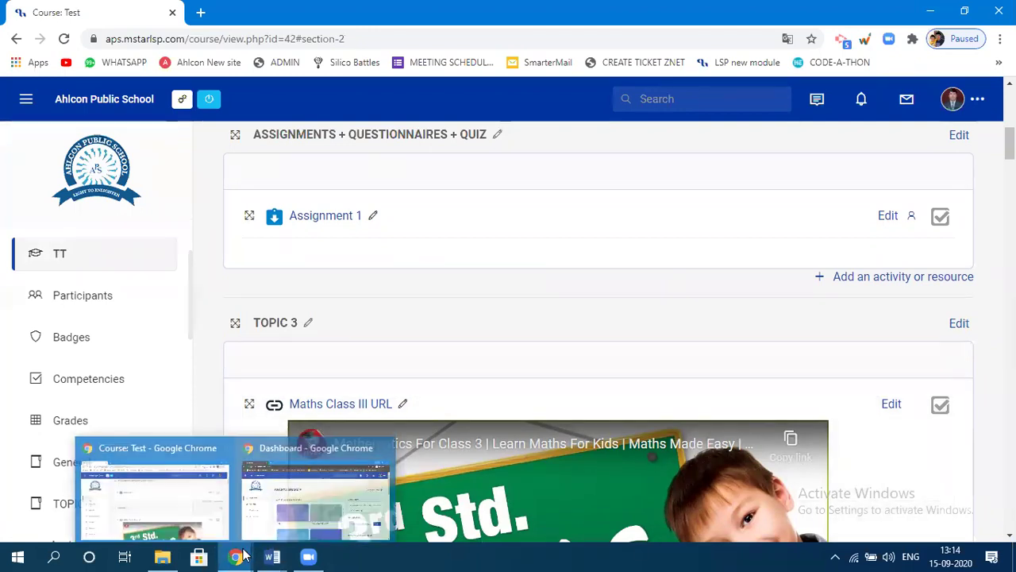
left_click(316, 449)
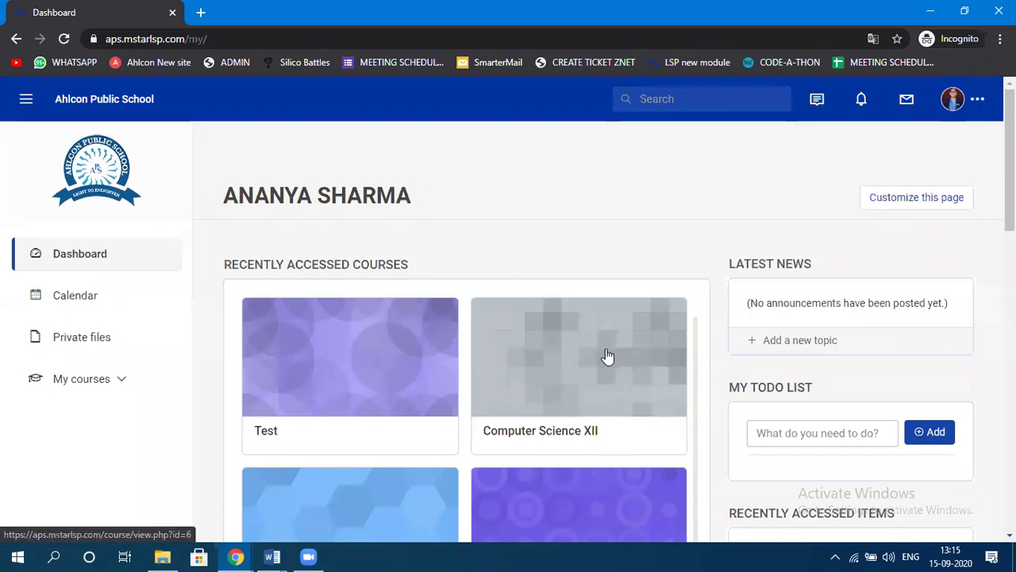
scroll(607, 357, "down", 1)
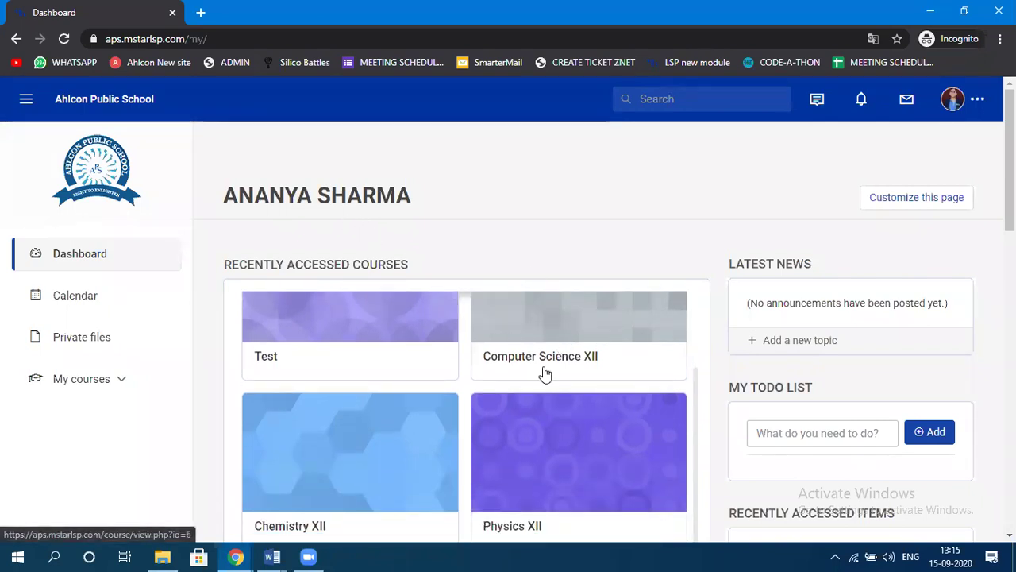
scroll(549, 474, "down", 3)
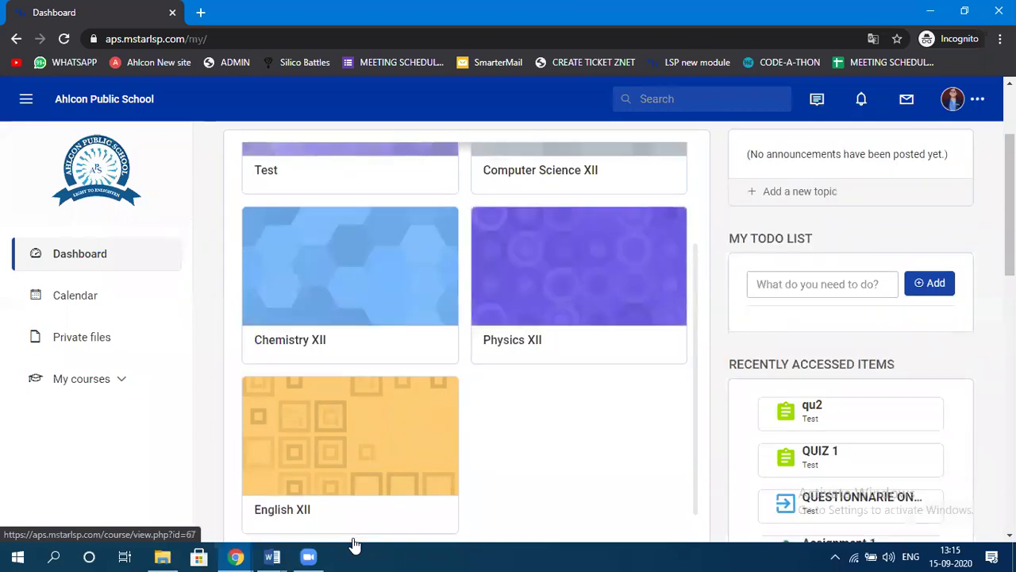
scroll(340, 475, "down", 3)
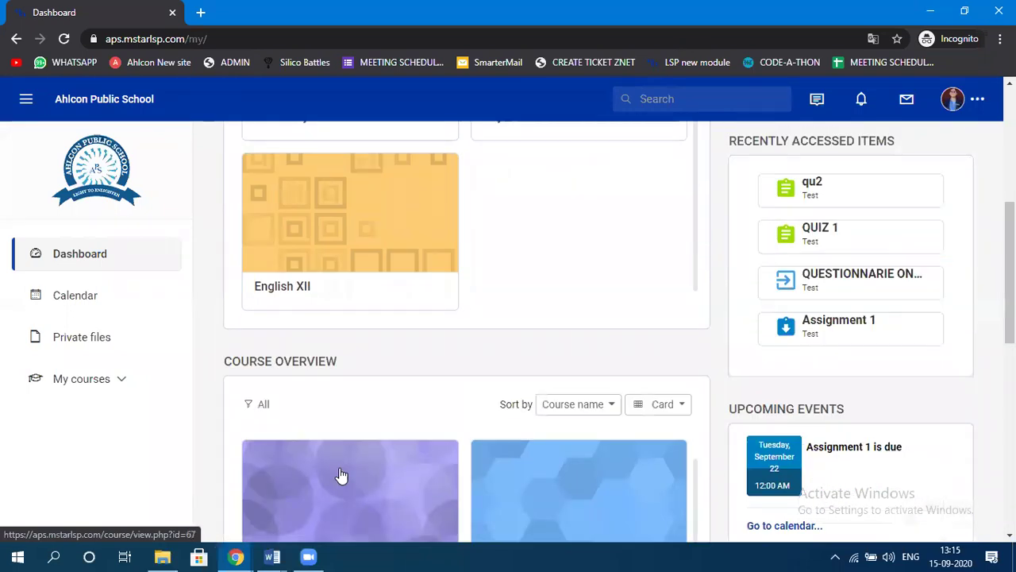
scroll(422, 411, "up", 5)
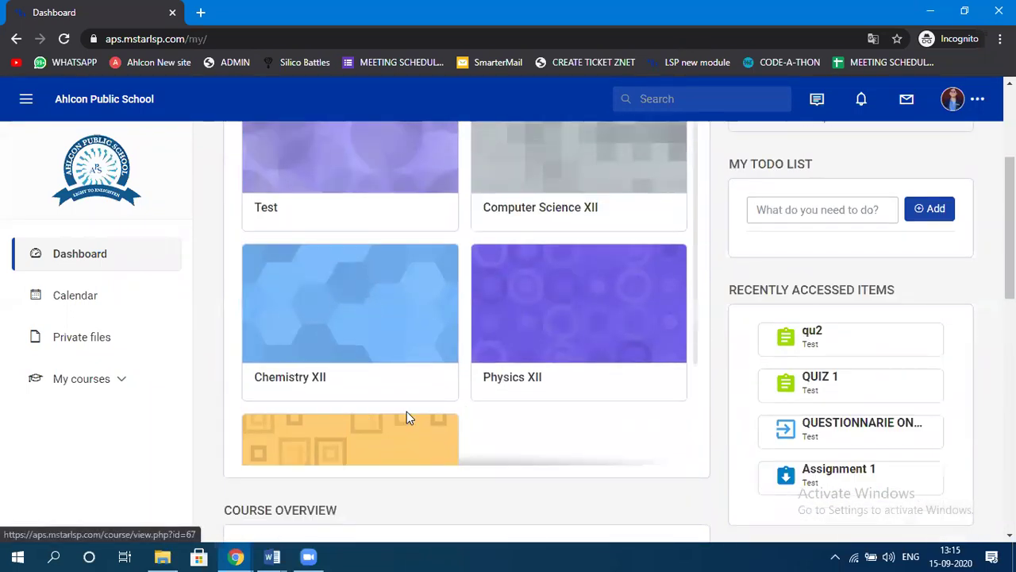
Step: Expand the student's My courses list and look through the enrolled courses
left_click(95, 384)
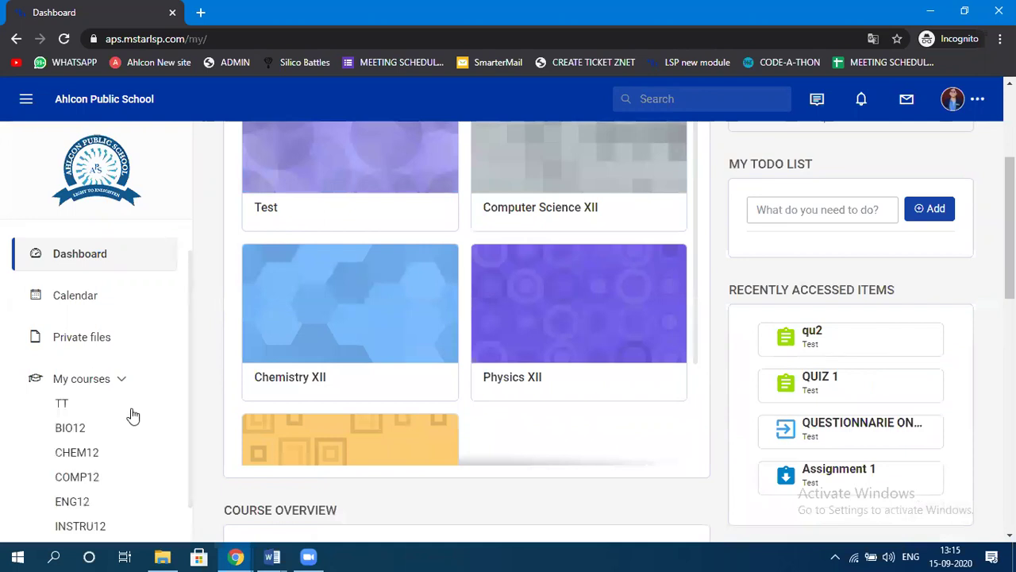
scroll(131, 415, "down", 1)
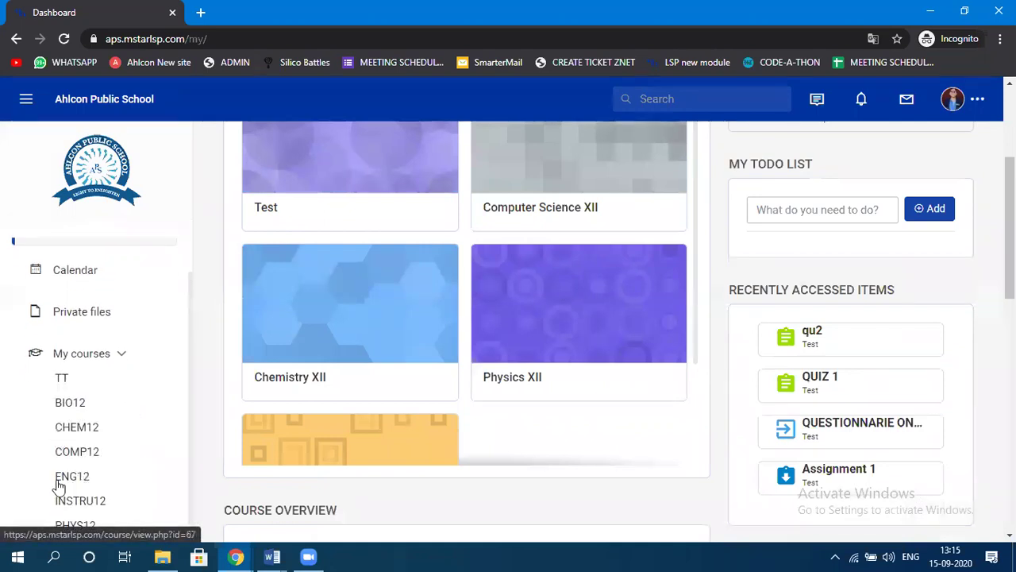
scroll(135, 485, "down", 1)
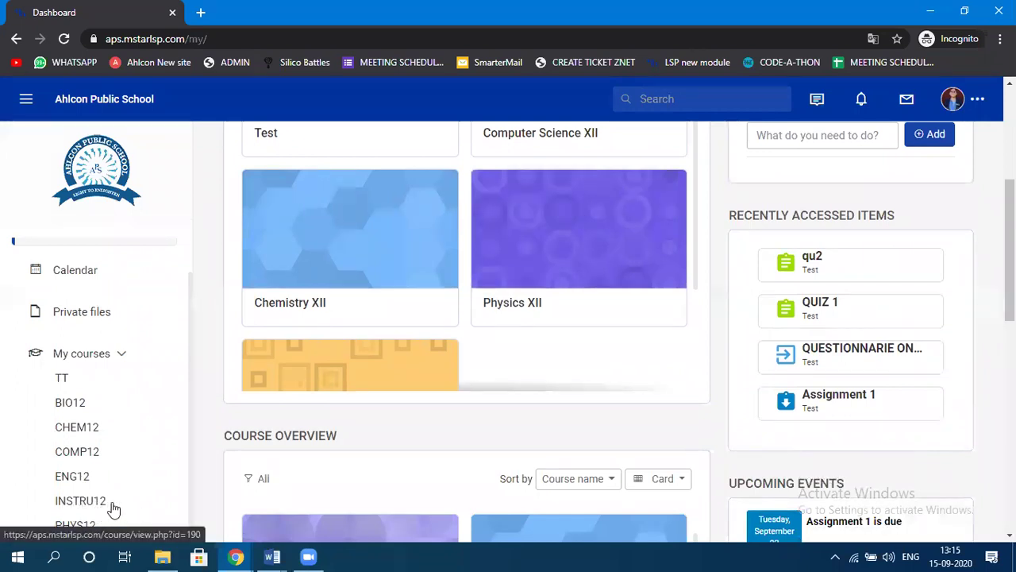
scroll(147, 461, "up", 1)
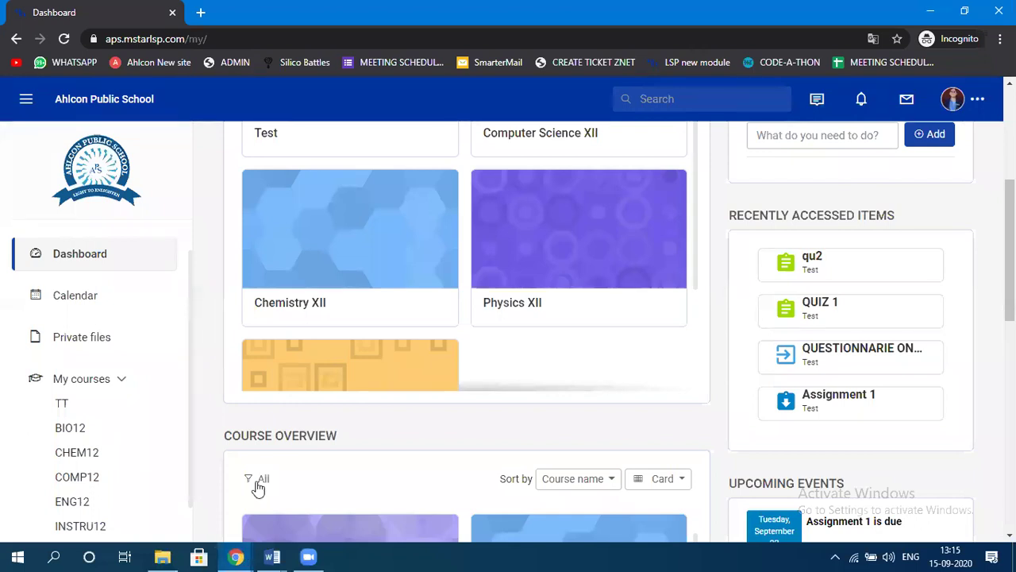
scroll(309, 330, "up", 2)
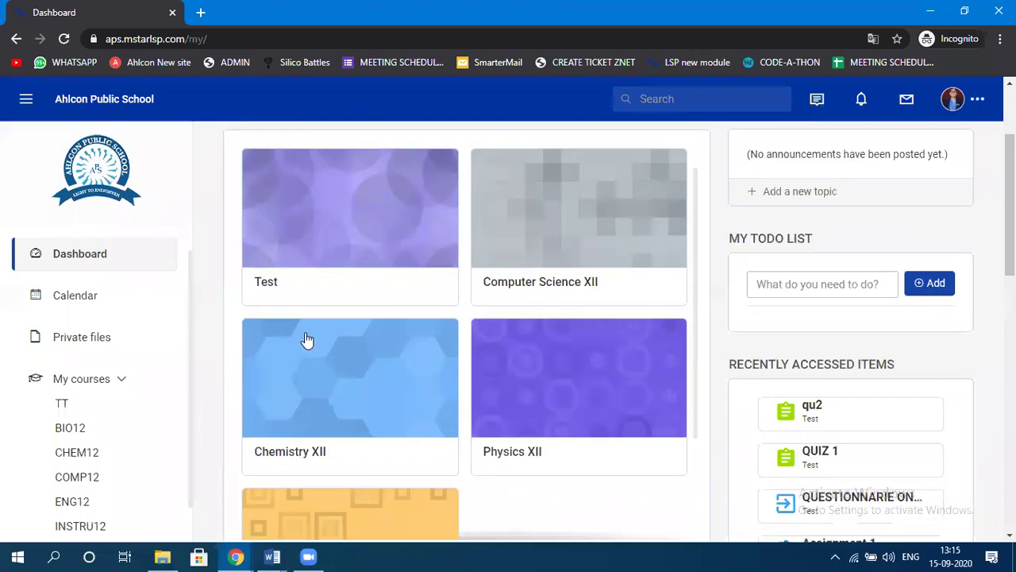
Step: Open Assignment 1 in the Test course as the student and examine its attached PDF, submission status and submission area
left_click(357, 249)
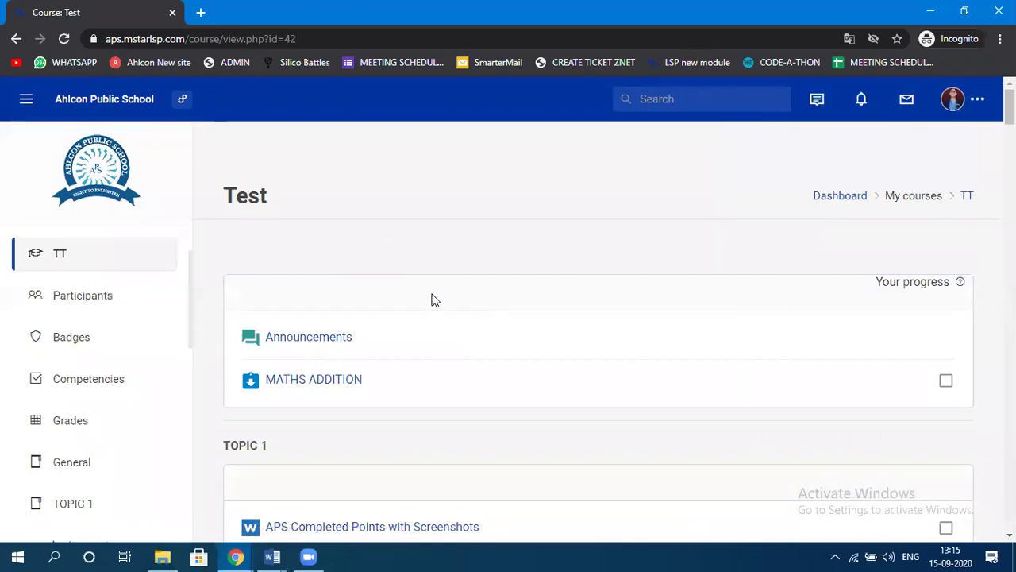
scroll(556, 358, "down", 3)
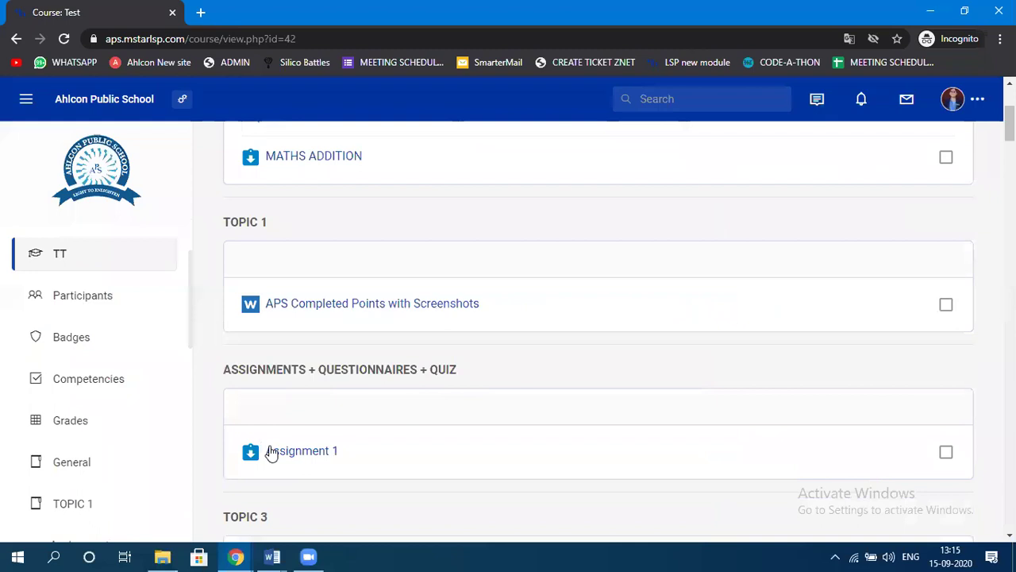
left_click(316, 459)
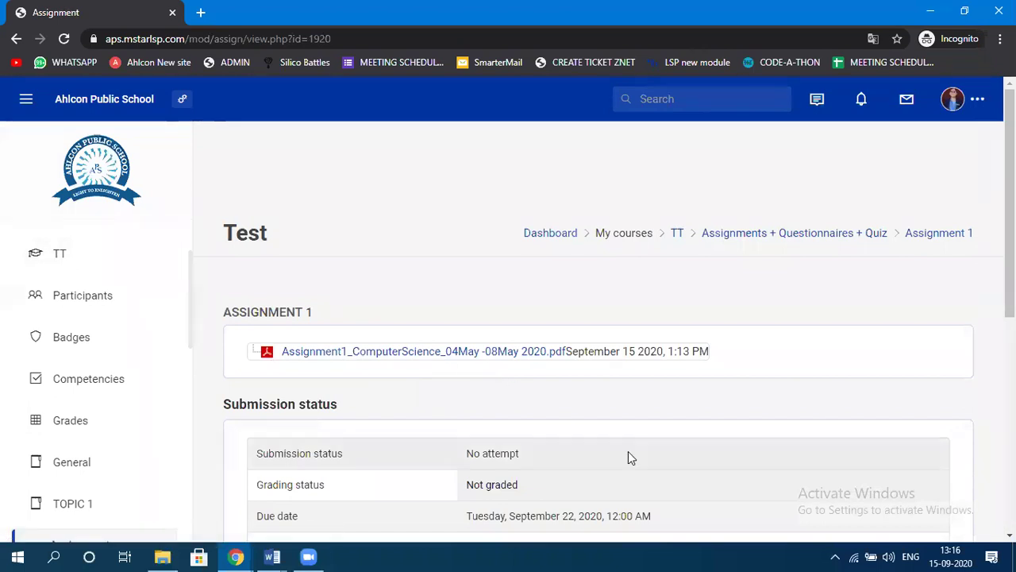
scroll(628, 456, "down", 2)
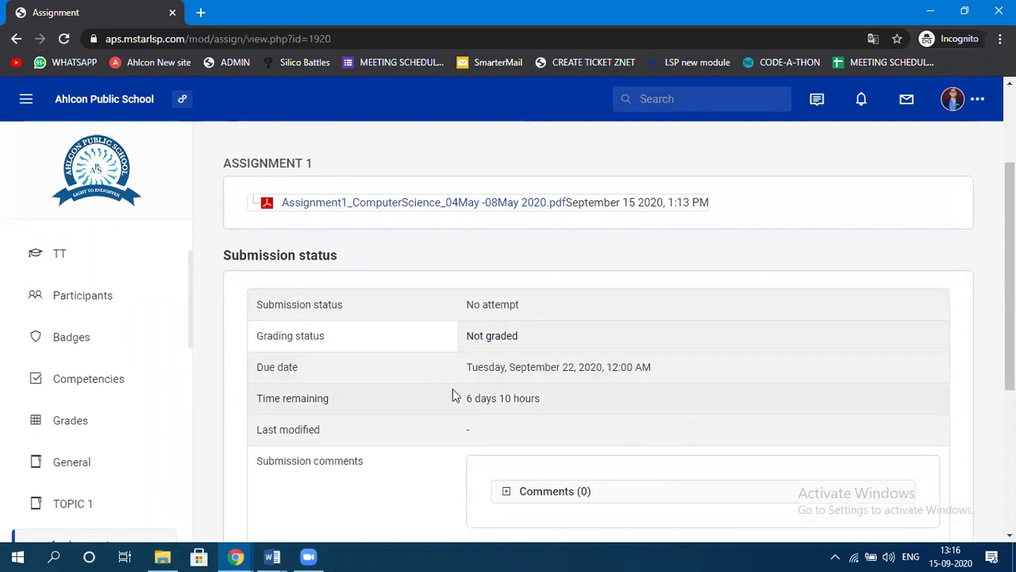
scroll(568, 413, "down", 3)
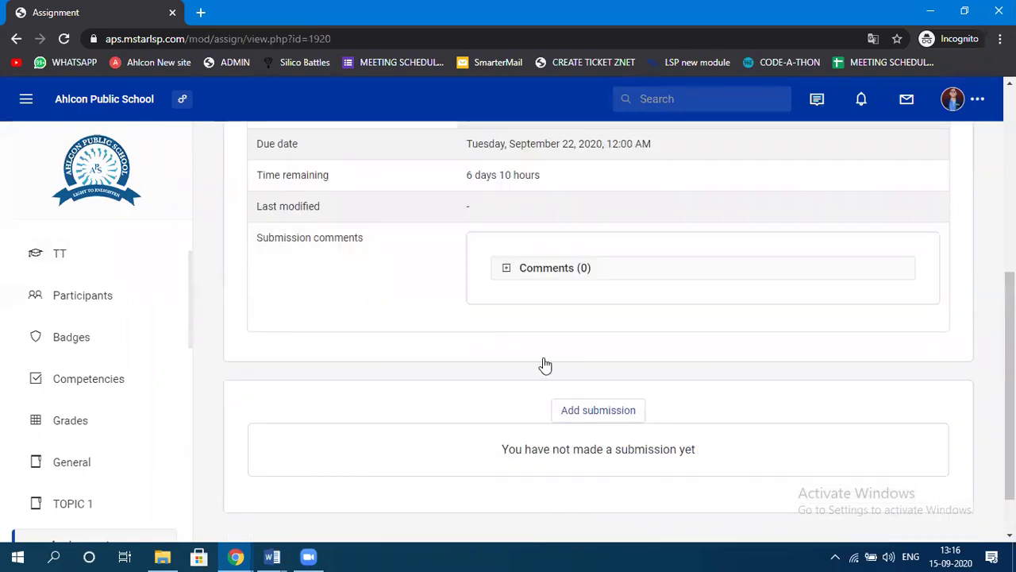
scroll(545, 433, "down", 1)
scroll(476, 393, "up", 5)
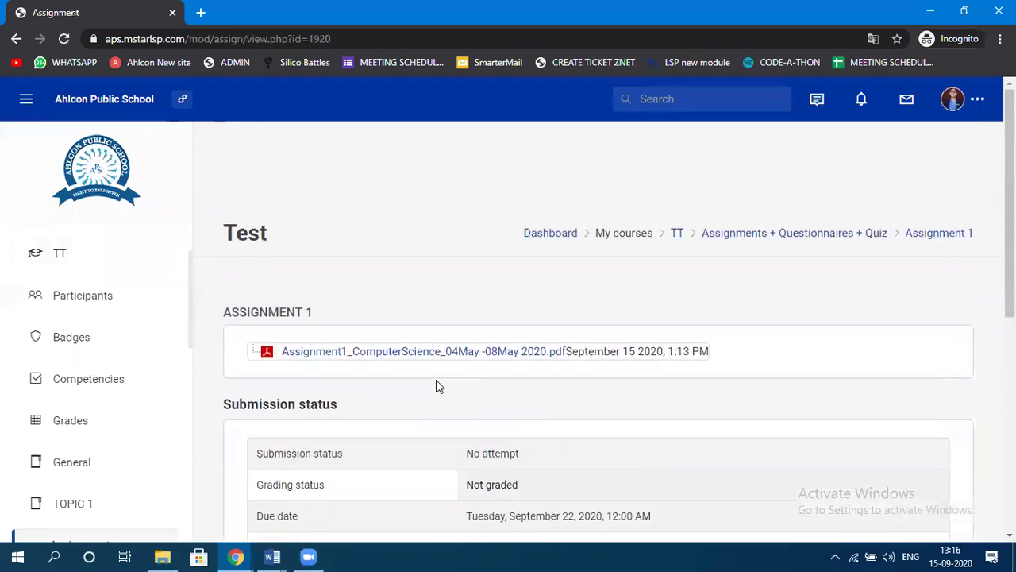
Step: Download Assignment 1's attached PDF, show it in the Downloads folder, and open it to look through the questions
left_click(434, 354)
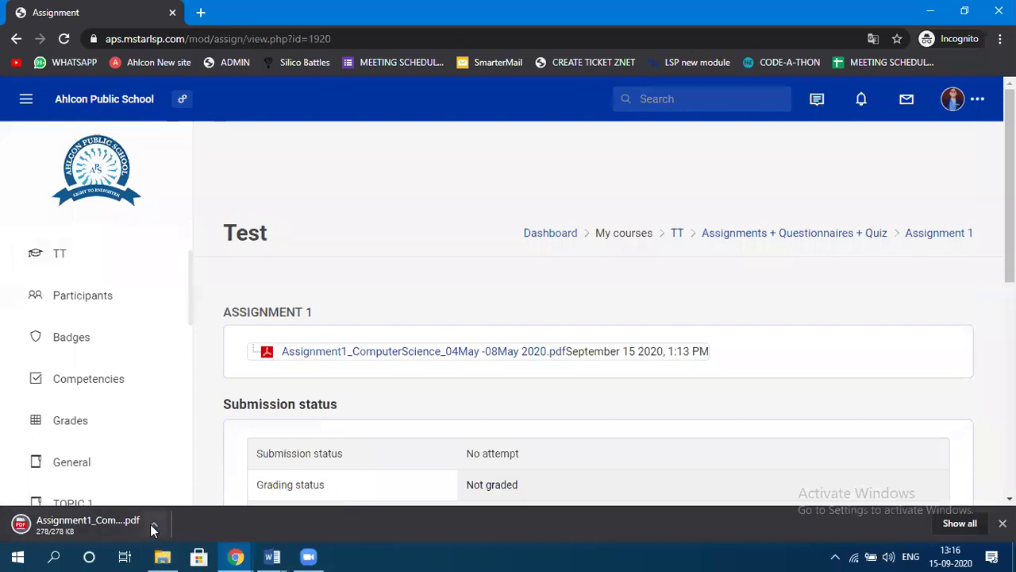
left_click(154, 524)
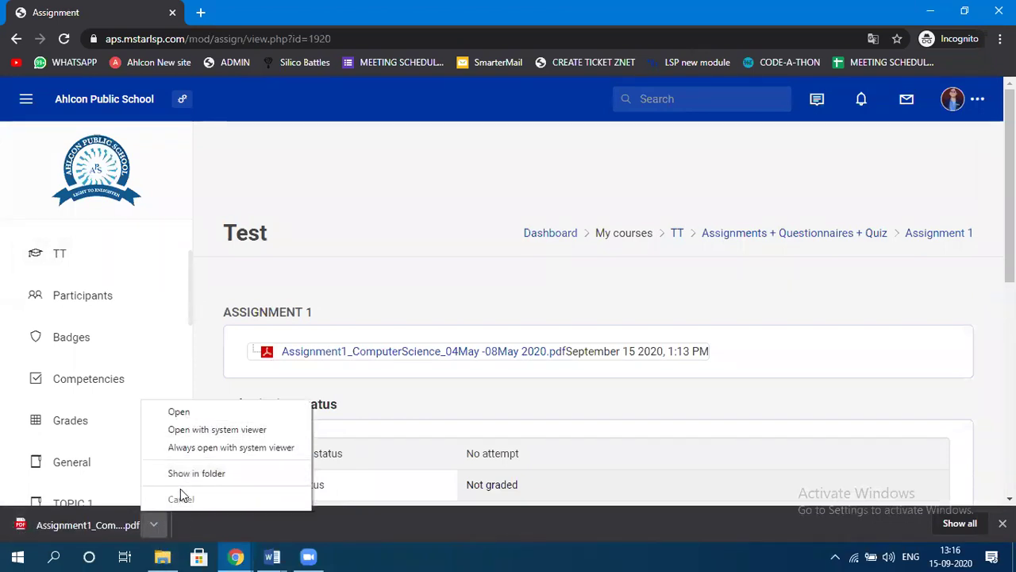
left_click(191, 473)
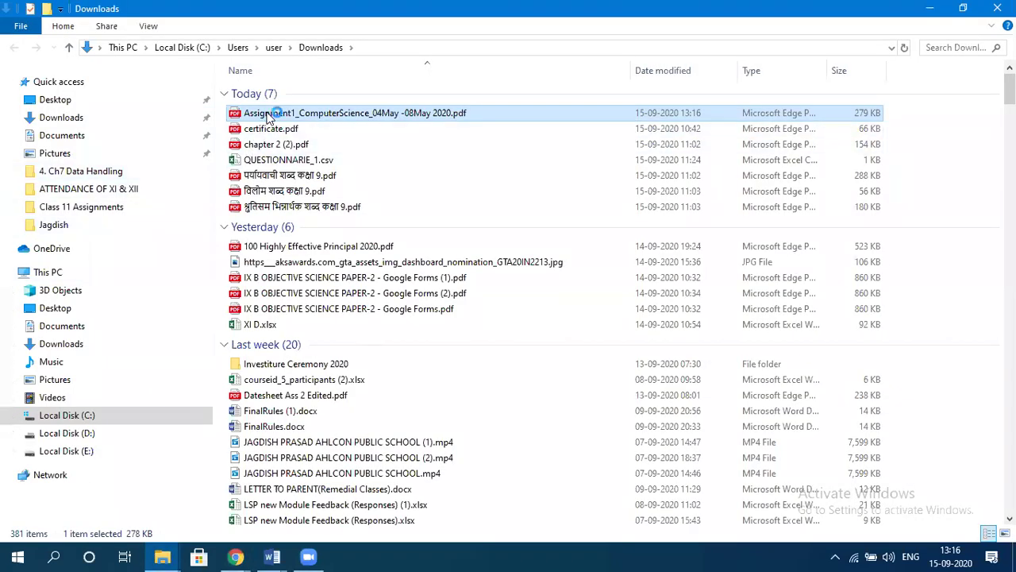
double_click(270, 113)
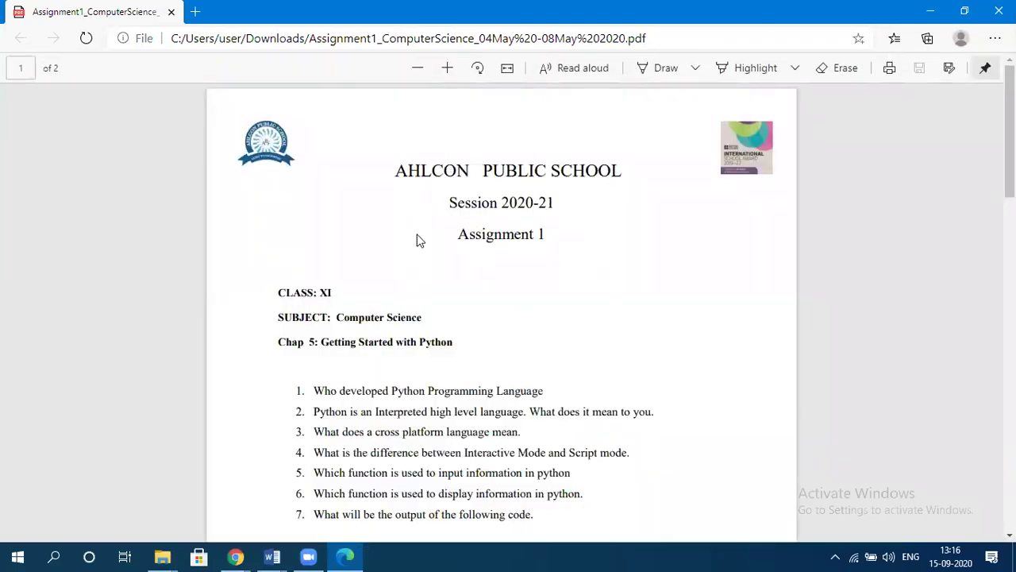
scroll(437, 305, "down", 3)
scroll(445, 313, "up", 3)
Step: Switch back to the student's Incognito browser window and start adding a submission to Assignment 1
left_click(162, 555)
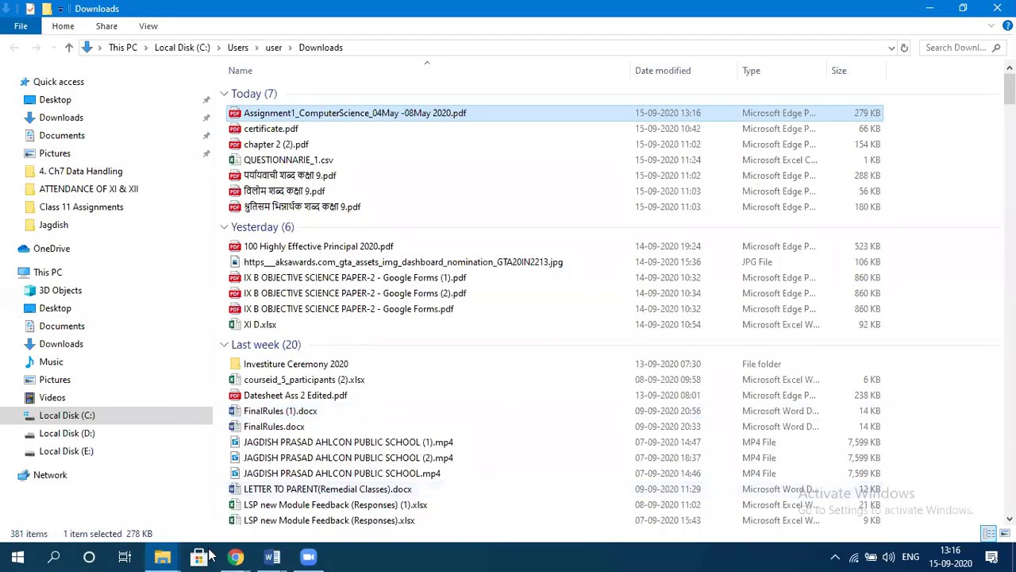
mouse_move(241, 556)
left_click(296, 447)
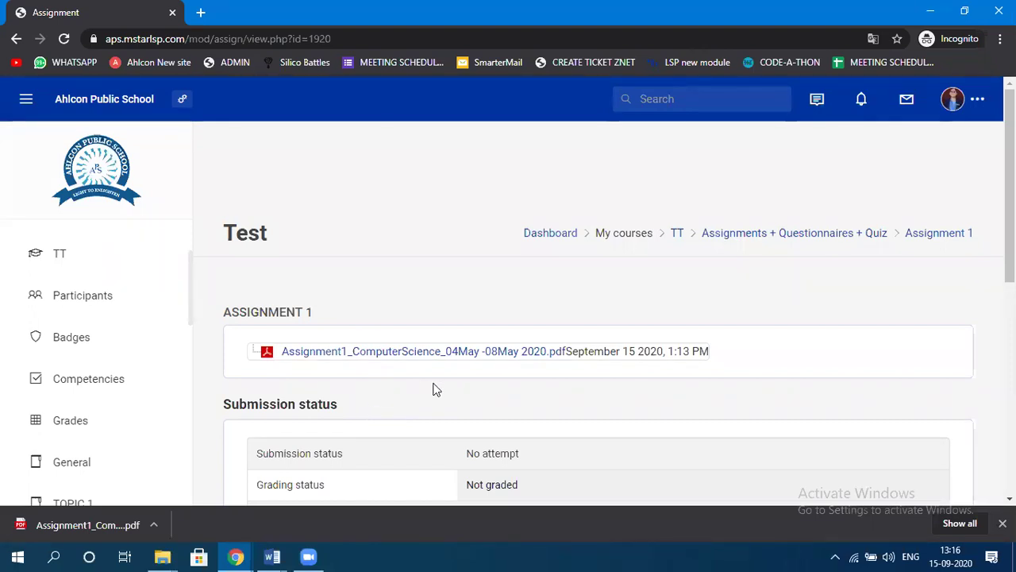
scroll(433, 384, "down", 2)
scroll(432, 388, "down", 1)
scroll(524, 374, "down", 3)
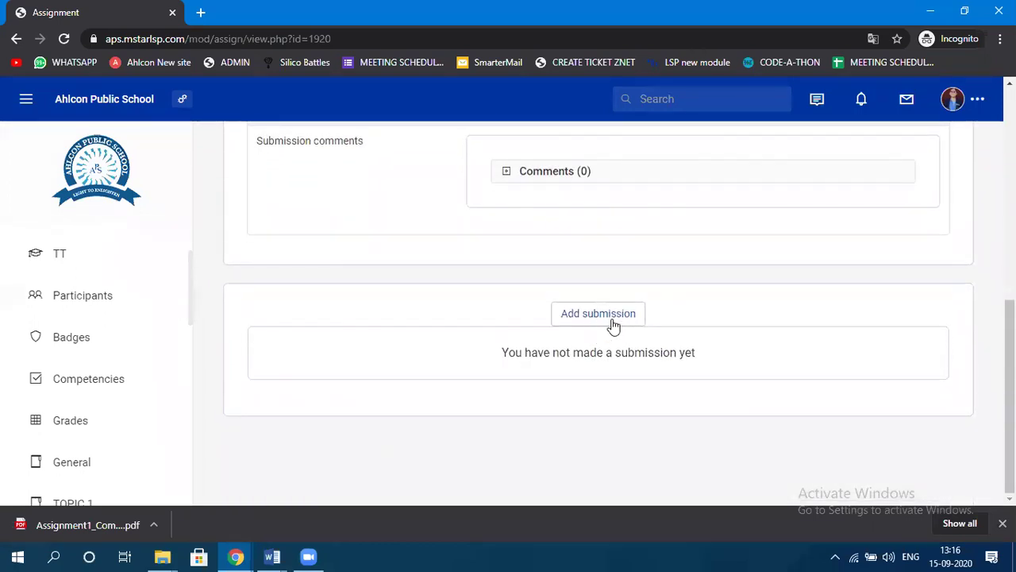
left_click(613, 324)
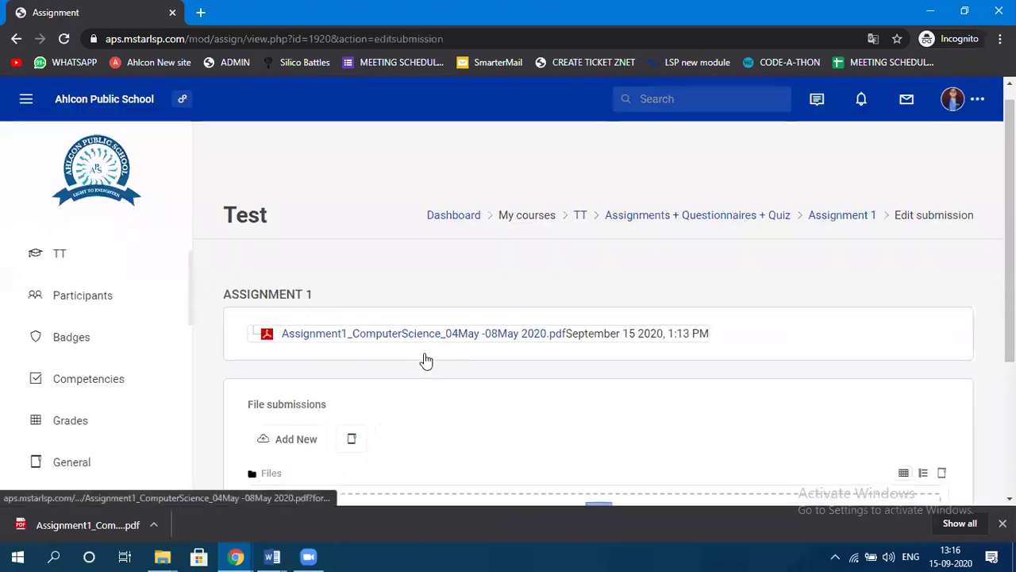
Step: Upload Assignment2_ComputerScience_11May -15May 2020.pdf as the student's file submission and save the changes
scroll(409, 325, "down", 3)
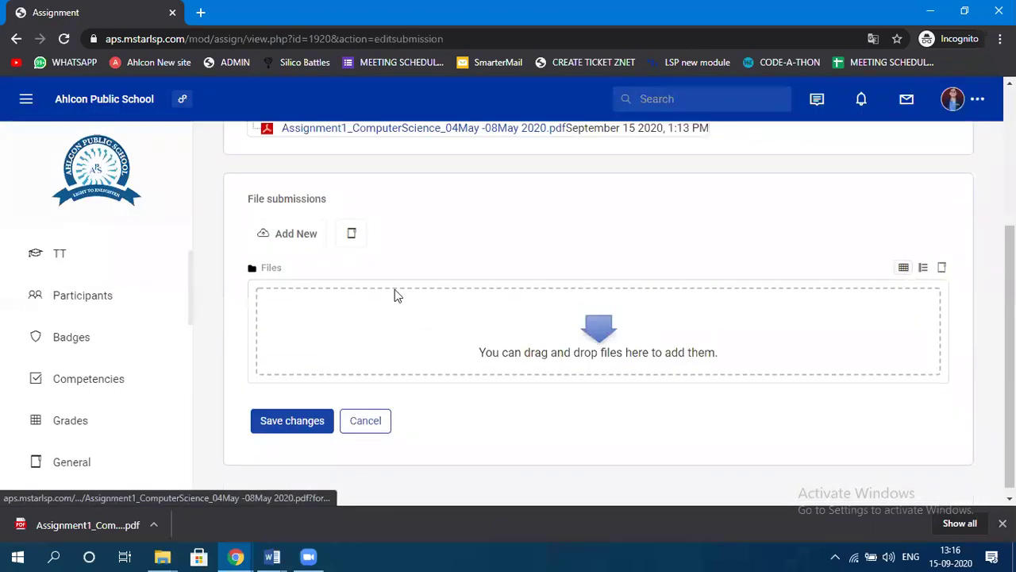
left_click(302, 235)
left_click(278, 215)
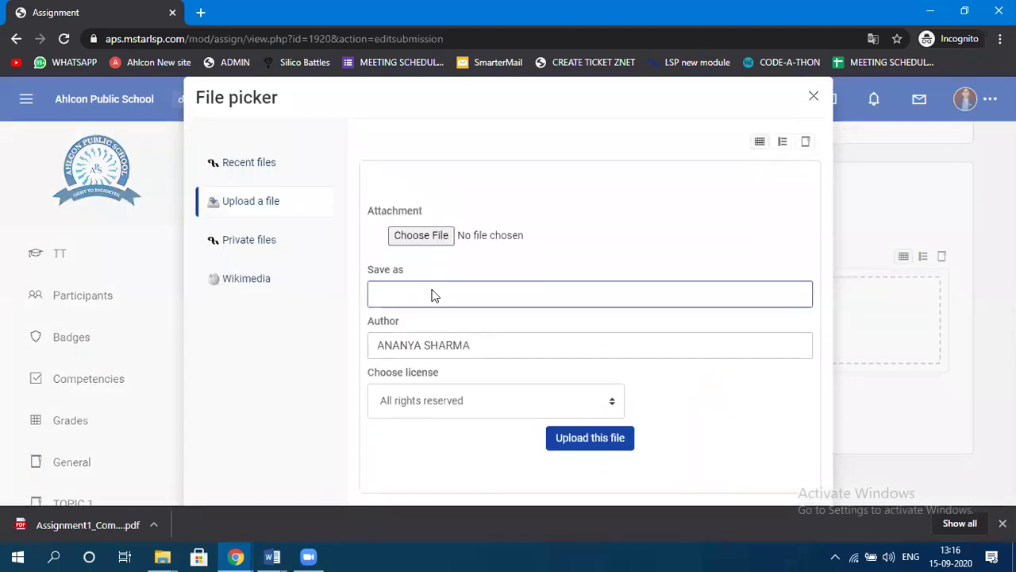
left_click(433, 237)
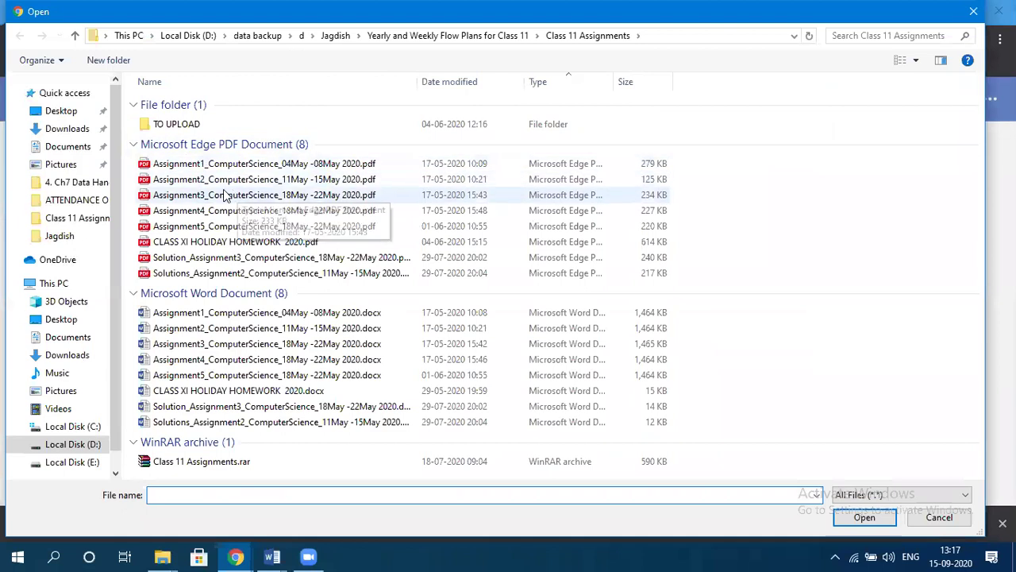
left_click(238, 179)
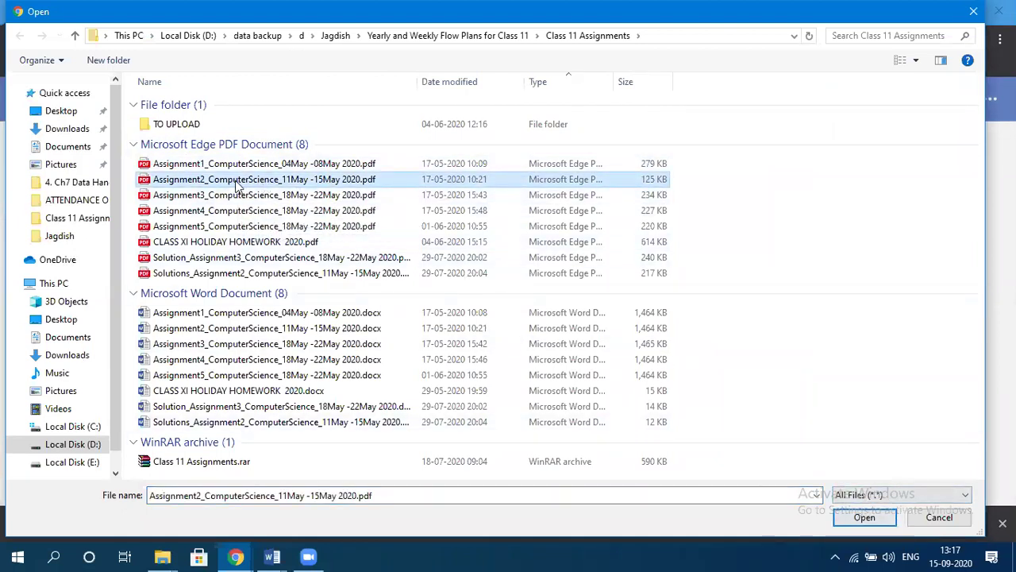
left_click(863, 518)
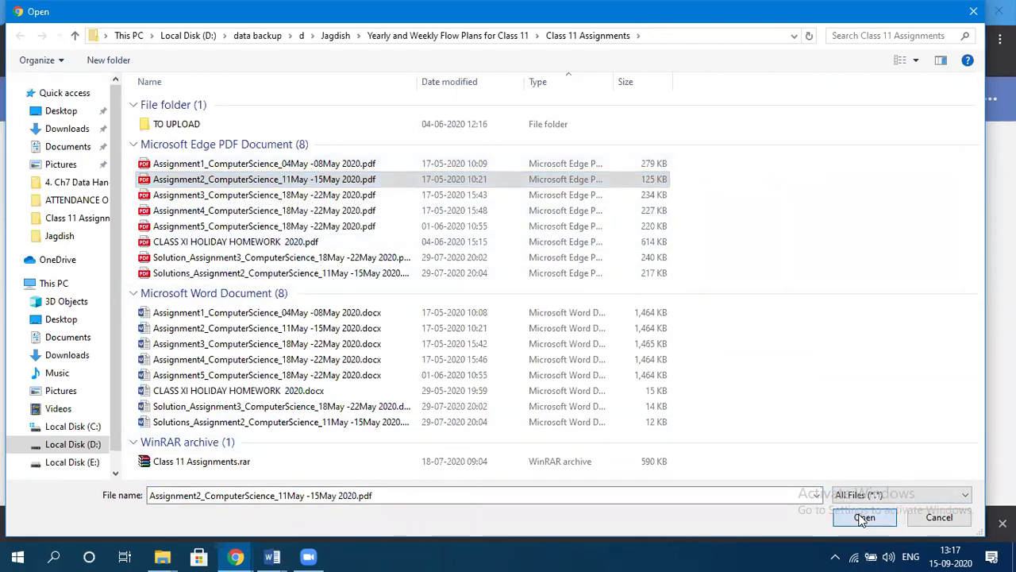
left_click(589, 441)
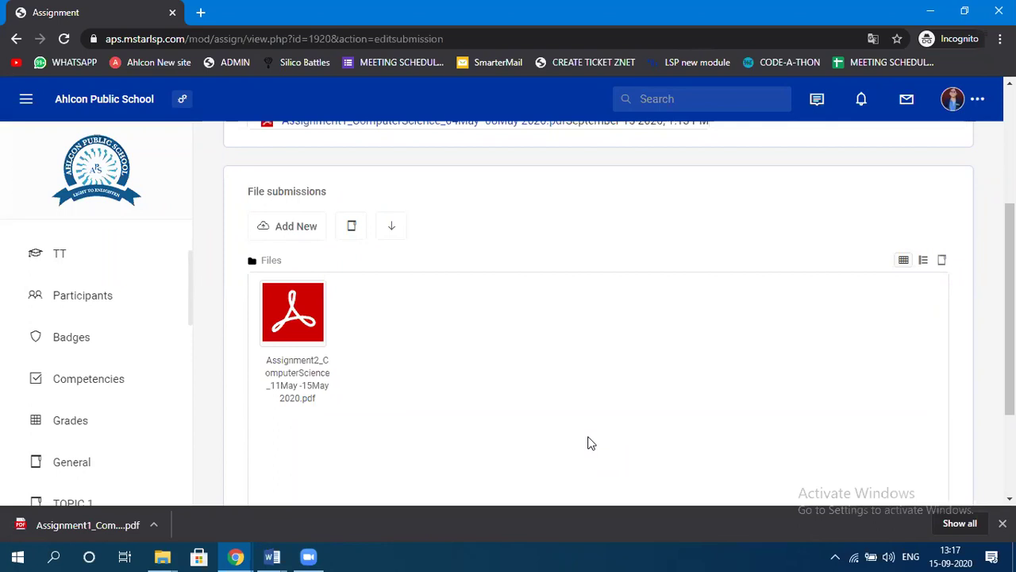
scroll(499, 335, "down", 2)
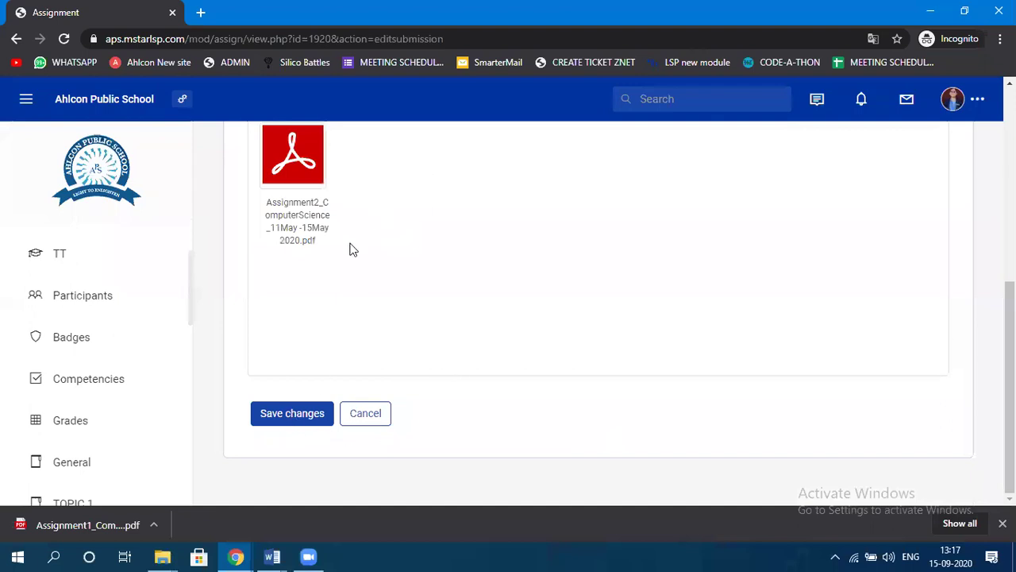
left_click(302, 414)
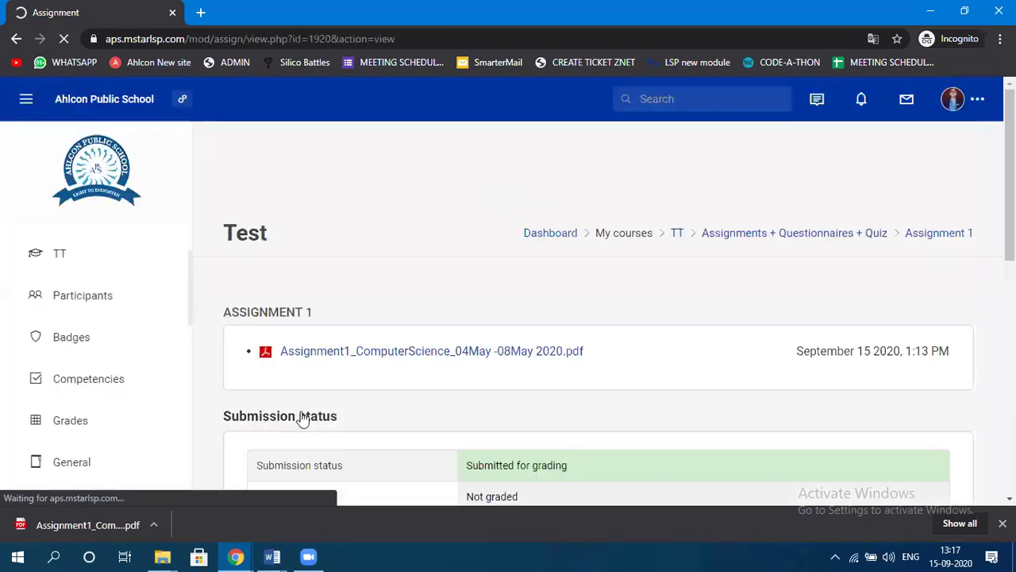
Step: Review the student's submission status, submitted file, comments area and option to edit the submission
scroll(572, 445, "down", 3)
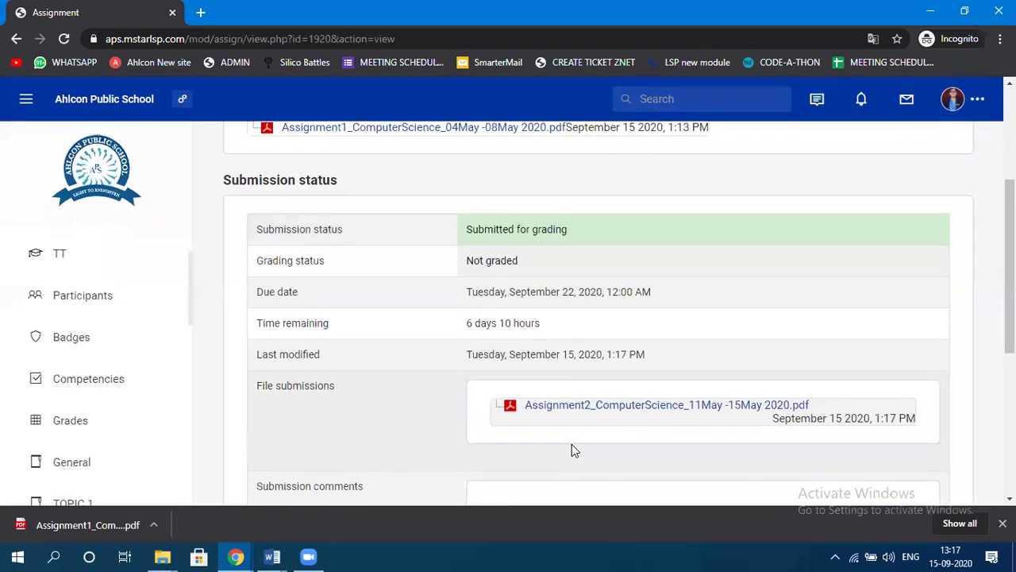
scroll(571, 445, "down", 3)
scroll(734, 386, "down", 2)
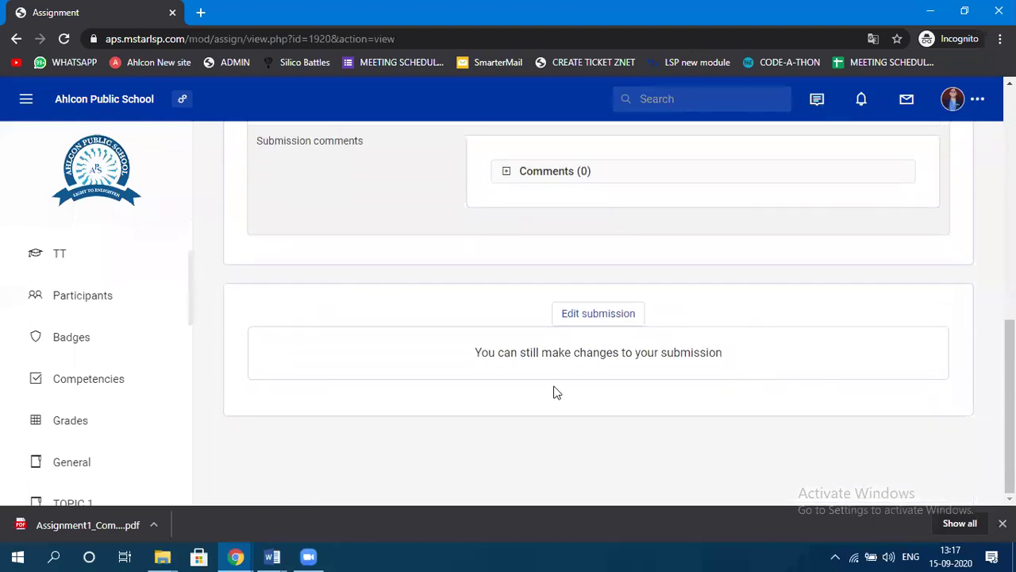
scroll(548, 385, "up", 5)
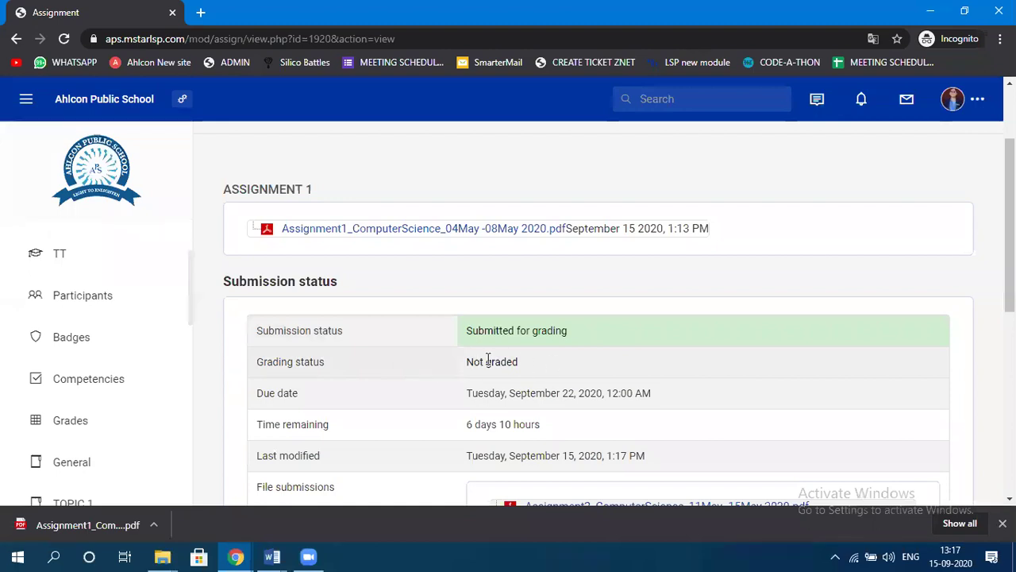
scroll(604, 388, "down", 1)
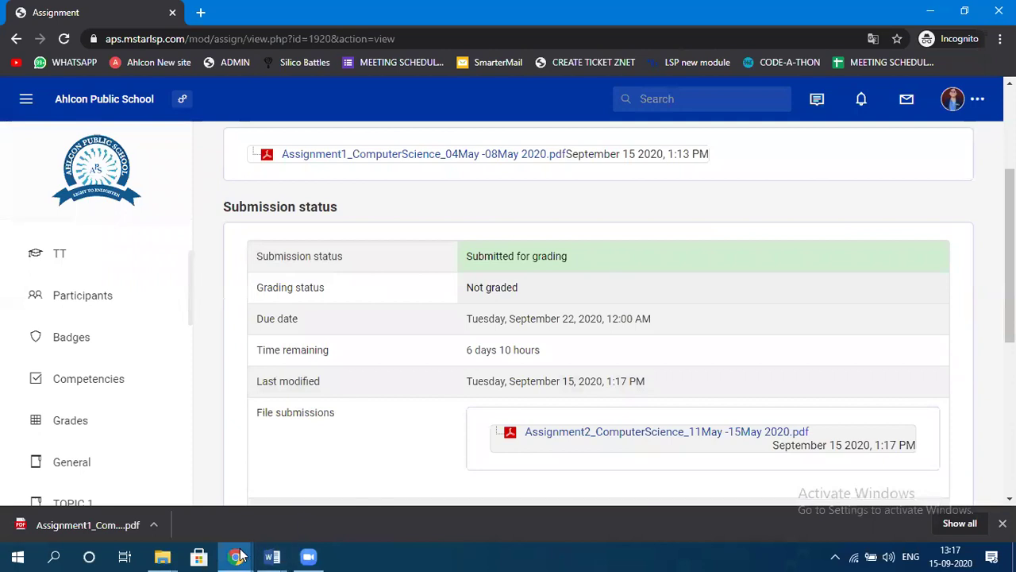
Step: Switch to the teacher's browser window, open Assignment 1 in the Test course and check its grading summary
mouse_move(239, 554)
left_click(157, 440)
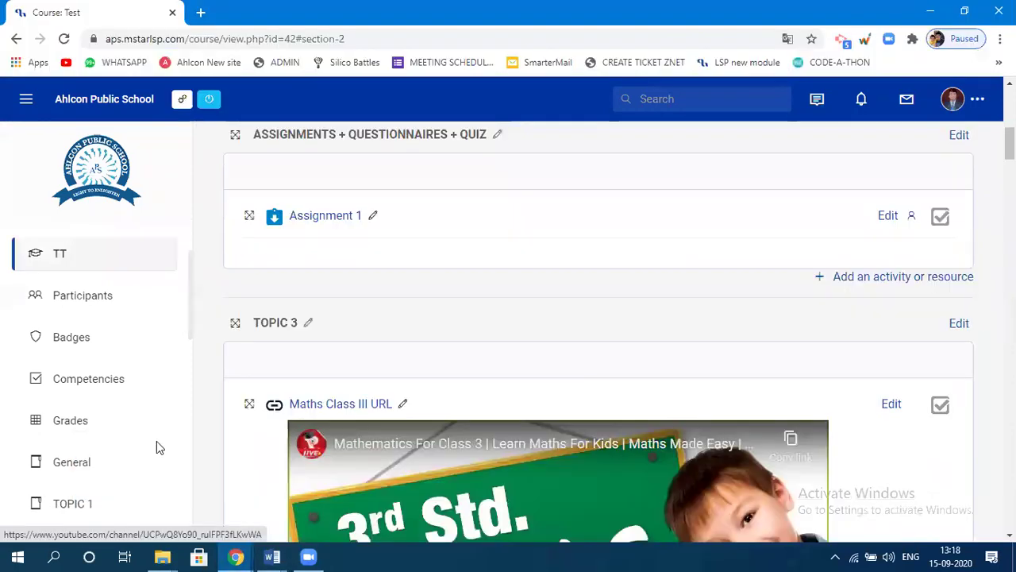
left_click(313, 218)
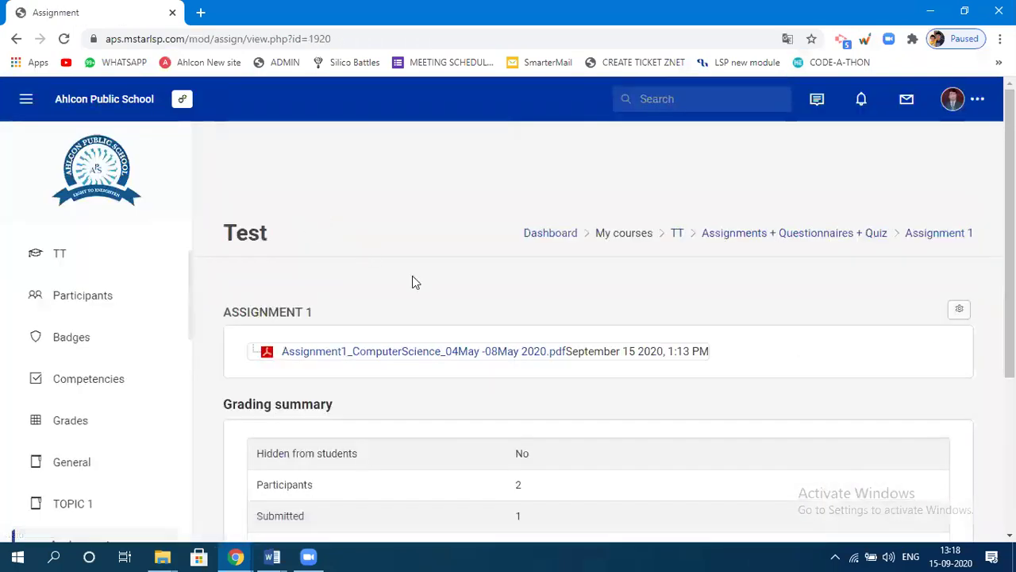
scroll(412, 278, "down", 3)
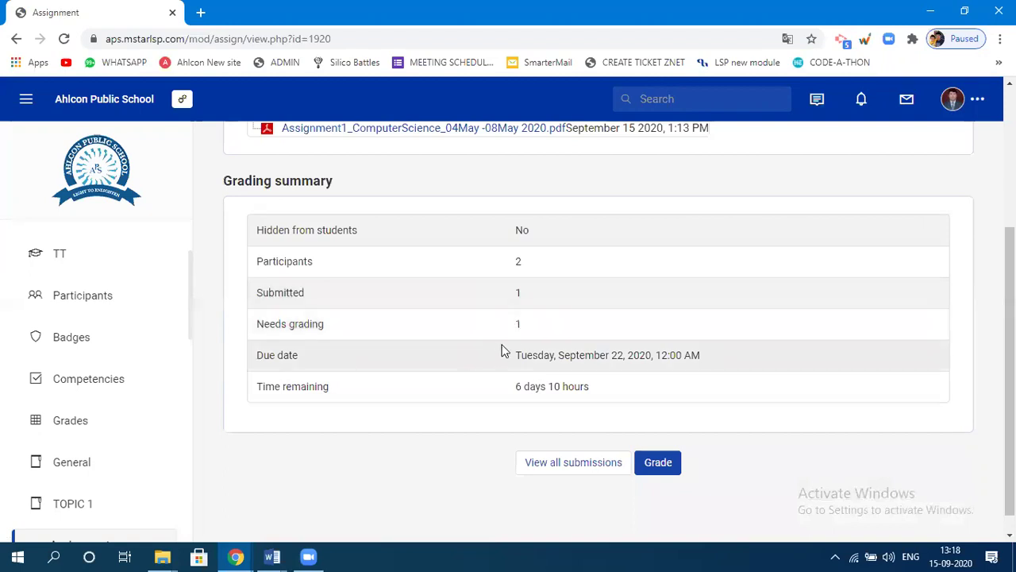
scroll(508, 420, "down", 1)
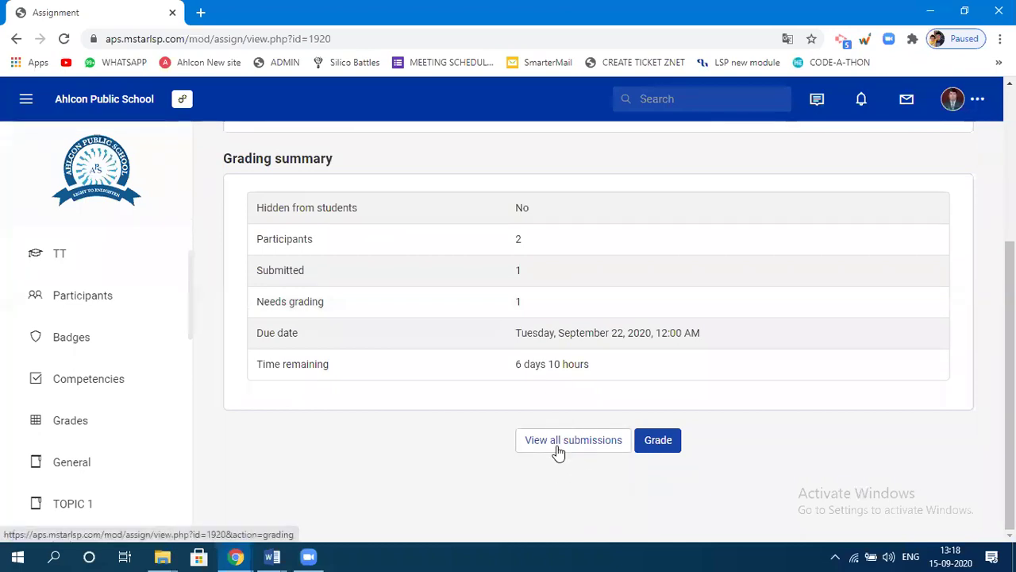
Step: View all submissions for Assignment 1 and look over each participant's status, grade and submitted file
left_click(585, 445)
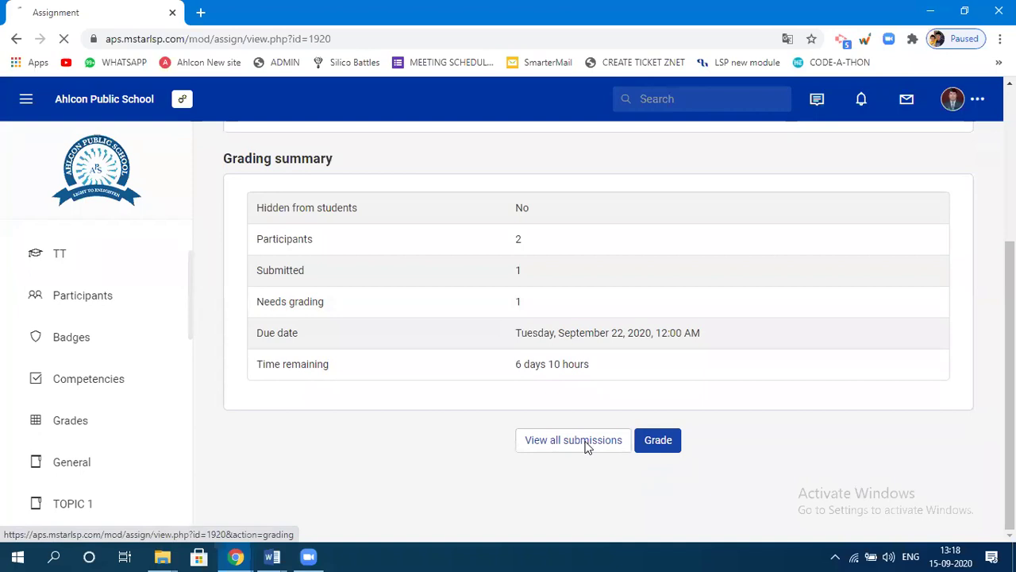
scroll(567, 432, "down", 3)
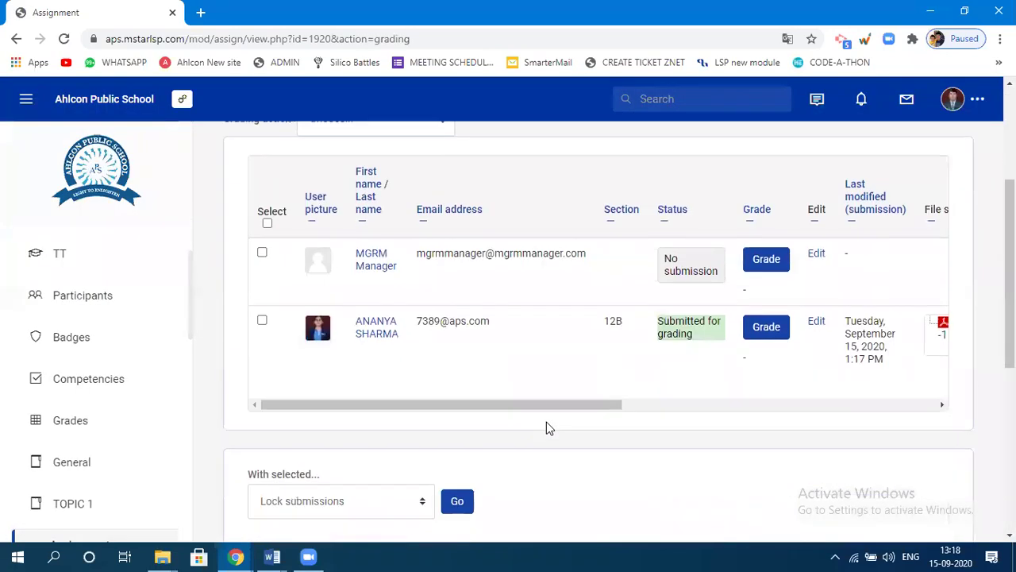
scroll(516, 397, "down", 2)
scroll(469, 318, "up", 1)
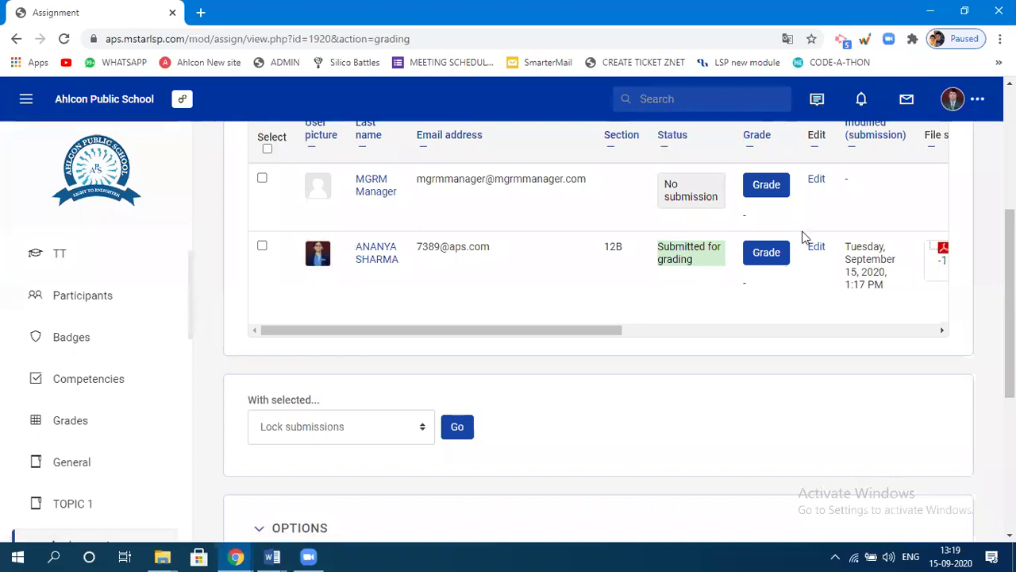
Step: Open the grading page for the section 12B student's submission and read through the submitted PDF
left_click(766, 260)
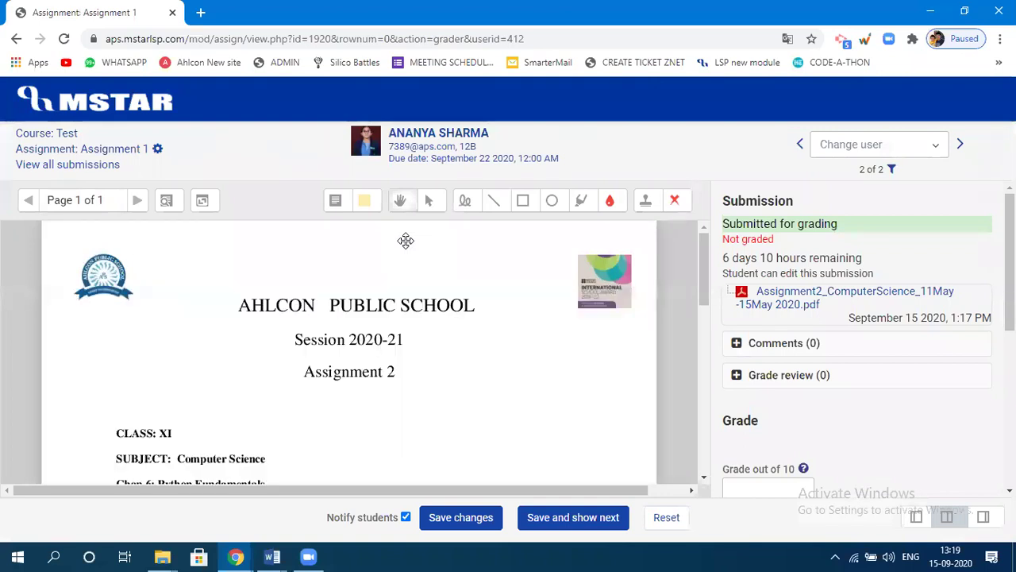
scroll(279, 357, "down", 3)
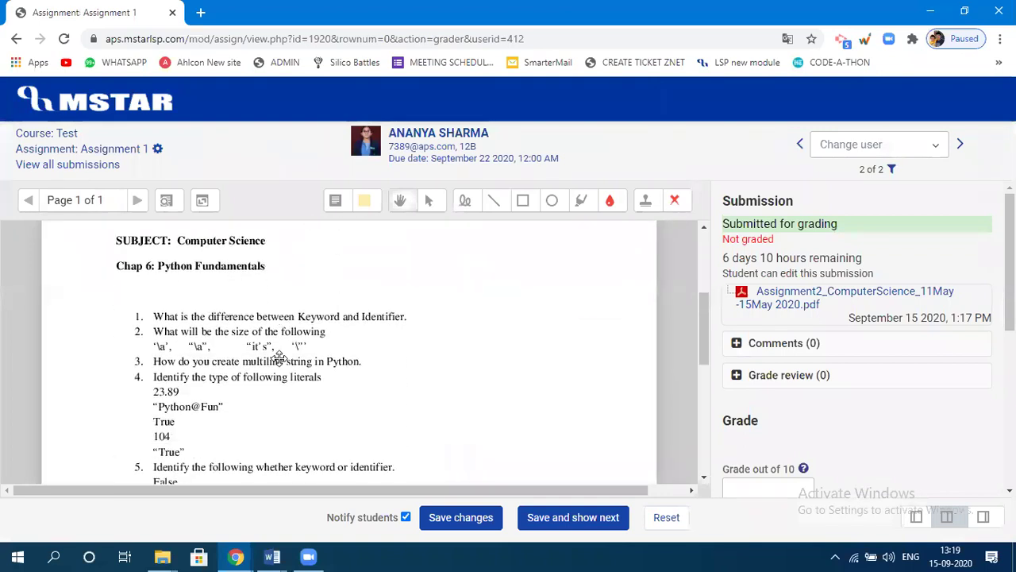
scroll(279, 356, "down", 5)
scroll(278, 356, "up", 6)
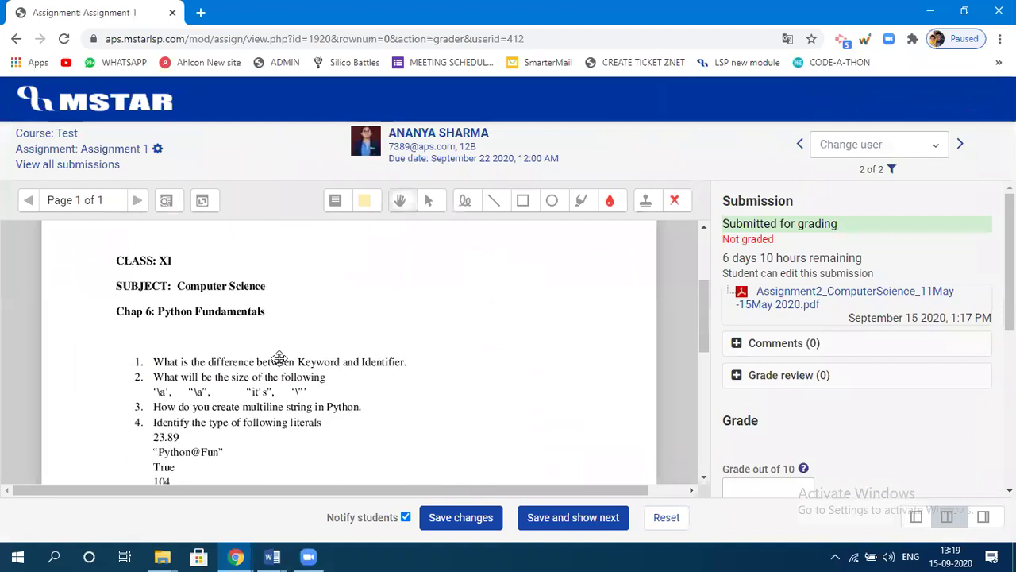
scroll(278, 356, "up", 3)
scroll(279, 357, "down", 2)
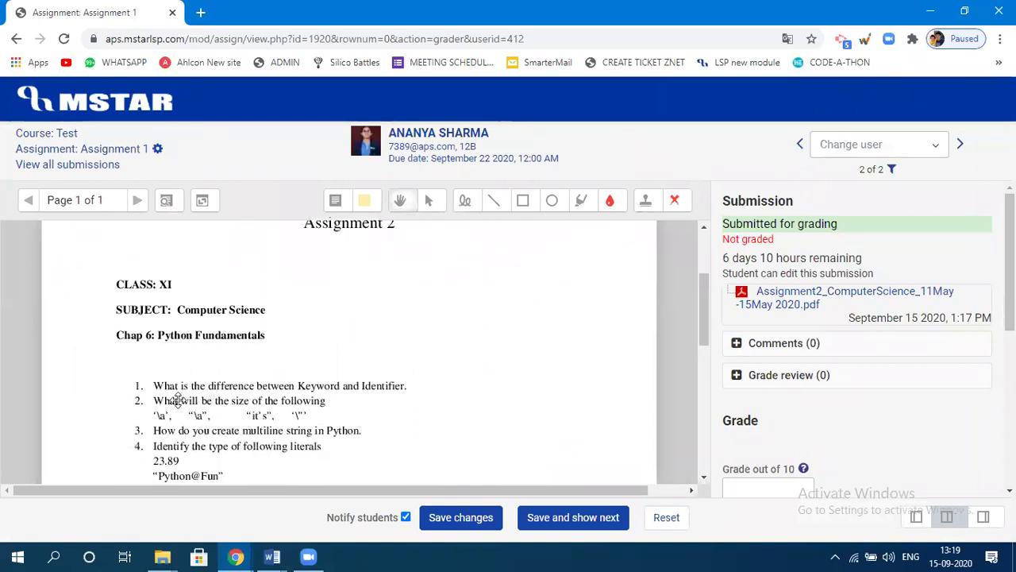
Step: Stamp a red cross at the end of question 1 and a green tick just above the end of question 3
left_click(645, 204)
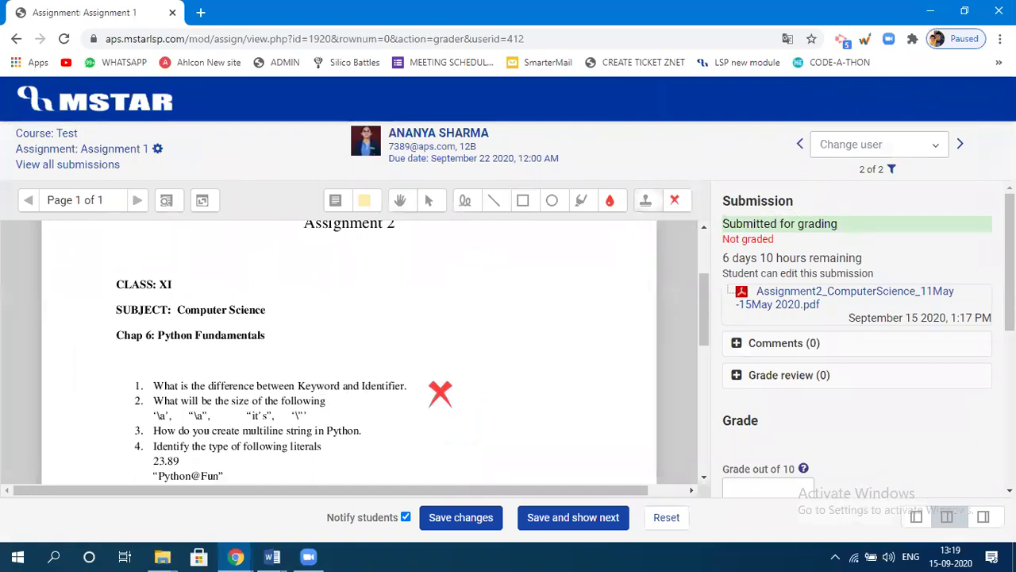
left_click(408, 386)
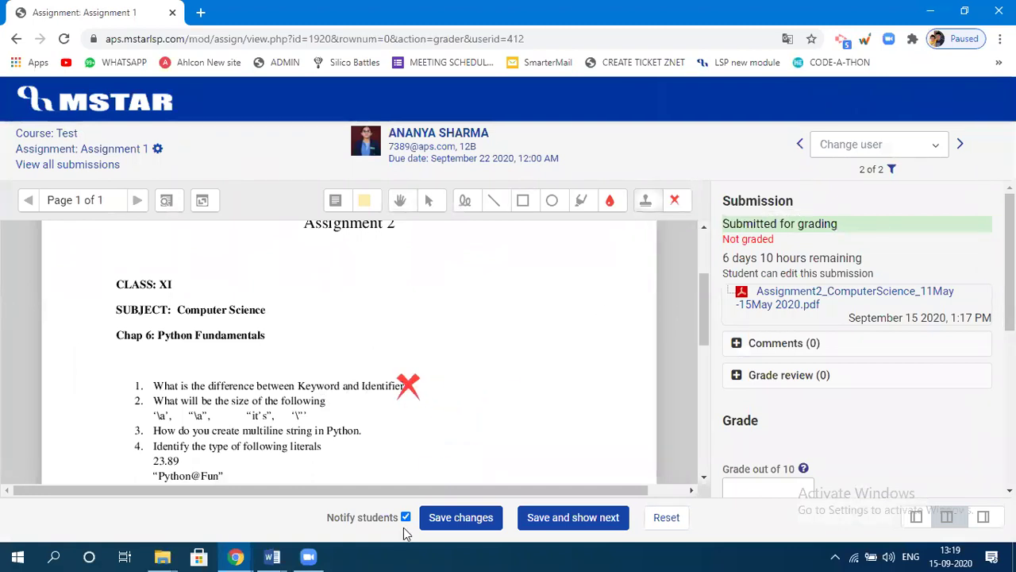
left_click(675, 200)
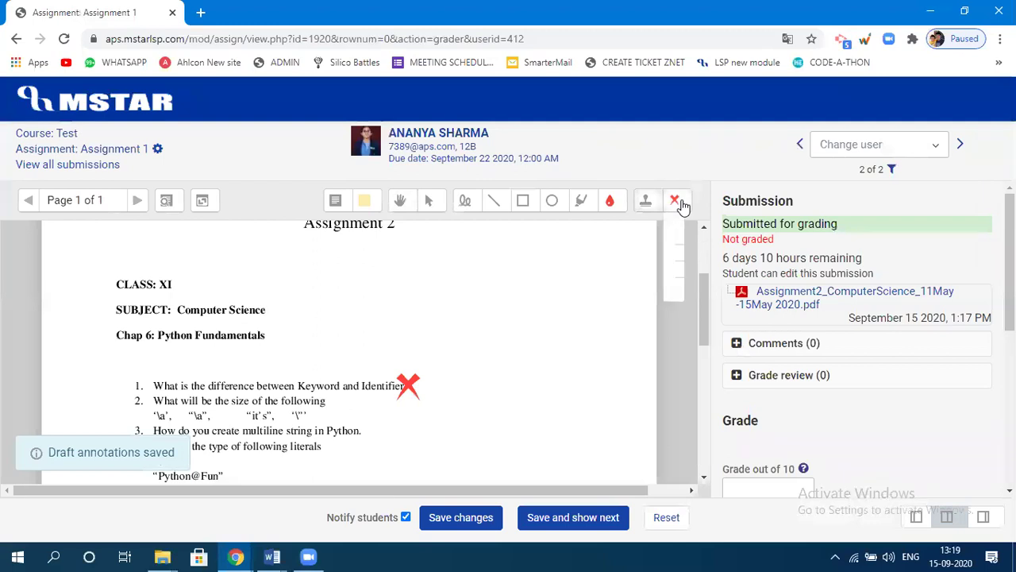
left_click(676, 270)
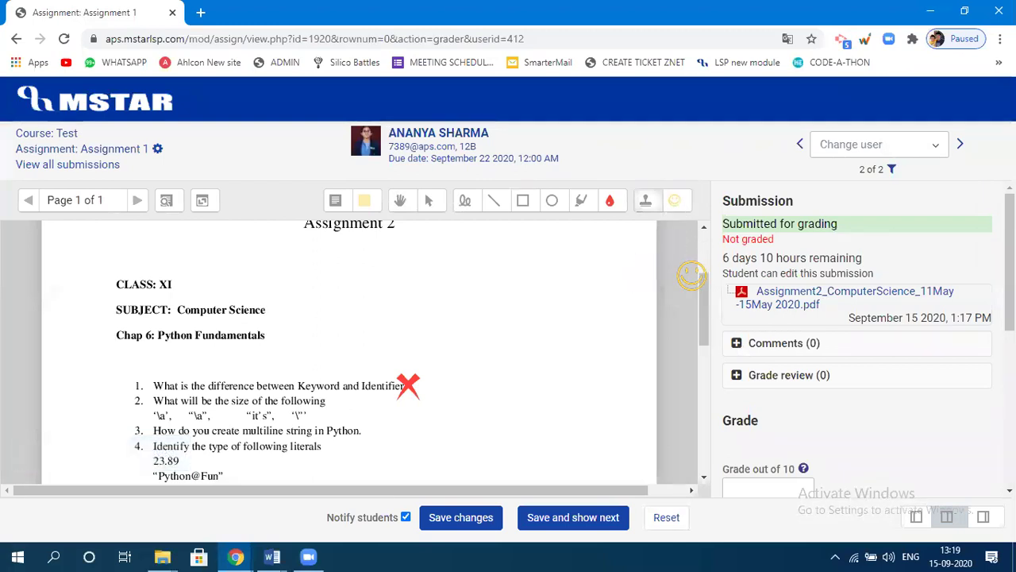
left_click(675, 200)
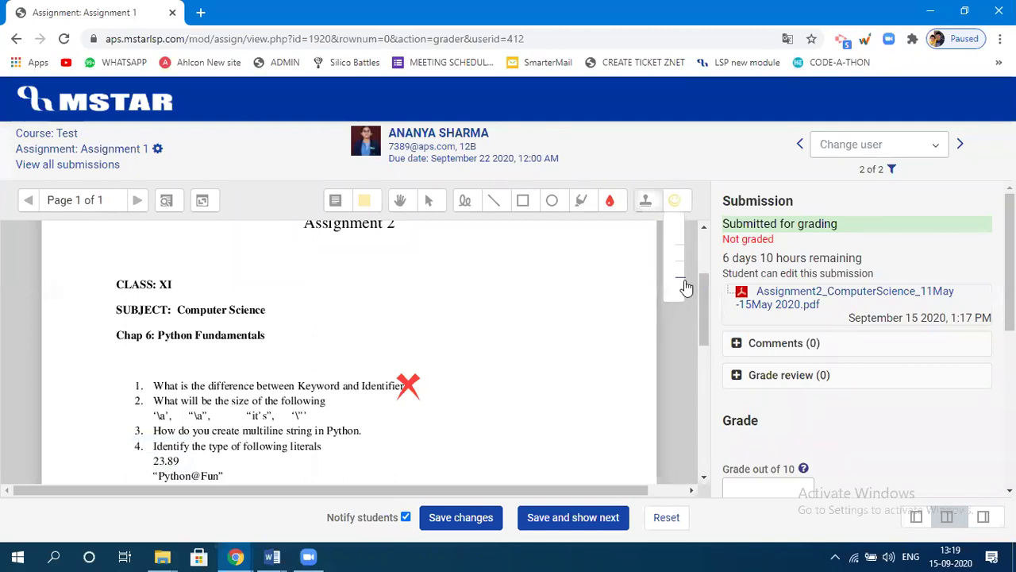
left_click(680, 287)
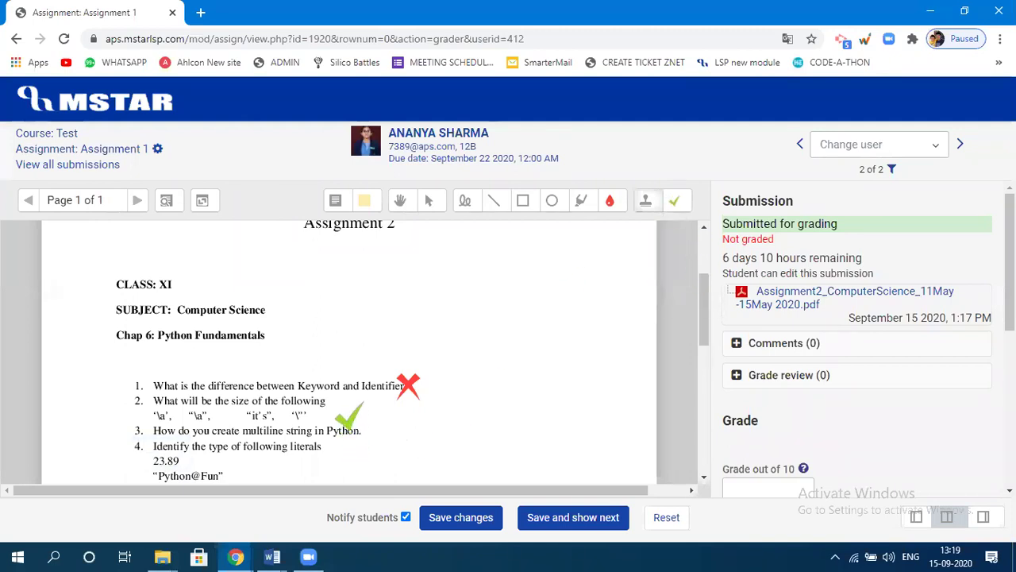
left_click(348, 415)
left_click(674, 200)
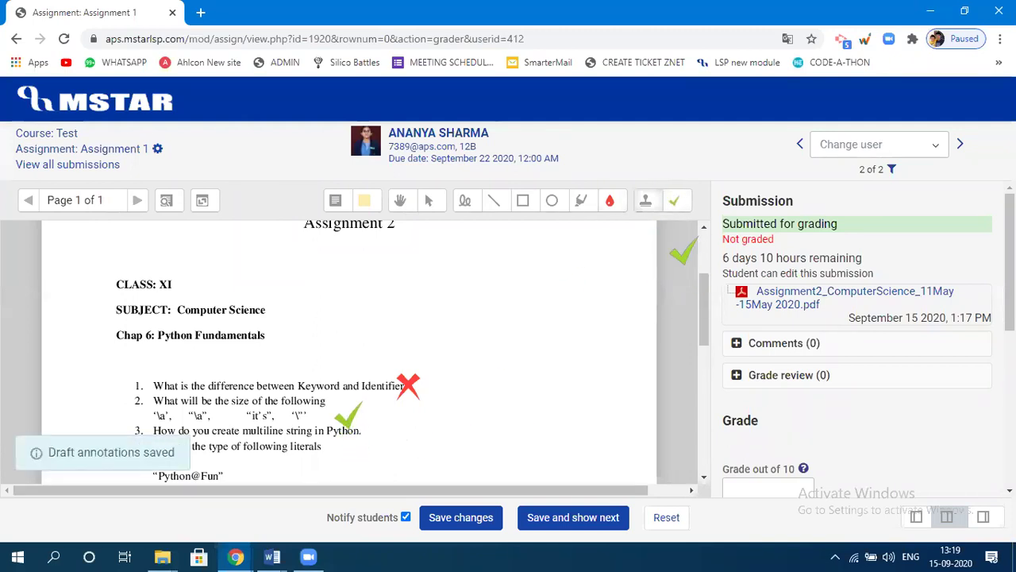
Step: Draw red freehand tick marks with the pen beside questions 1, 3, 4, 6 and 7 and below question 10
left_click(465, 203)
mouse_move(293, 379)
left_mouse_down()
mouse_move(298, 386)
mouse_move(388, 347)
left_mouse_up()
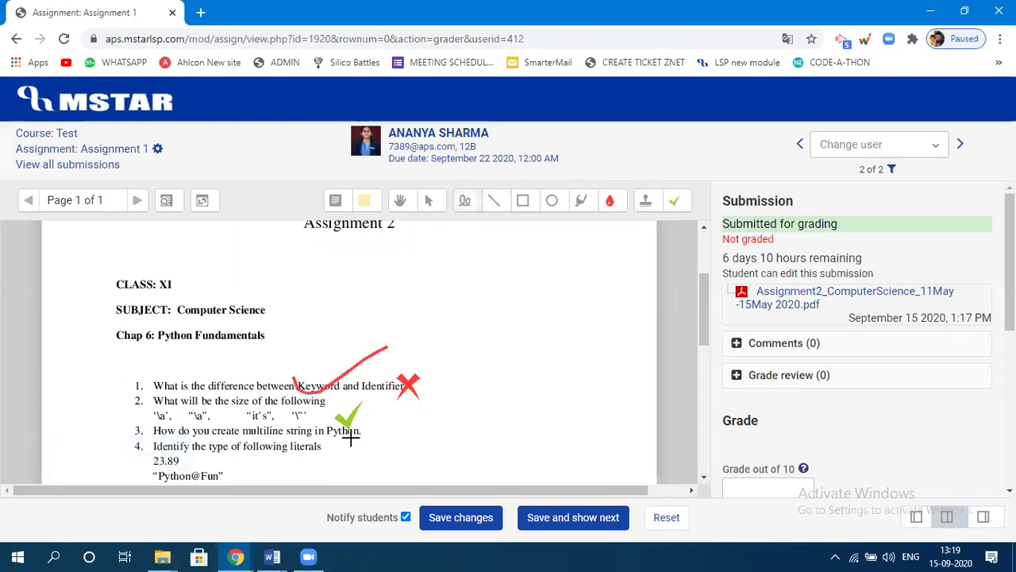
left_click_drag(357, 436, 472, 408)
left_click_drag(370, 474, 520, 450)
scroll(599, 414, "down", 4)
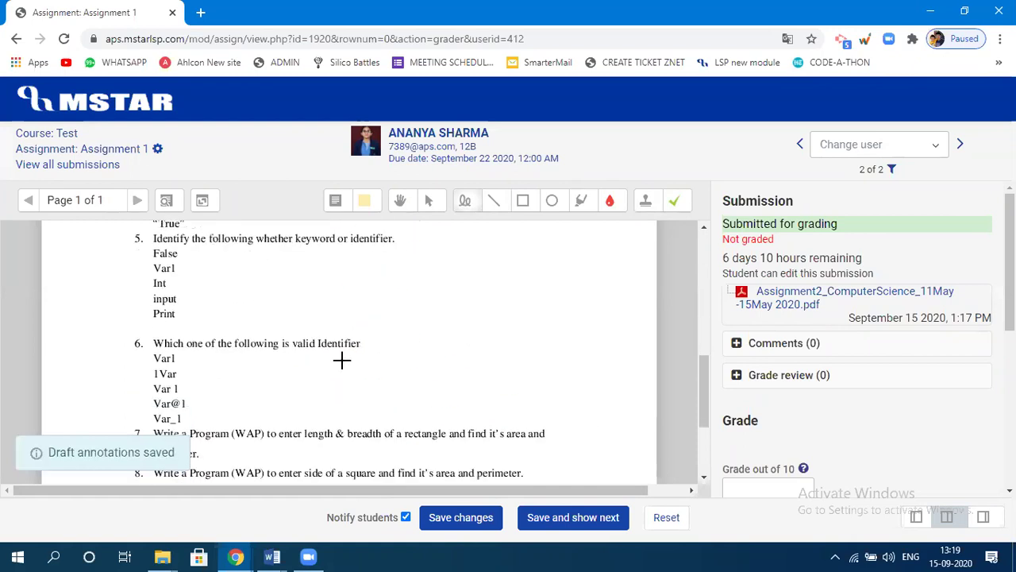
left_click_drag(341, 369, 503, 369)
mouse_move(468, 450)
left_mouse_down()
mouse_move(473, 459)
mouse_move(586, 432)
left_mouse_up()
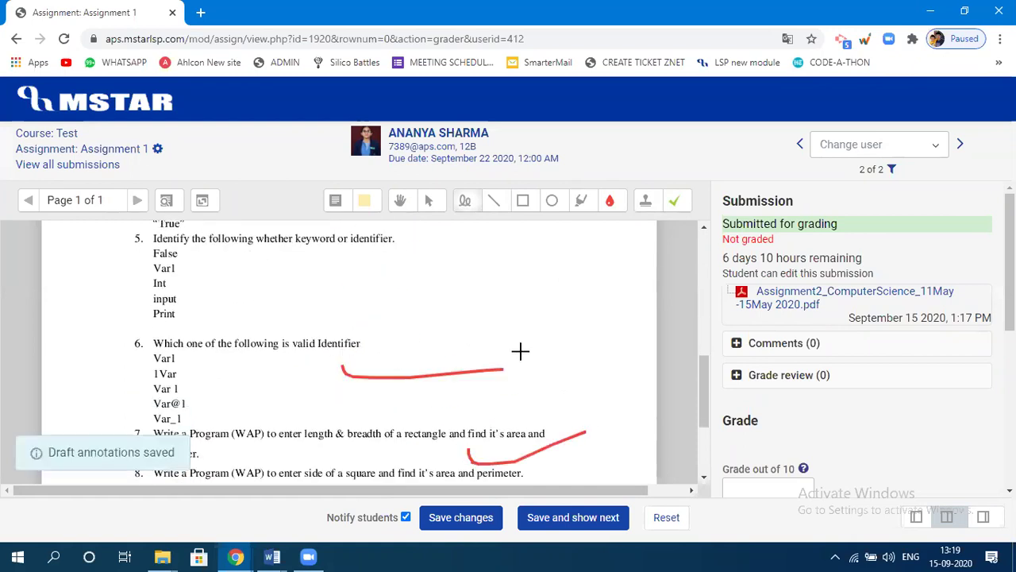
scroll(511, 424, "down", 2)
left_click_drag(372, 370, 537, 393)
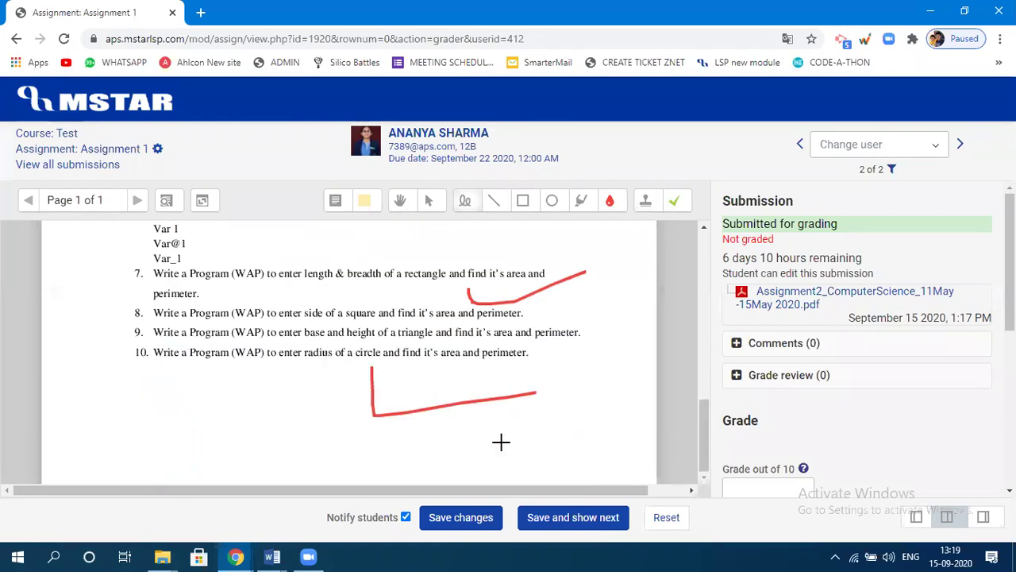
Step: Circle "Write a Program (WAP)" at questions 7 and 8, and the 104 and "True" literals of question 4, in red pen
mouse_move(242, 252)
left_mouse_down()
mouse_move(174, 314)
mouse_move(253, 257)
left_mouse_up()
scroll(324, 310, "up", 2)
scroll(324, 310, "up", 1)
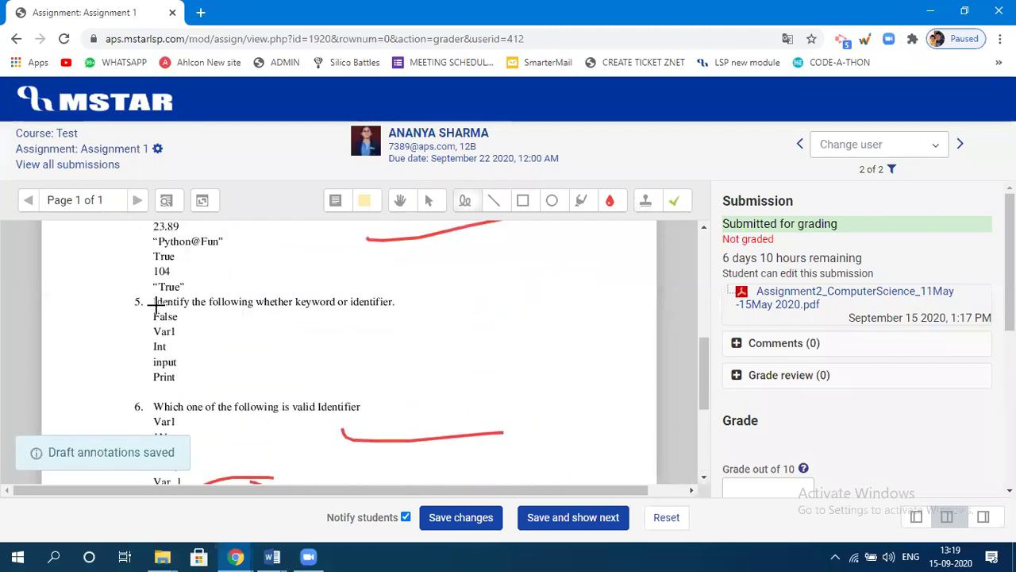
mouse_move(170, 254)
left_mouse_down()
mouse_move(195, 275)
mouse_move(181, 256)
left_mouse_up()
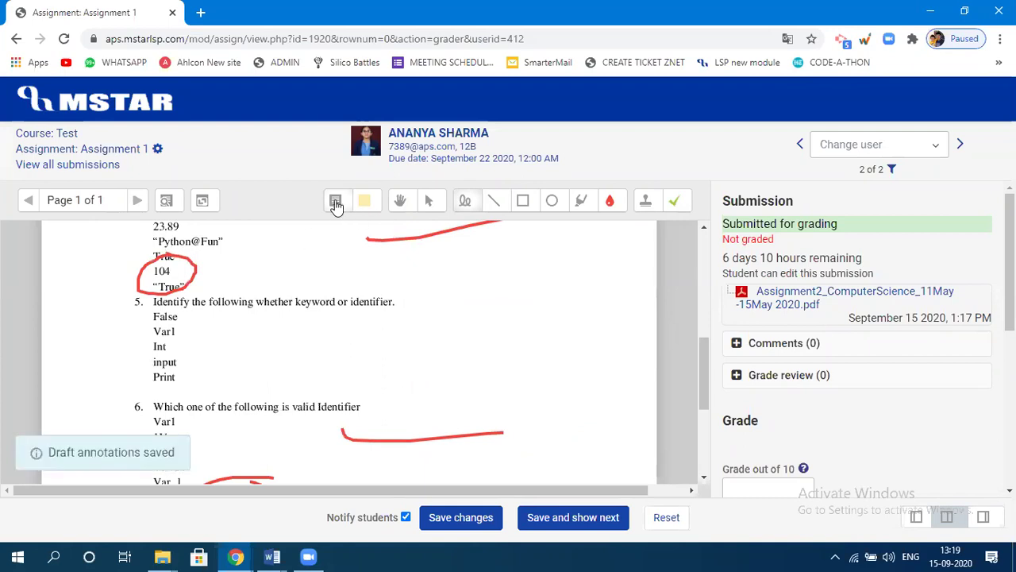
Step: Add a comment note "sdsdsffsfs" beside the circled literals and another, "efsdfsfw", just above the end of question 6
left_click(335, 201)
left_click_drag(204, 262, 359, 308)
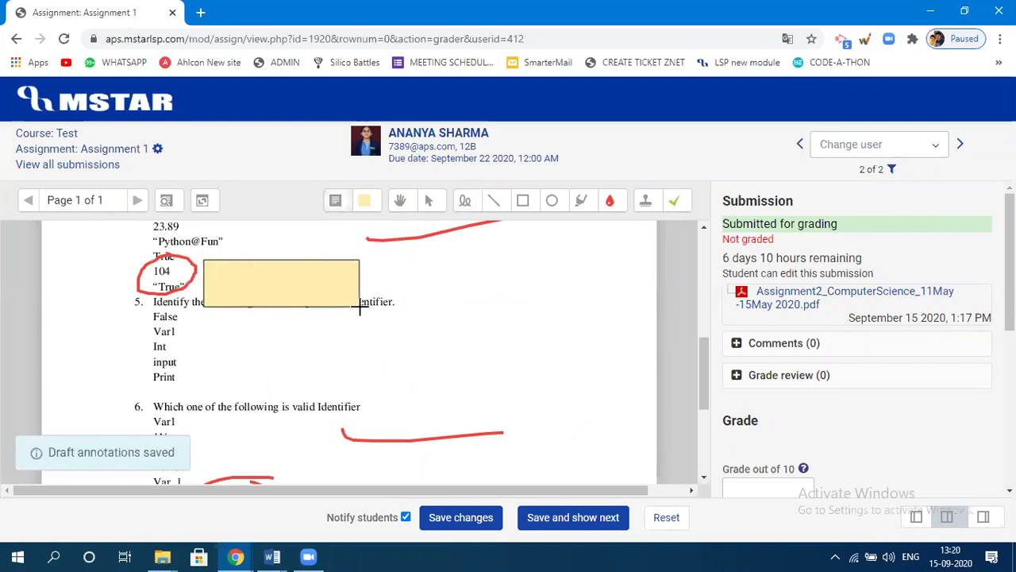
type("sdsdsffsfs")
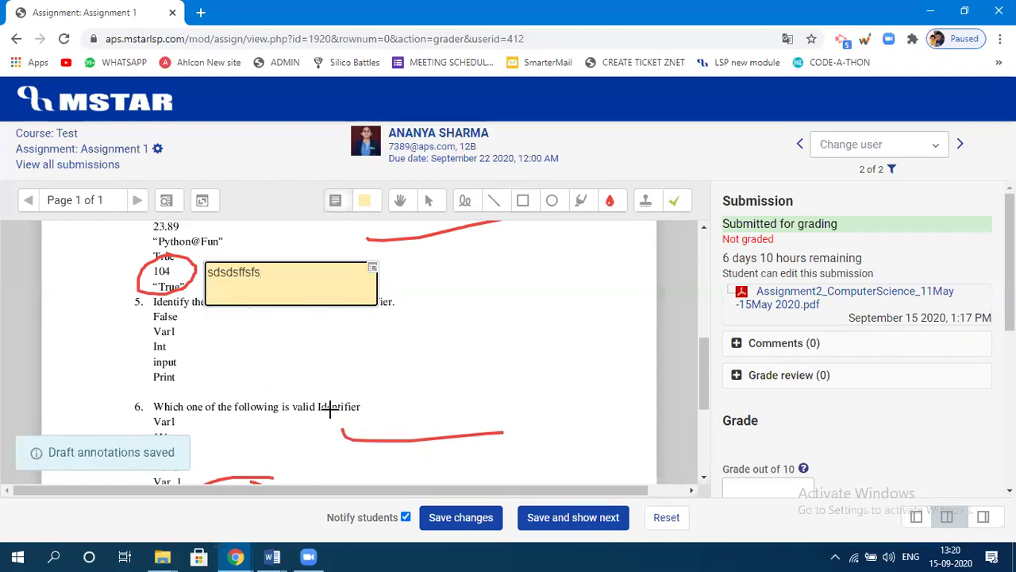
left_click(232, 375)
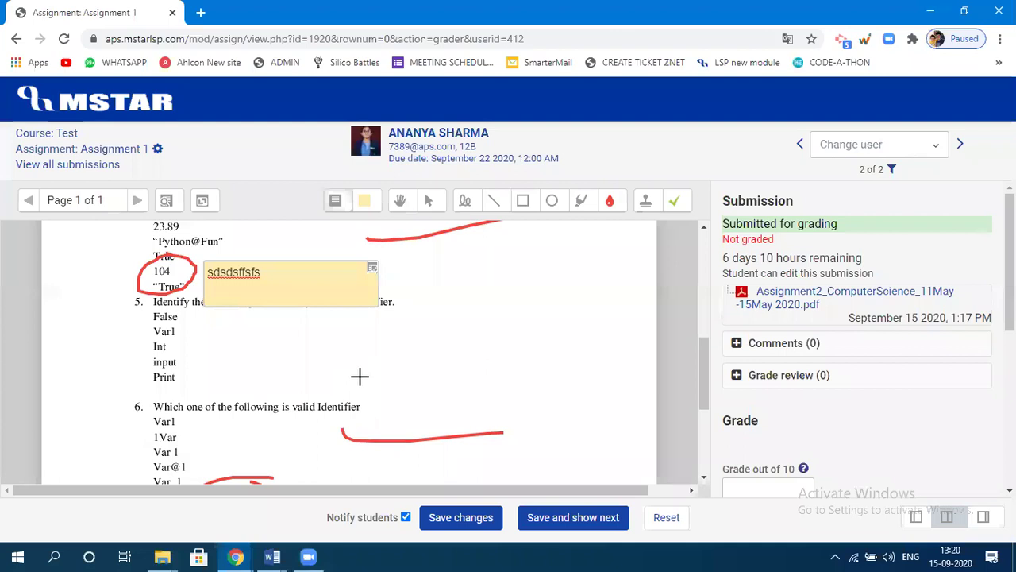
left_click_drag(354, 373, 501, 416)
type("efsdfsfw")
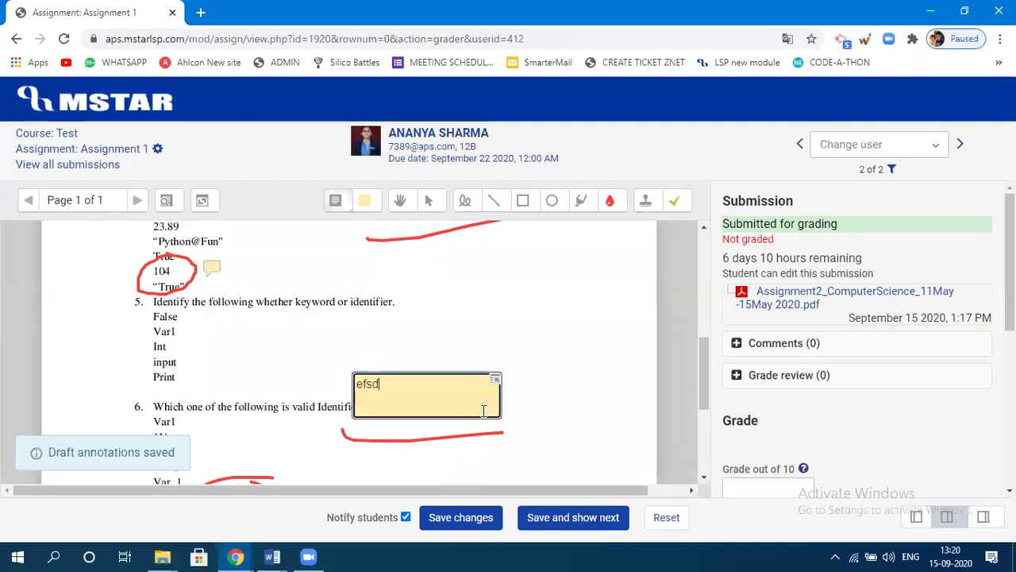
left_click(552, 402)
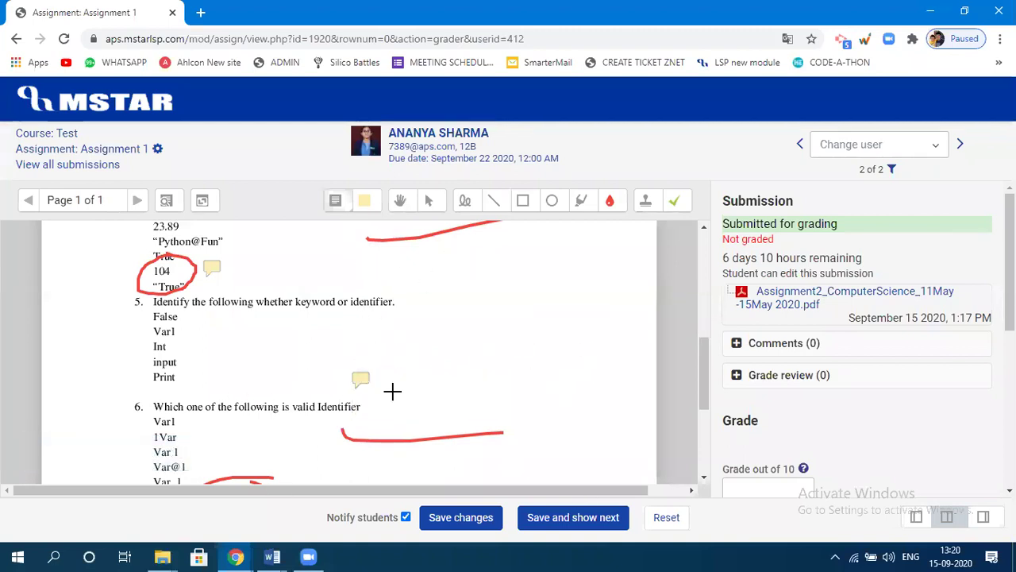
Step: Set the submission's grade to 8 out of 10
scroll(506, 399, "down", 3)
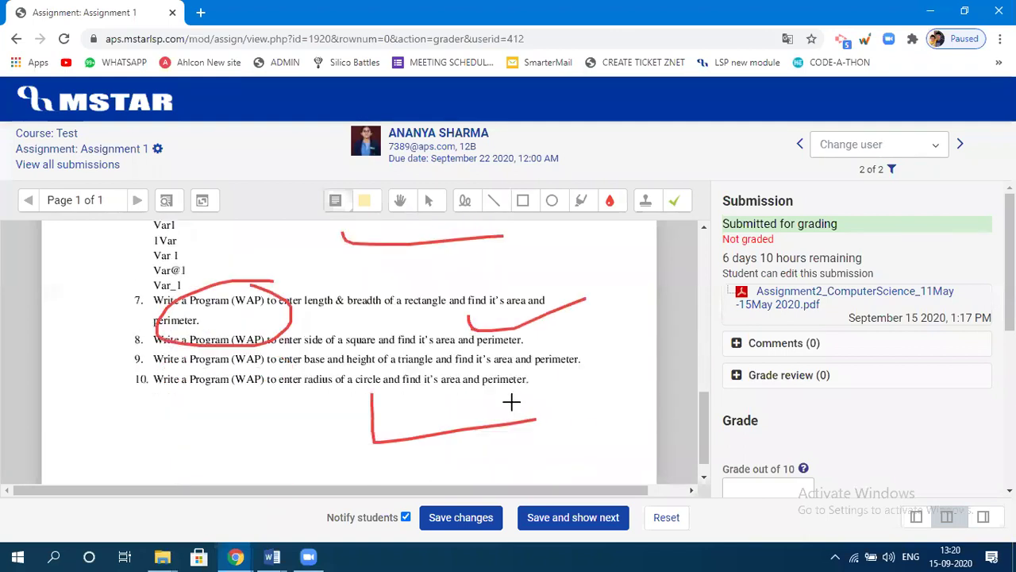
scroll(848, 385, "down", 2)
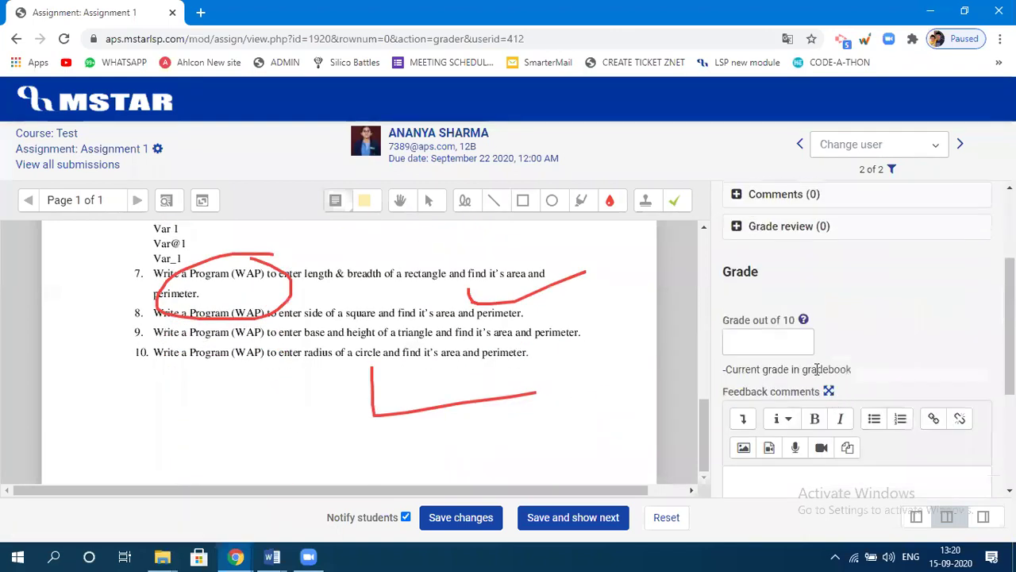
left_click(773, 342)
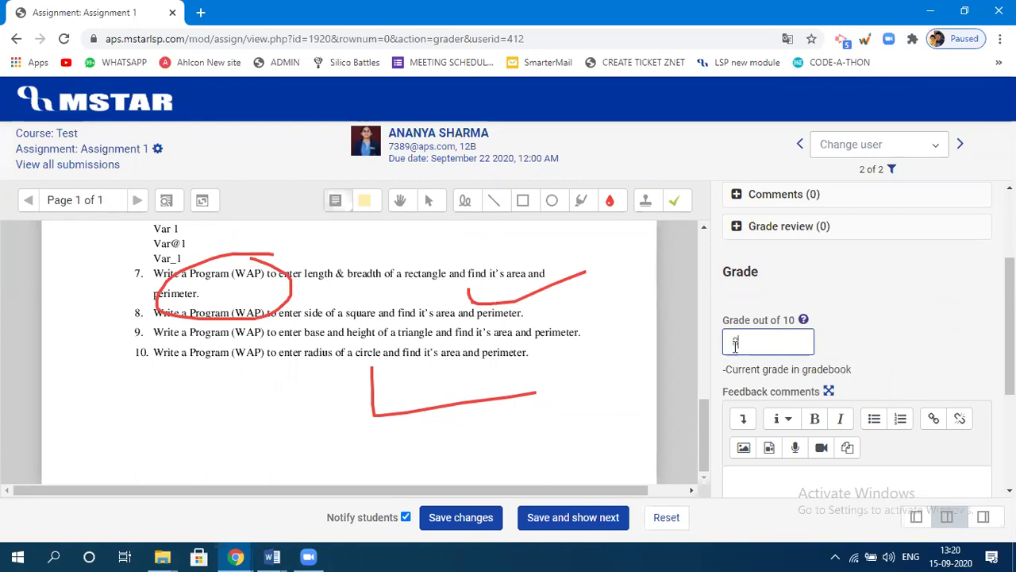
Step: Record a short audio message and attach it to the feedback comments
scroll(862, 363, "down", 1)
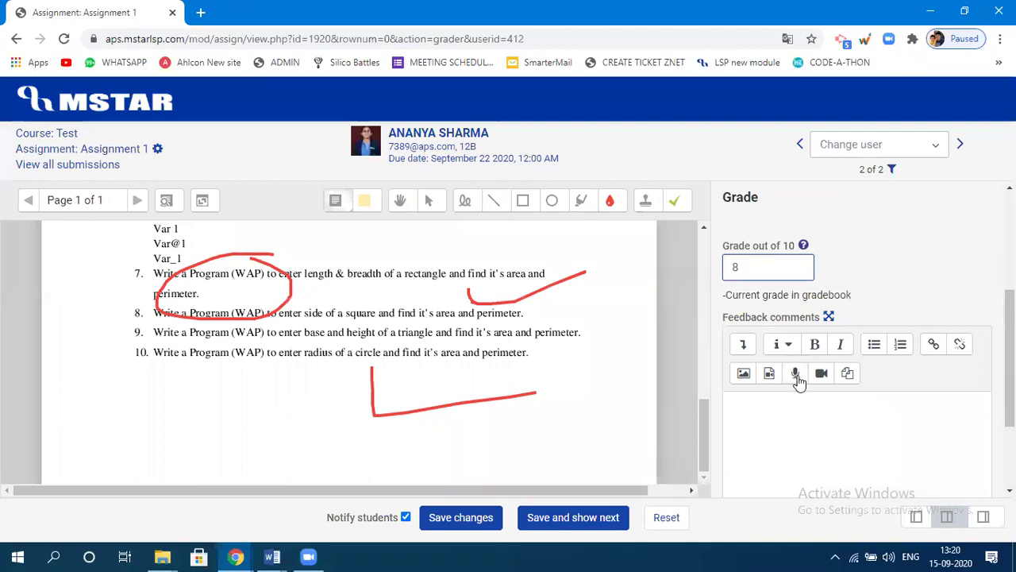
left_click(736, 415)
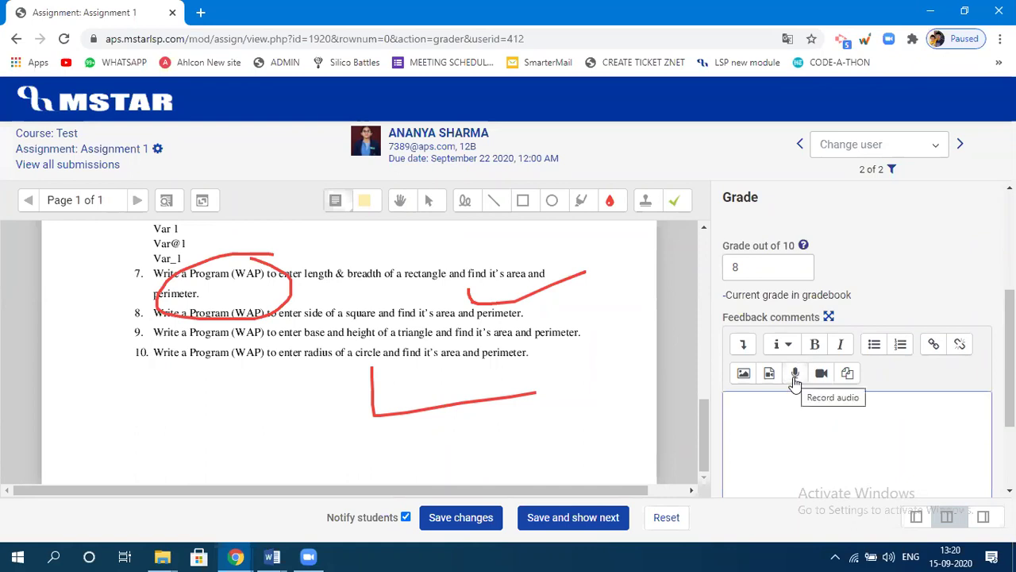
left_click(795, 377)
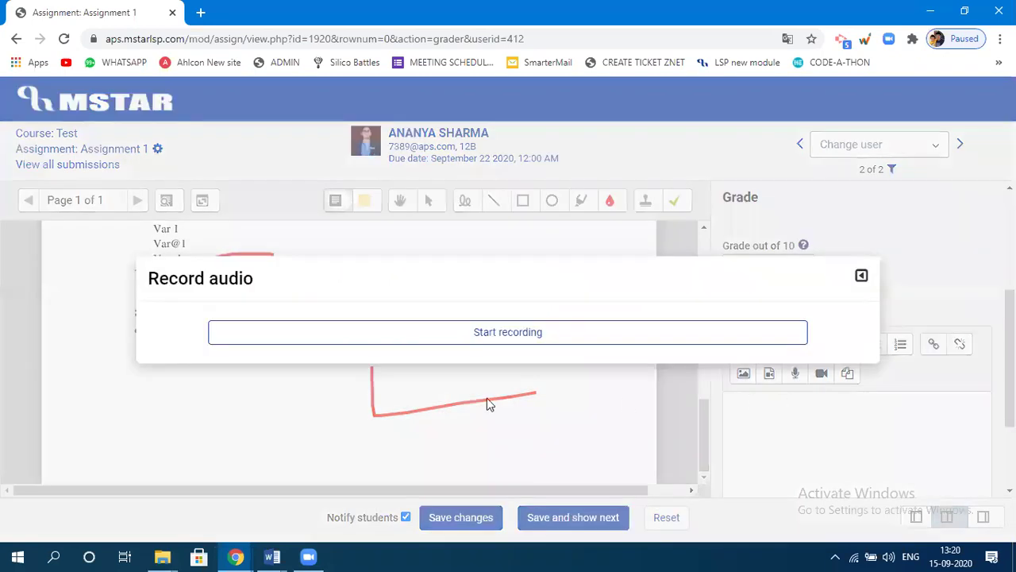
left_click(500, 334)
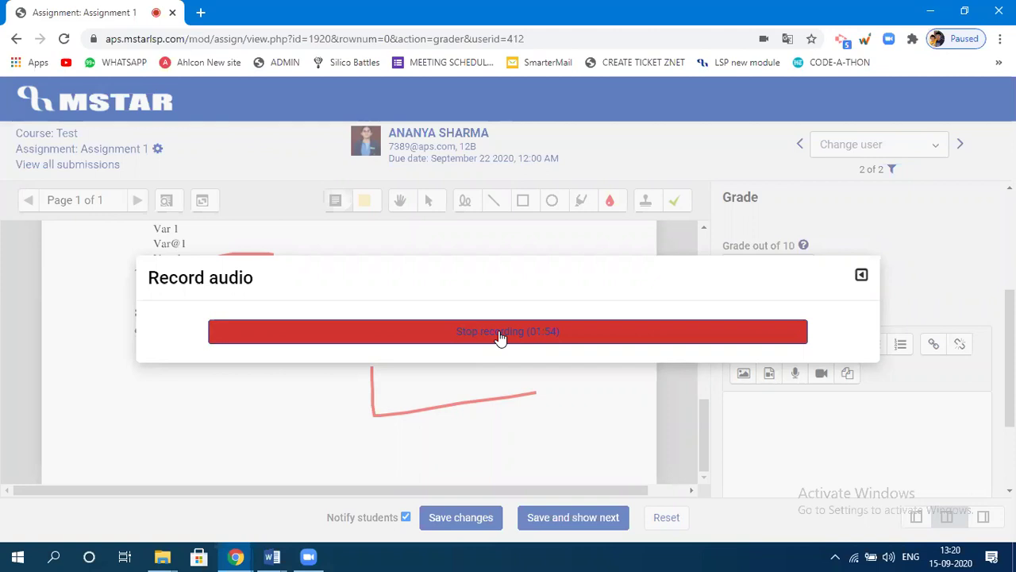
left_click(500, 334)
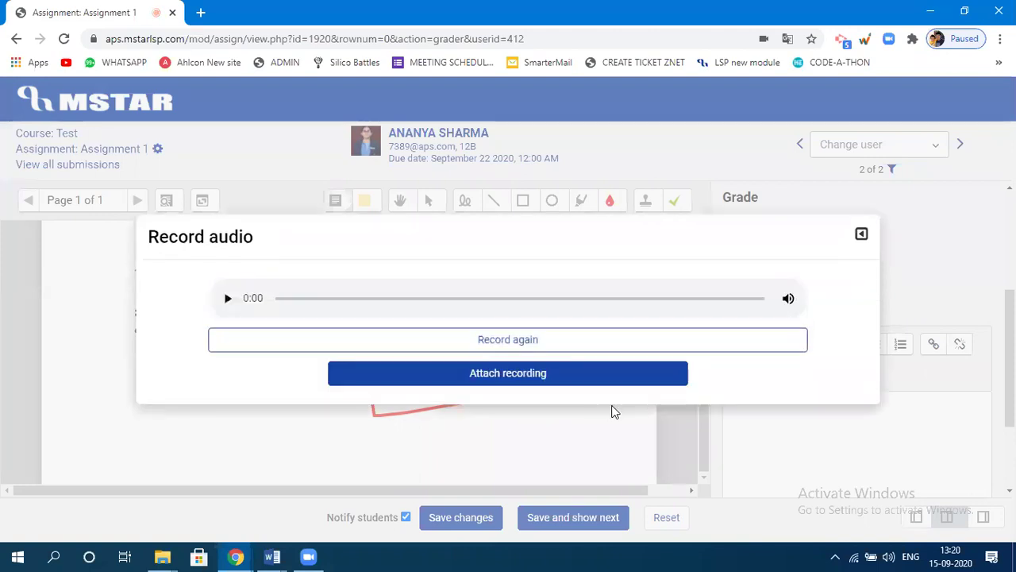
left_click(500, 375)
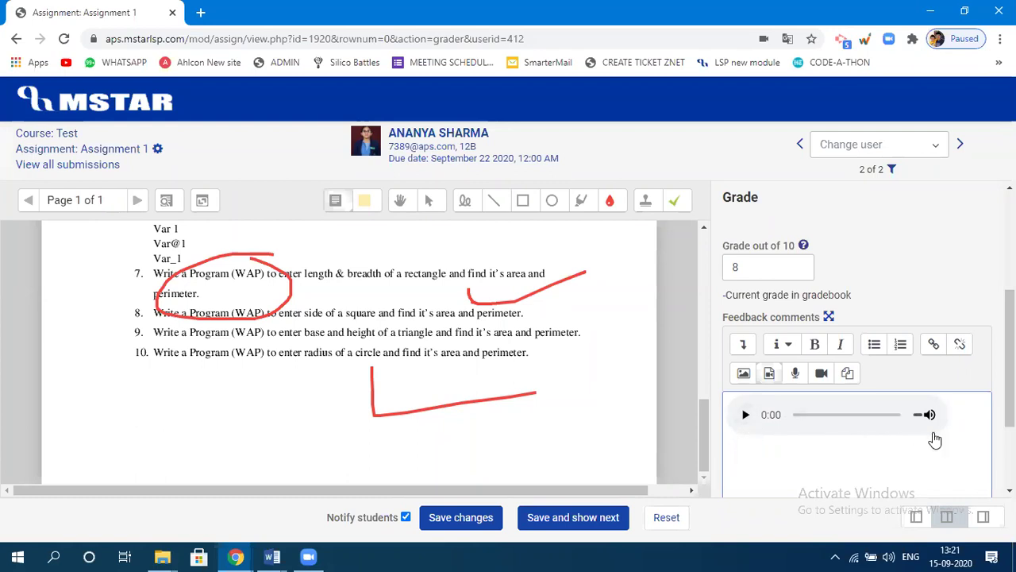
Step: Write "kjfksfhSskh jk f fj f" and, on a new line, "dgdg" below the audio in the feedback comments
mouse_move(936, 439)
type("ksfhSskh jk f fj ")
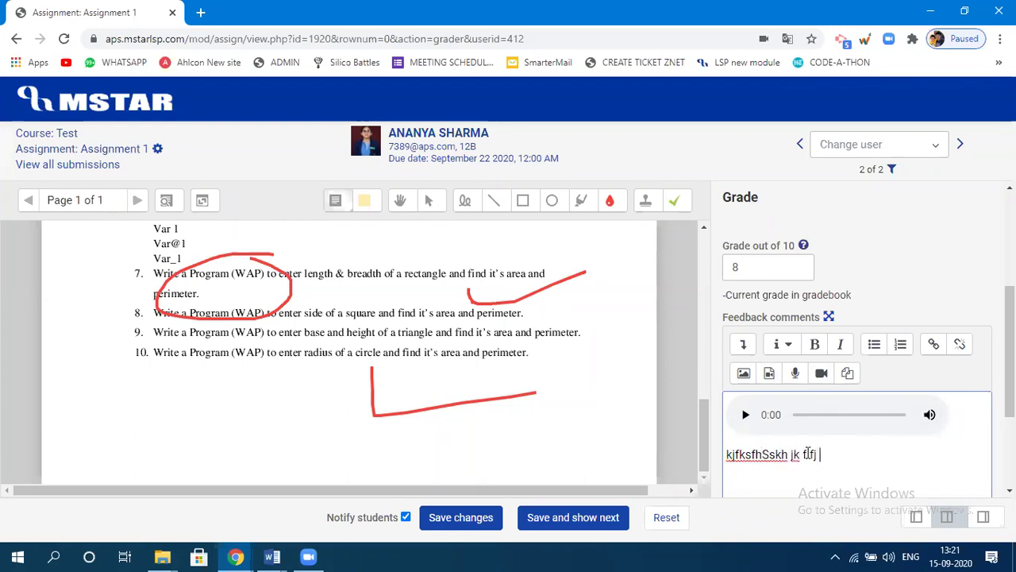
type("f ")
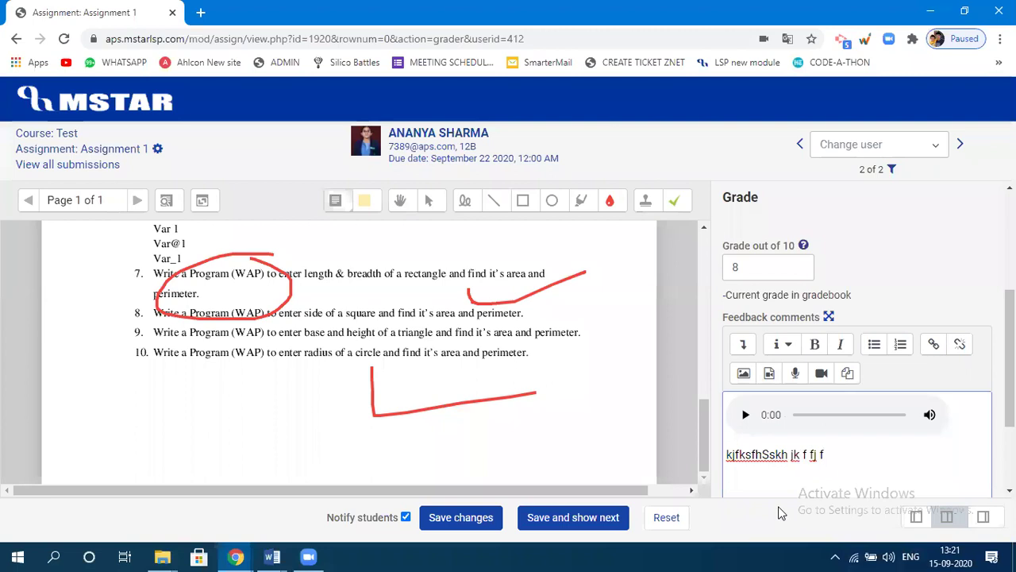
type("dgdg")
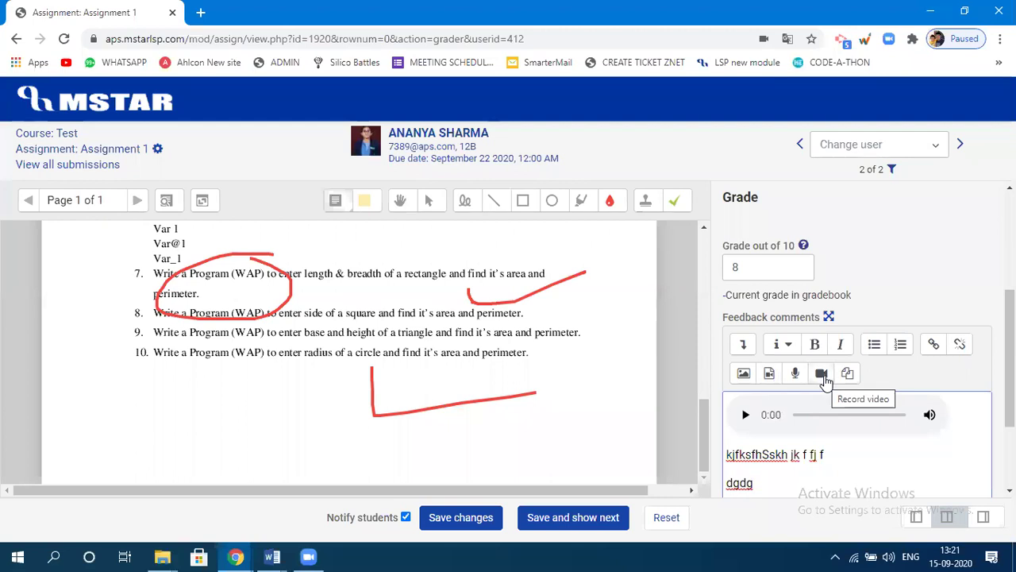
Step: Try to record a video message for the feedback comments, and close the video recorder
left_click(822, 374)
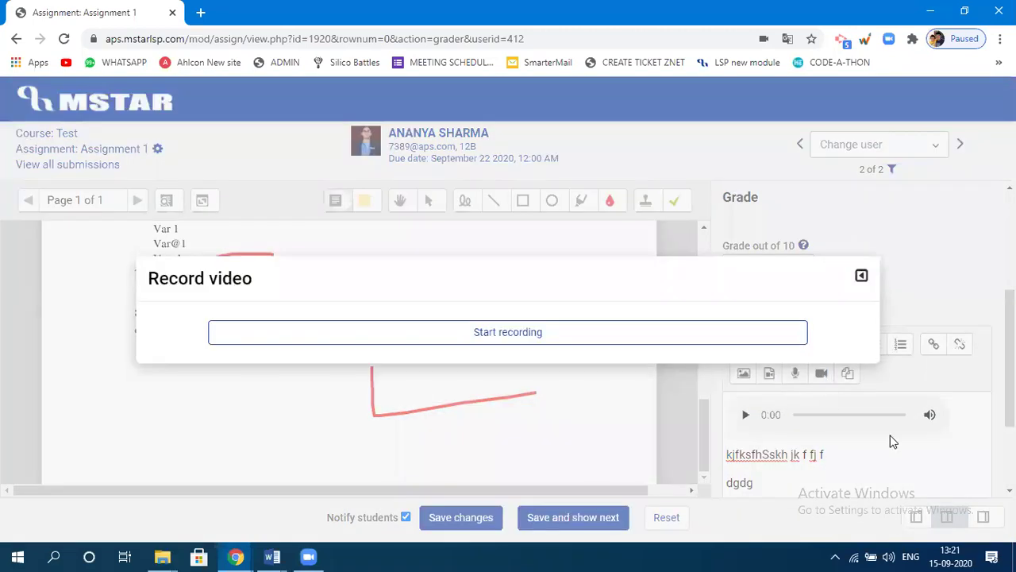
left_click(519, 334)
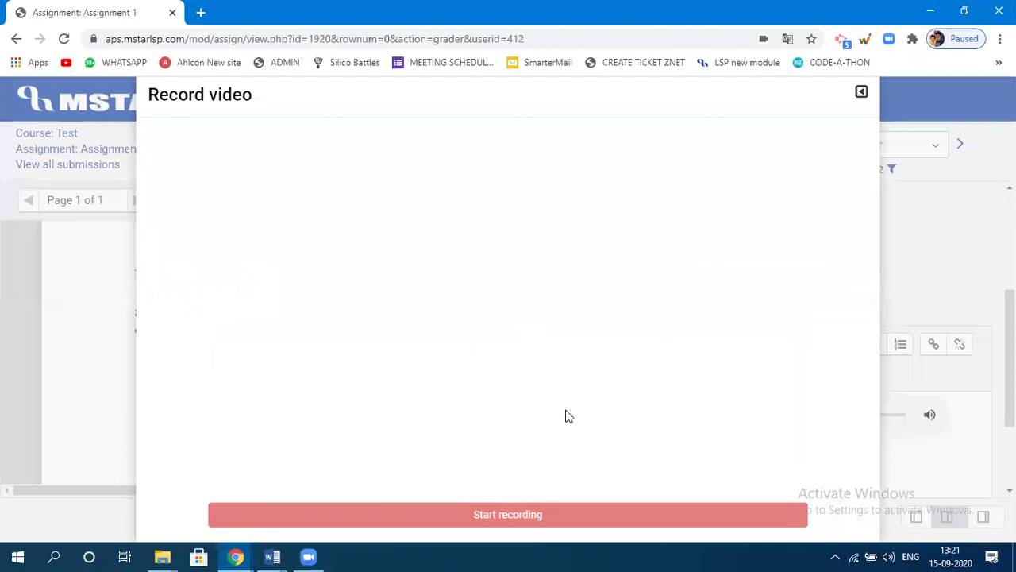
left_click(514, 518)
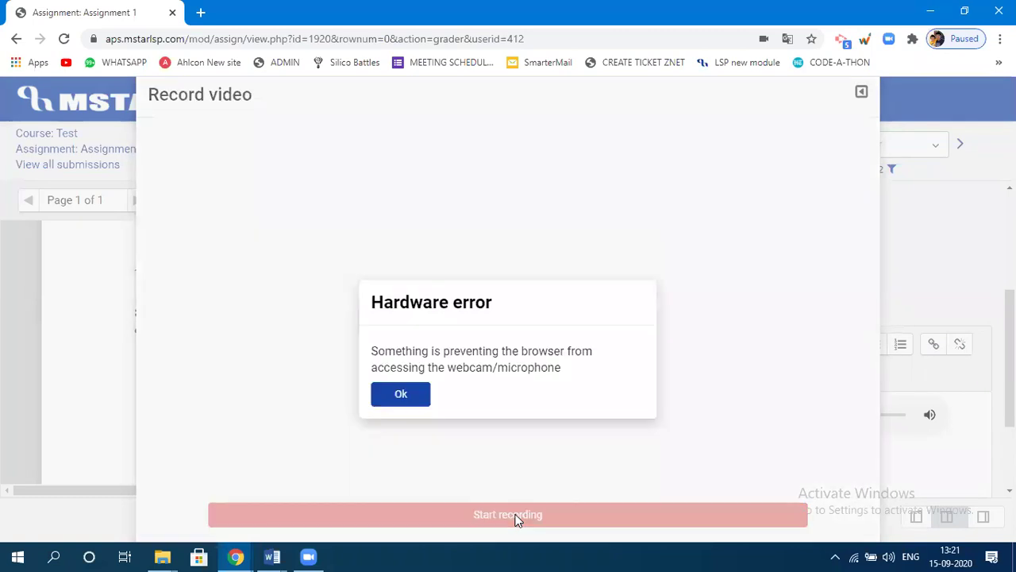
left_click(401, 394)
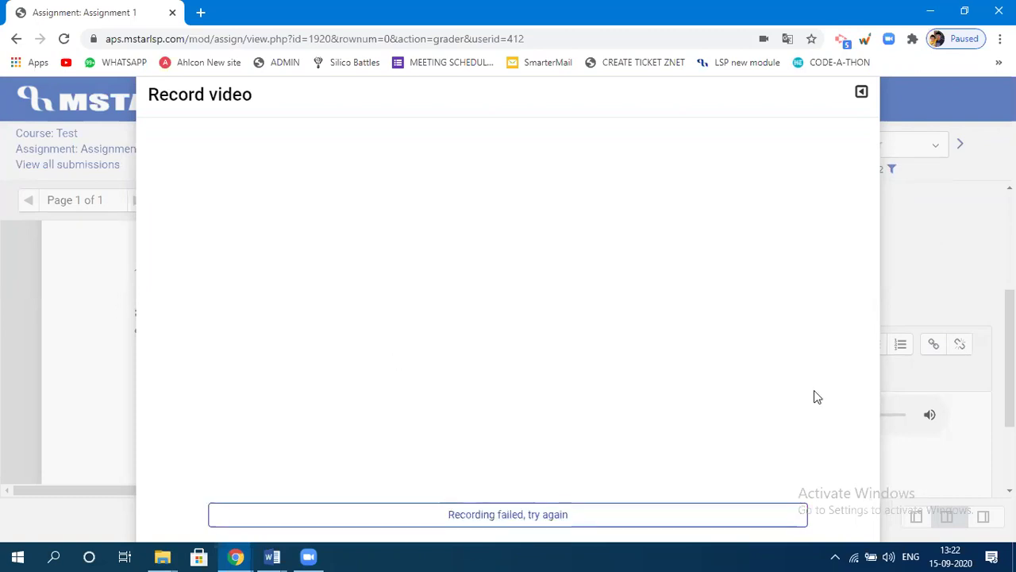
left_click(950, 272)
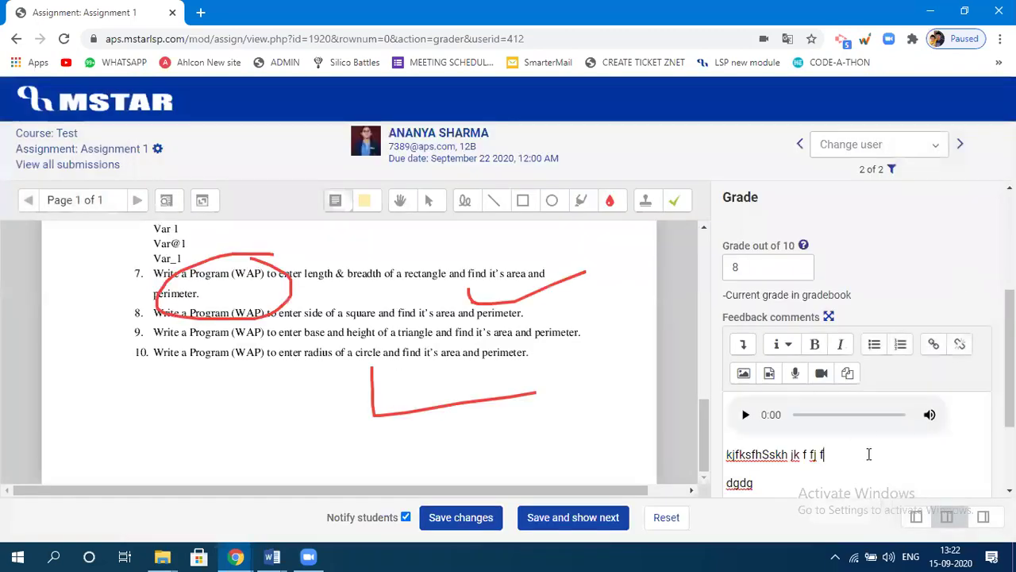
Step: Save the submission's grade and feedback with student notification on, and open the settings of Assignment 1
scroll(868, 454, "down", 1)
scroll(869, 453, "down", 2)
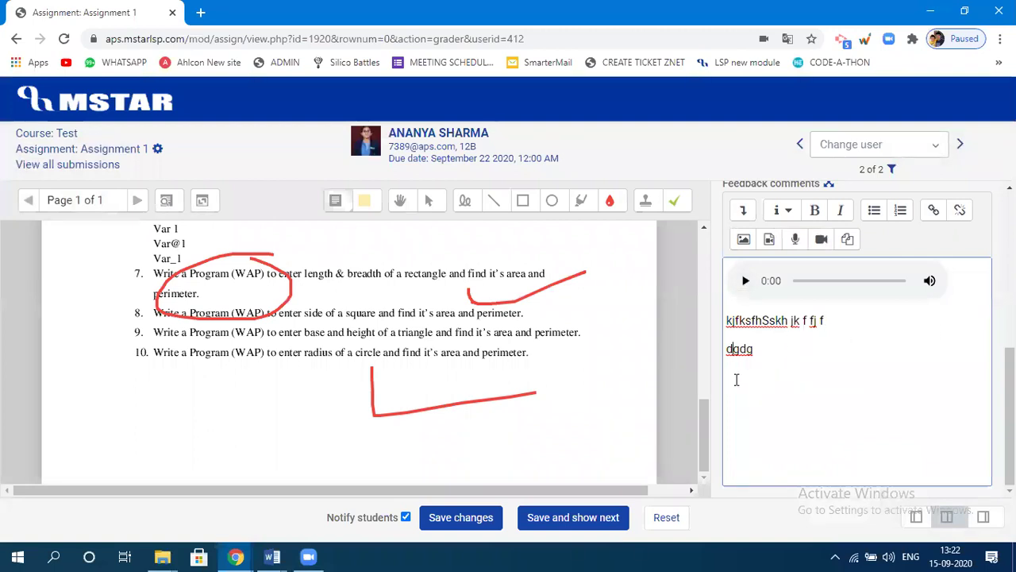
left_click(787, 369)
left_click(457, 522)
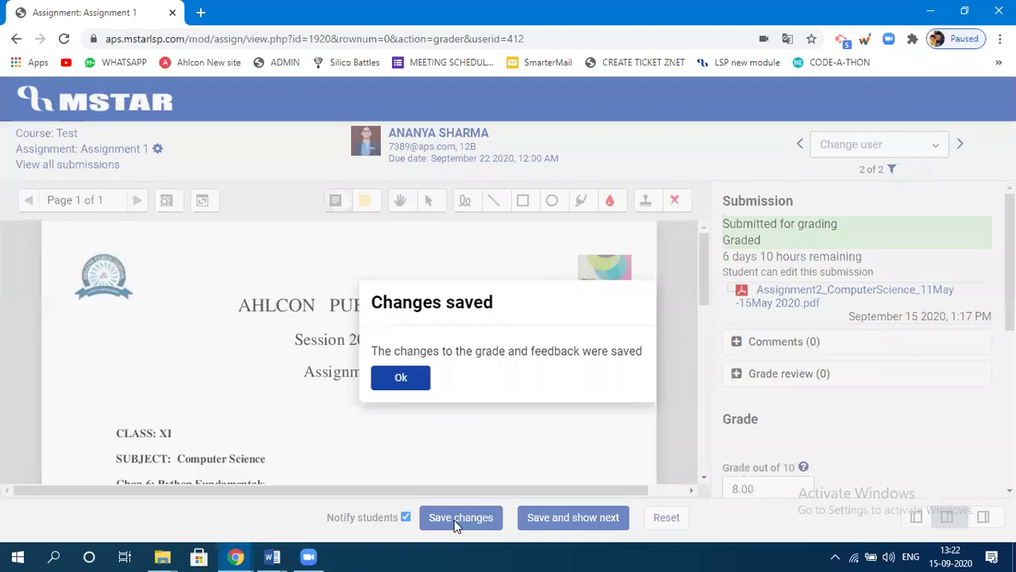
left_click(407, 379)
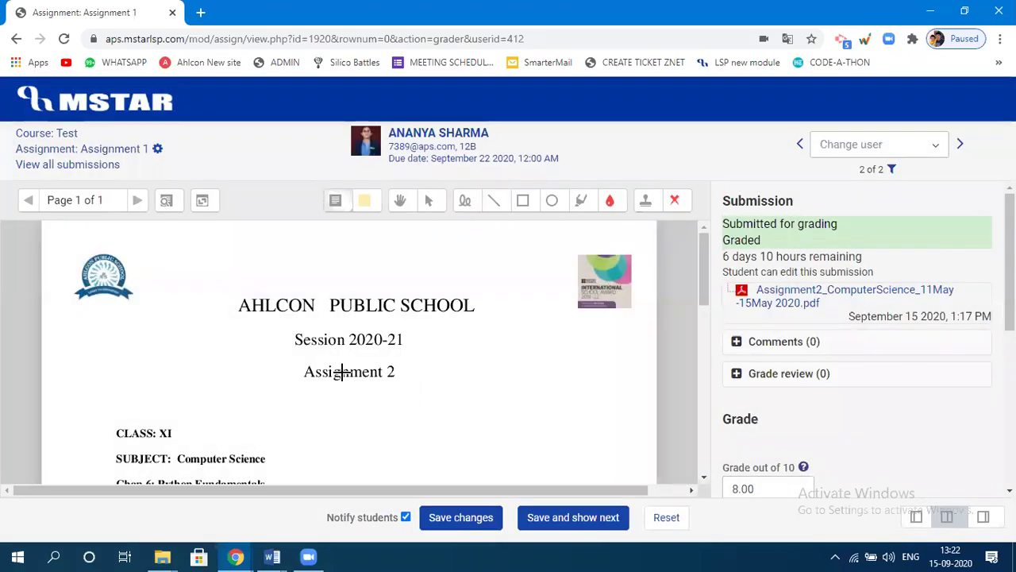
left_click(158, 151)
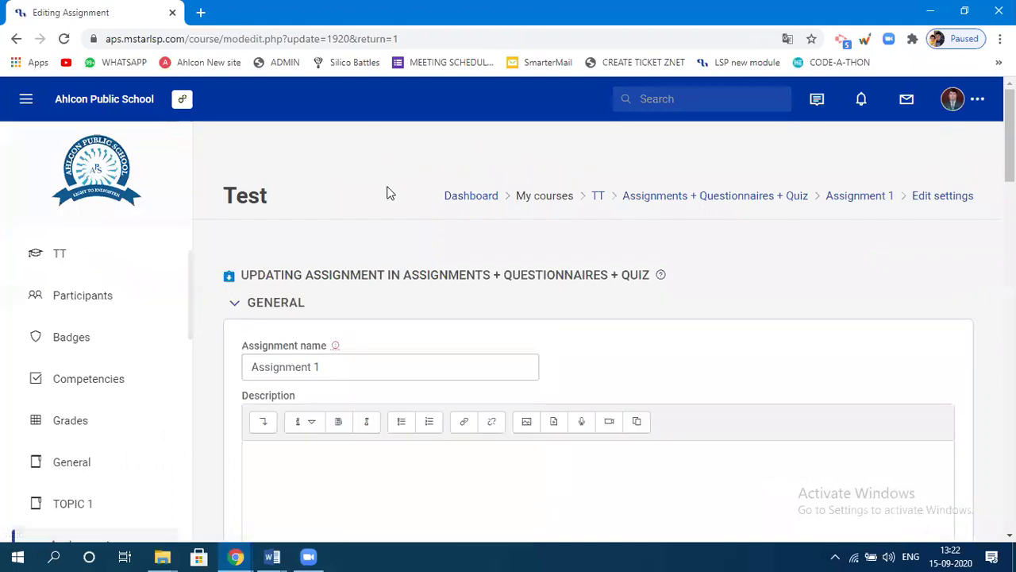
Step: Switch to the student's browser window and reopen Assignment 1 from the course's Assignments + Questionnaires + Quiz section
mouse_move(238, 556)
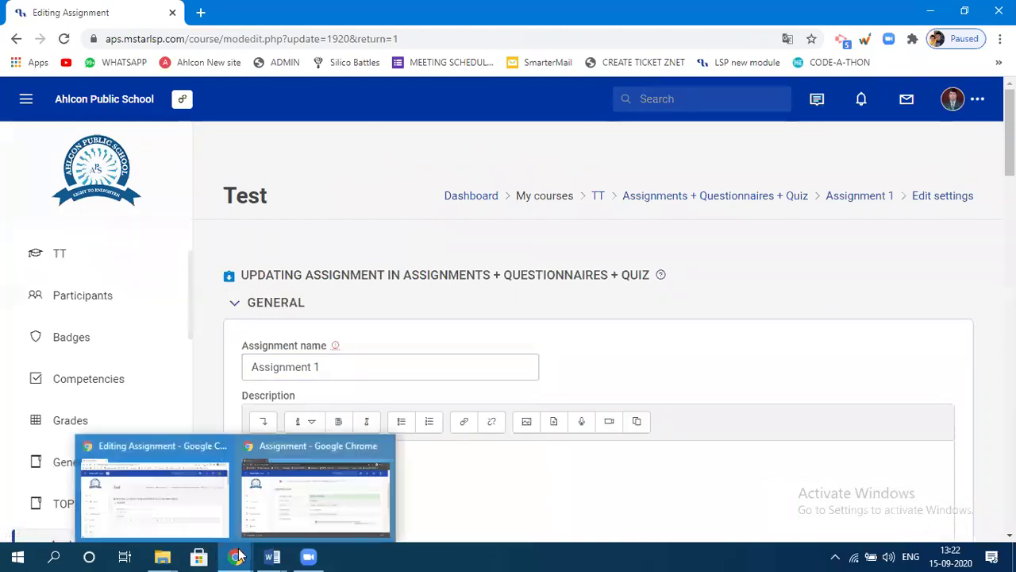
left_click(307, 442)
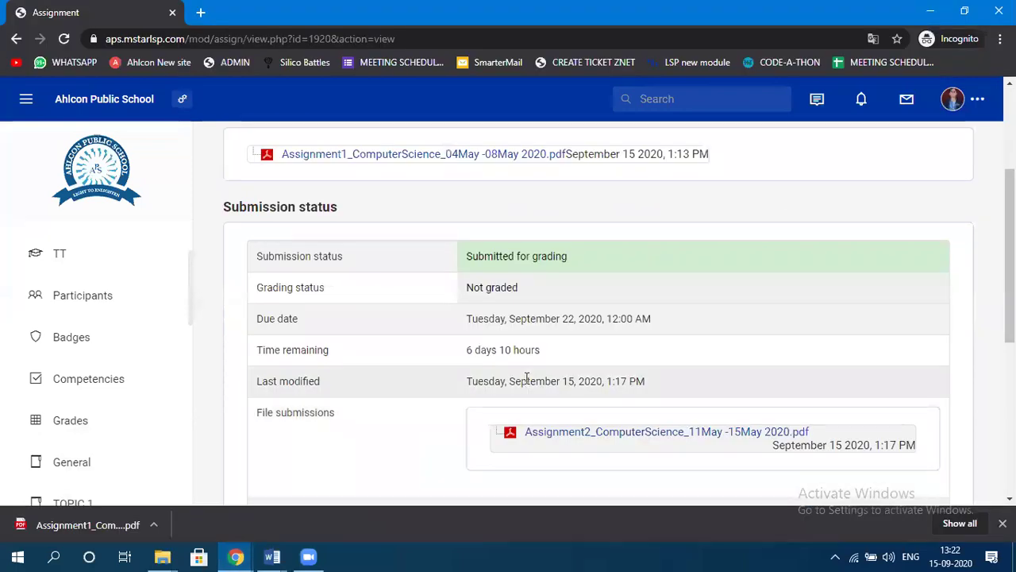
scroll(477, 393, "up", 3)
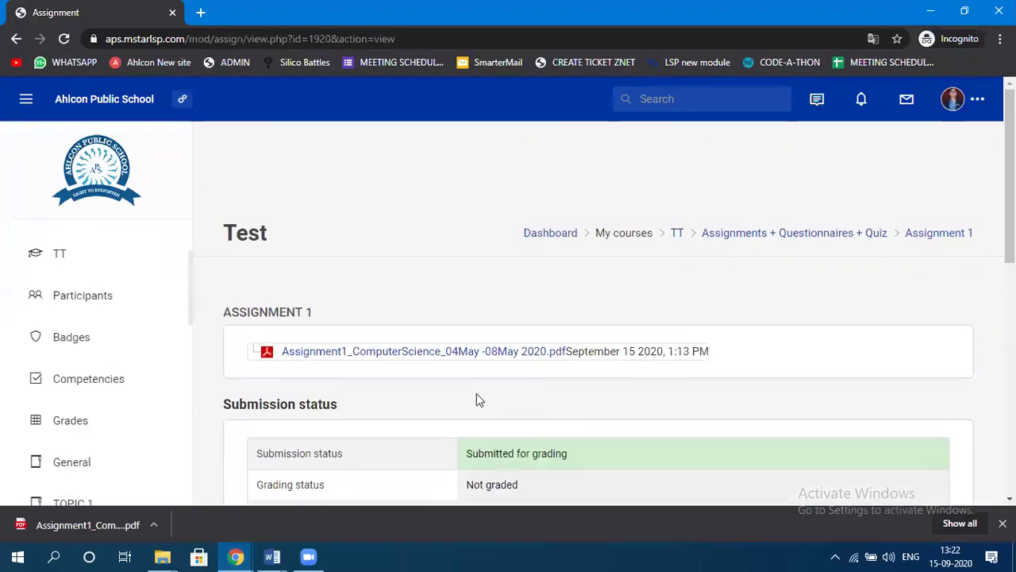
left_click(791, 235)
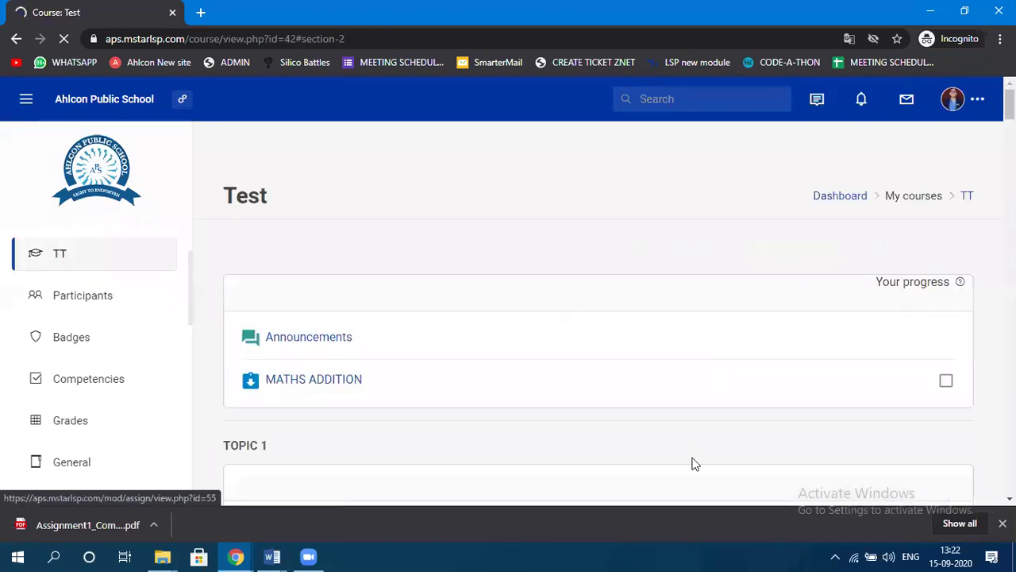
scroll(601, 402, "down", 6)
scroll(579, 387, "up", 2)
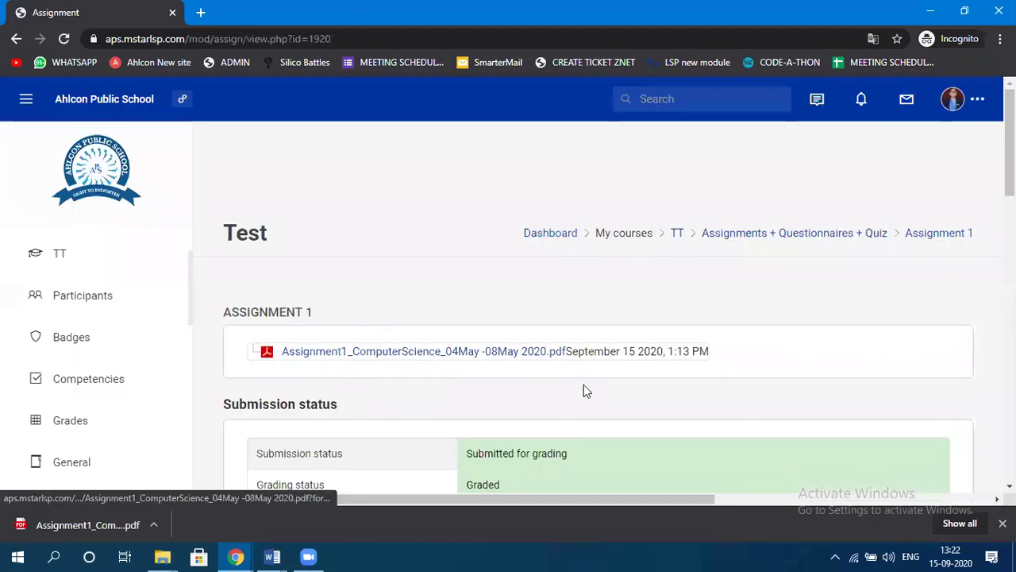
Step: Check the grading status of the student's submission and the grade in its feedback section
scroll(586, 386, "down", 2)
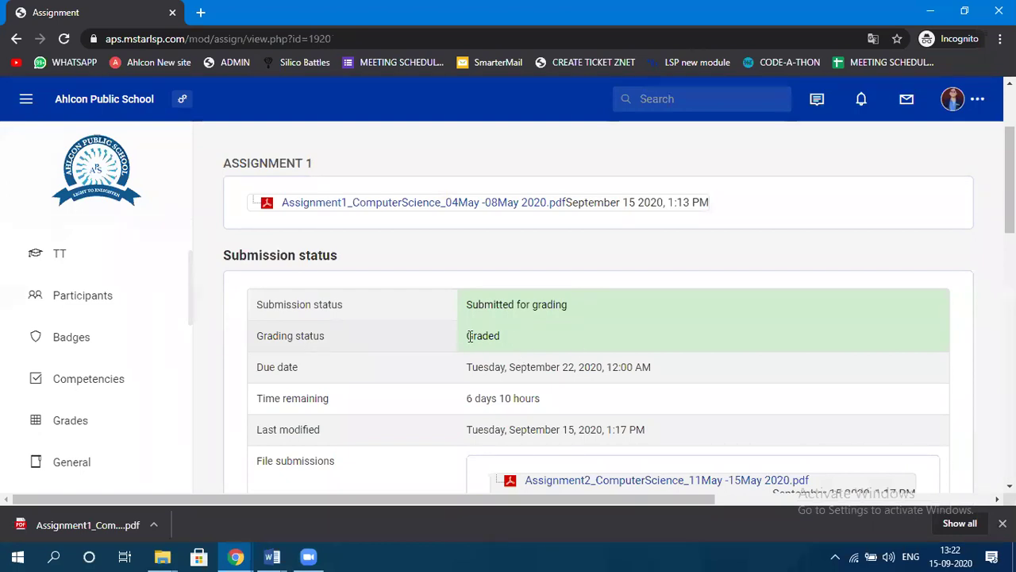
left_click_drag(468, 335, 514, 341)
scroll(625, 335, "down", 5)
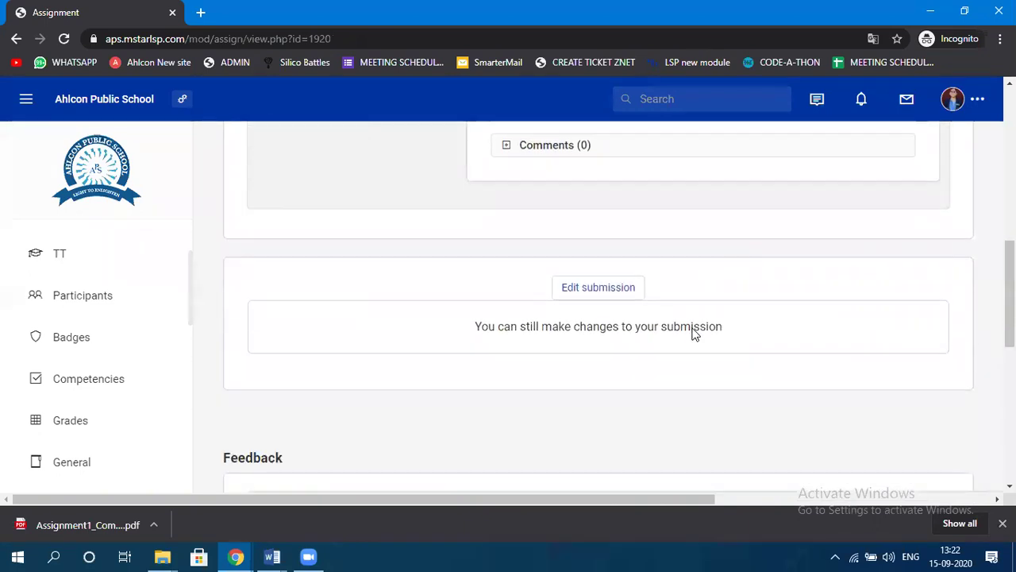
scroll(692, 334, "down", 5)
scroll(367, 292, "up", 1)
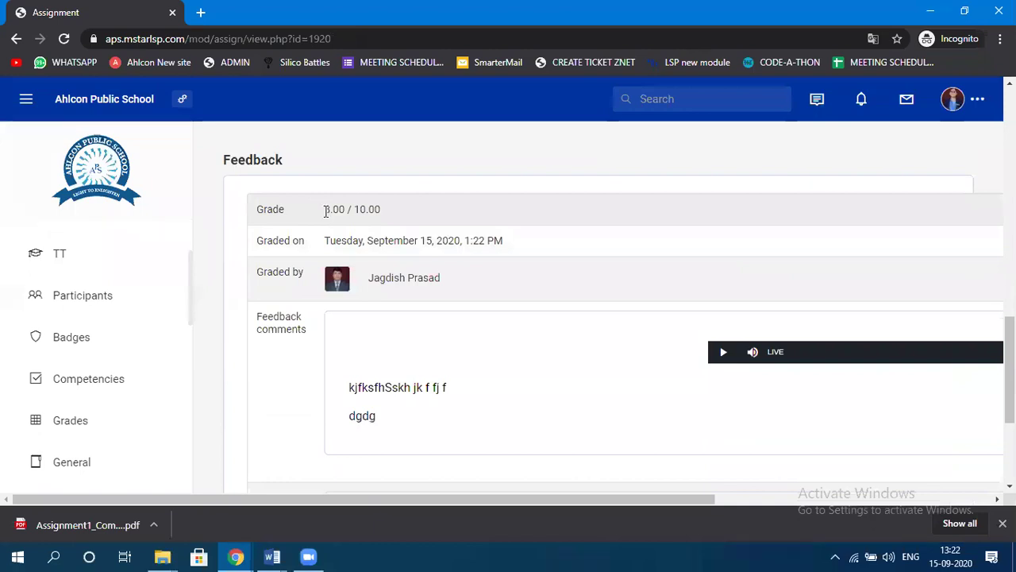
left_click_drag(325, 212, 389, 216)
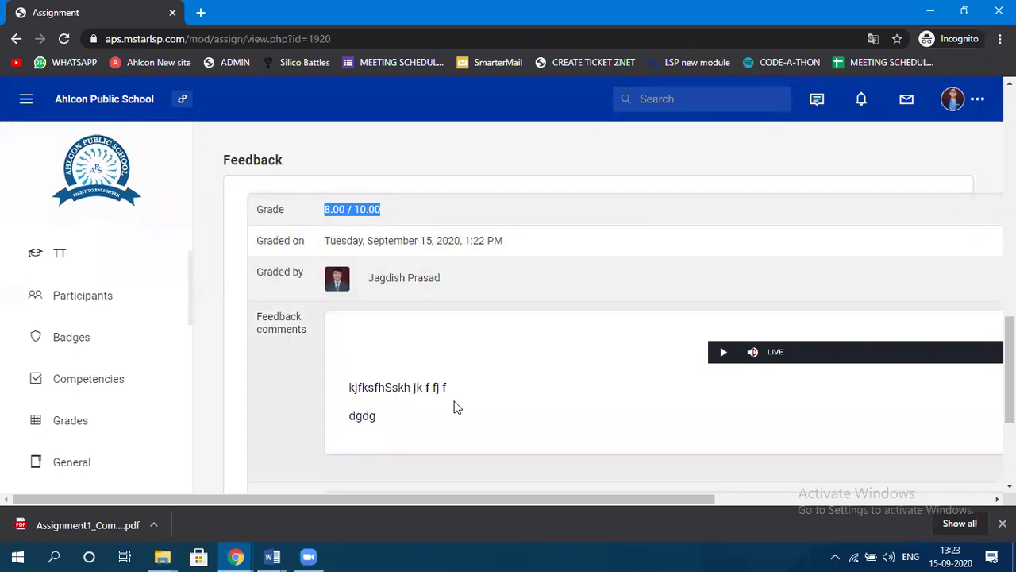
Step: Play the teacher's audio message in the feedback comments and look at the annotated PDF entry below it
scroll(414, 365, "down", 1)
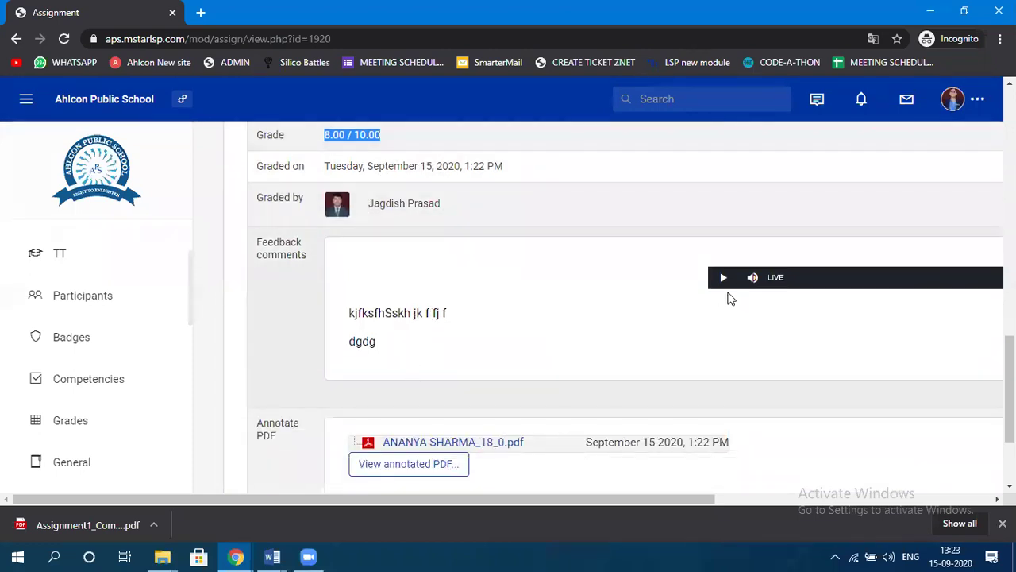
left_click(725, 280)
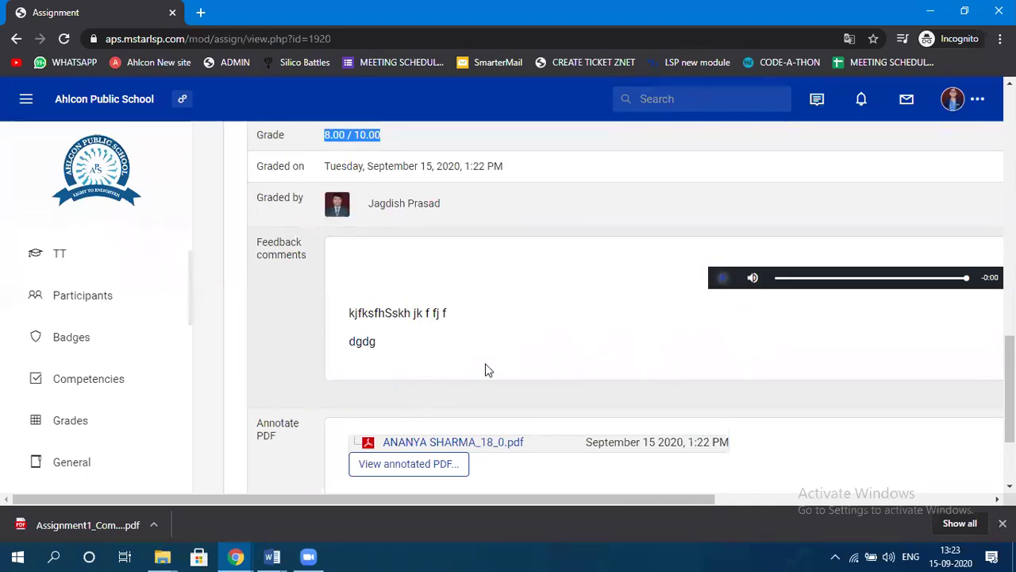
scroll(521, 360, "down", 2)
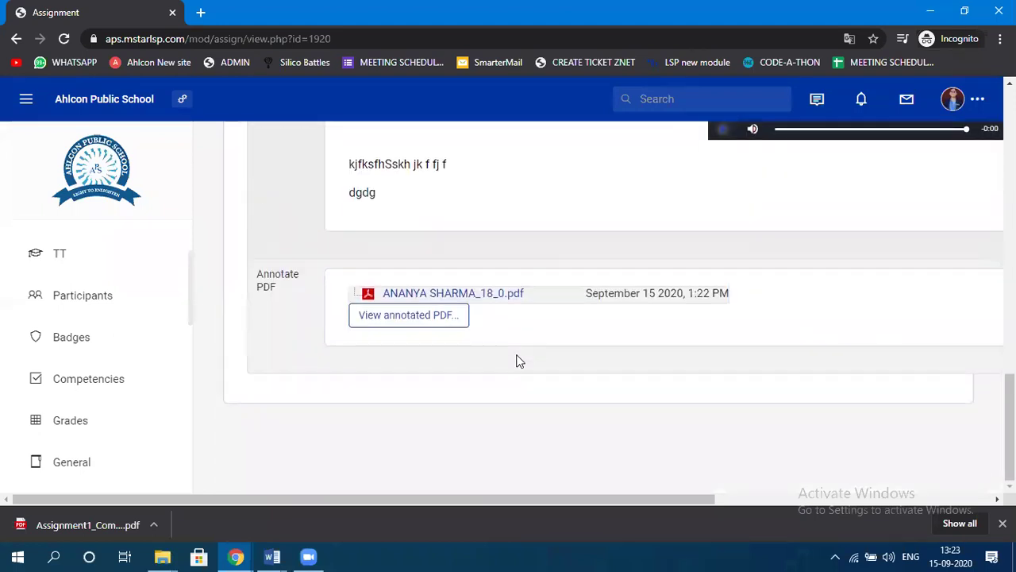
scroll(516, 381, "up", 1)
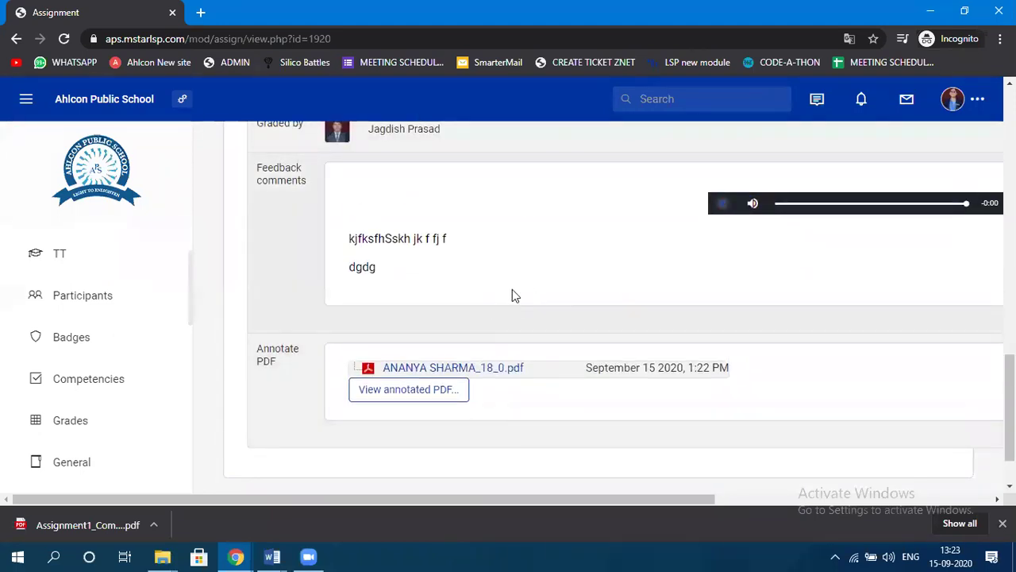
Step: Switch to the teacher's browser window and return to the Assignments + Questionnaires + Quiz section of the Test course
mouse_move(236, 555)
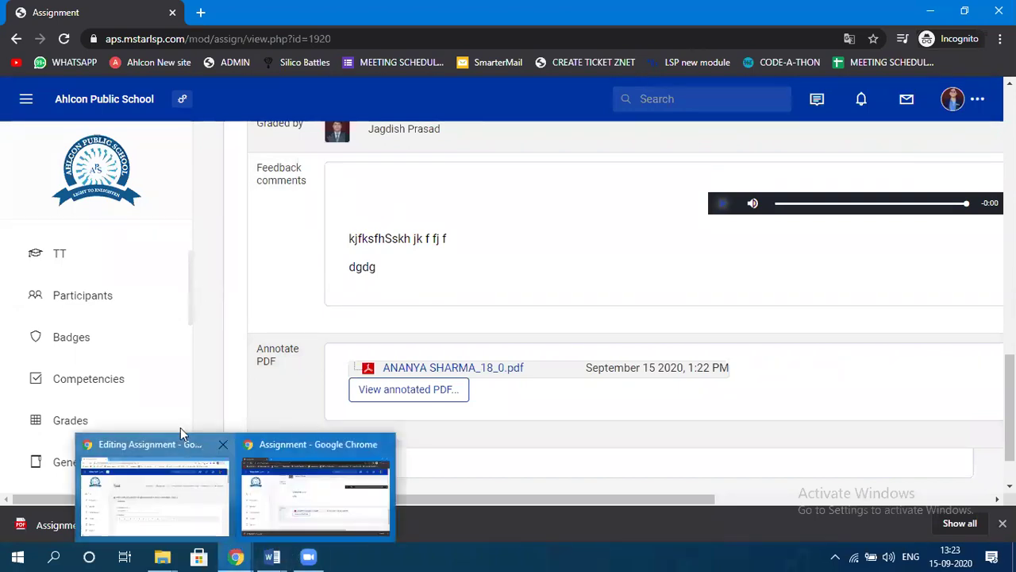
left_click(167, 444)
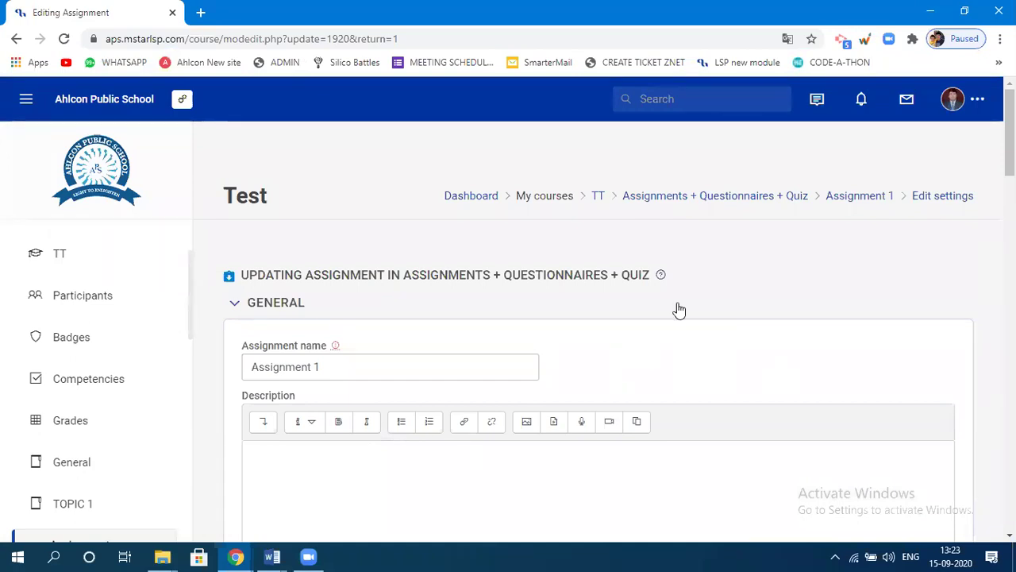
left_click(643, 201)
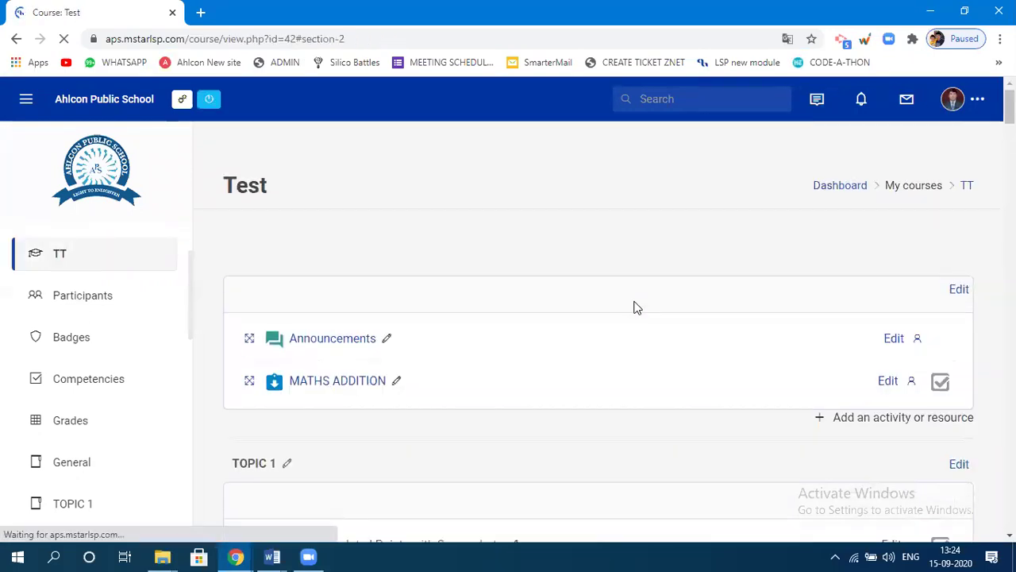
scroll(386, 426, "down", 3)
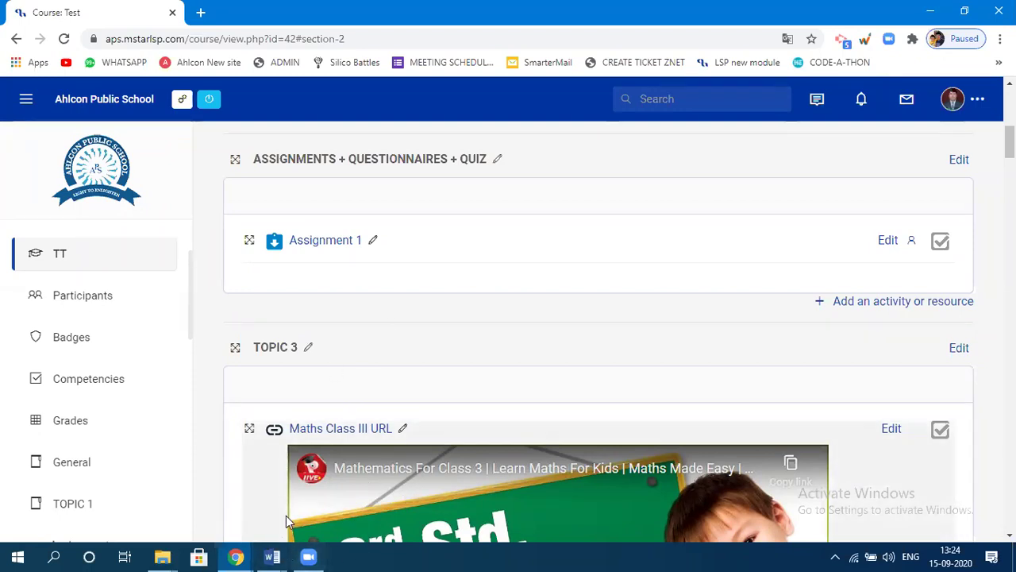
mouse_move(273, 556)
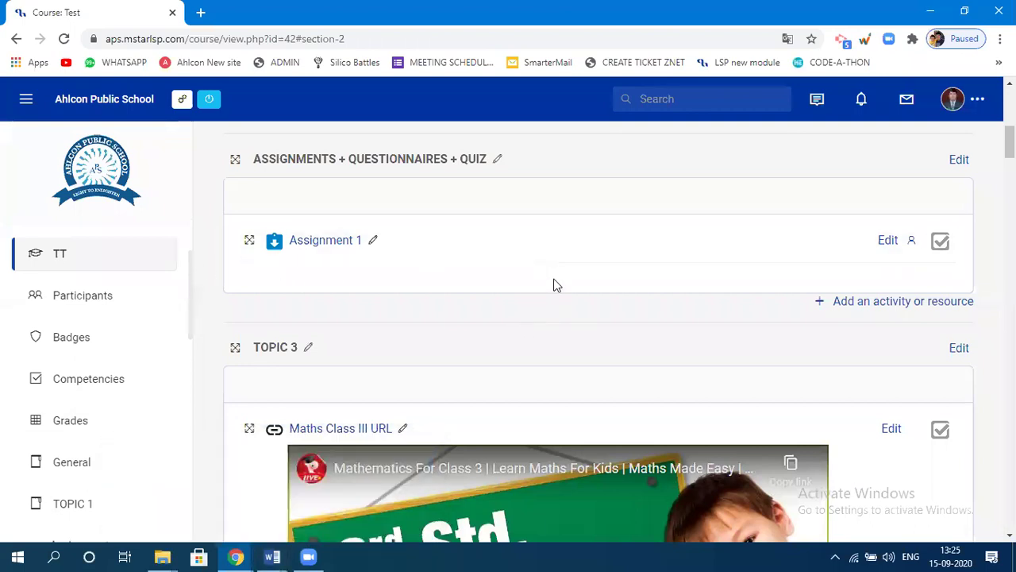
Step: Start adding a Questionnaire activity to the Assignments + Questionnaires + Quiz section
left_click(910, 306)
scroll(421, 316, "down", 1)
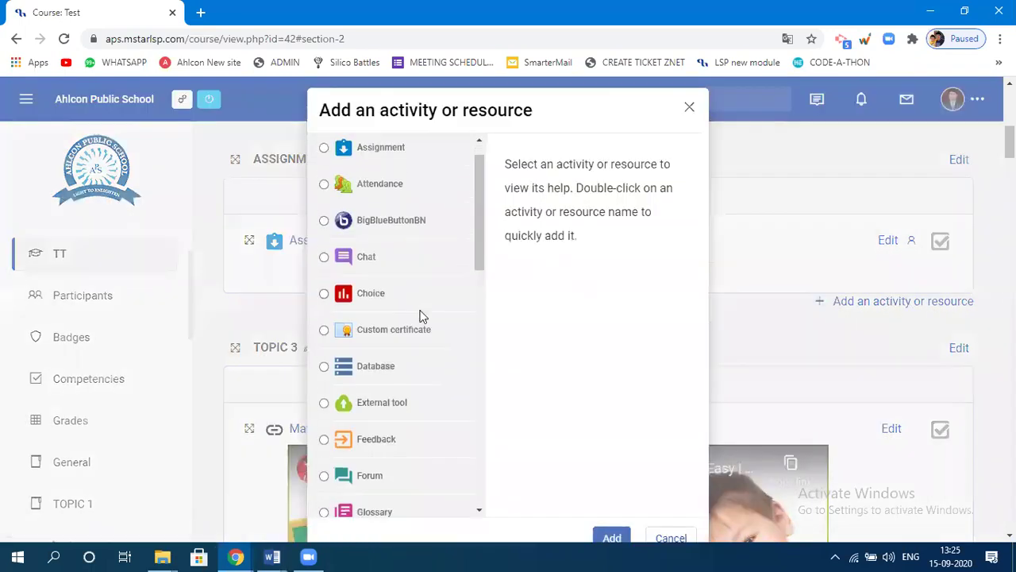
scroll(420, 316, "down", 3)
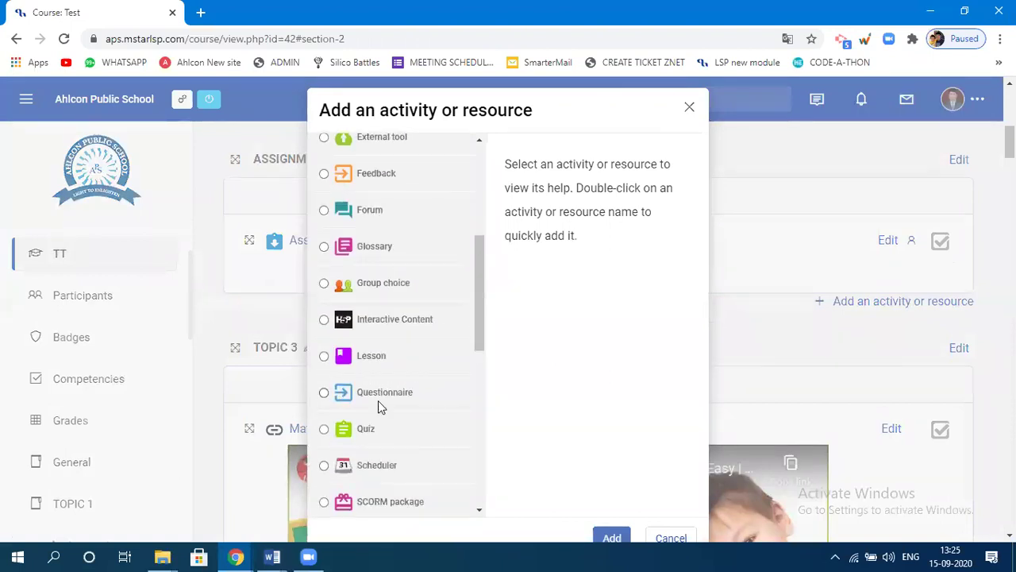
left_click(382, 397)
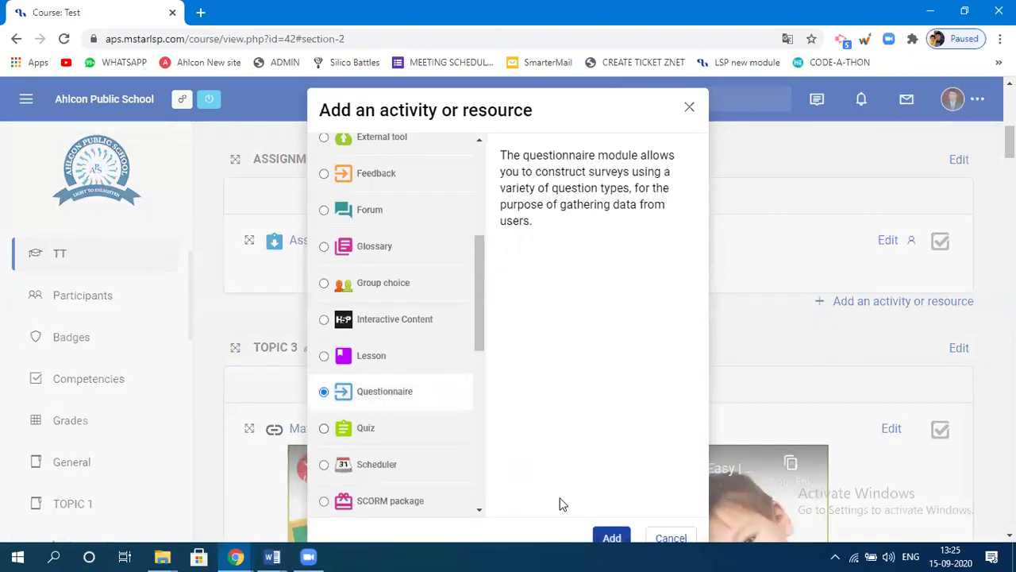
left_click(611, 539)
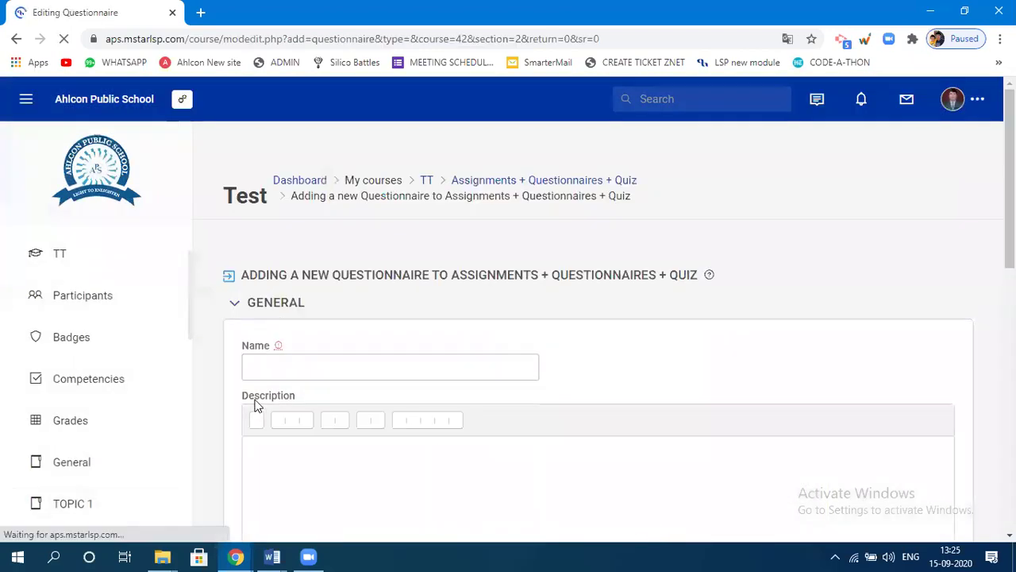
Step: Name the new questionnaire "QUESTIONNAIRE 1", correcting its spelling with the suggested word
left_click(270, 370)
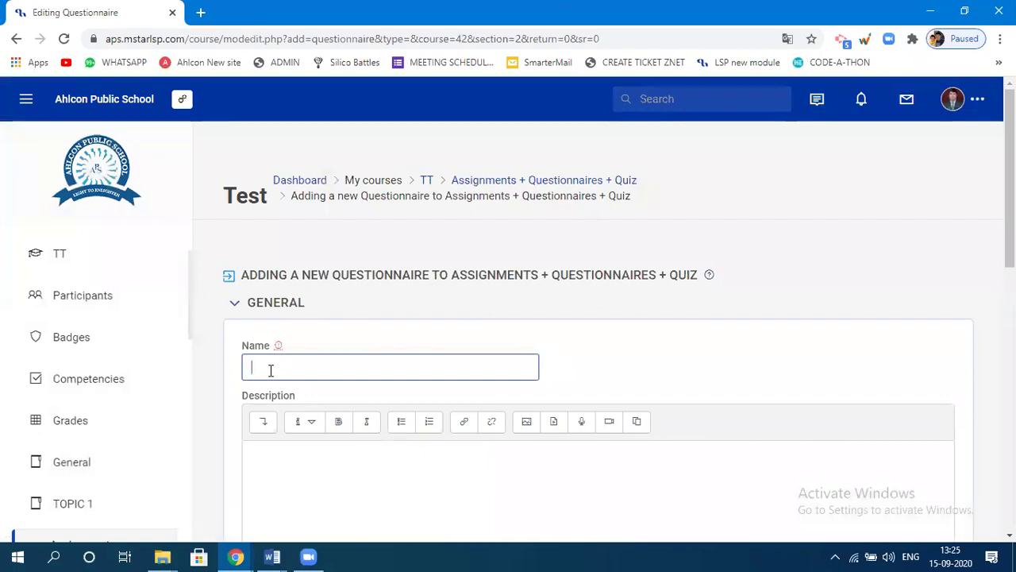
type("QUESTIONNARIE 1")
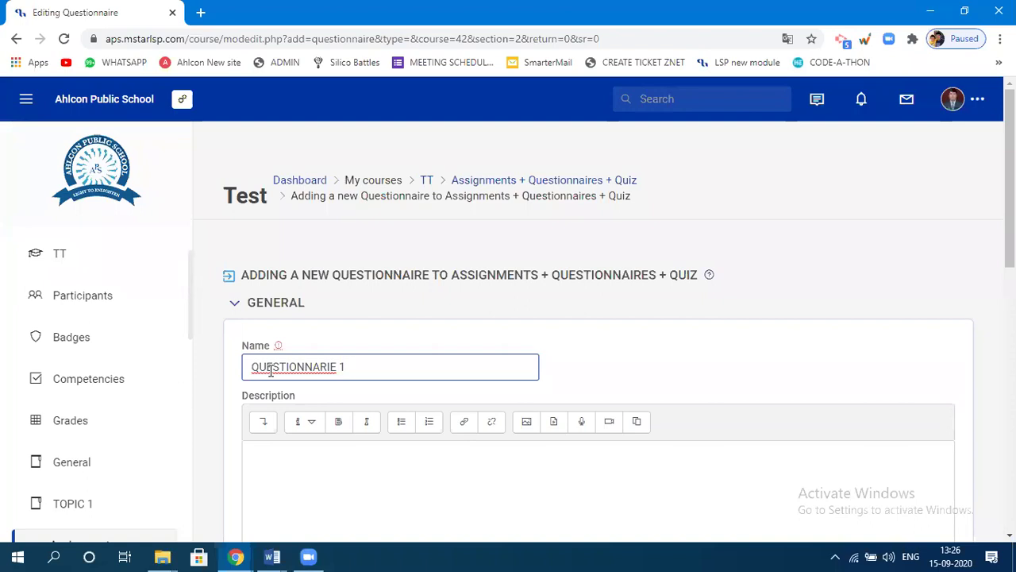
right_click(271, 371)
left_click(353, 173)
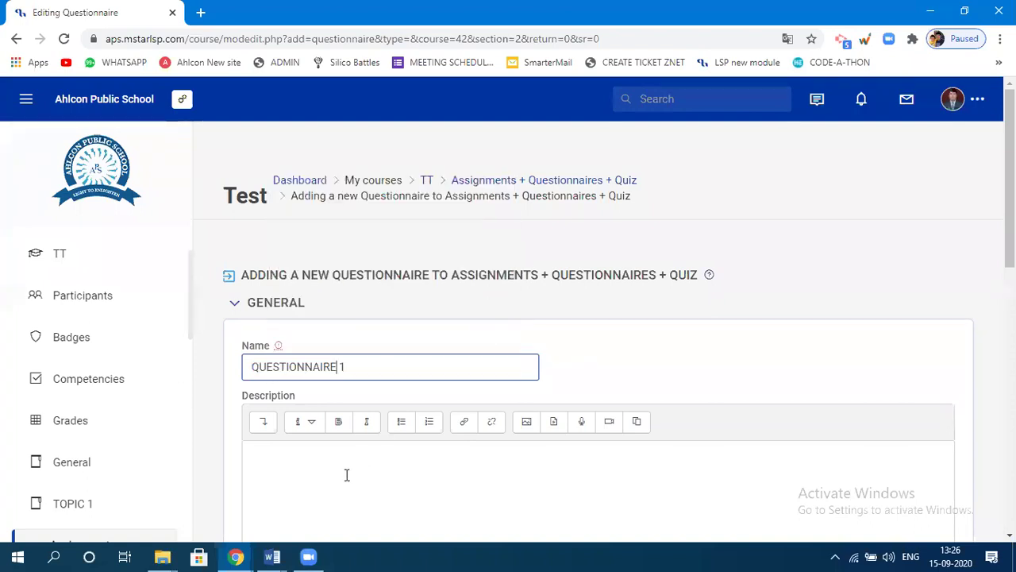
left_click(283, 461)
Step: Look over the questionnaire's settings sections, and leave the form unsaved to go back to the course page
scroll(291, 458, "down", 4)
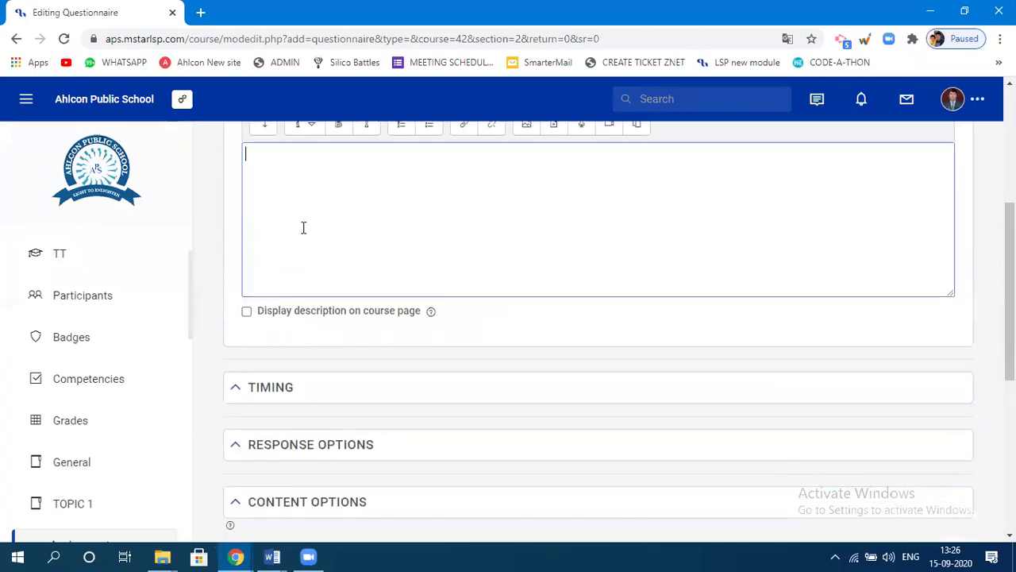
scroll(442, 291, "down", 1)
scroll(456, 362, "down", 2)
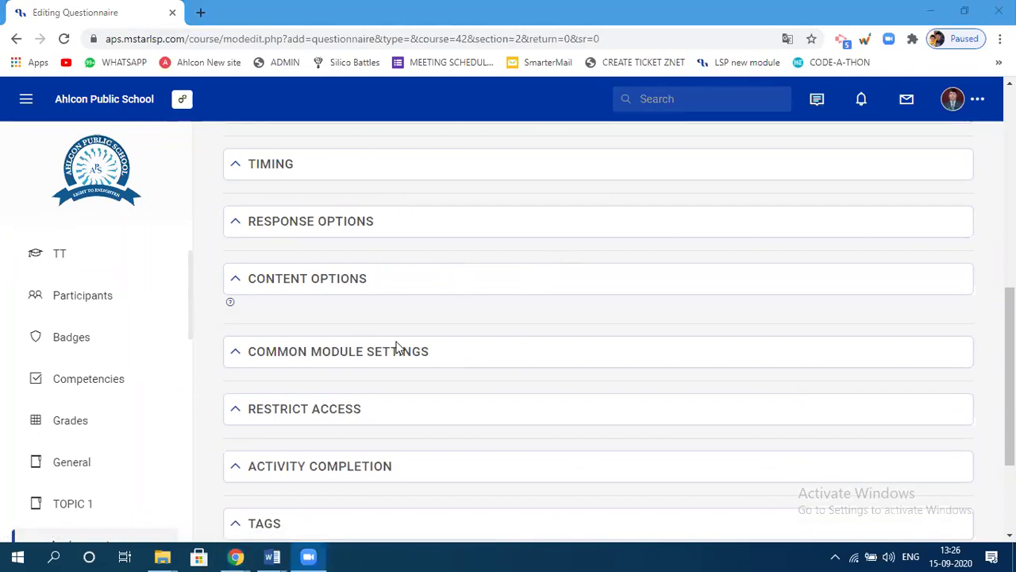
scroll(411, 378, "down", 3)
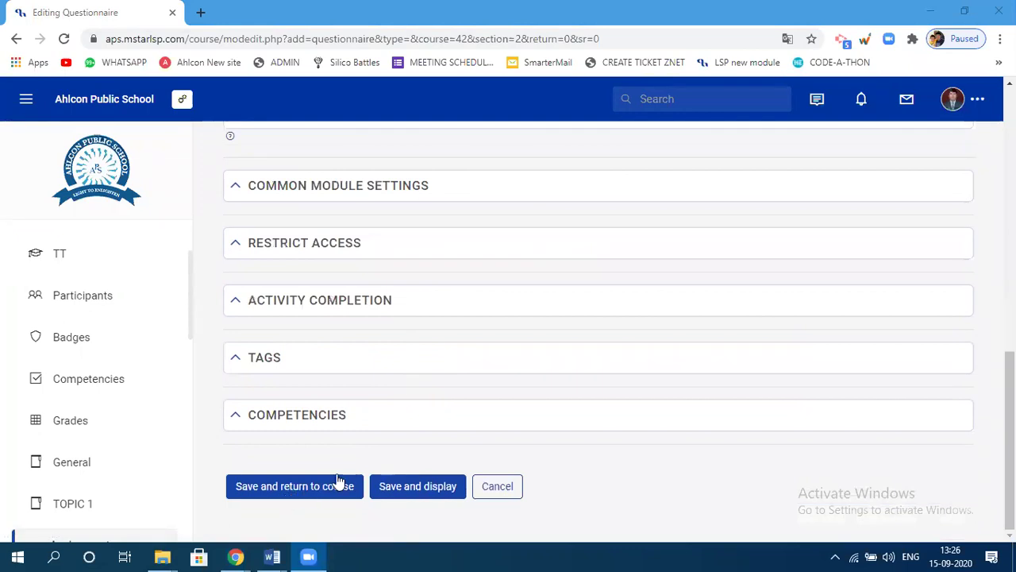
scroll(374, 379, "up", 10)
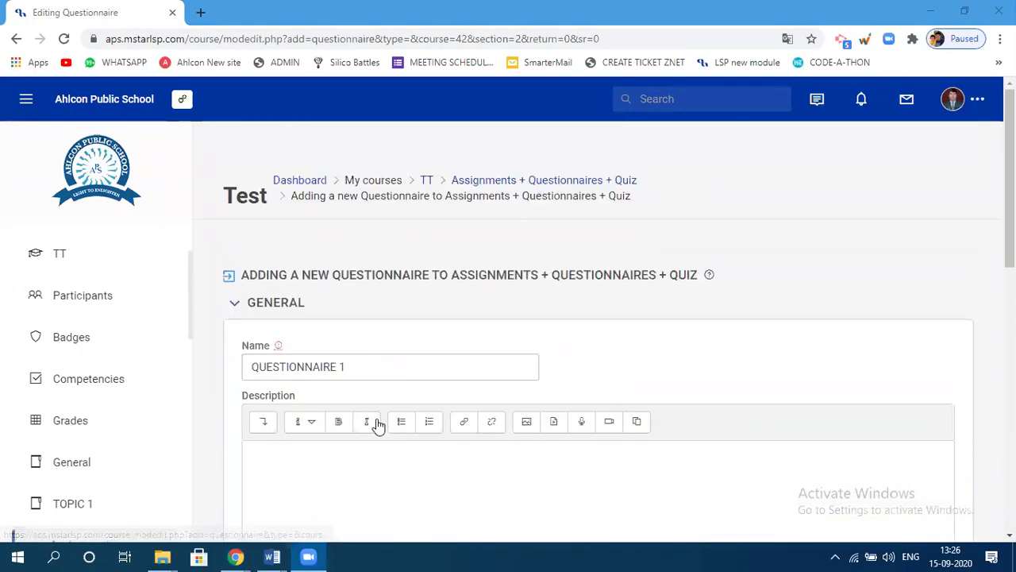
left_click(18, 40)
left_click(579, 120)
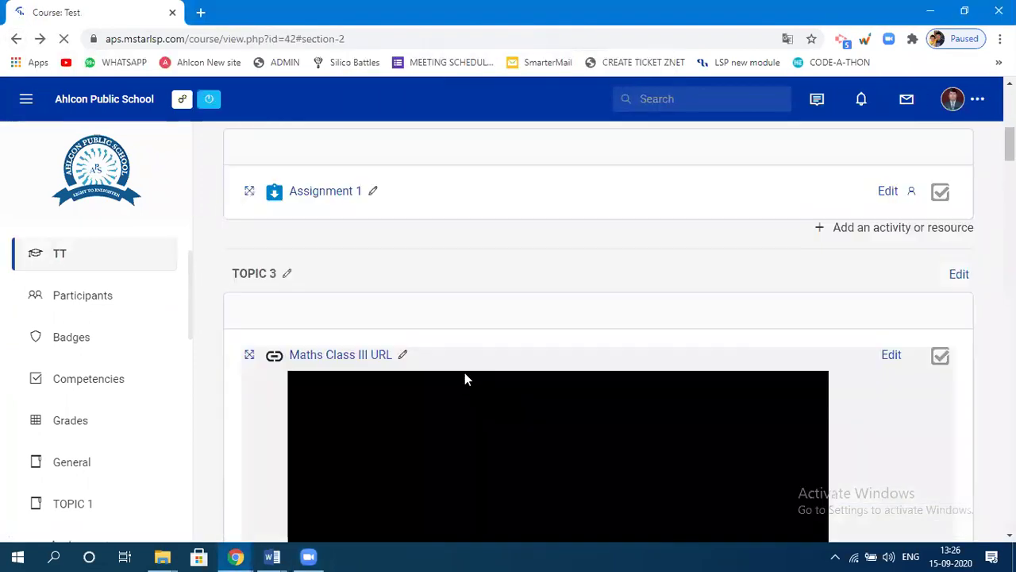
scroll(874, 240, "up", 1)
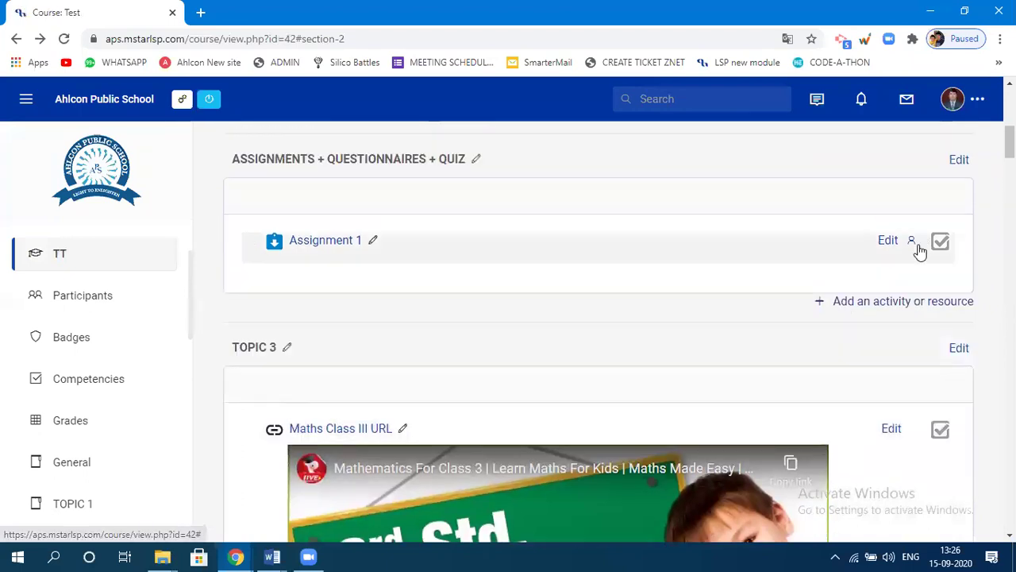
Step: Add a new Questionnaire activity to the Assignments + Questionnaires + Quiz section
left_click(889, 310)
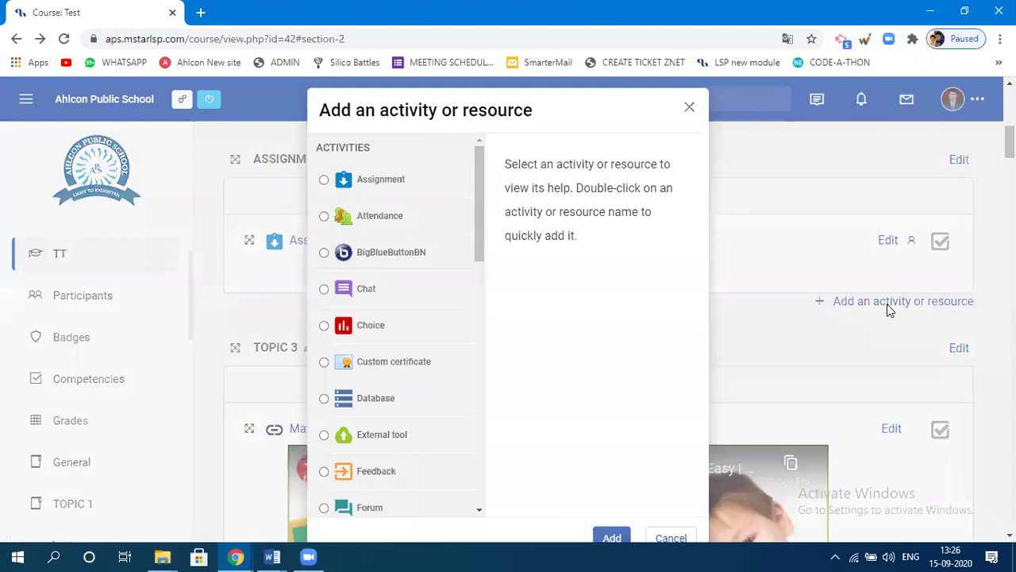
scroll(366, 481, "down", 4)
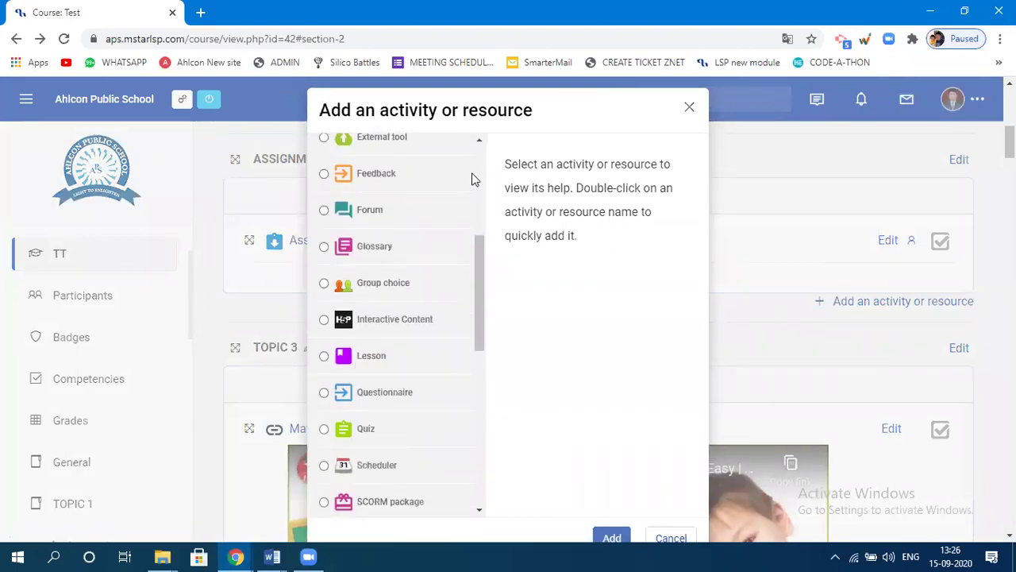
left_click(361, 392)
left_click(611, 537)
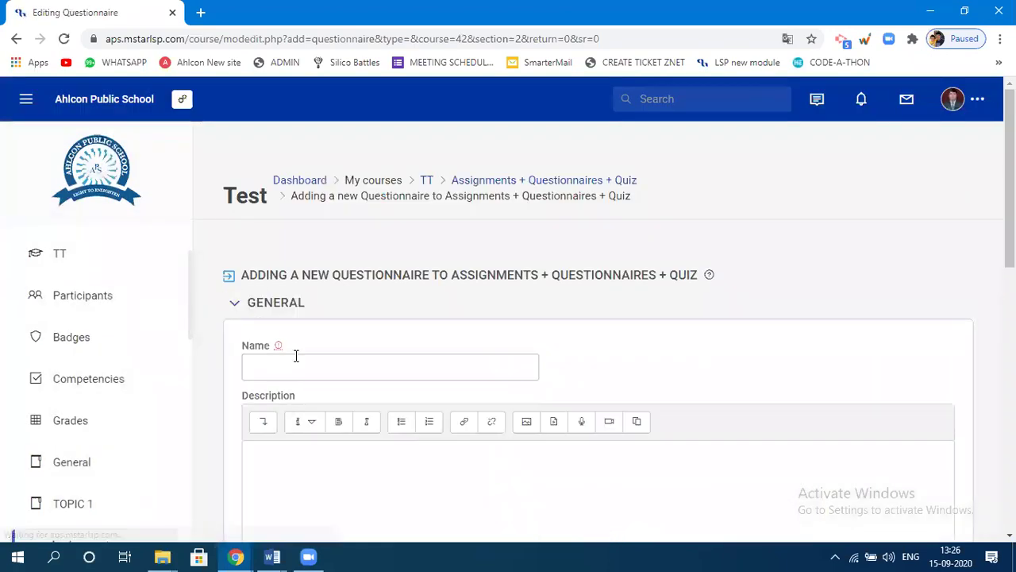
Step: Enter "QUESTIONNAIRE 1" as the questionnaire's name, replacing the misspelled word with the suggested spelling
left_click(328, 362)
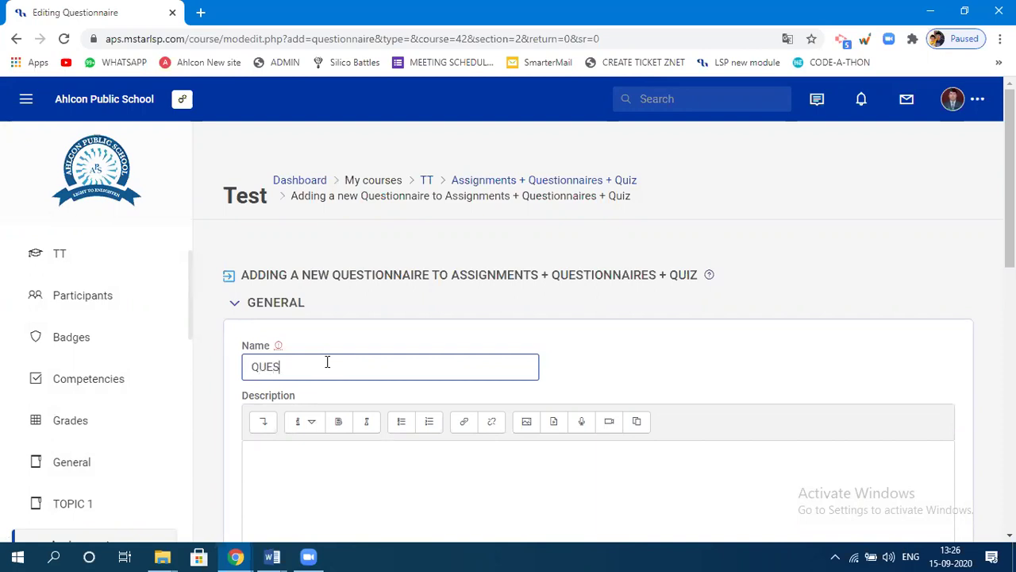
type("QUESTIONN")
type("AIRE")
right_click(321, 366)
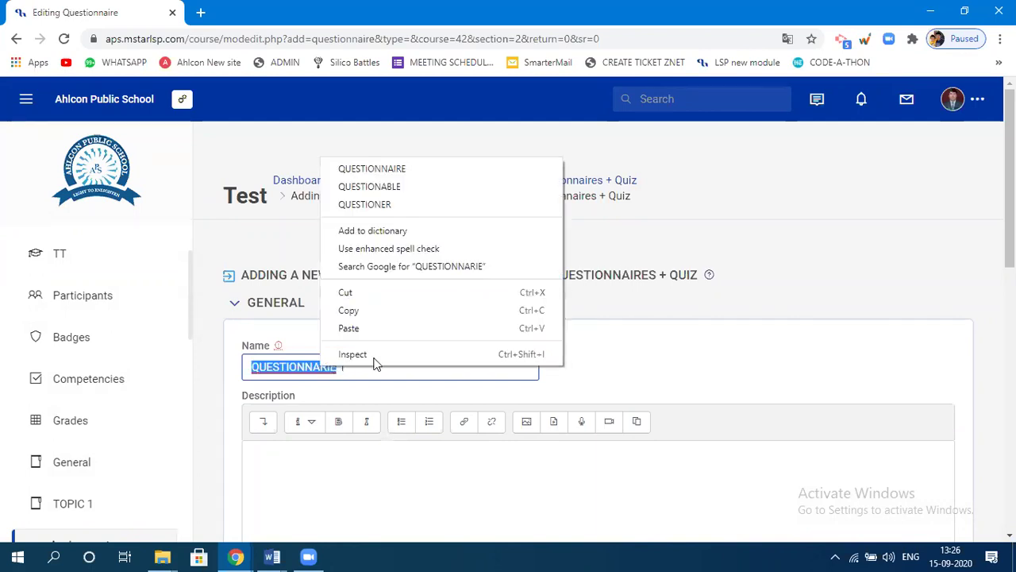
left_click(381, 167)
Step: Leave the description and other settings at their defaults, and save the questionnaire, returning to the course
left_click(366, 454)
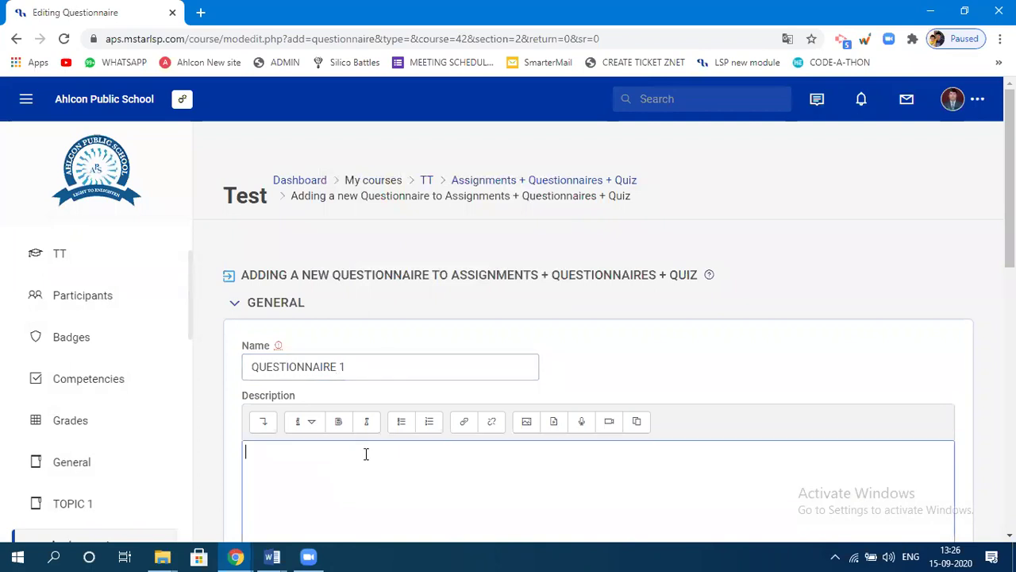
scroll(355, 463, "down", 8)
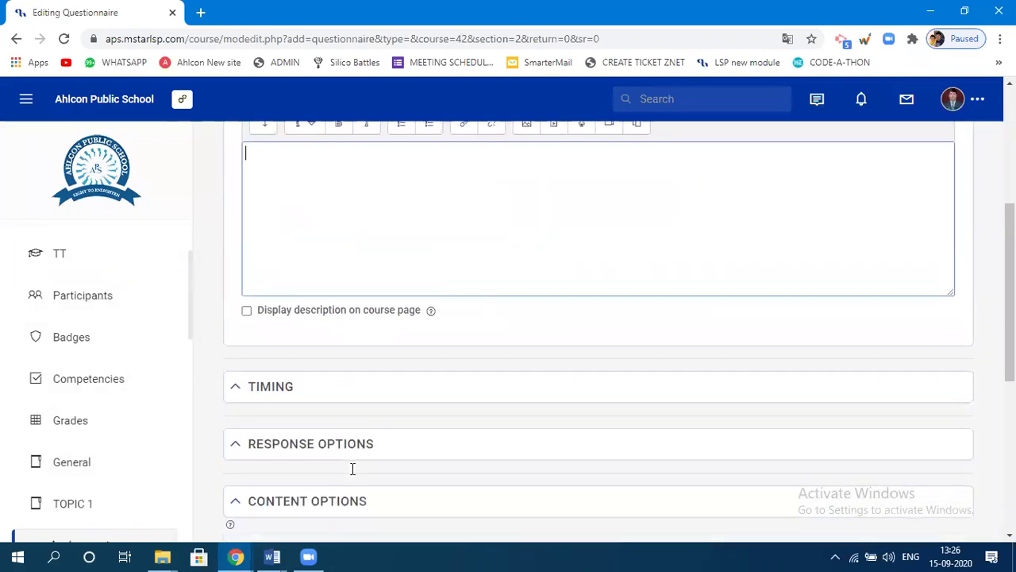
scroll(352, 468, "down", 2)
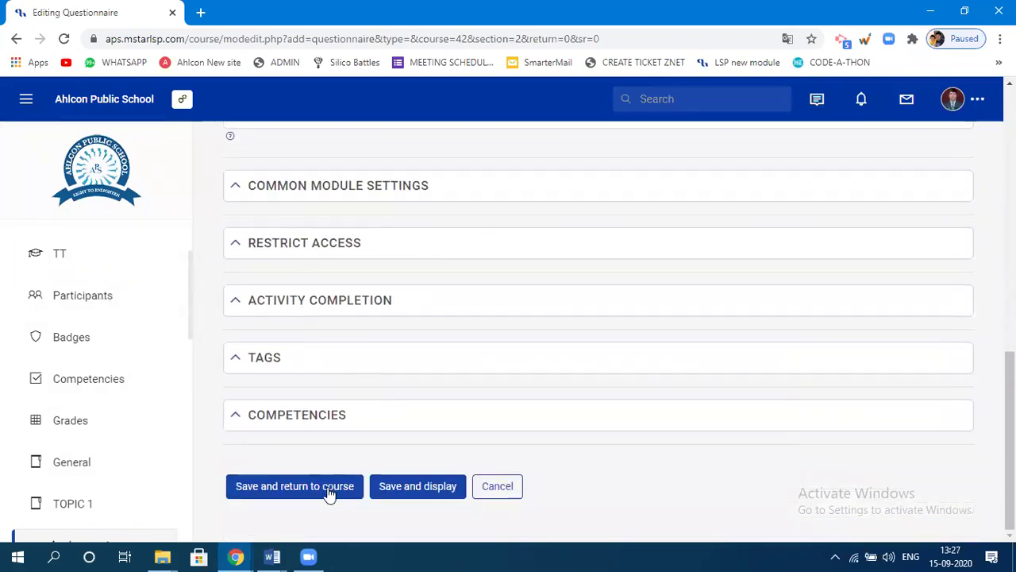
left_click(329, 492)
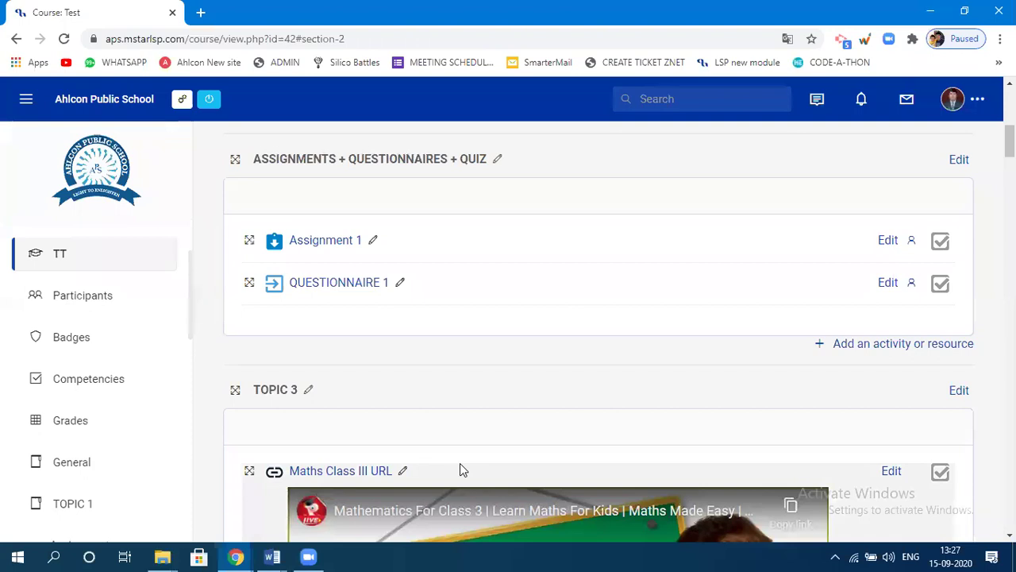
Step: Open QUESTIONNAIRE 1 and start adding a question of the Radio Buttons type
left_click(346, 288)
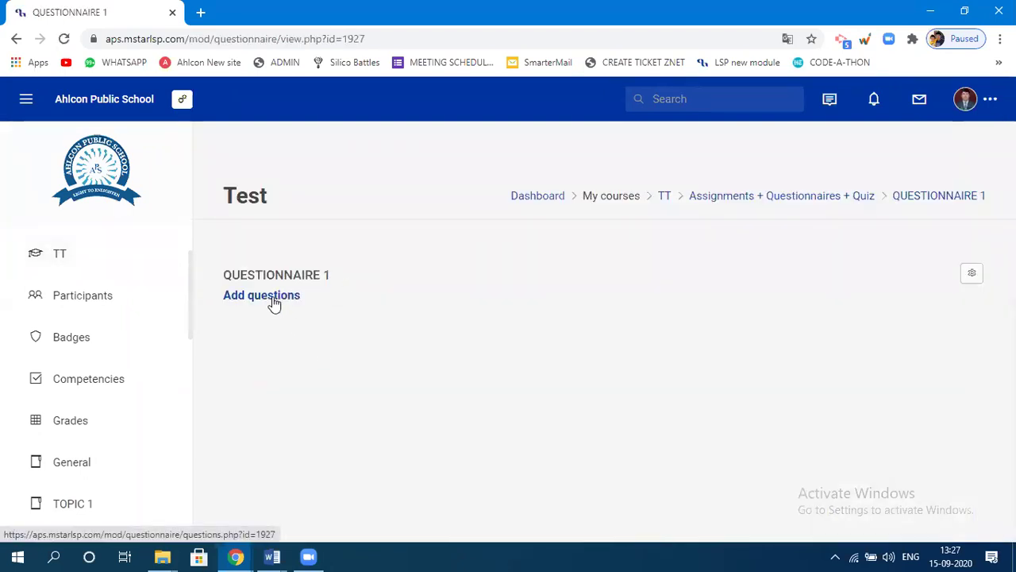
left_click(274, 302)
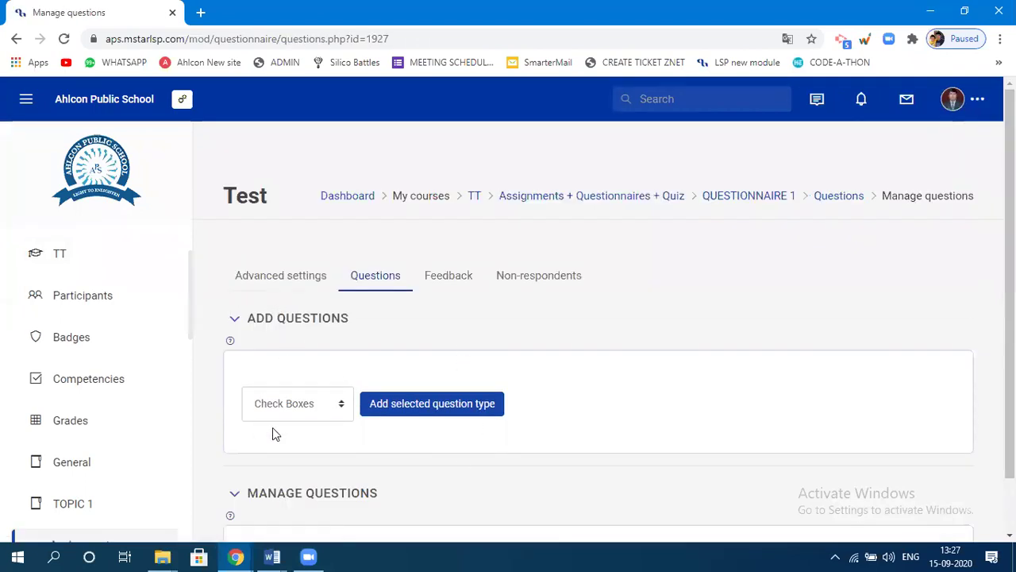
left_click(340, 405)
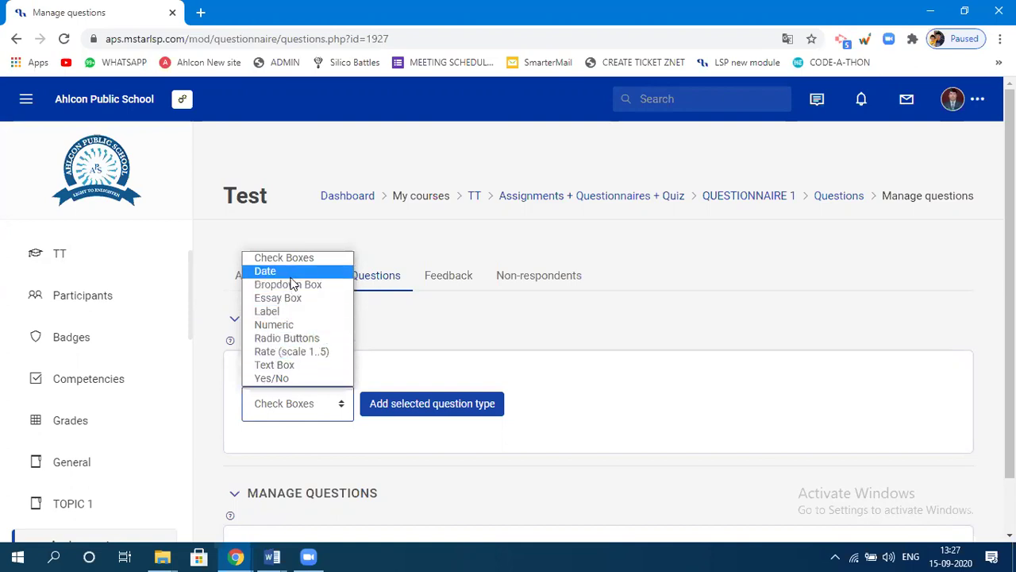
left_click(293, 338)
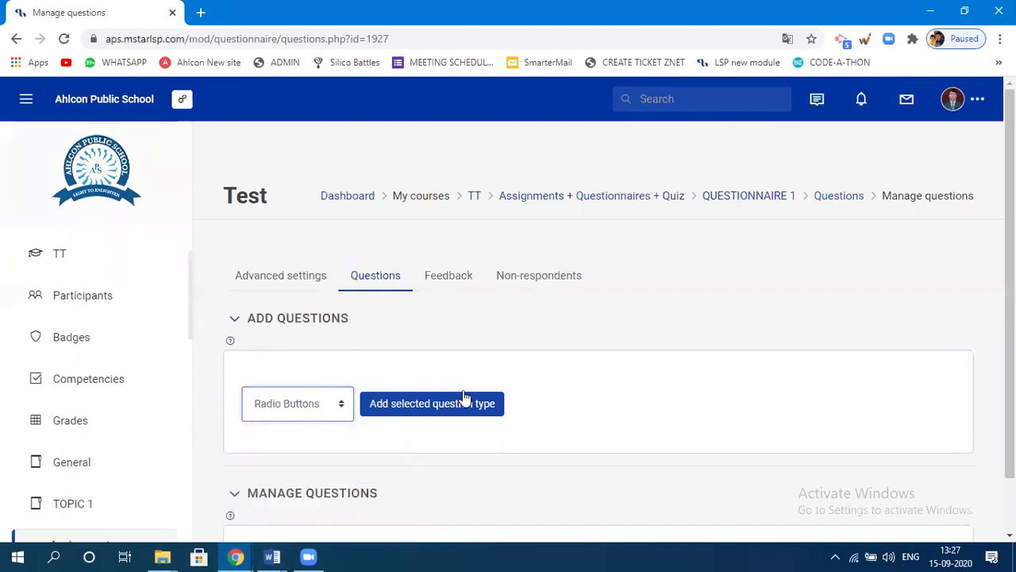
scroll(548, 397, "down", 1)
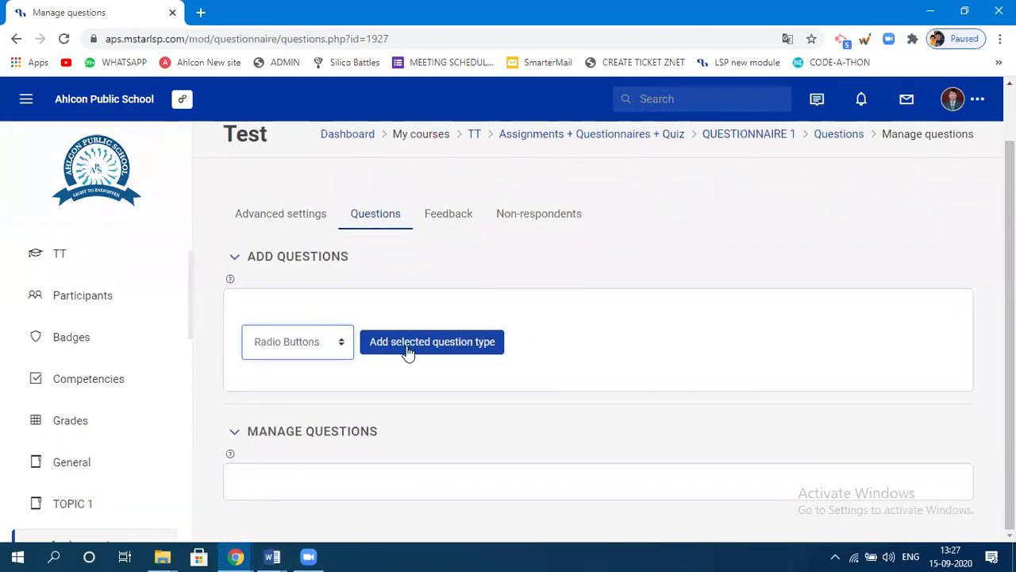
left_click(457, 350)
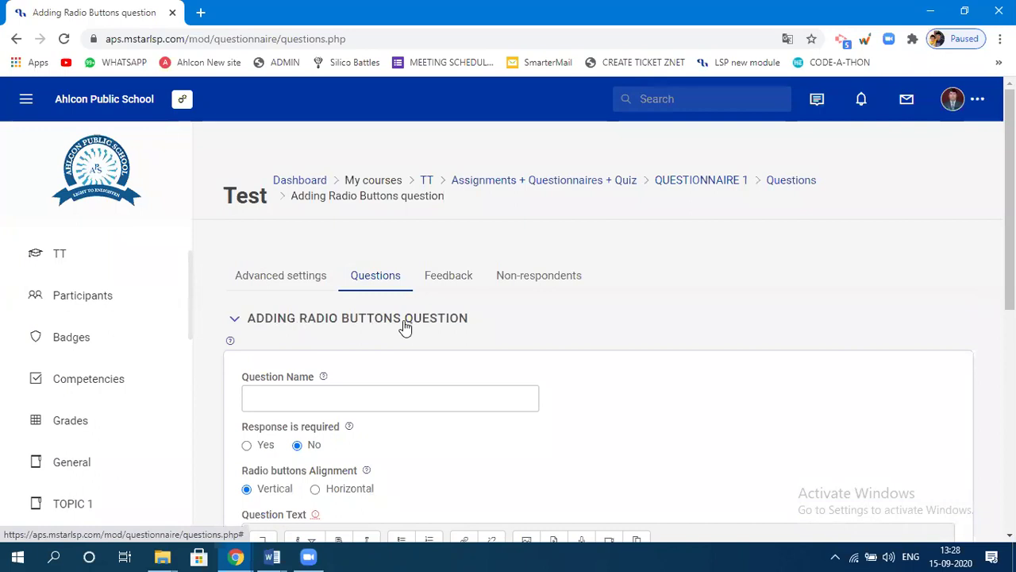
Step: Copy the first question's text from the Word document "11 QP COMP SC ASSESSMENT 1 JULY 2020.docx" and return to the question form in Chrome
left_click(256, 396)
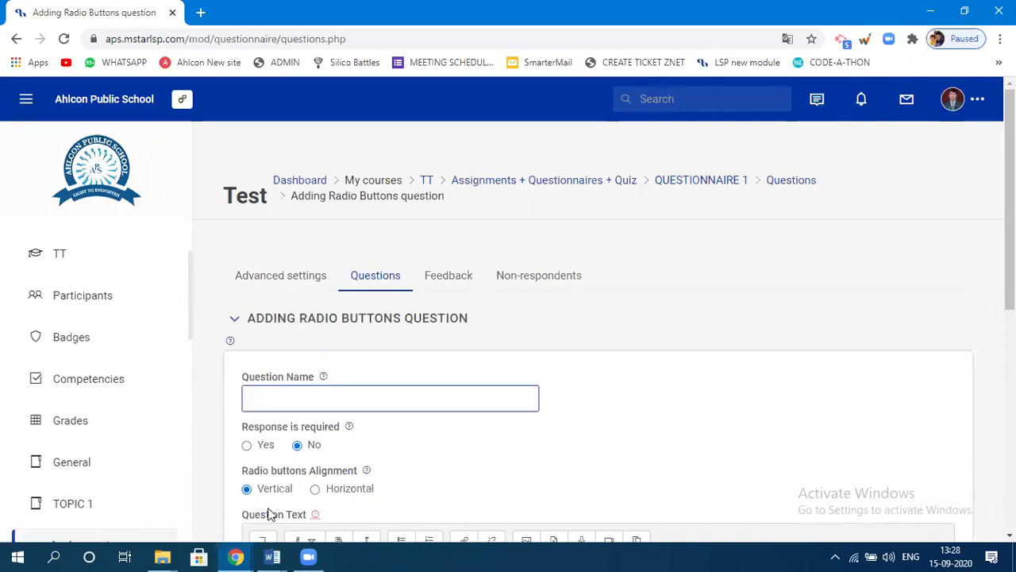
left_click(274, 554)
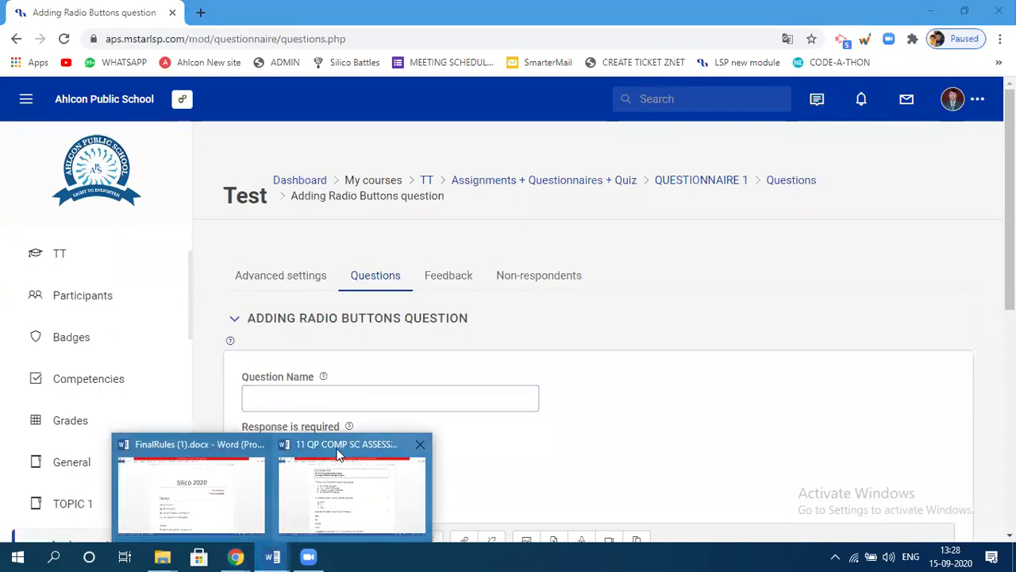
left_click(337, 449)
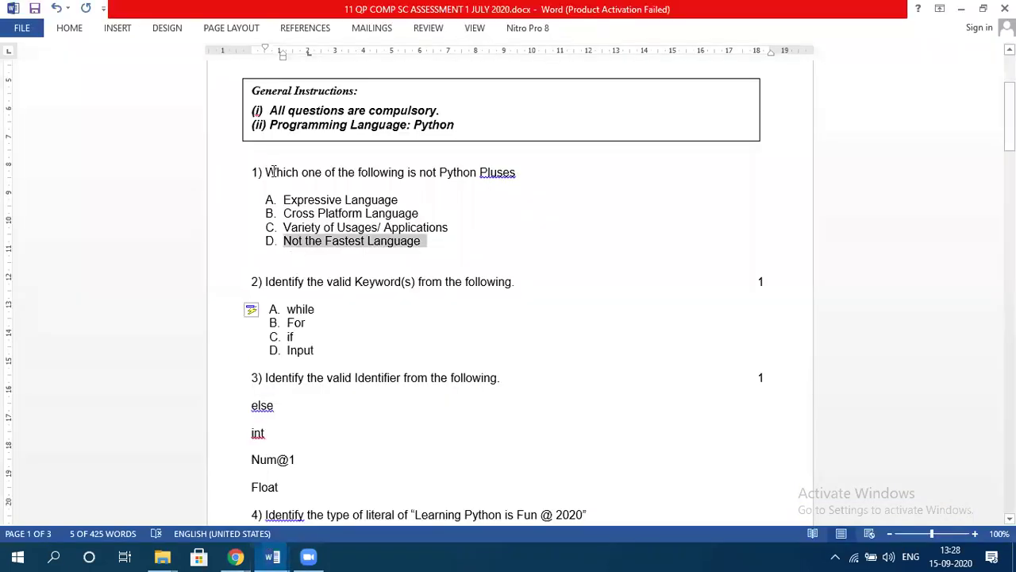
left_click_drag(271, 169, 402, 173)
left_click(397, 197)
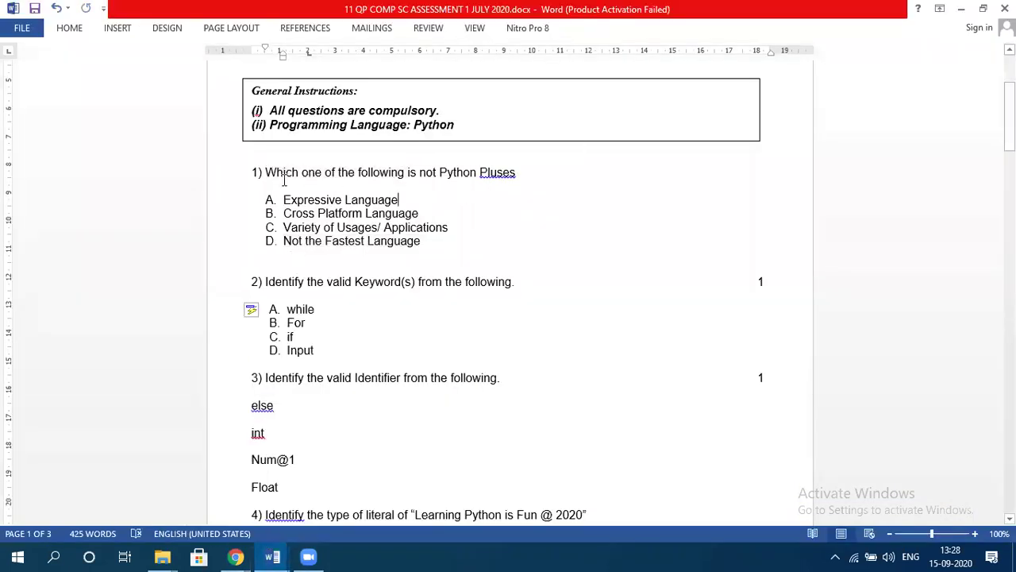
left_click_drag(267, 173, 517, 172)
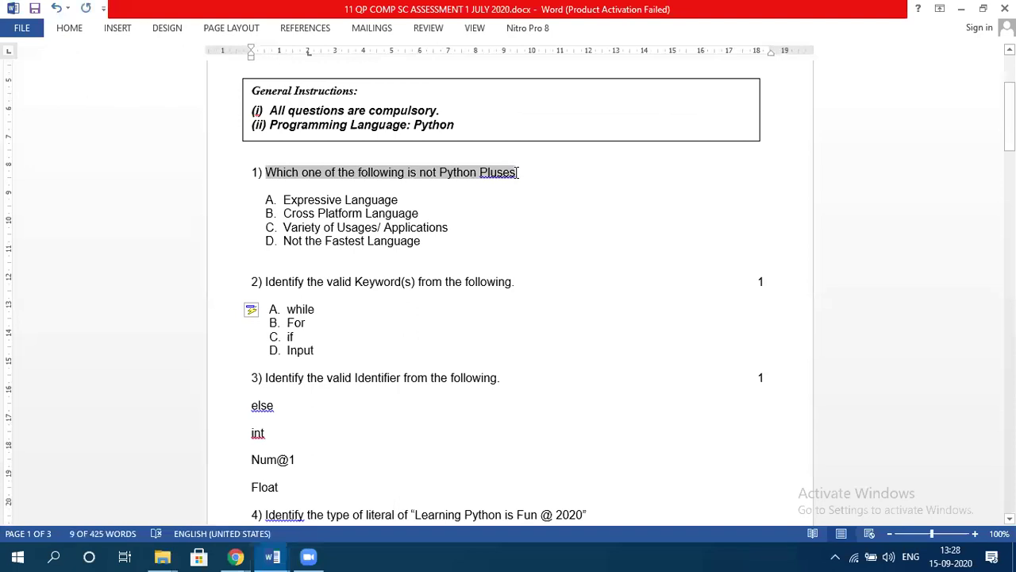
left_click(235, 557)
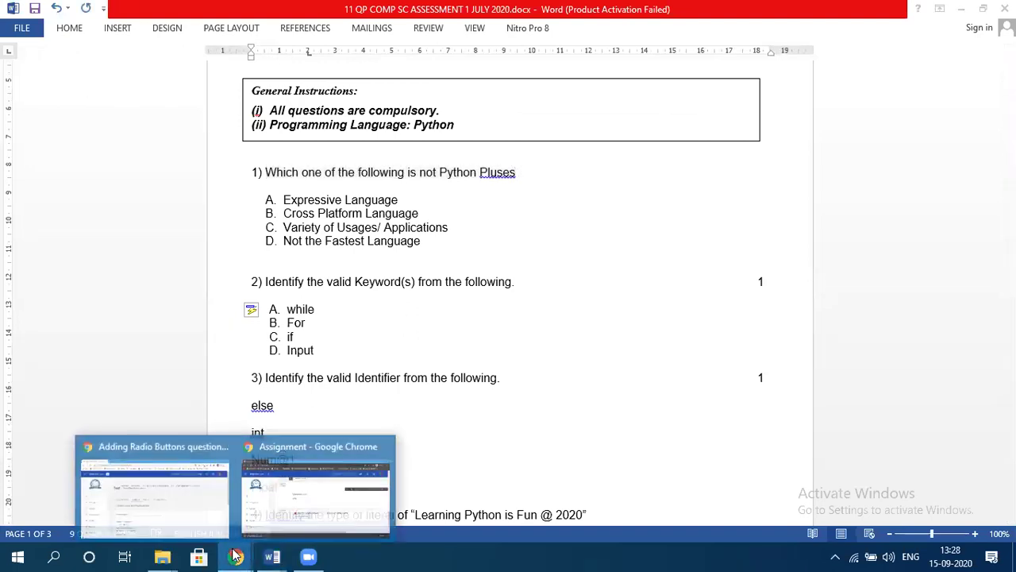
left_click(183, 445)
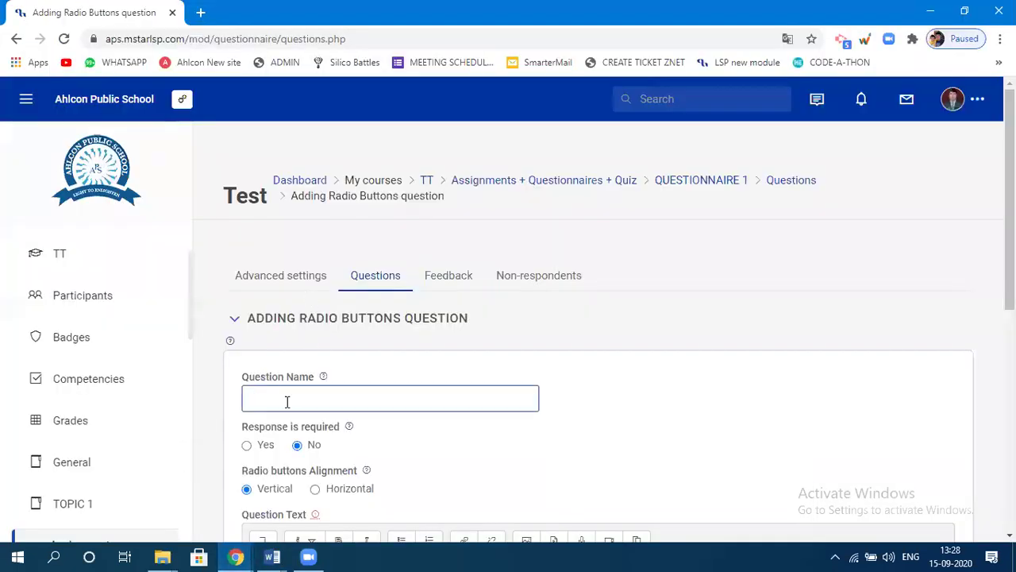
Step: Name the radio buttons question "Q1" and make a response required
type("Q1")
scroll(373, 453, "down", 2)
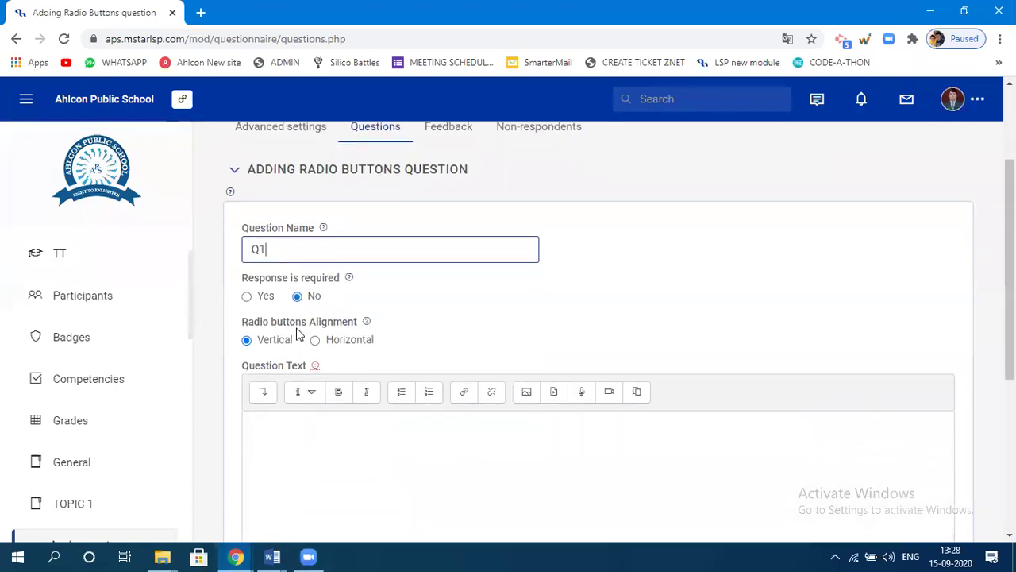
left_click(247, 296)
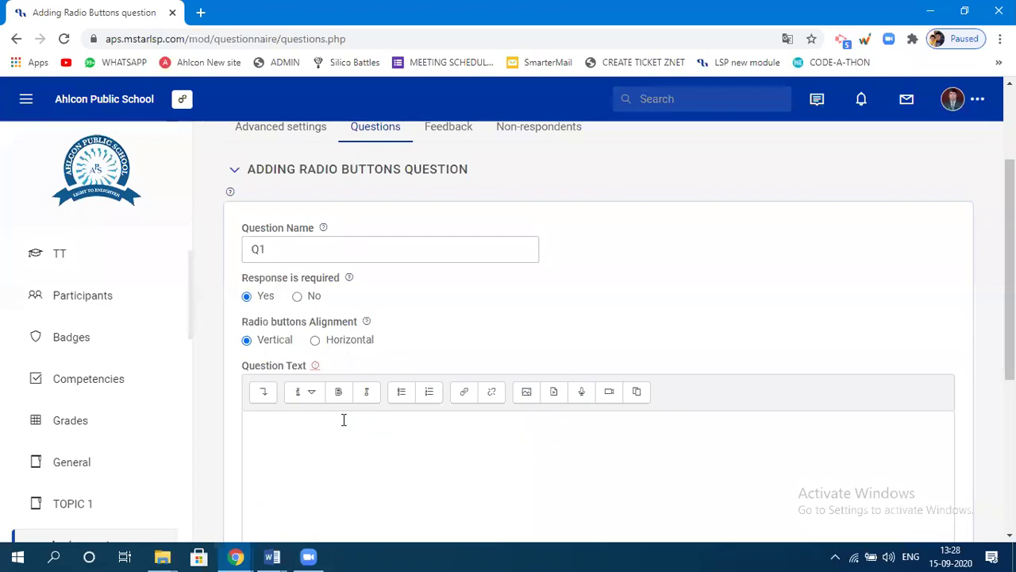
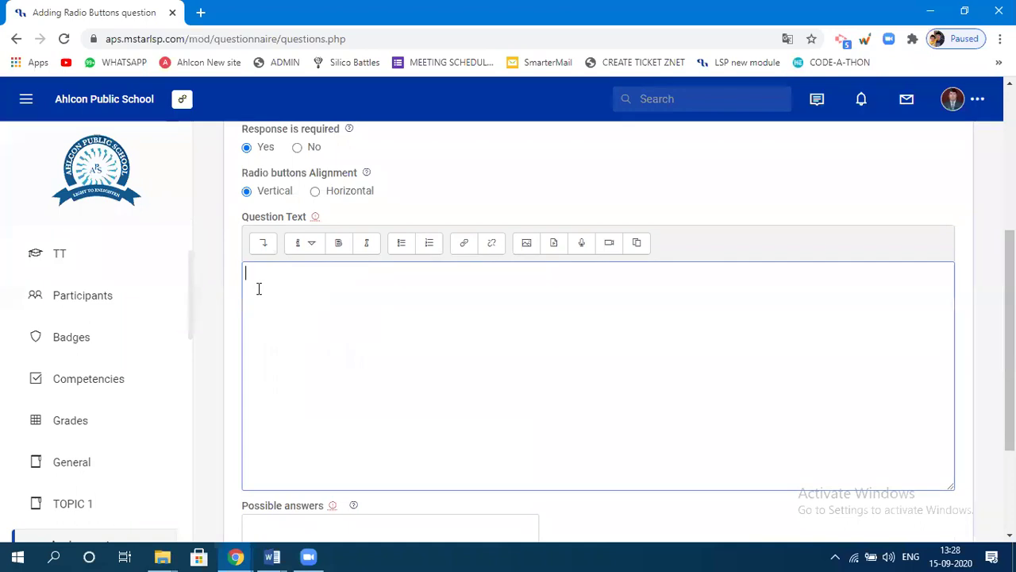
Step: Paste "Which one of the following is not Python Pluses" as the question text, and check it together with the question name
scroll(258, 289, "up", 3)
left_click(275, 324)
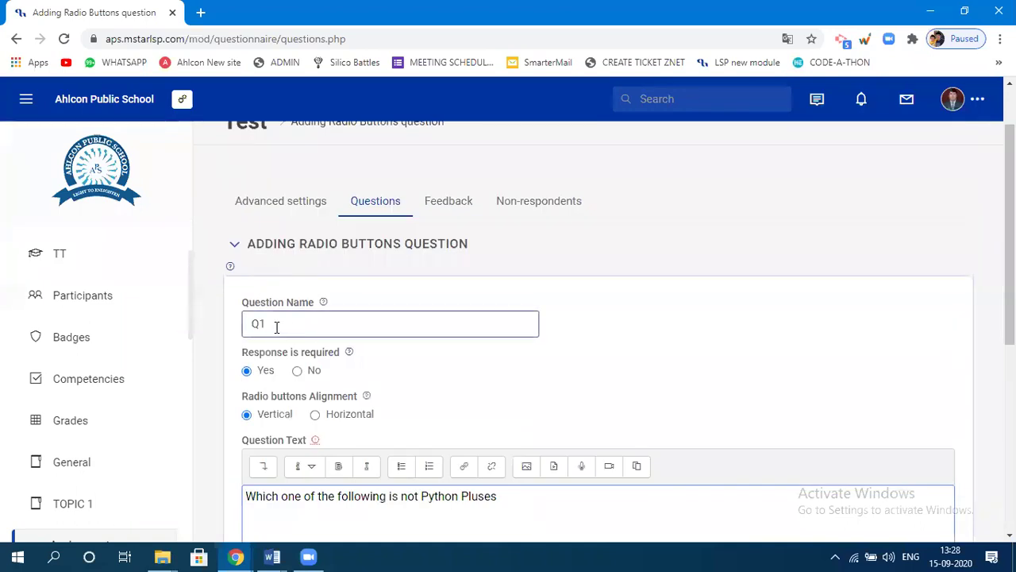
left_click_drag(270, 324, 230, 329)
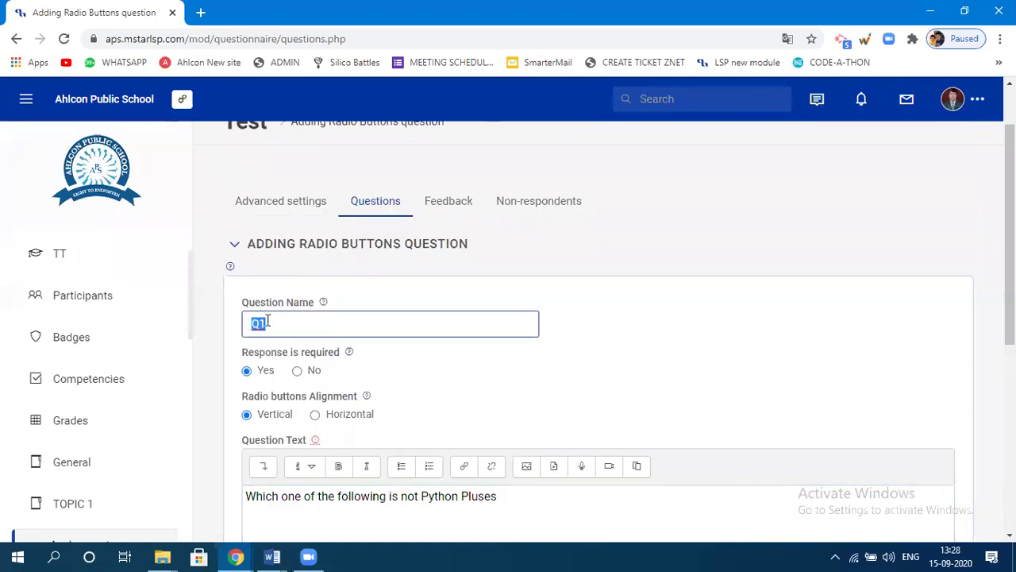
left_click(422, 494)
left_click_drag(506, 494, 211, 490)
Step: Go to the Possible answers field, and copy the four answer options of question 1 from the Word assessment document
scroll(316, 381, "down", 2)
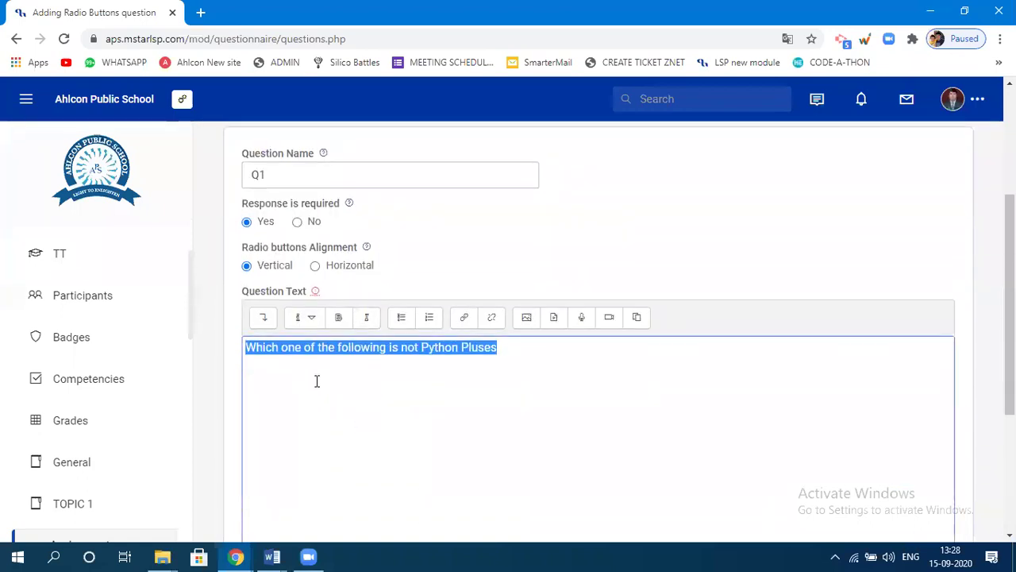
scroll(346, 381, "down", 3)
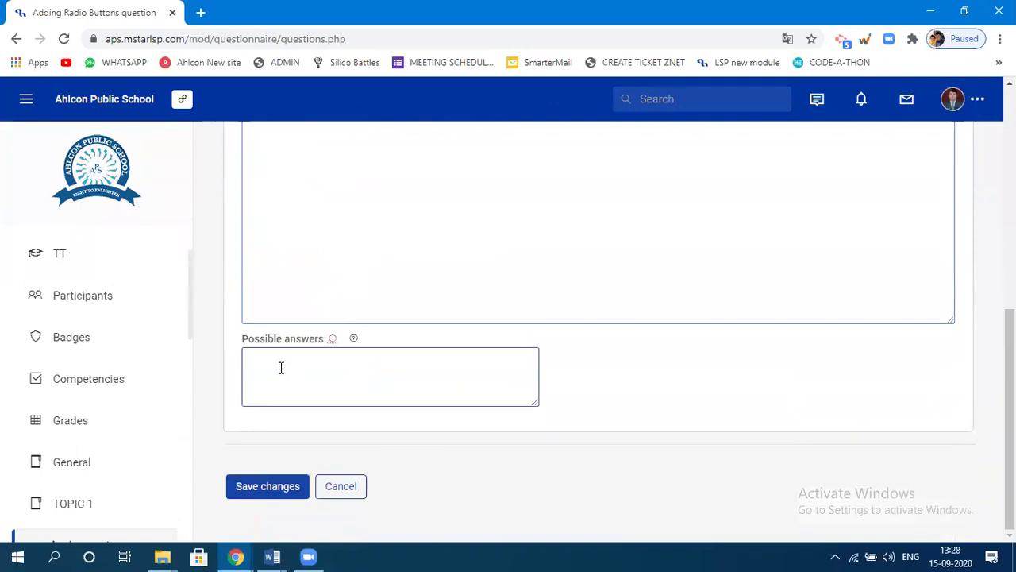
left_click(287, 401)
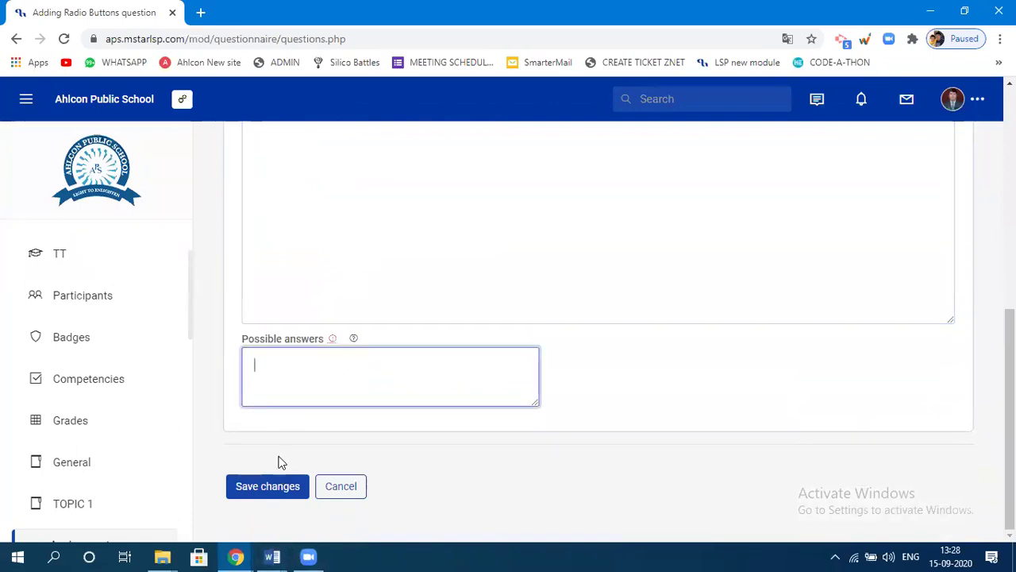
left_click(272, 556)
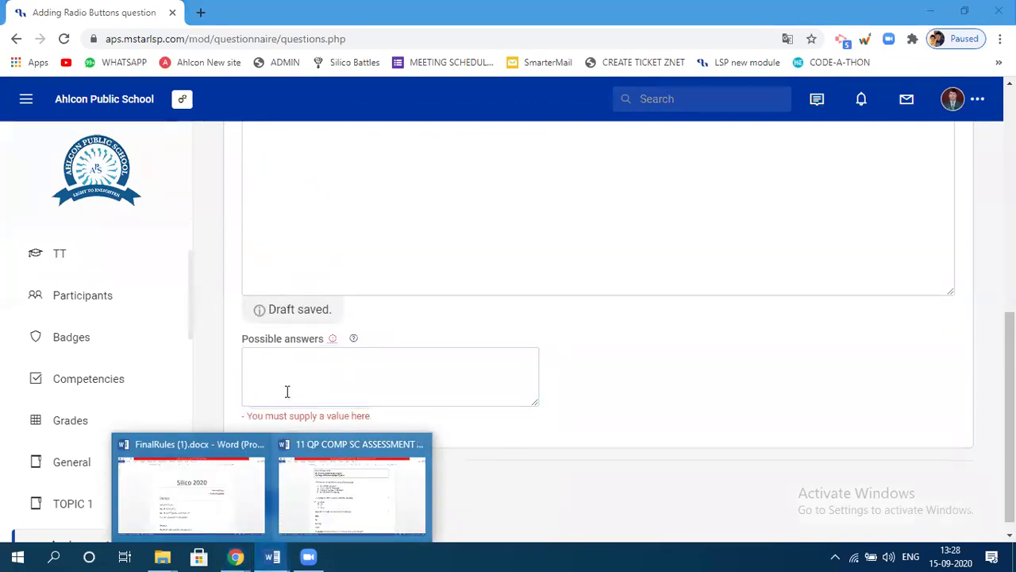
left_click(333, 447)
left_click_drag(420, 243, 284, 200)
key("ctrl+c")
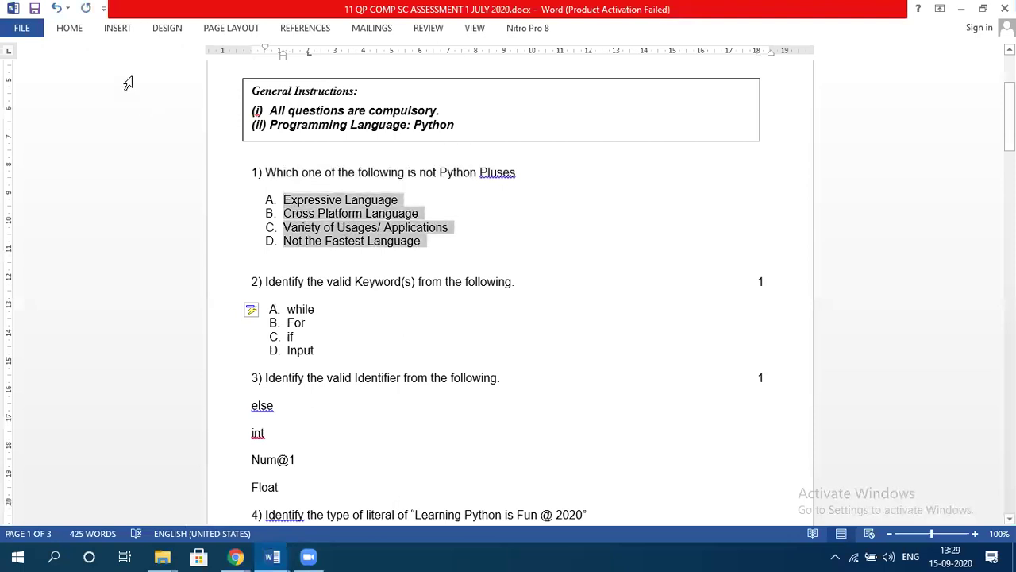
Step: Remove the A–D list lettering from question 1's four answer options in the Word document and return to the radio buttons question form in Chrome
left_click(70, 28)
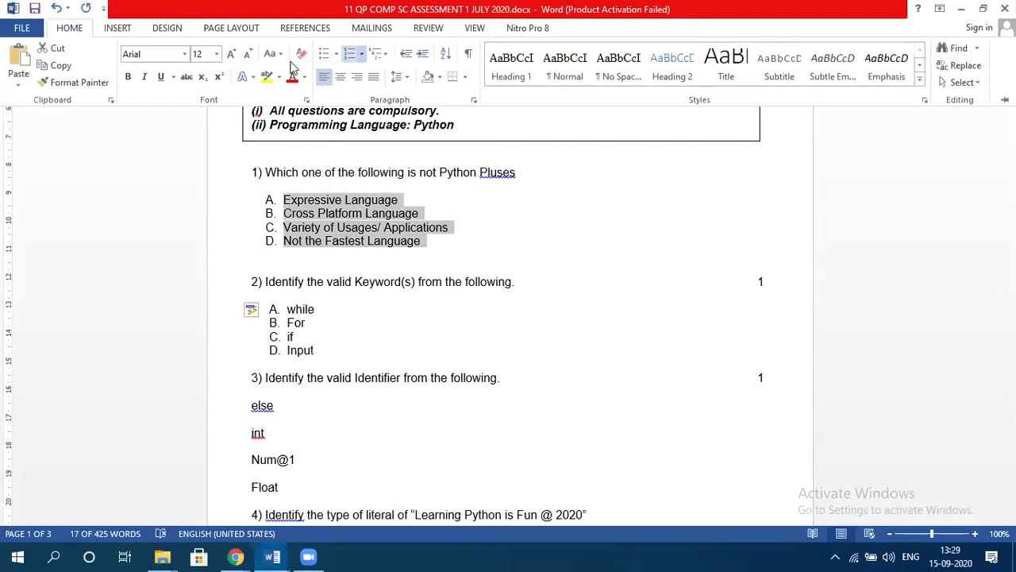
left_click(349, 54)
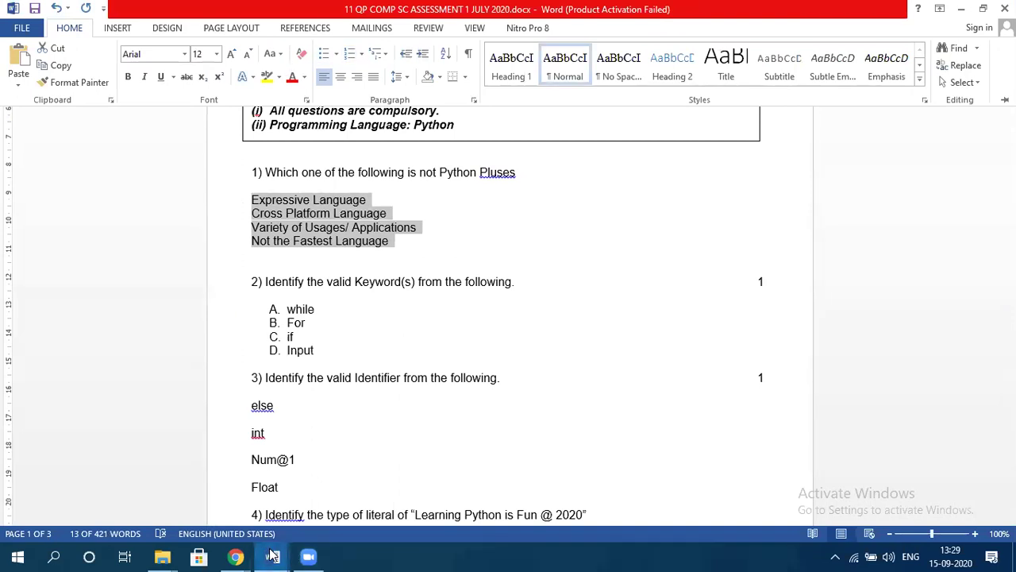
mouse_move(235, 556)
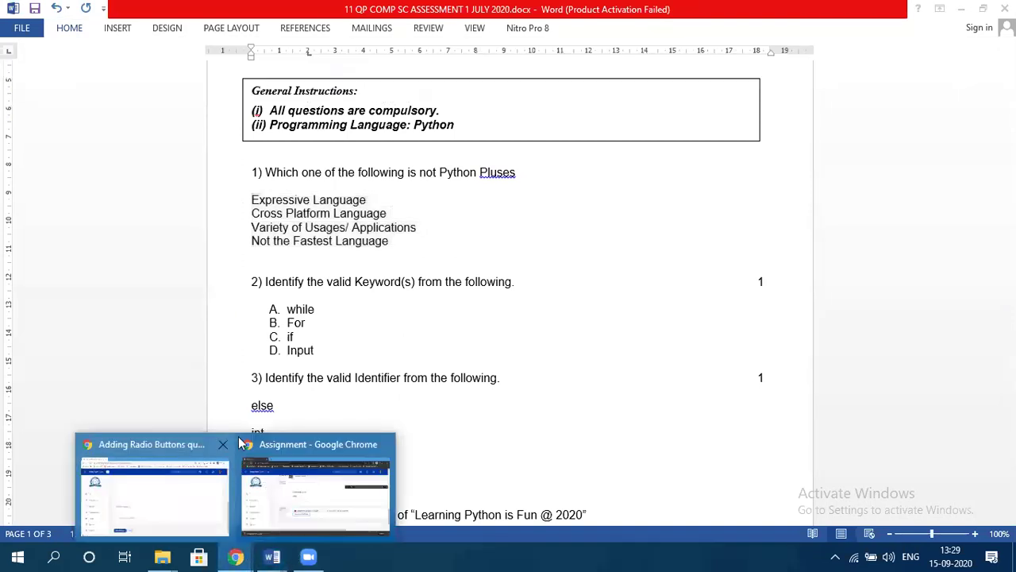
left_click(169, 454)
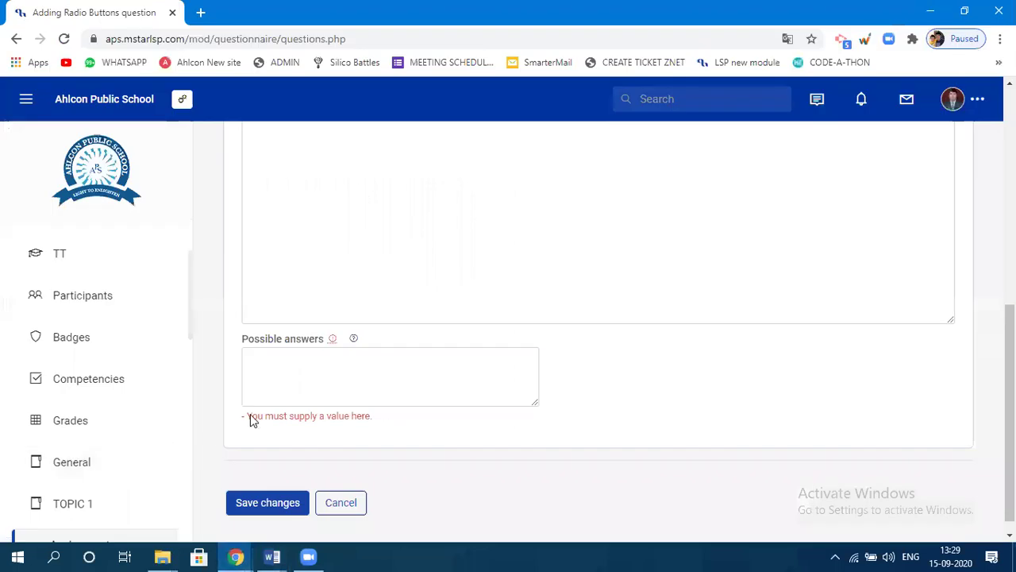
Step: Paste the four answer options from "Expressive Language" to "Not the Fastest Language" as possible answers, remove the trailing blank line and save the question
left_click(260, 357)
key("ctrl+v")
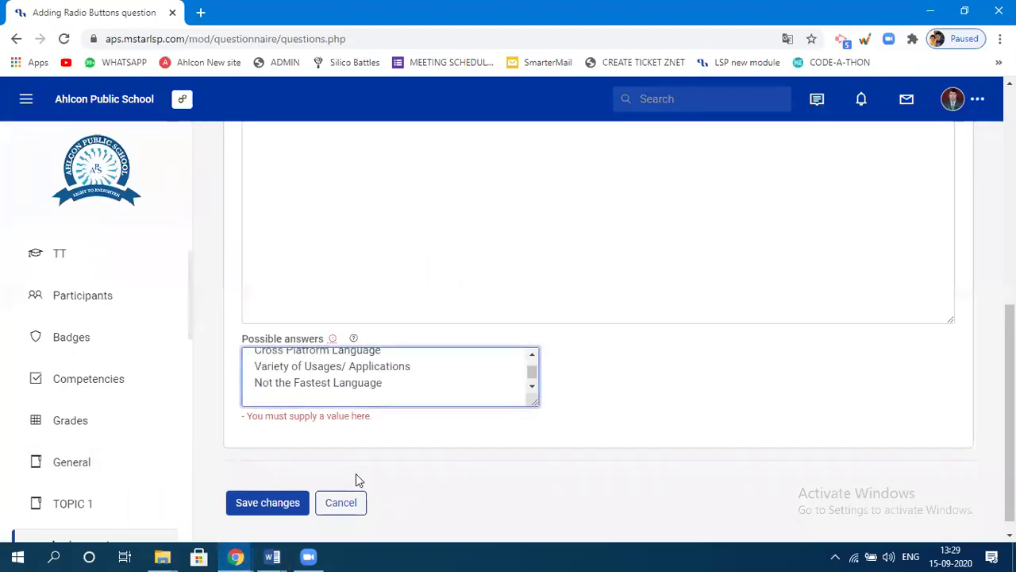
key("BackSpace")
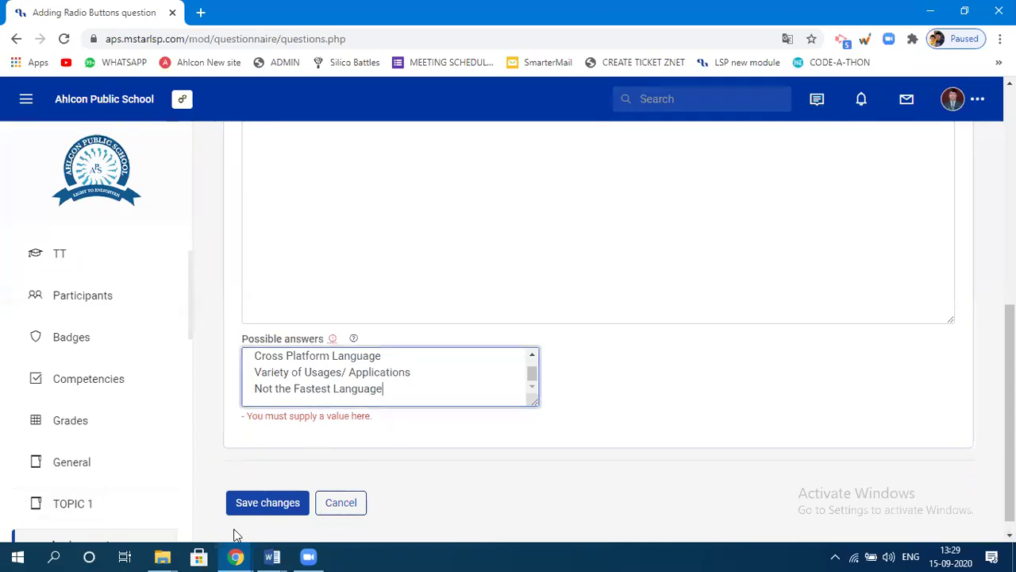
left_click(271, 511)
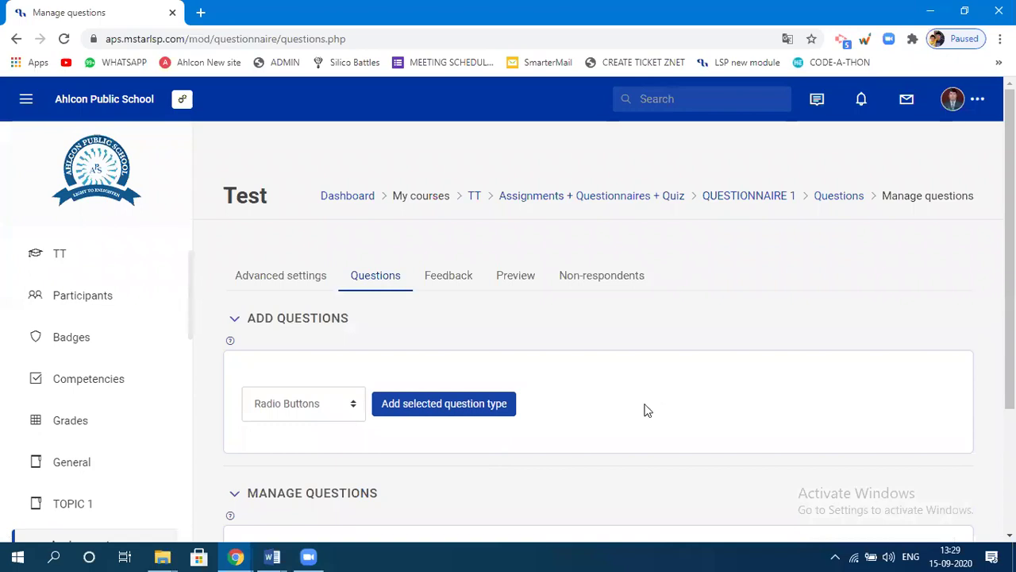
Step: Add a Check Boxes question to QUESTIONNAIRE 1 and name it "Q2"
scroll(645, 410, "down", 3)
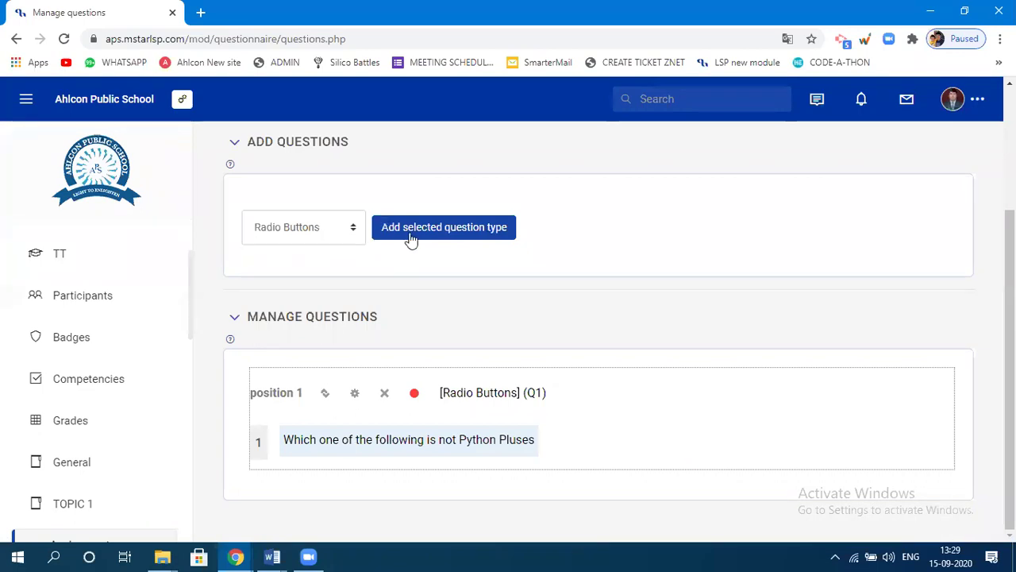
left_click(353, 230)
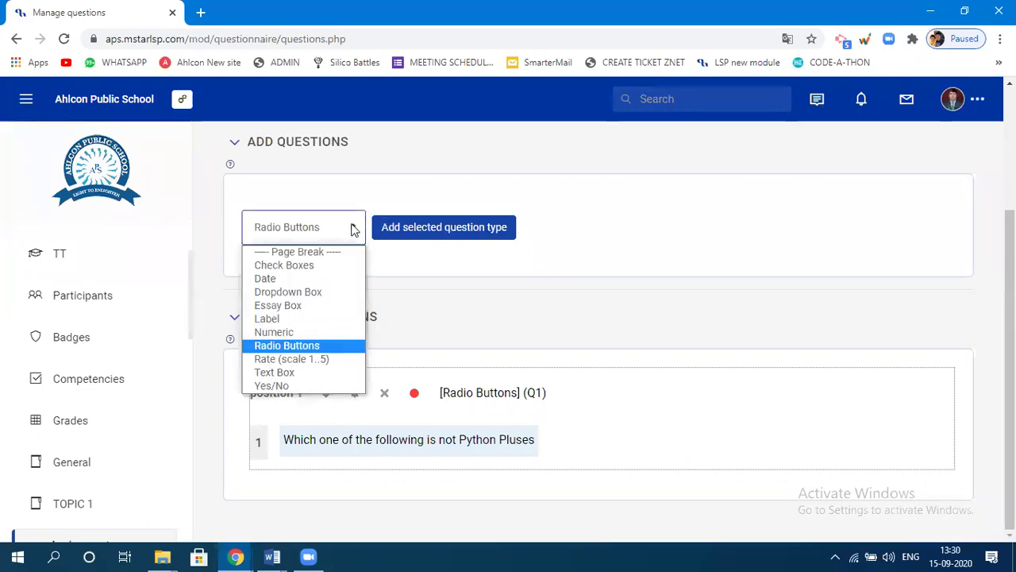
left_click(304, 267)
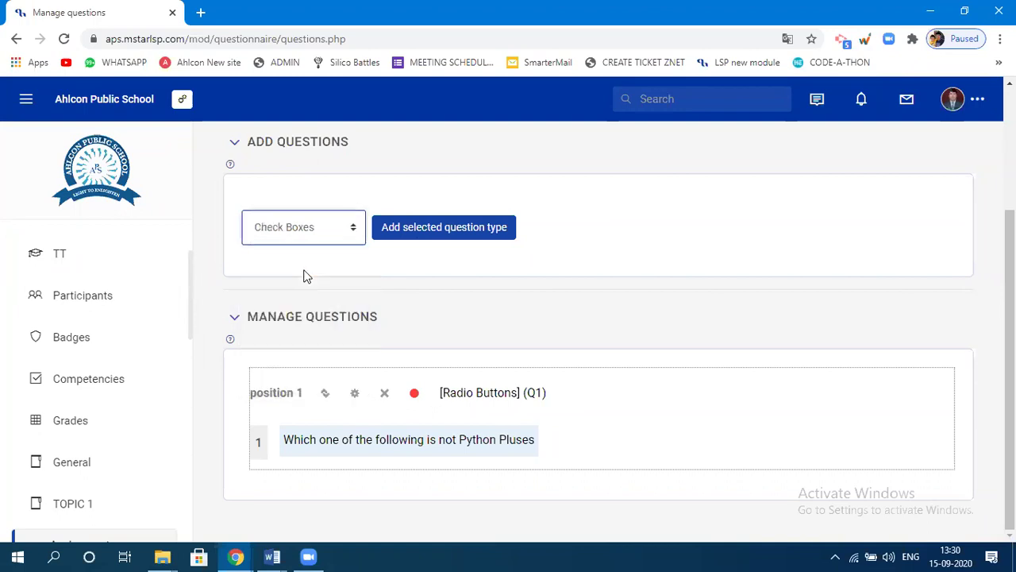
left_click(436, 234)
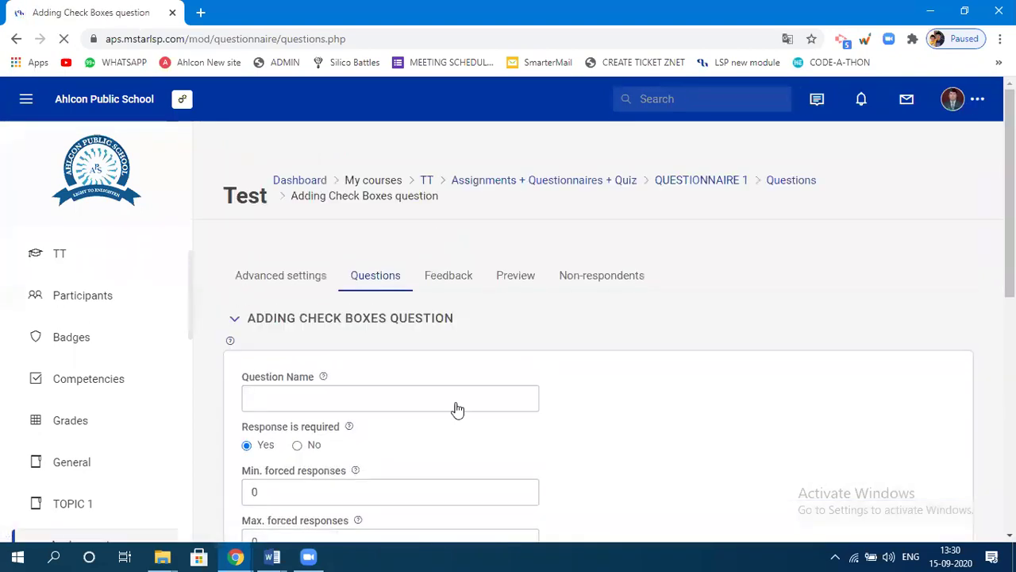
type("Q2")
scroll(368, 474, "down", 2)
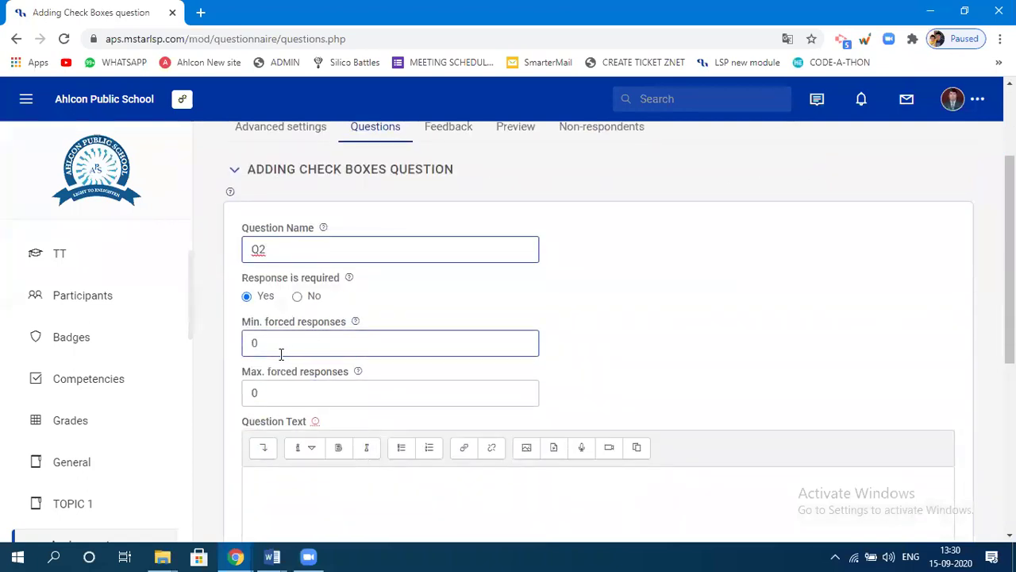
Step: Set the check boxes question Q2 to a minimum of 1 and a maximum of 4 forced responses
double_click(257, 343)
type("1")
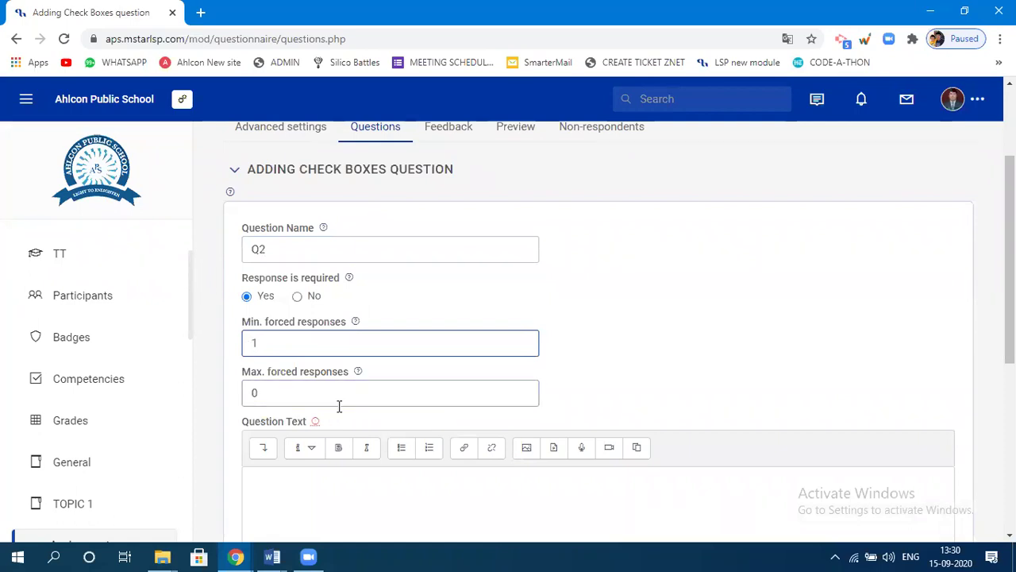
key("Tab")
type("4")
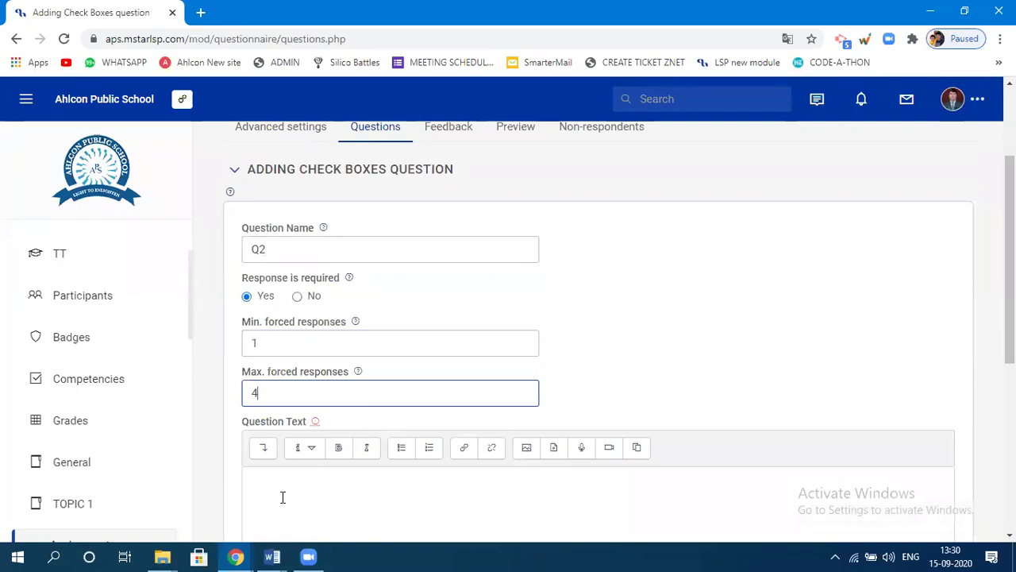
Step: Switch to the Word document 11 QP COMP SC ASSESSMENT 1 JULY 2020 and copy the sentence of question 2
scroll(325, 500, "down", 3)
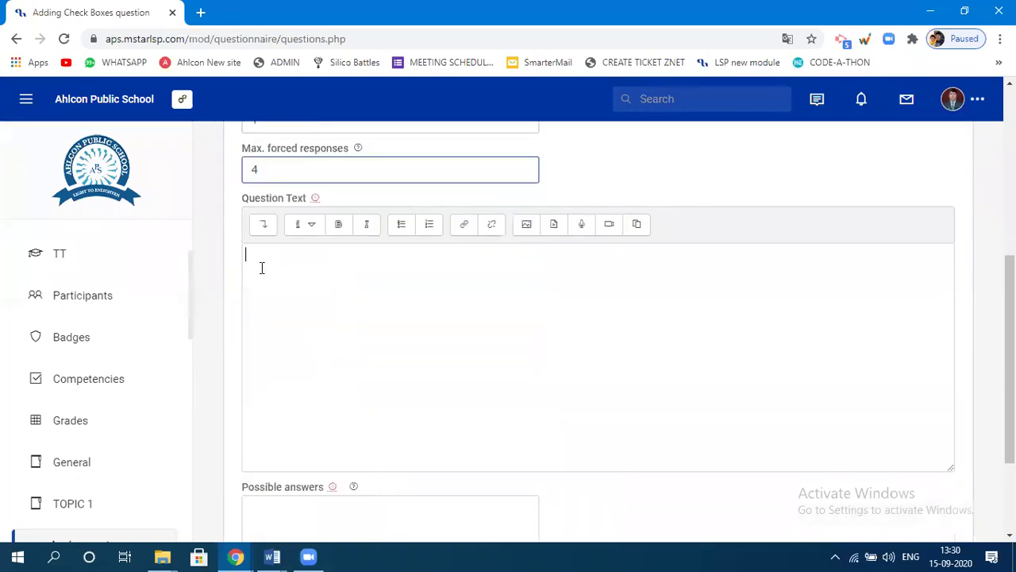
left_click(272, 557)
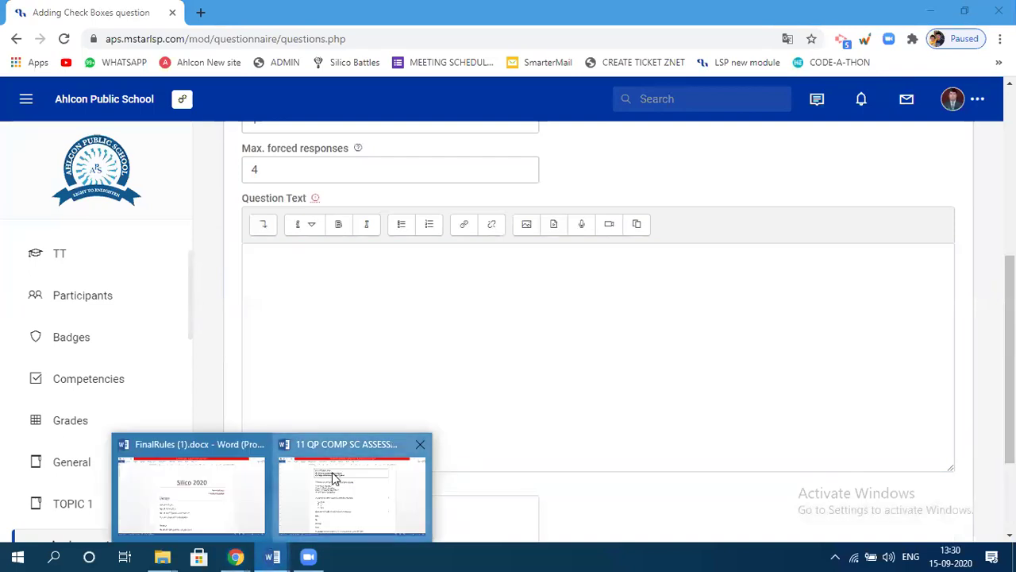
left_click(334, 477)
left_click_drag(263, 282, 512, 291)
key("ctrl+c")
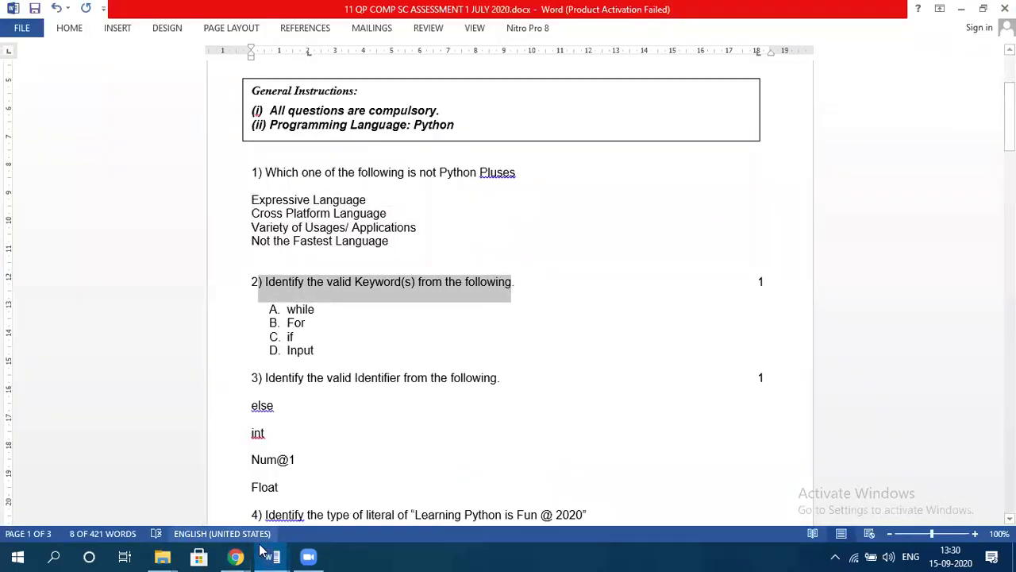
Step: Back in Chrome, paste the sentence as the question text and trim it to "Identify the valid Keyword(s) from the following"
left_click(236, 556)
left_click(191, 480)
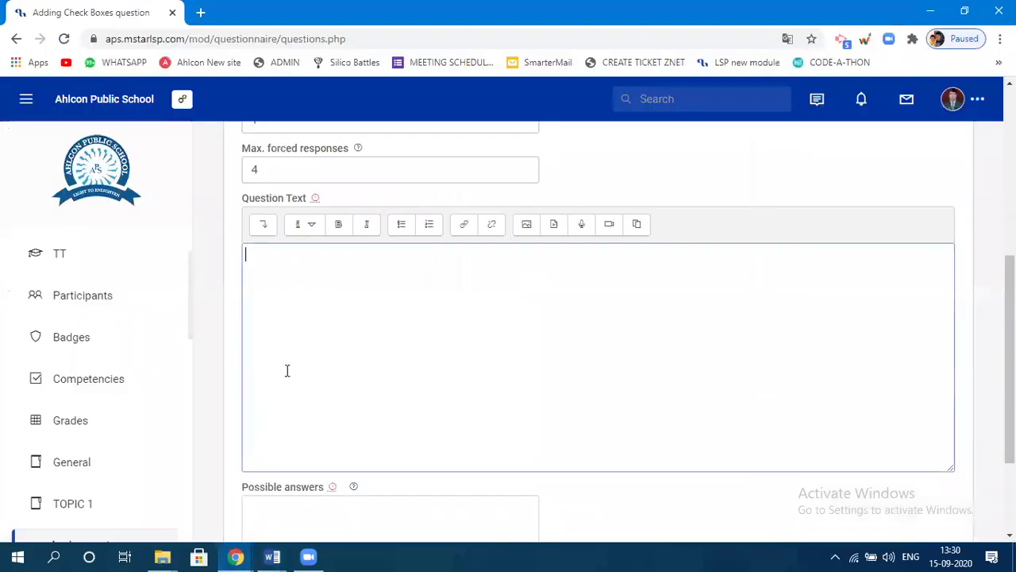
key("ctrl+v")
left_click(255, 252)
key("BackSpace")
key("BackSpace")
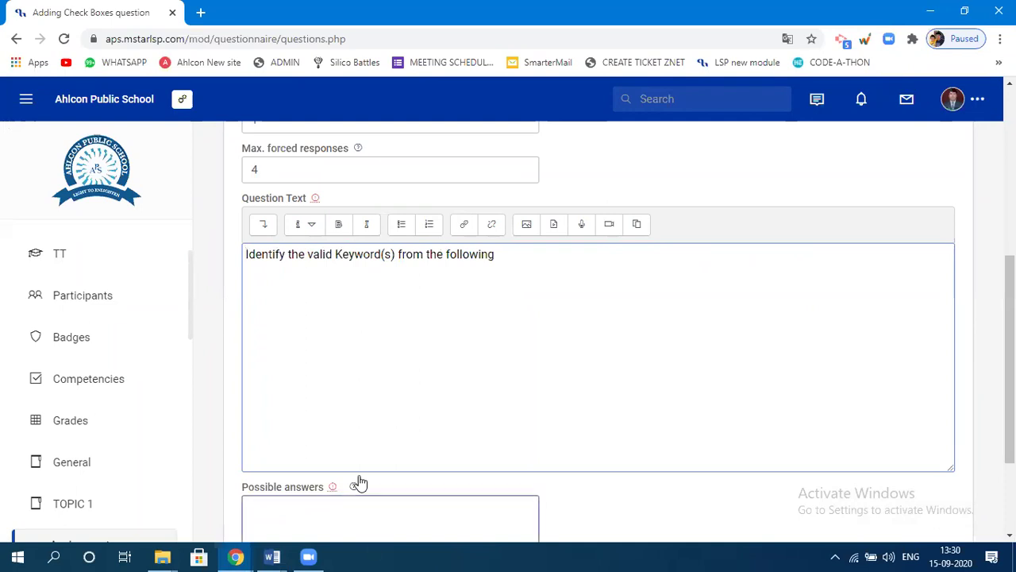
Step: Ready the possible answers entry, then in the Word question paper move "while" to the end of question 2's options
scroll(359, 483, "down", 2)
left_click(288, 363)
left_click(274, 557)
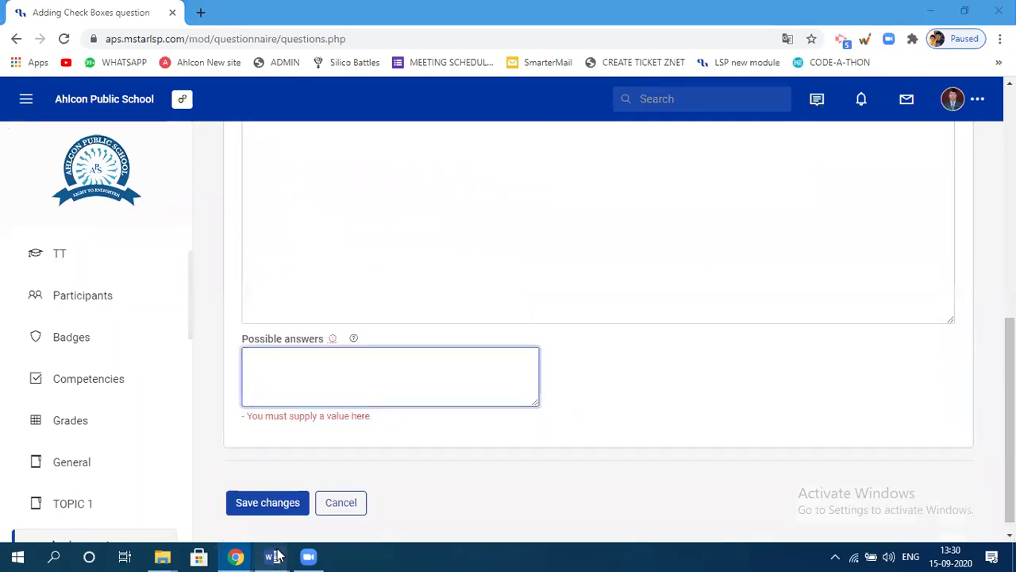
left_click(331, 492)
left_click_drag(312, 344, 288, 308)
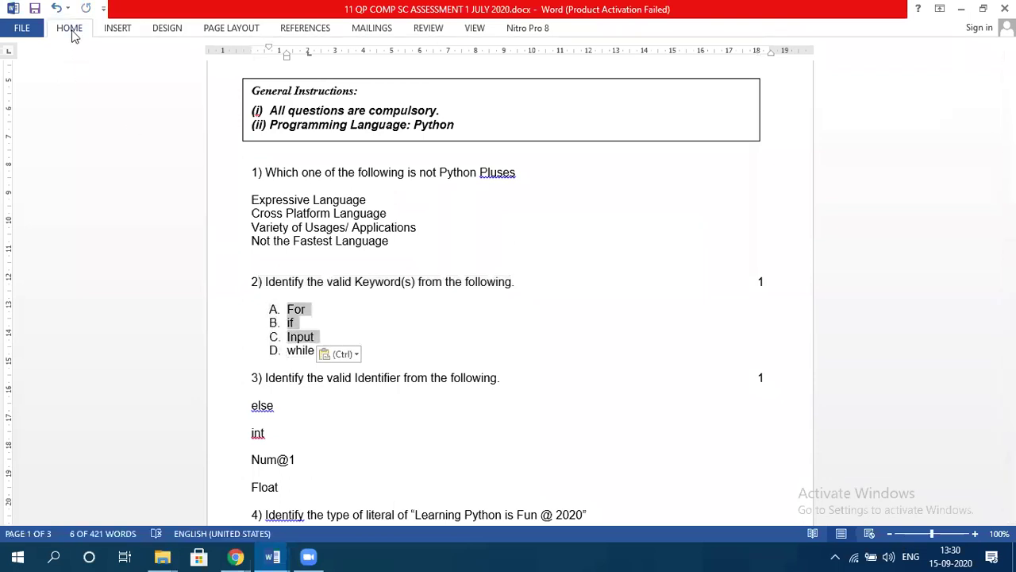
left_click(70, 29)
left_click(300, 54)
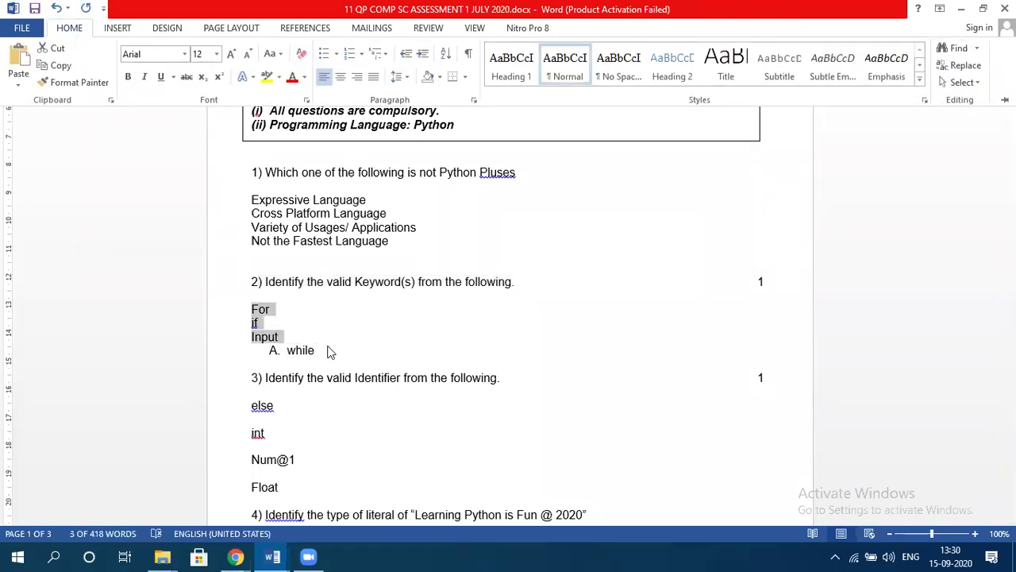
key("ctrl+z")
Step: Select question 2's four options For, if, Input and while in Word, copy them and remove their letter numbering
left_click_drag(316, 349, 268, 259)
left_click_drag(316, 329, 318, 329)
key("ctrl+c")
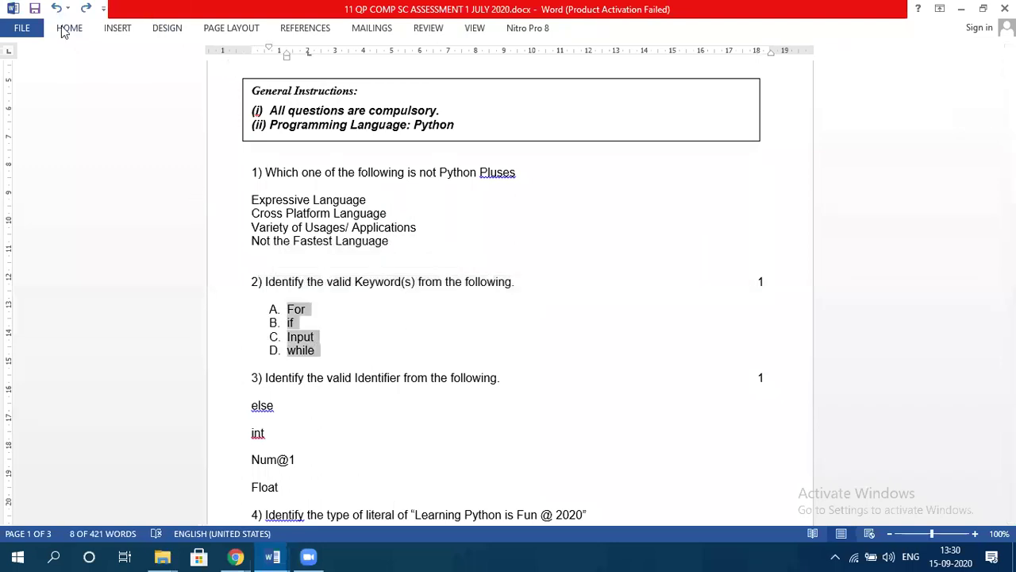
left_click(67, 27)
left_click(350, 53)
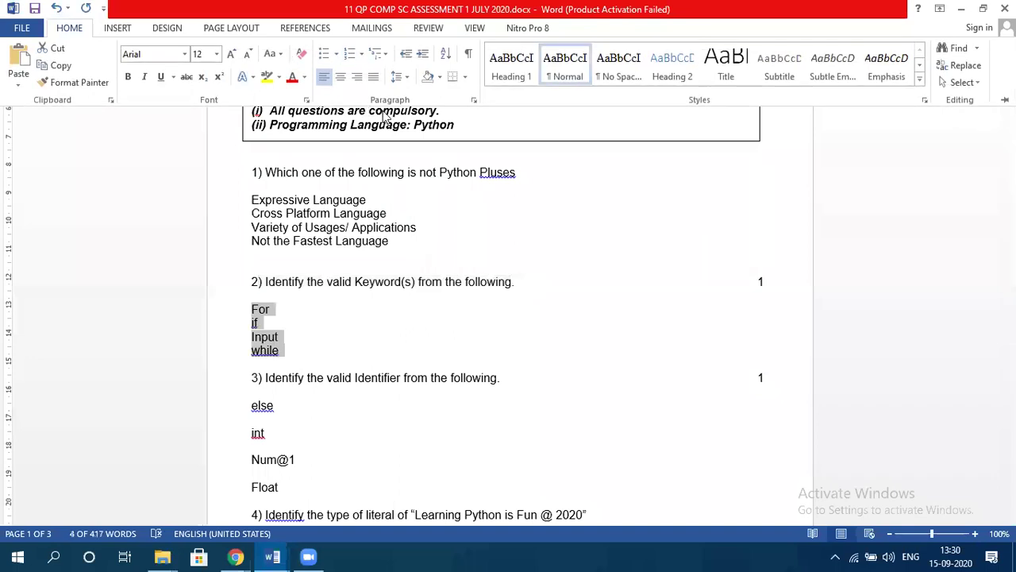
Step: Return to the Chrome question form and paste For, if, Input and while as possible answers, removing the trailing blank line
left_click(235, 557)
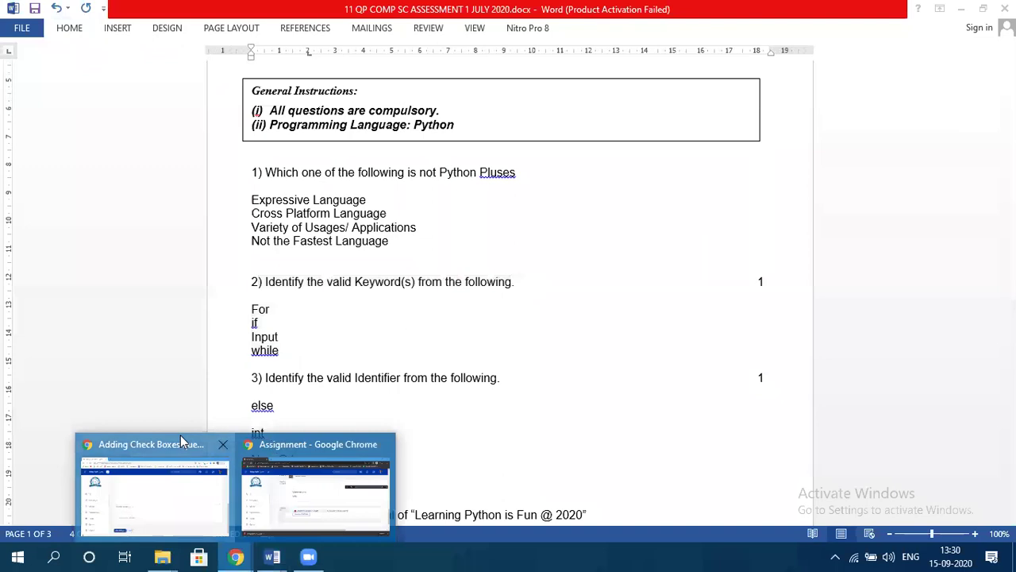
left_click(180, 445)
key("ctrl+v")
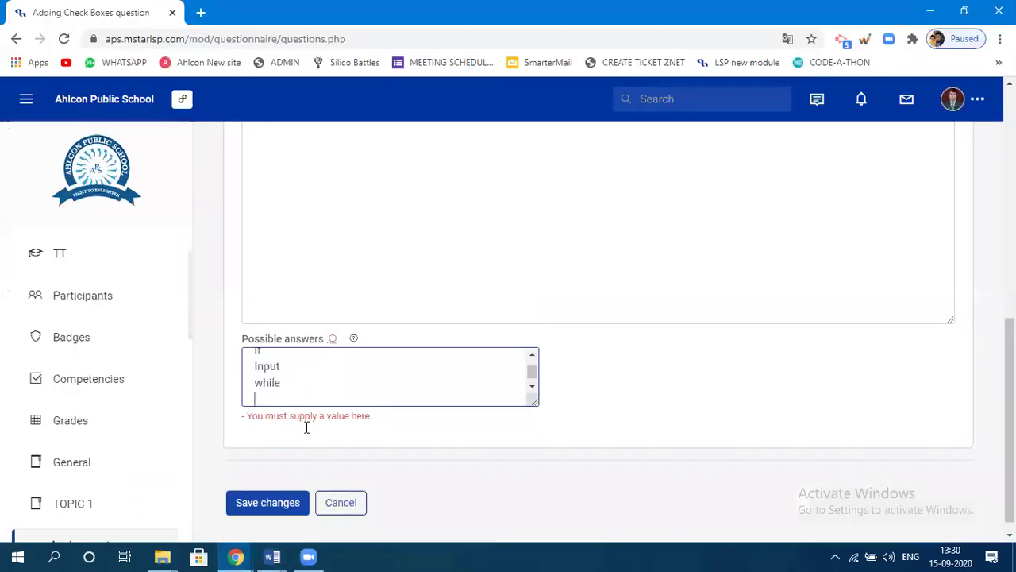
key("BackSpace")
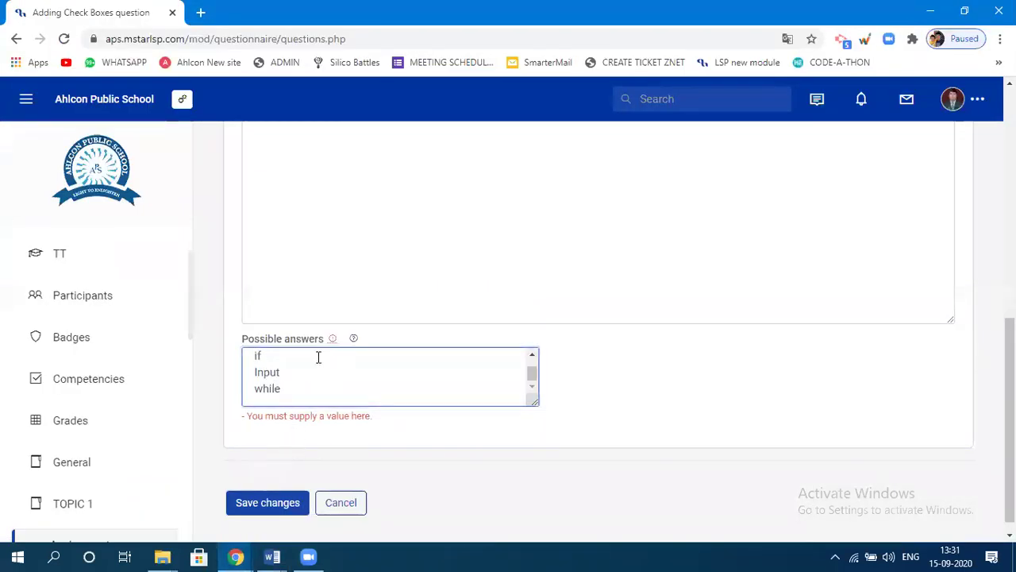
Step: Review the Q2 form's name, forced response limits, question text and possible answers
scroll(324, 333, "up", 2)
scroll(320, 311, "up", 3)
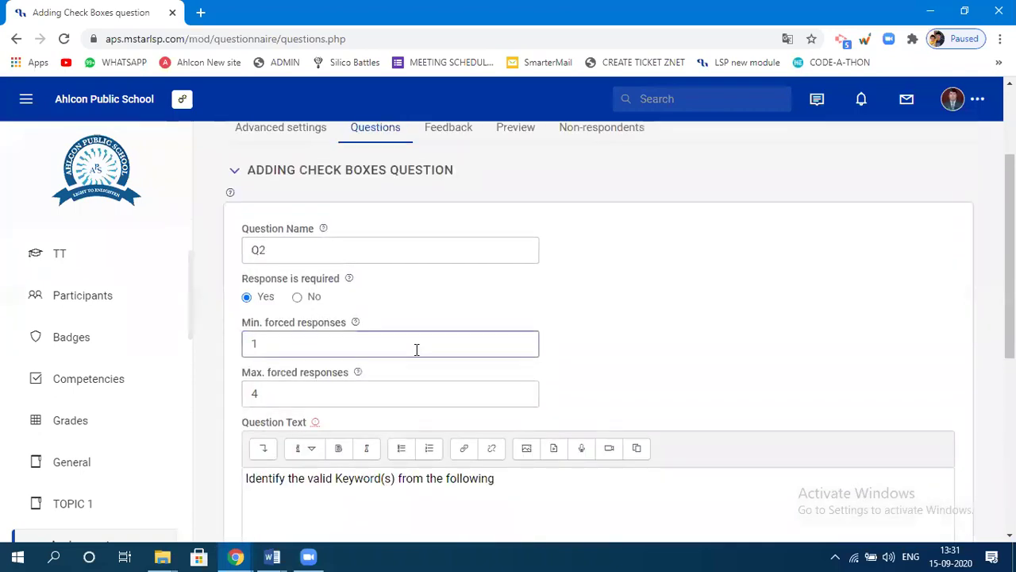
scroll(397, 380, "up", 1)
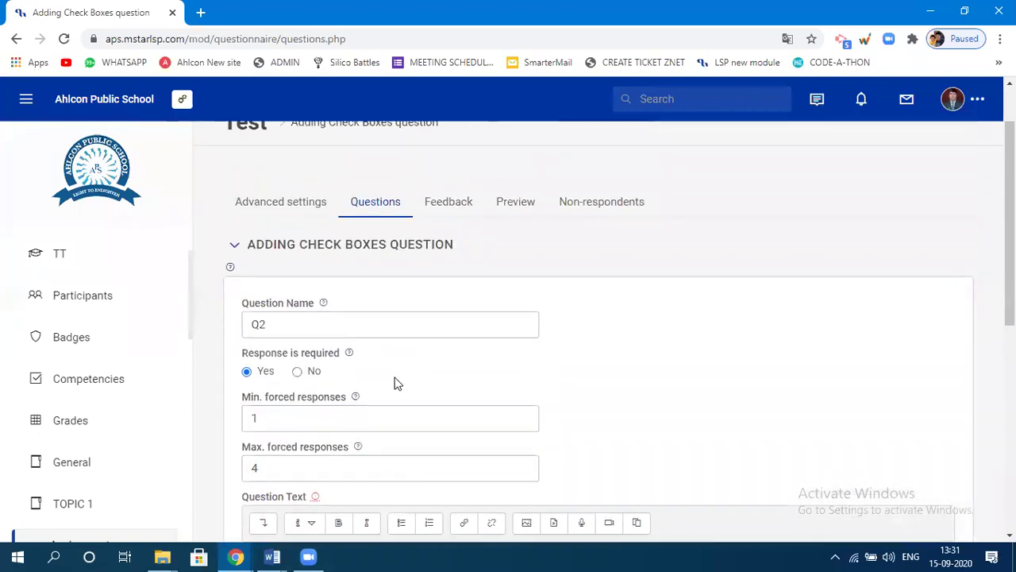
scroll(423, 389, "down", 2)
scroll(421, 389, "up", 3)
scroll(421, 388, "down", 3)
scroll(433, 408, "down", 5)
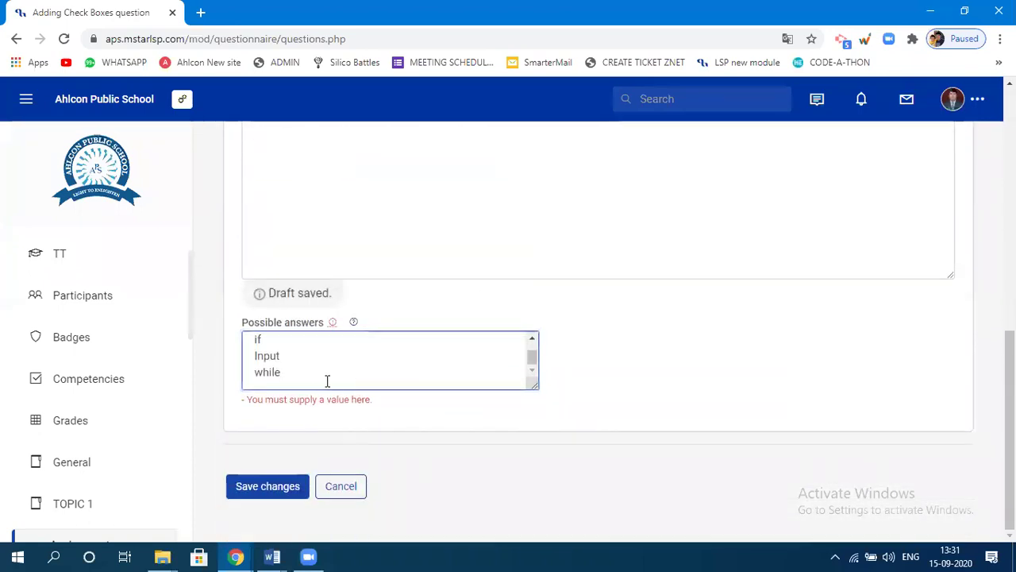
left_click(335, 381)
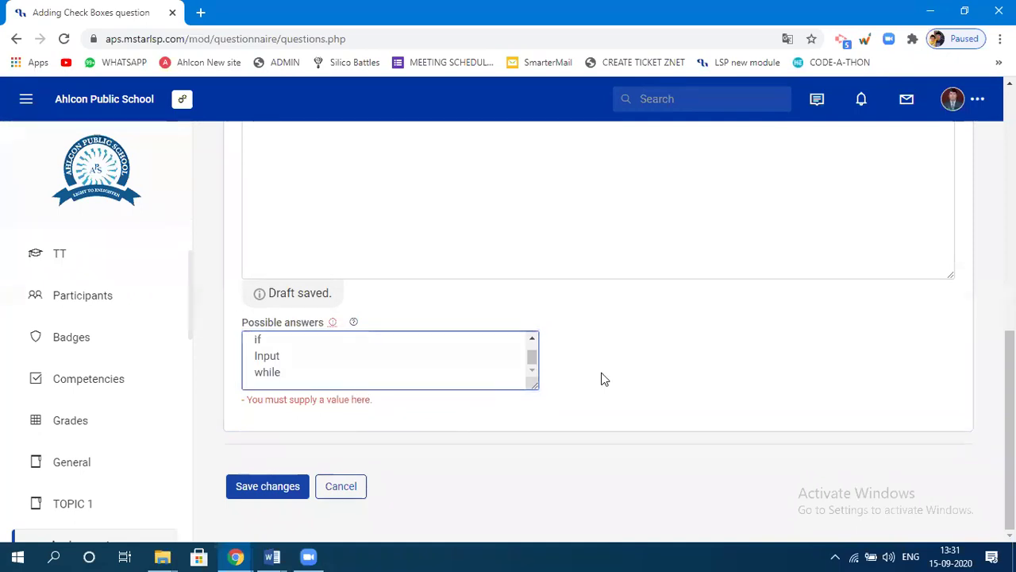
Step: Save the check boxes question Q2 and check it in the list of managed questions
scroll(397, 352, "up", 2)
left_click(258, 340)
left_click(270, 490)
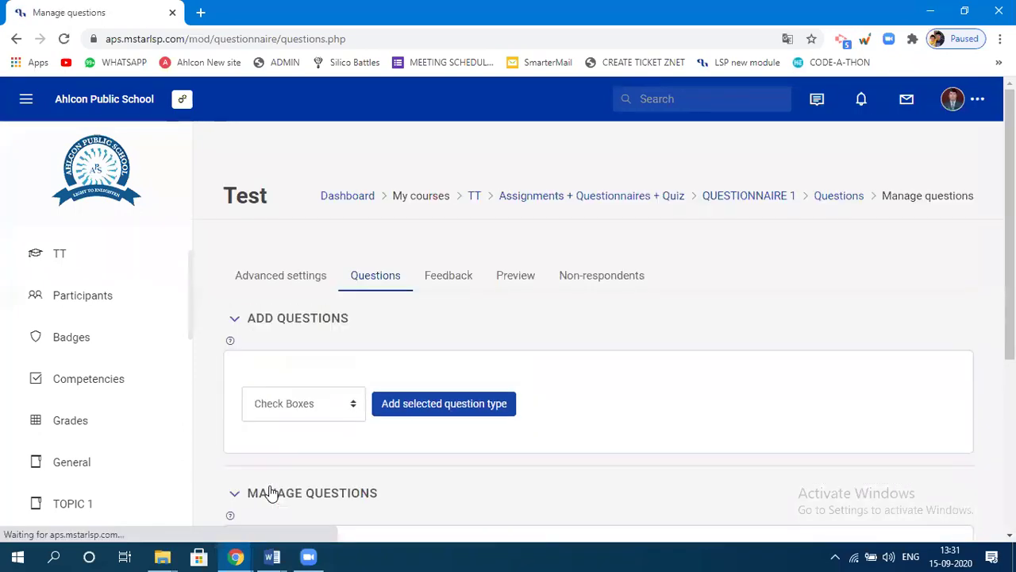
scroll(316, 450, "down", 2)
scroll(532, 444, "down", 2)
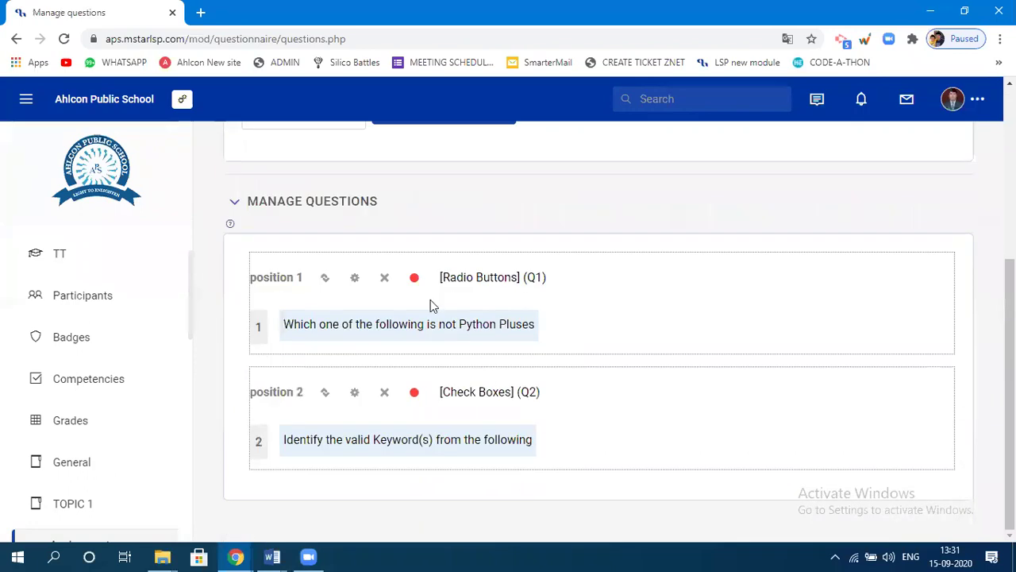
Step: Add a Yes/No question to the questionnaire and name it Q3
scroll(326, 337, "up", 3)
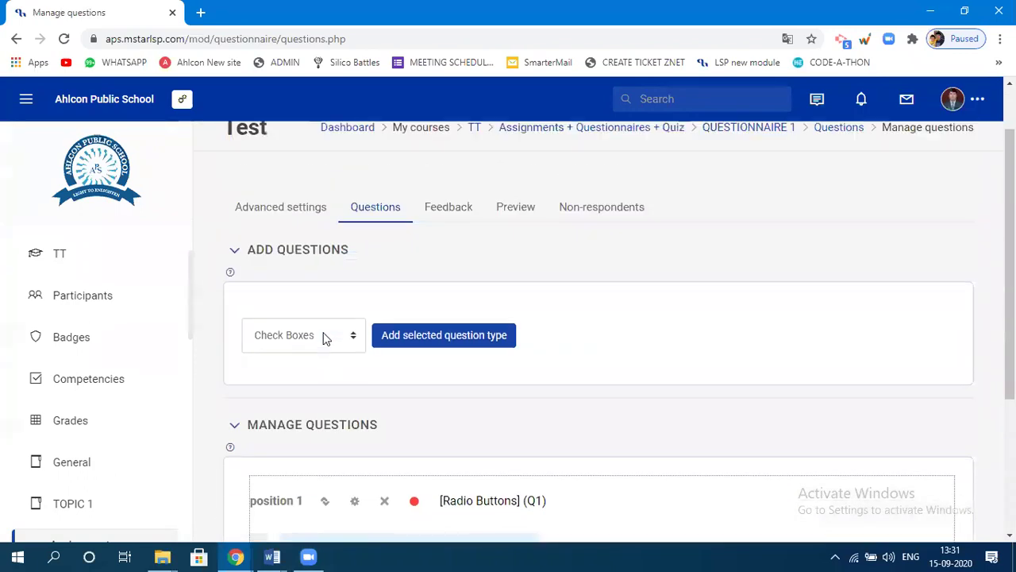
left_click(351, 333)
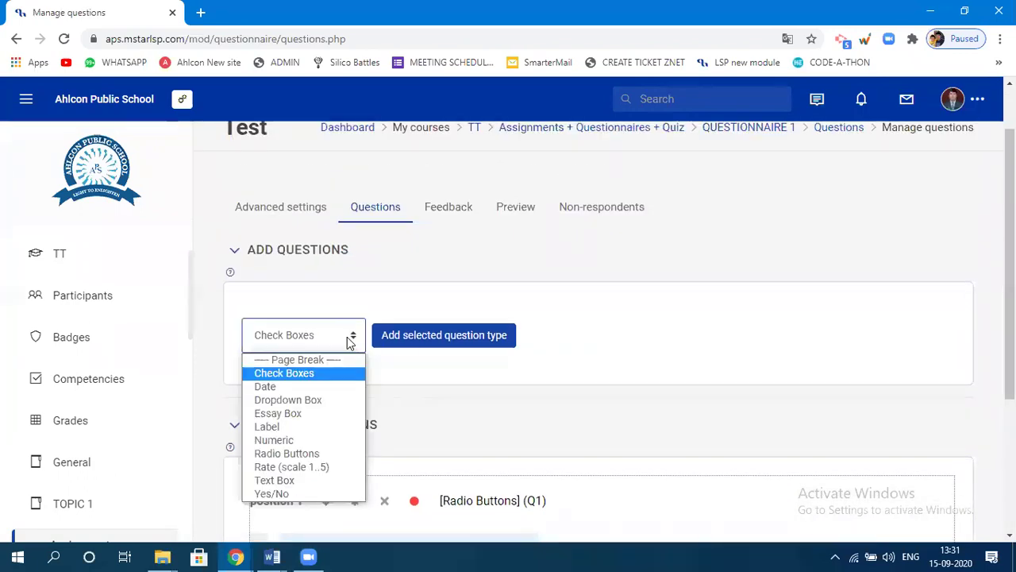
left_click(300, 495)
left_click(435, 339)
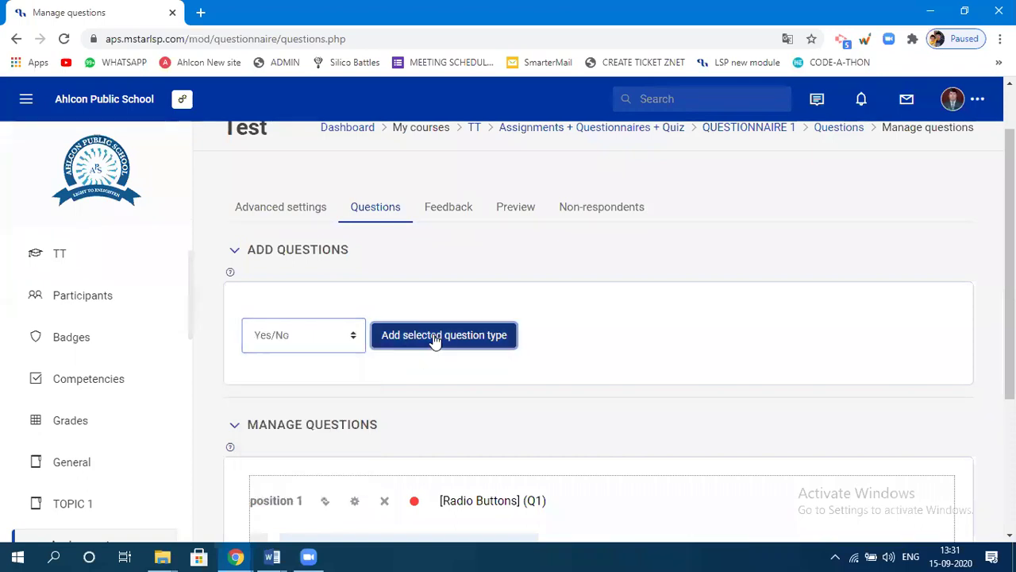
left_click(322, 400)
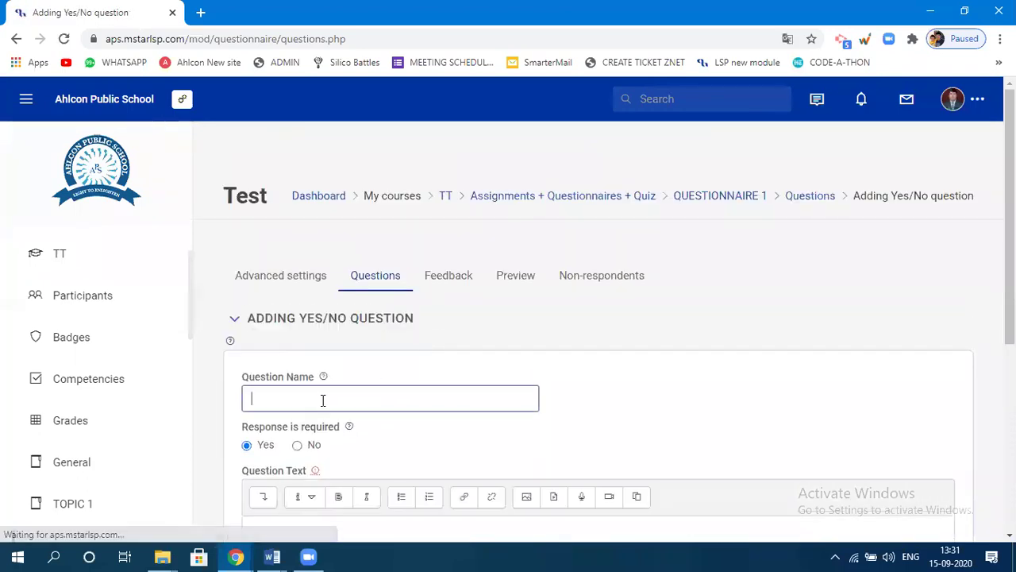
type("Q3")
Step: Enter "Python is an interpreted Language" as Q3's question text and save the question
scroll(373, 429, "down", 2)
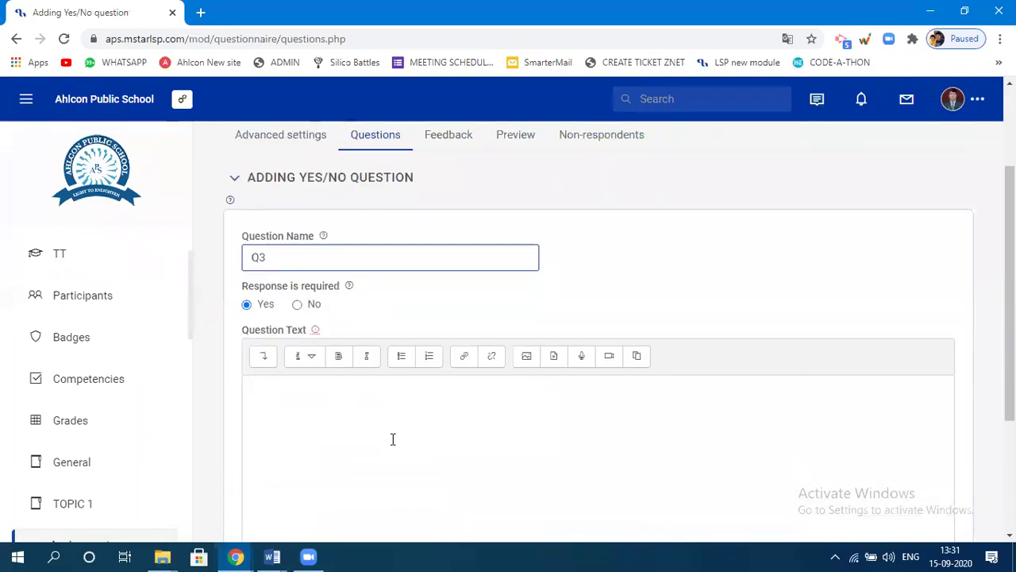
left_click(281, 393)
type("Pythoni")
key("BackSpace")
key("BackSpace")
type("is an inter")
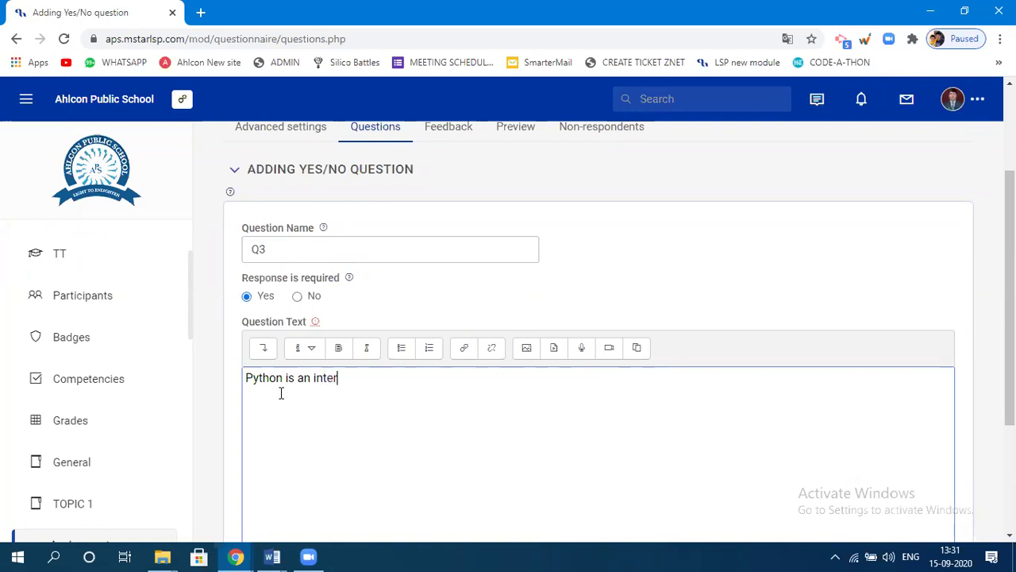
type("uage")
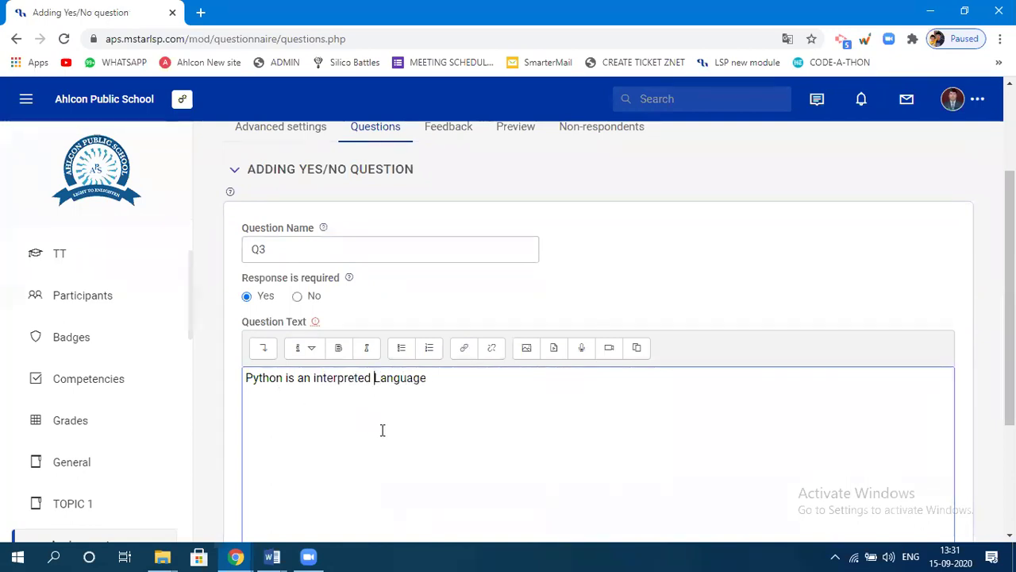
scroll(382, 429, "down", 3)
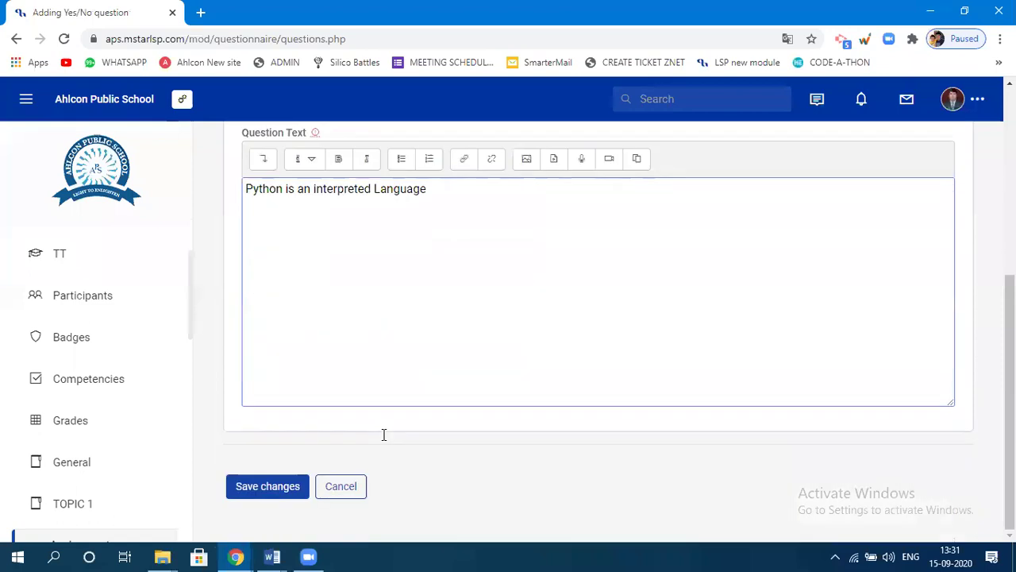
left_click(268, 486)
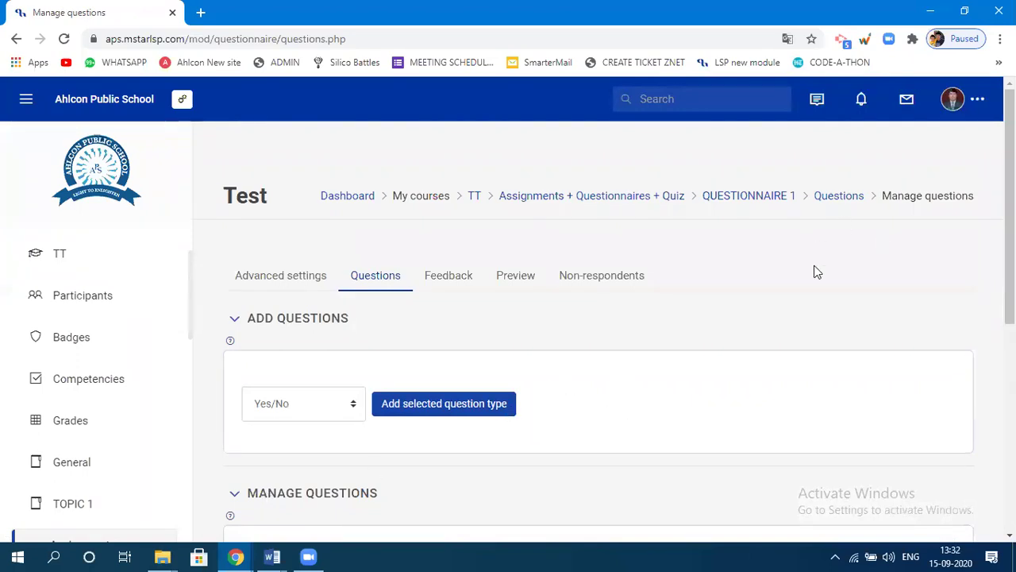
Step: Review the saved questions Q1 to Q3 on the question management page
scroll(783, 316, "down", 5)
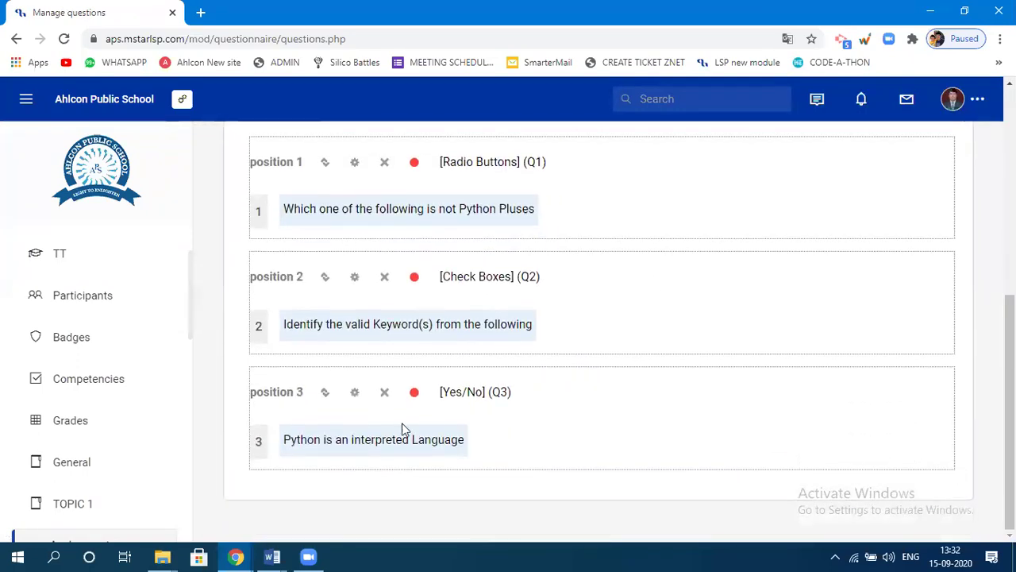
scroll(615, 469, "up", 5)
scroll(678, 390, "down", 4)
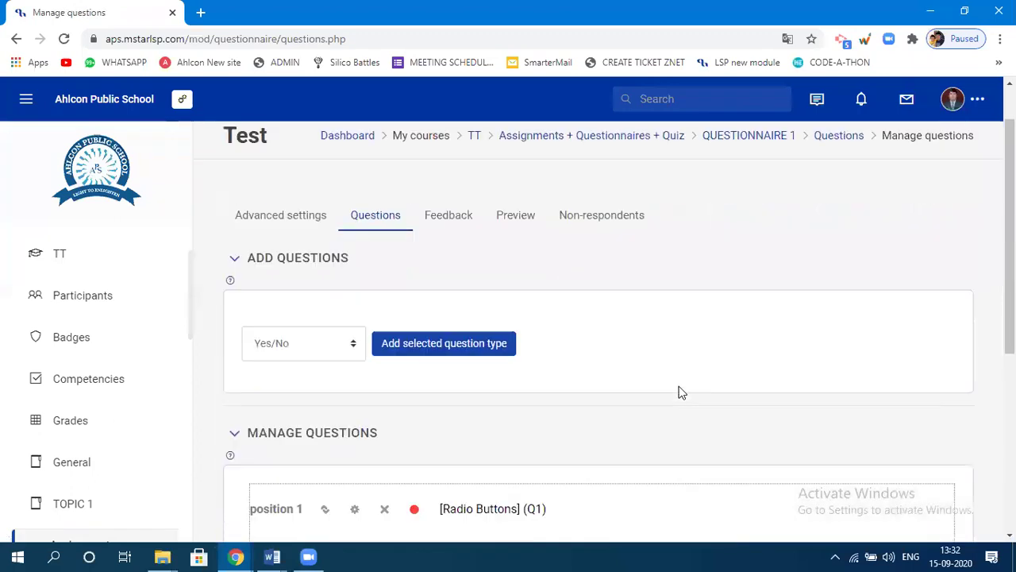
scroll(679, 393, "up", 5)
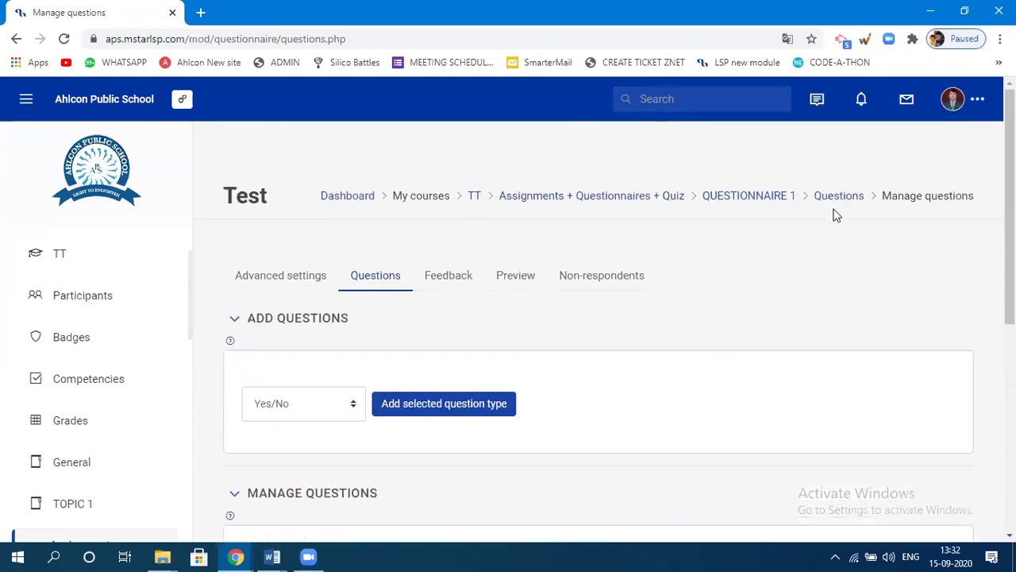
scroll(732, 363, "down", 5)
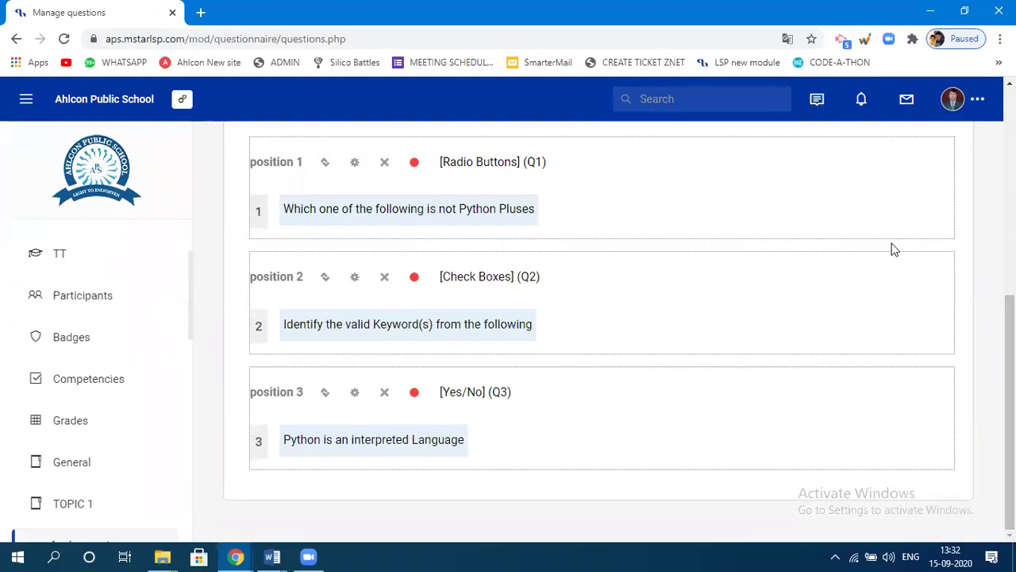
scroll(834, 213, "up", 5)
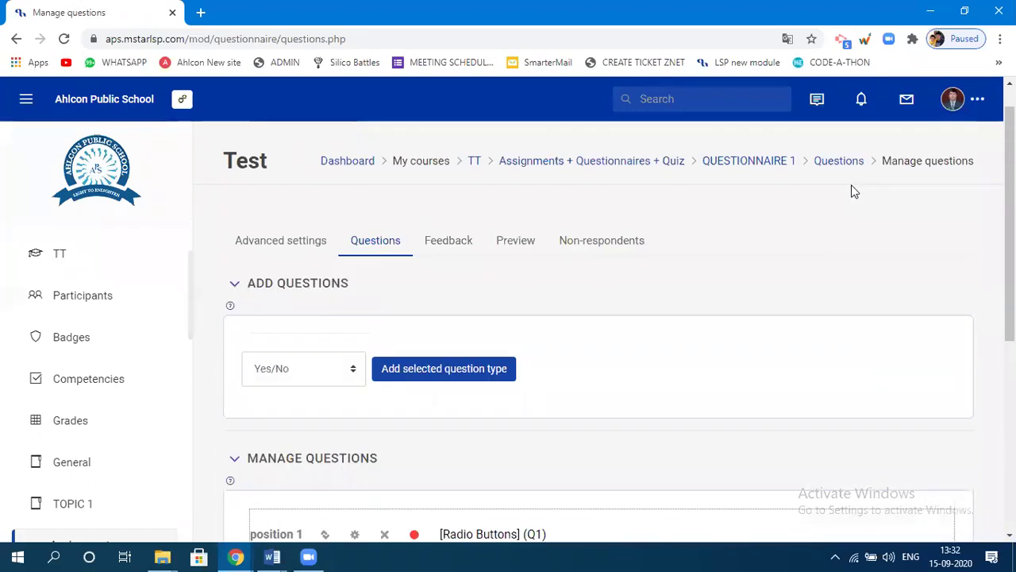
Step: Go from question management to the QUESTIONNAIRE 1 page, and switch to the student's incognito Chrome window
left_click(841, 163)
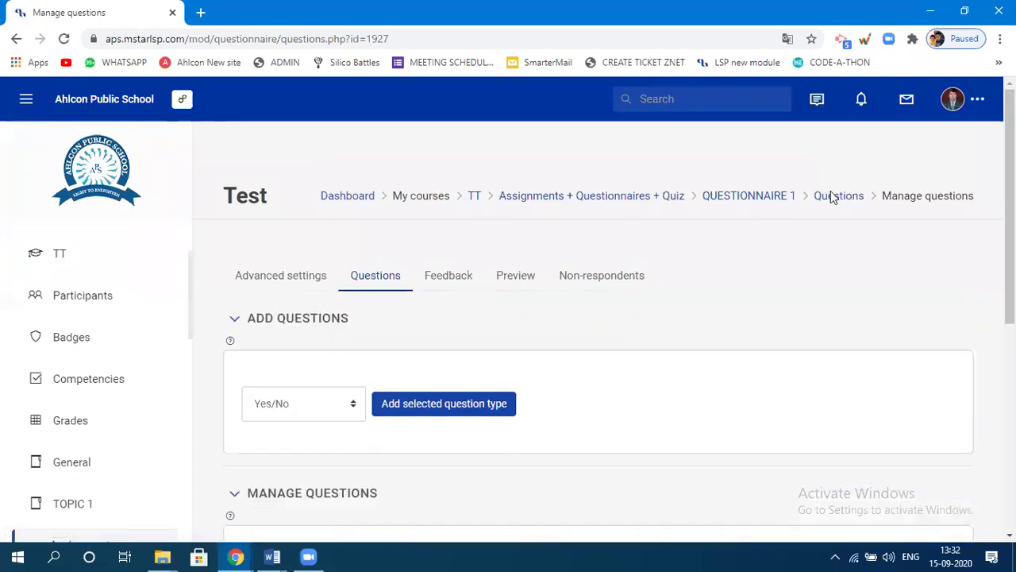
left_click(759, 204)
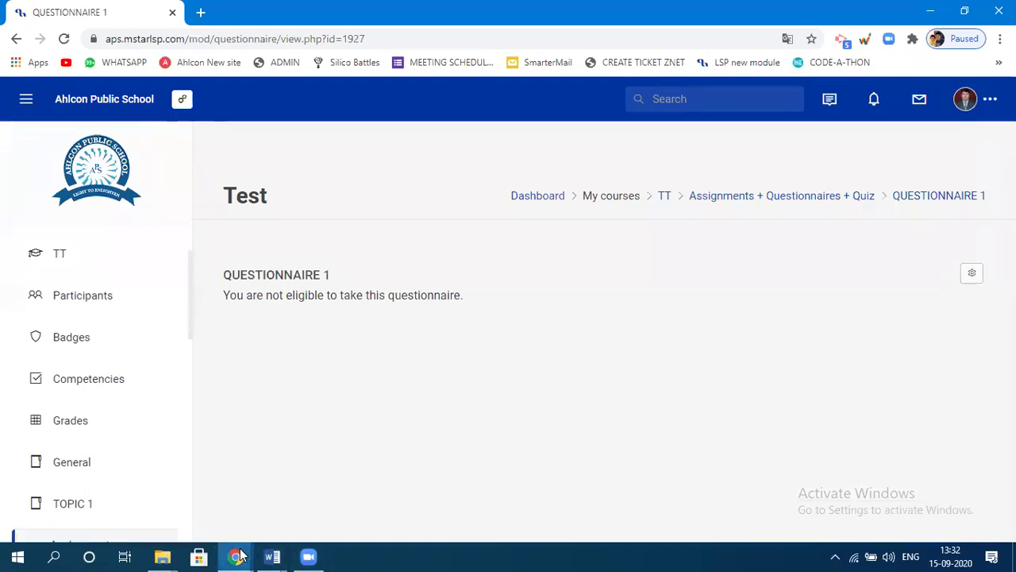
mouse_move(238, 555)
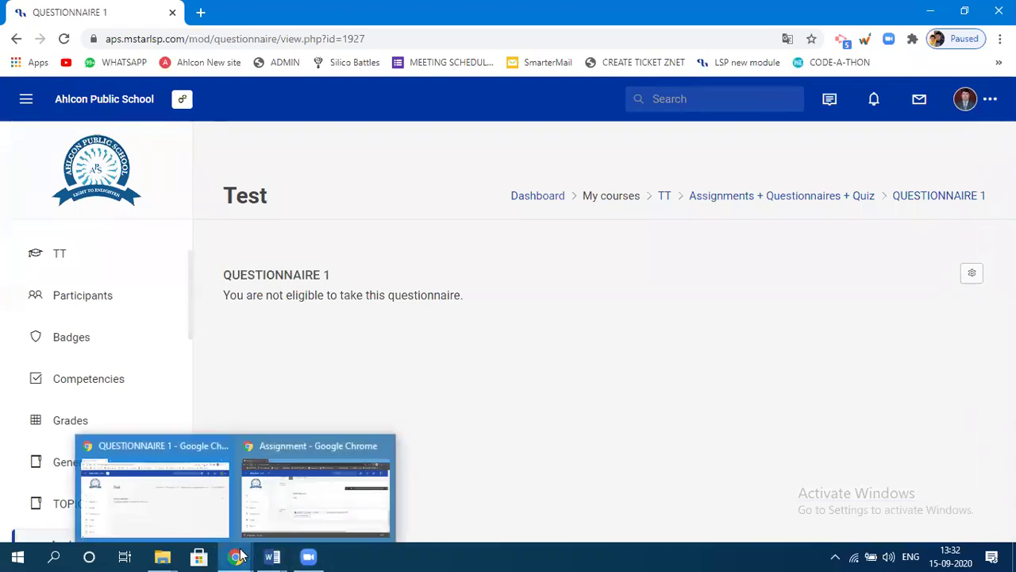
left_click(311, 444)
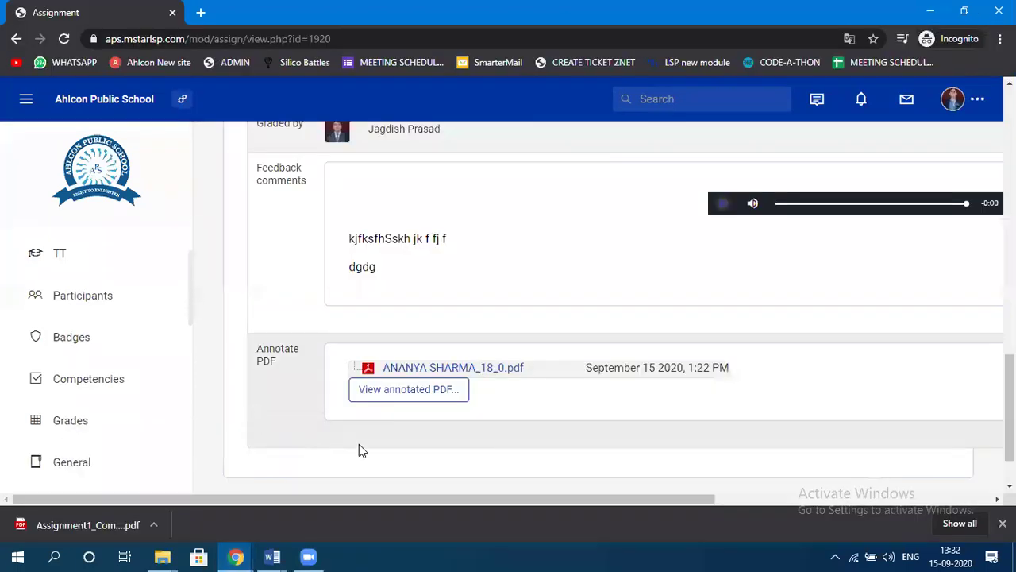
Step: Open QUESTIONNAIRE 1 under Assignments + Questionnaires + Quiz in the Test course as the student, and start answering the questions
scroll(322, 419, "up", 10)
scroll(322, 425, "up", 3)
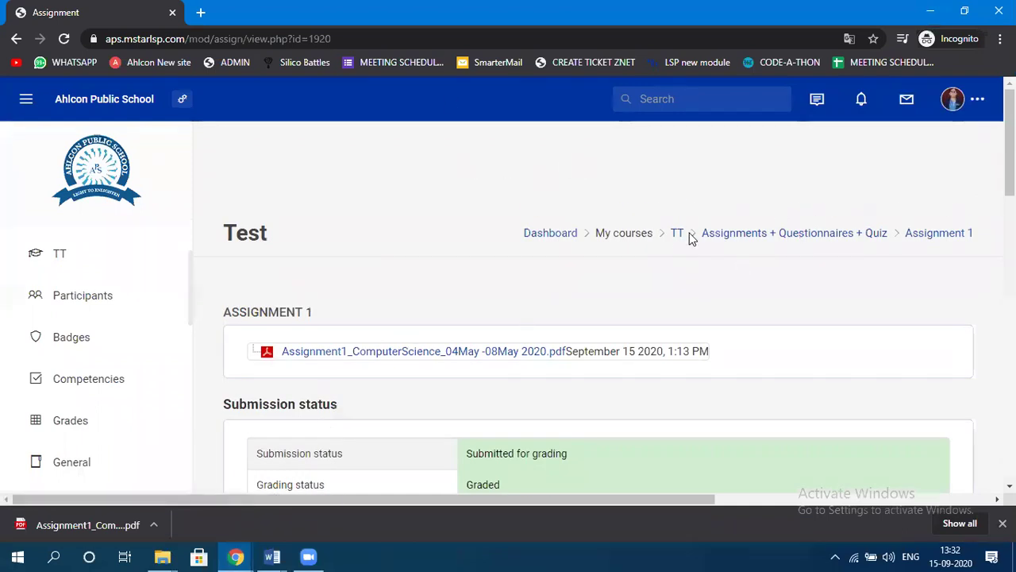
left_click(746, 238)
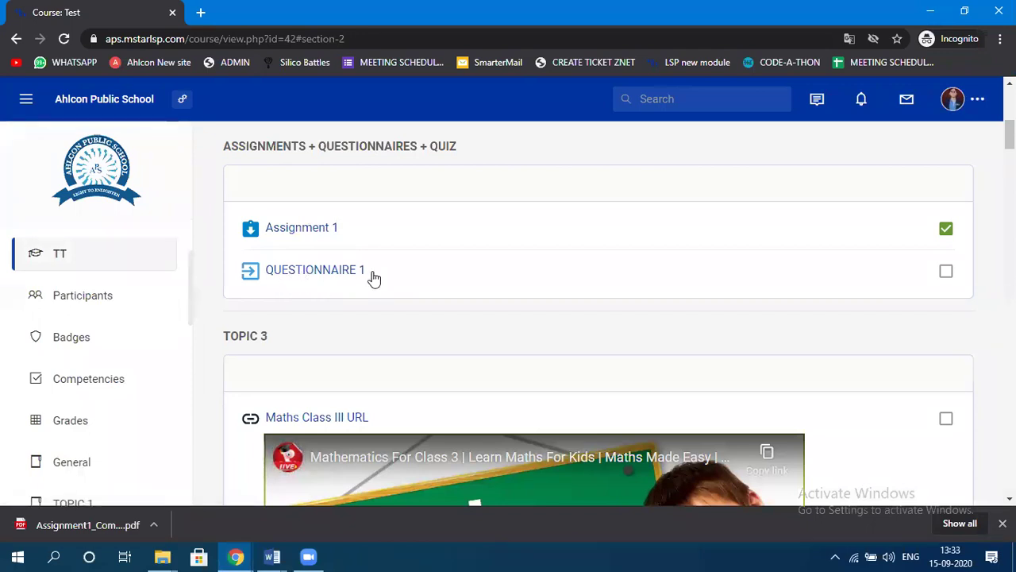
scroll(370, 278, "up", 10)
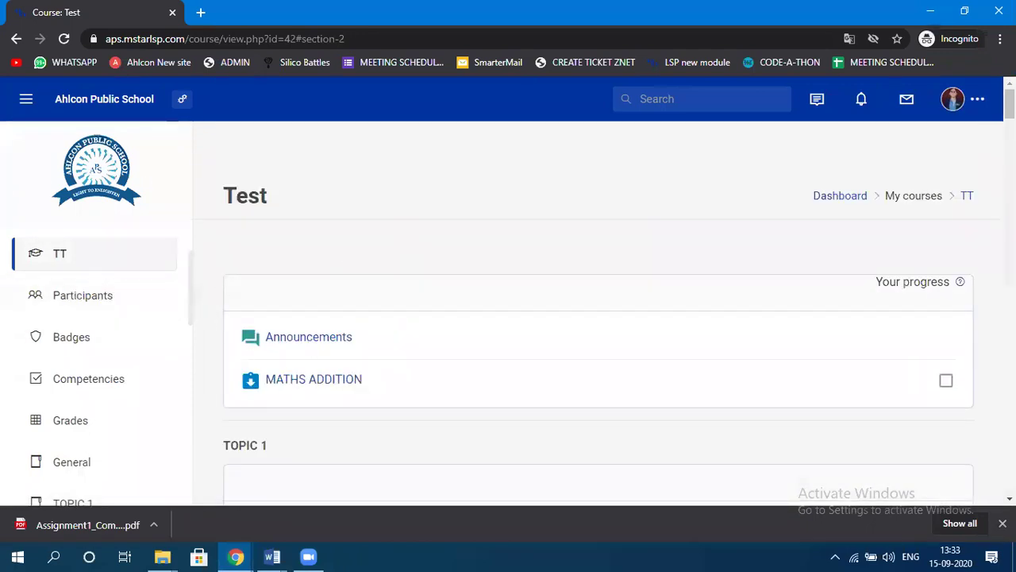
left_click(844, 198)
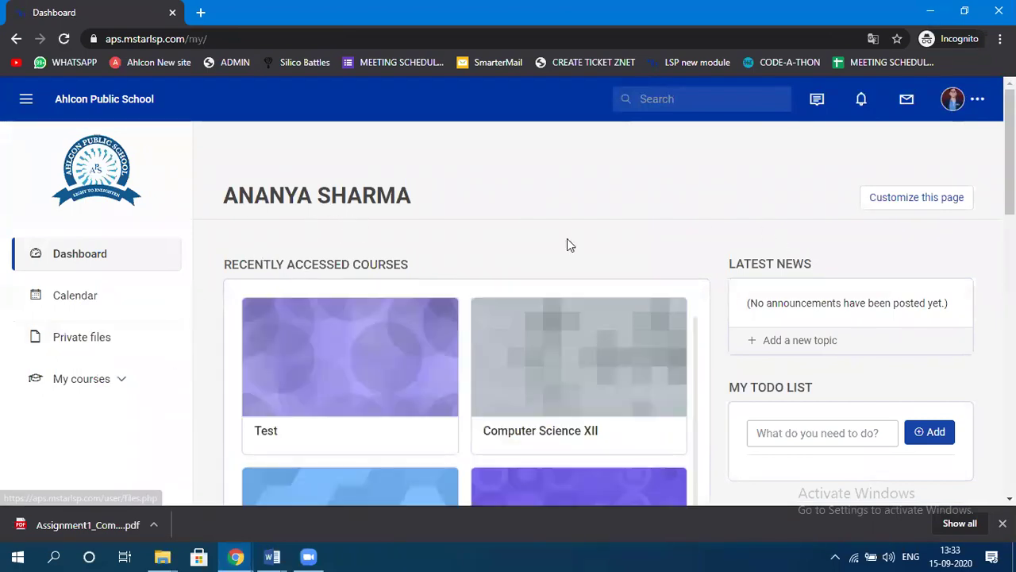
left_click(373, 397)
scroll(422, 362, "down", 5)
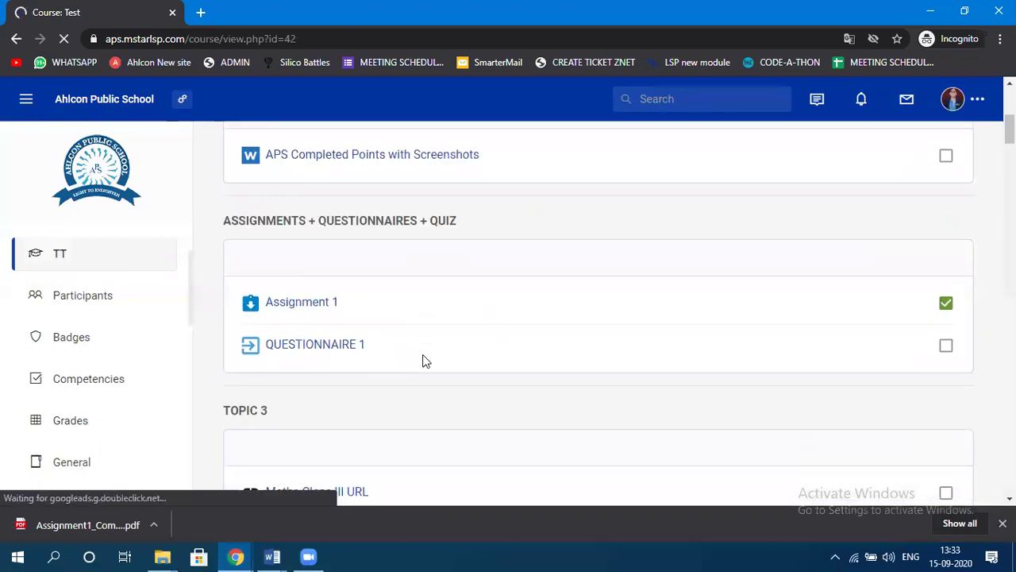
left_click(325, 350)
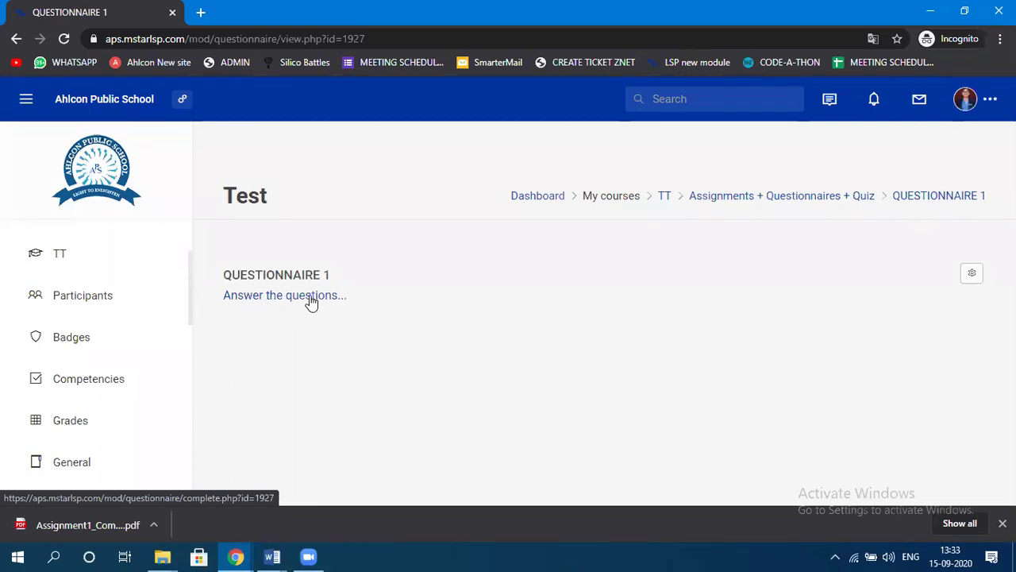
left_click(311, 302)
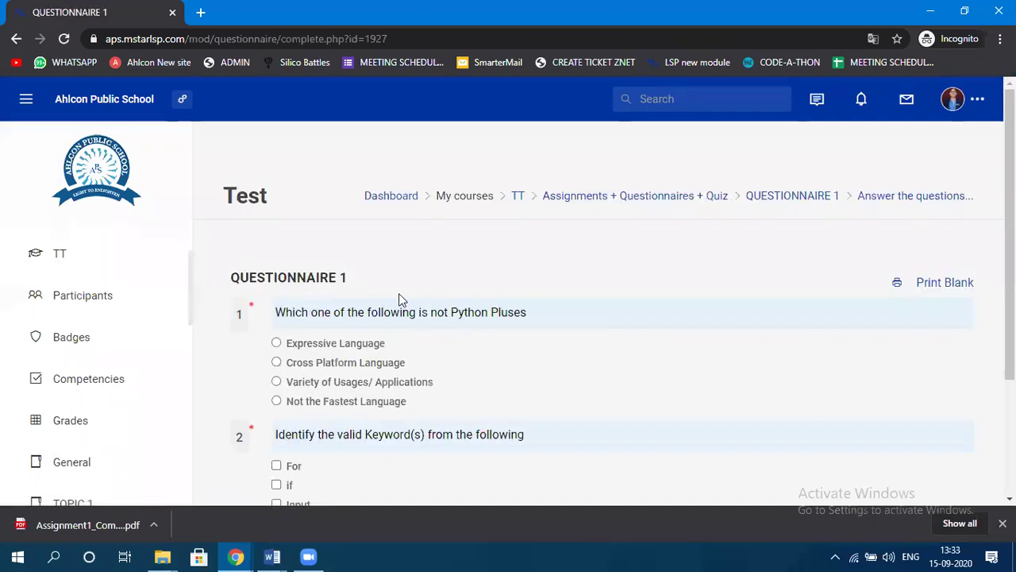
Step: Answer the three questions with "Not the Fastest Language", "if" and "Yes", and submit the questionnaire
scroll(397, 250, "down", 2)
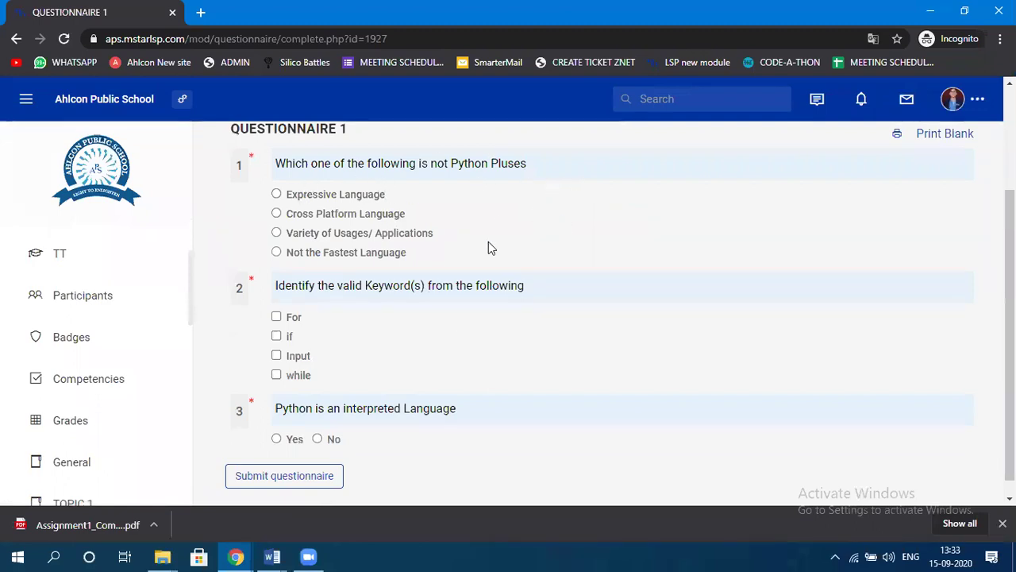
left_click(314, 252)
left_click(276, 337)
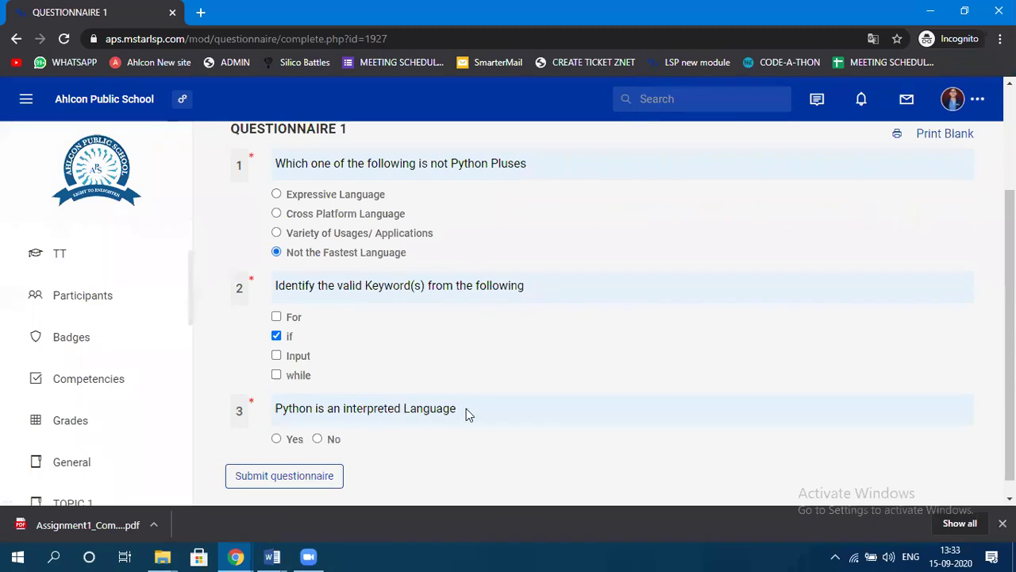
left_click(276, 439)
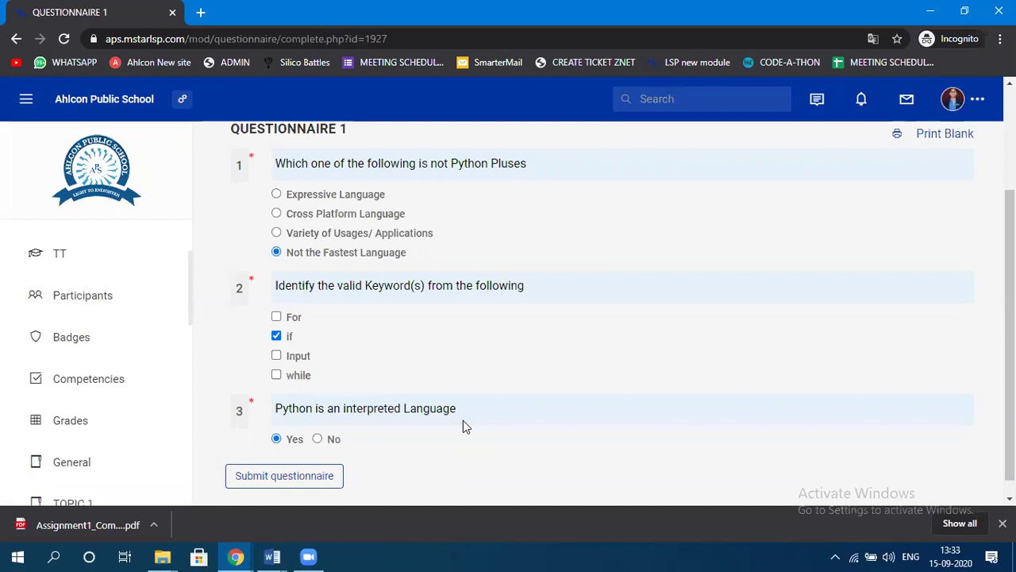
left_click(294, 484)
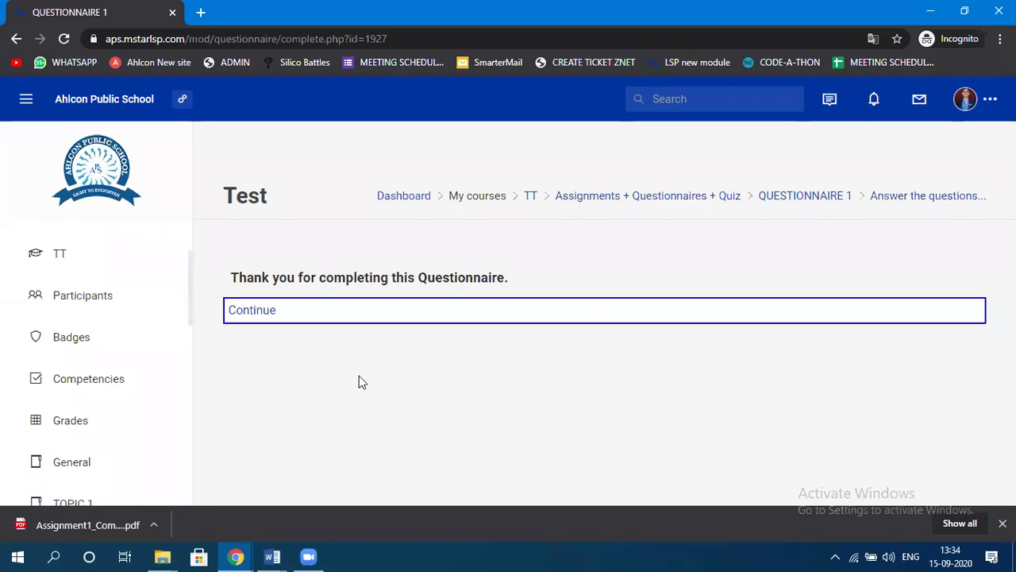
Step: Switch to the teacher's Chrome window, reload QUESTIONNAIRE 1 through the course page and open all its responses
mouse_move(235, 556)
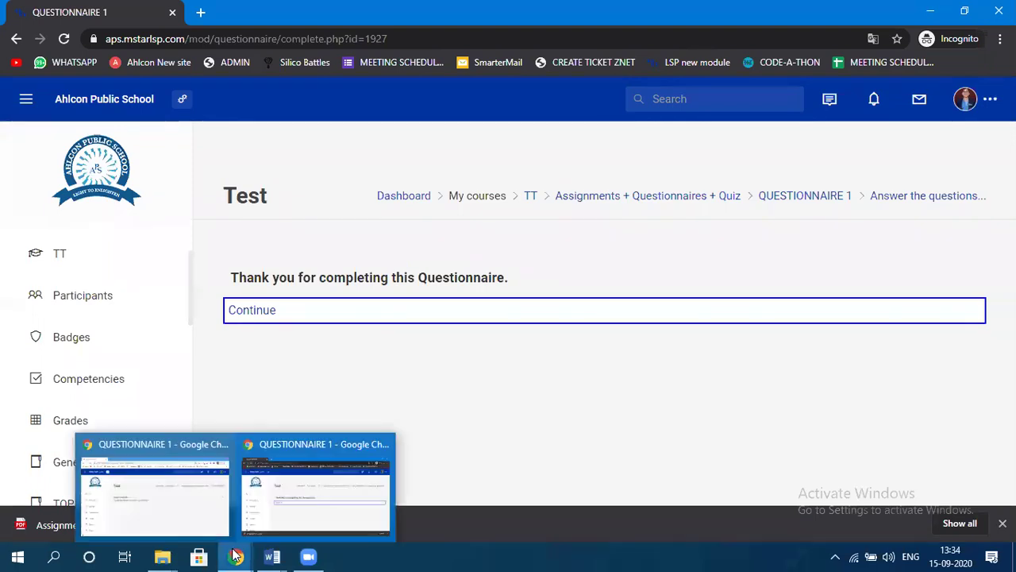
left_click(150, 445)
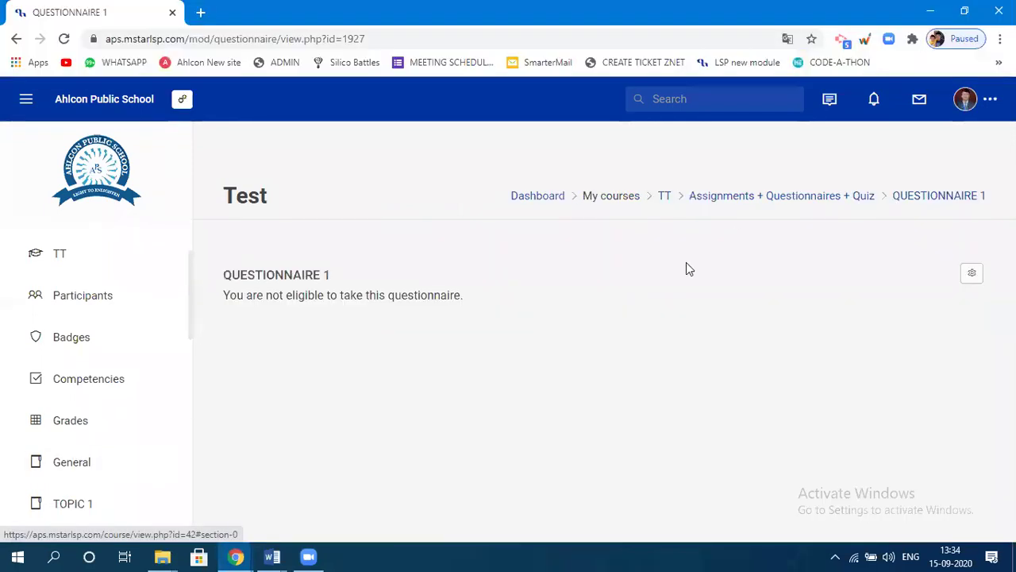
left_click(732, 200)
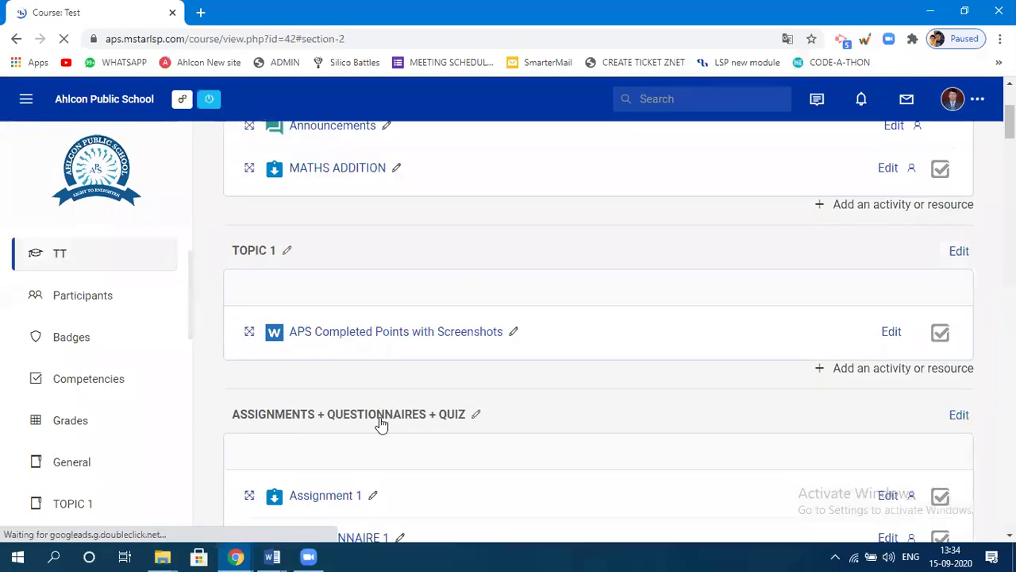
left_click(347, 285)
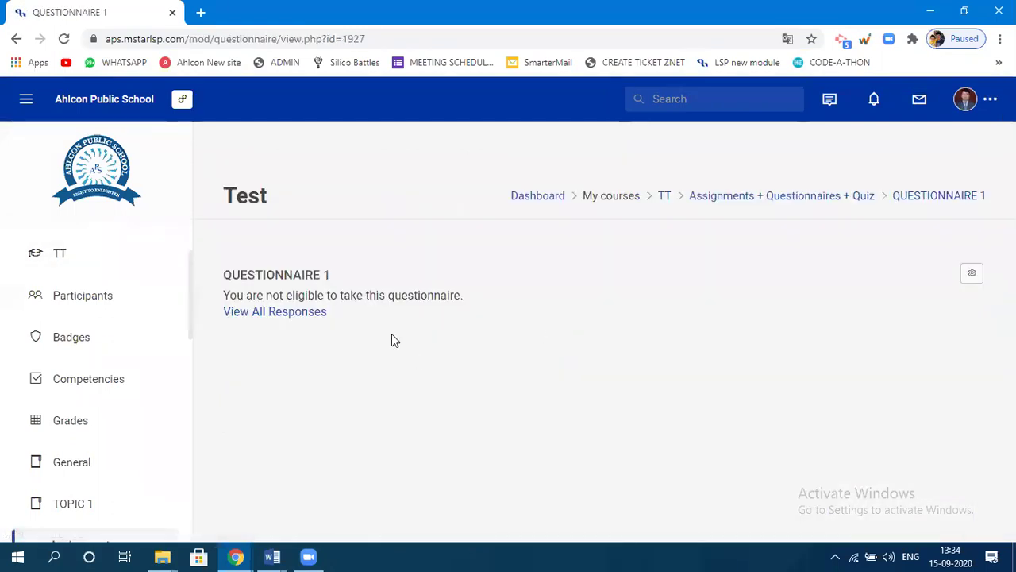
left_click(295, 318)
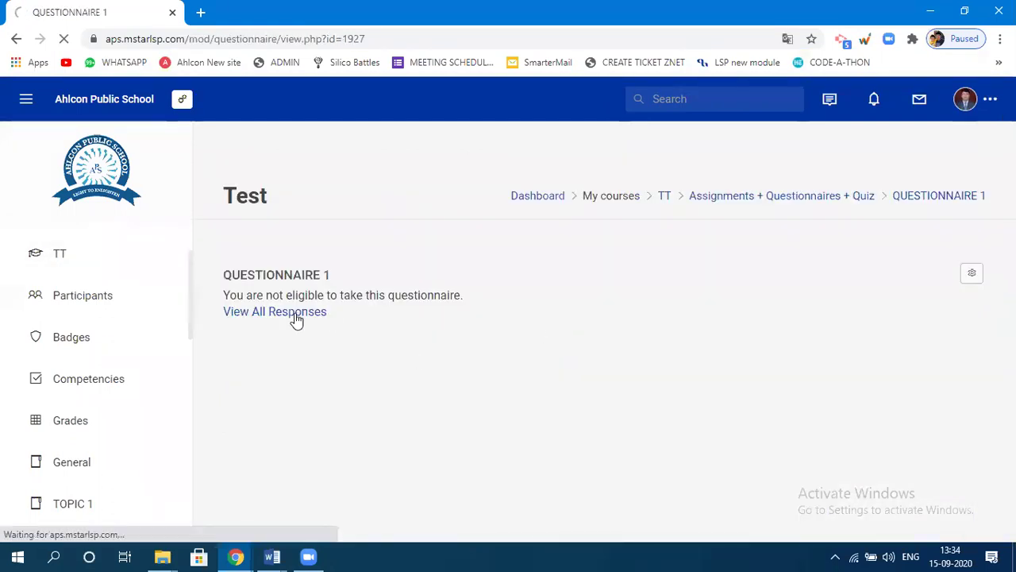
Step: Examine the response summary of QUESTIONNAIRE 1, checking the chosen answers, averages and totals for all three questions
scroll(684, 430, "down", 5)
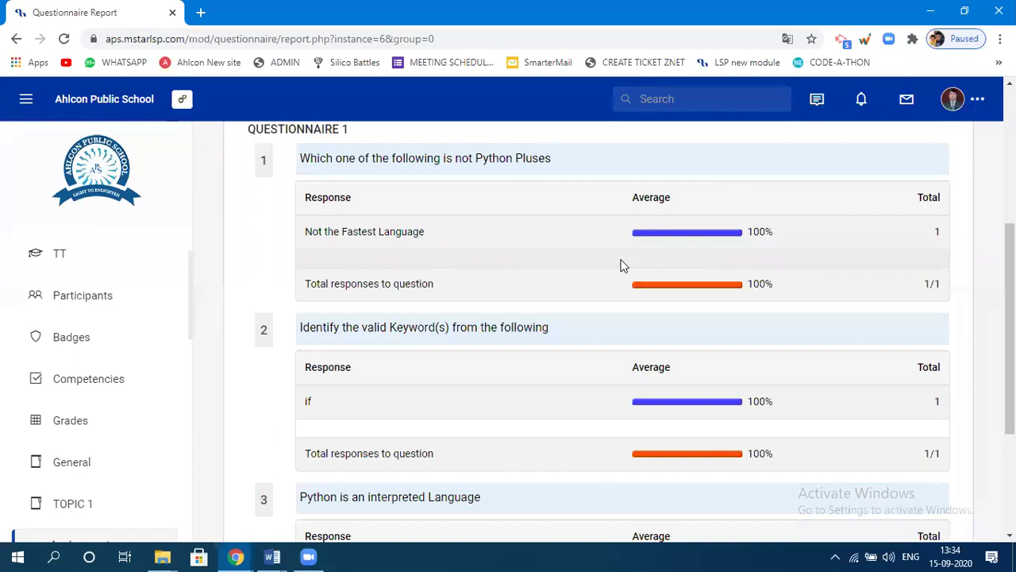
scroll(755, 444, "down", 2)
scroll(762, 417, "up", 2)
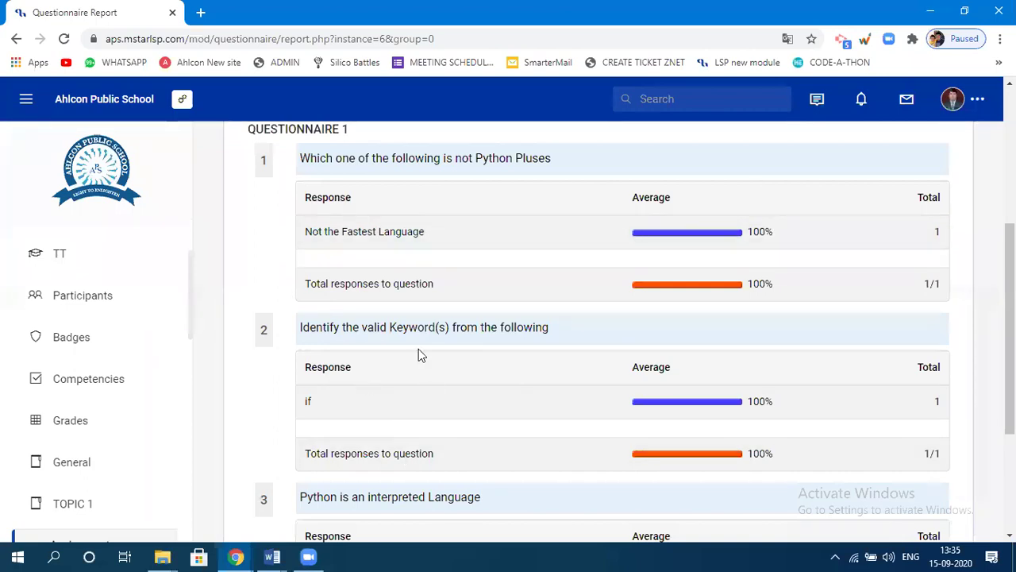
scroll(418, 351, "down", 3)
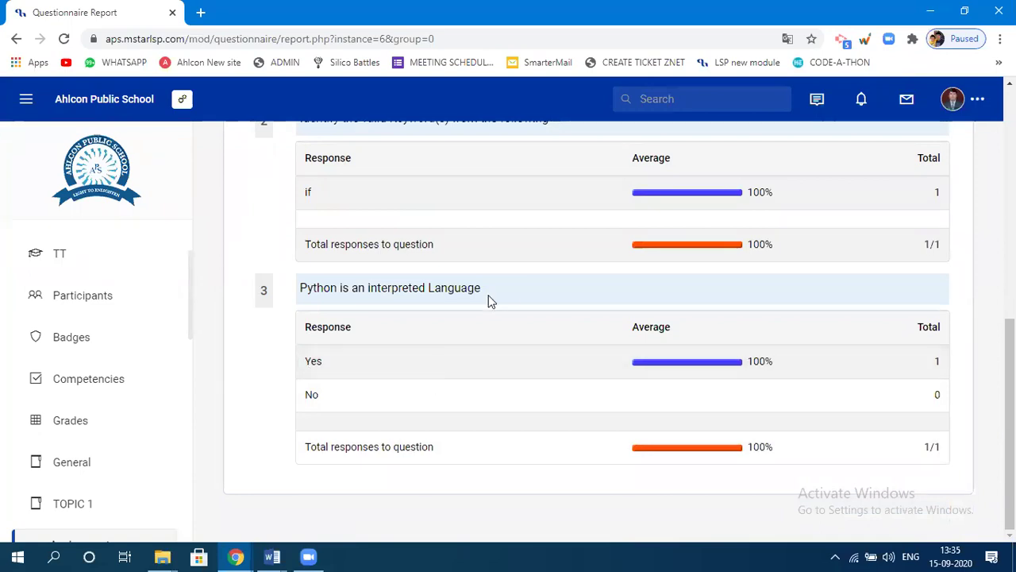
scroll(487, 299, "up", 5)
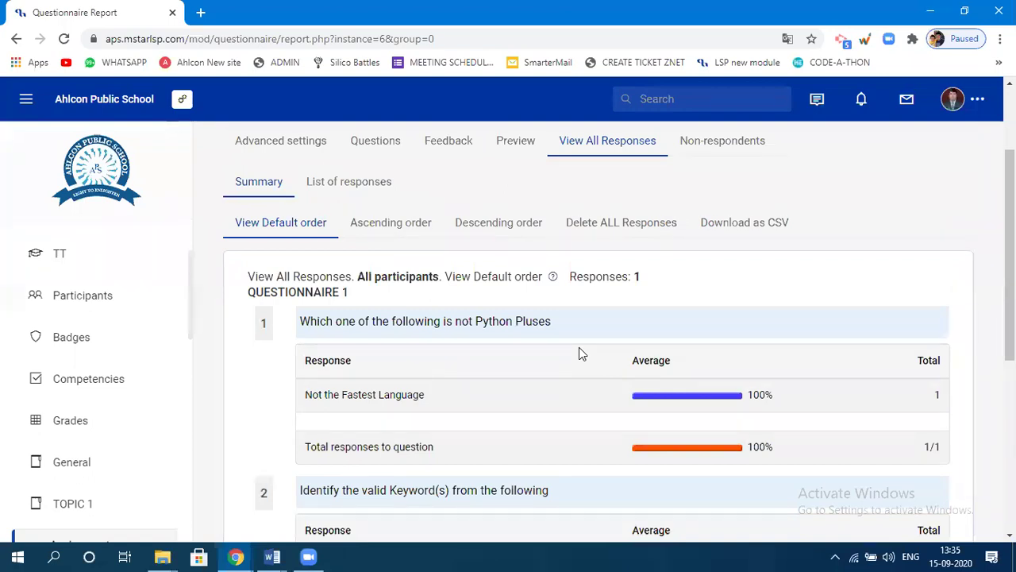
scroll(512, 342, "down", 1)
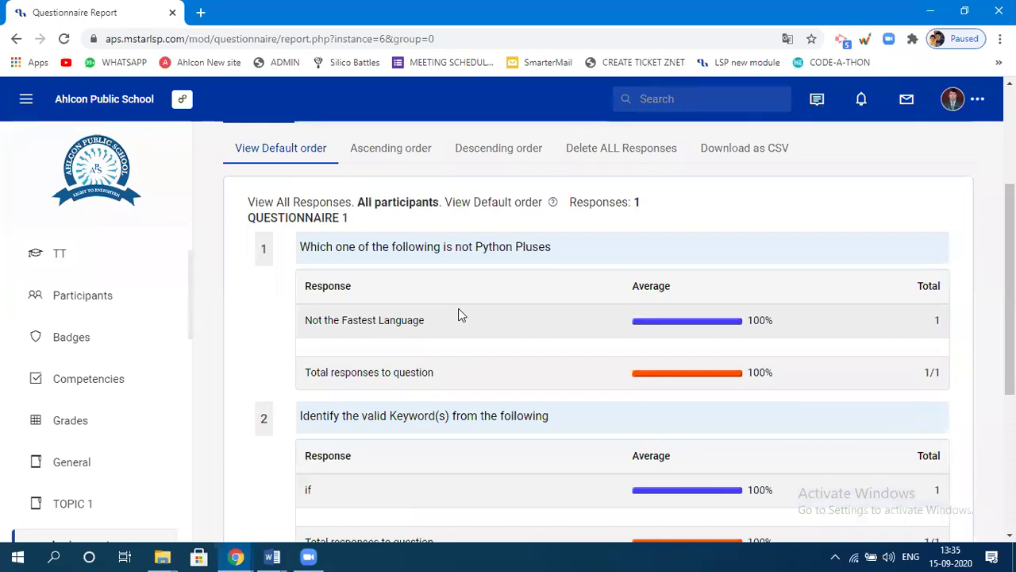
scroll(482, 189, "up", 3)
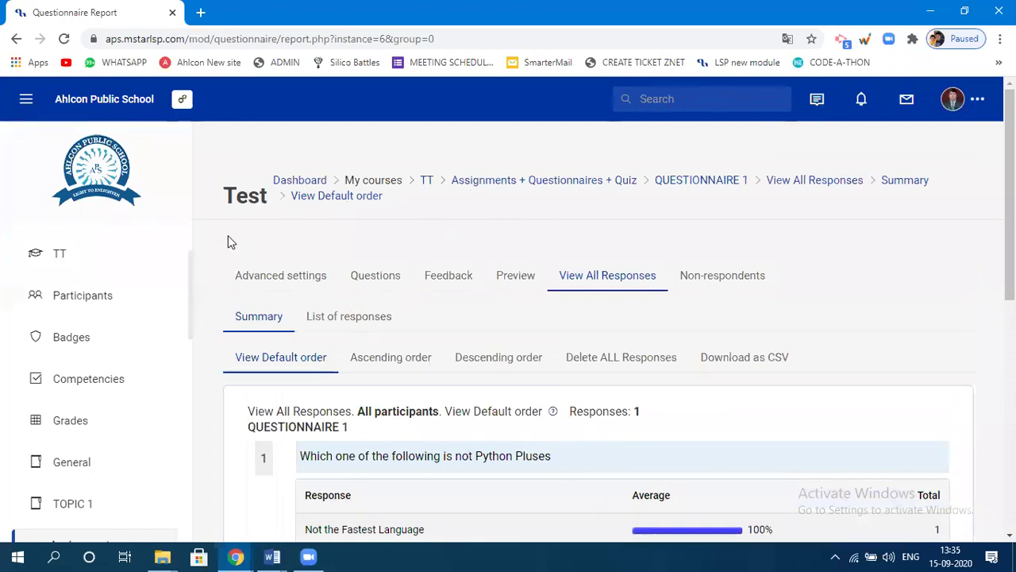
mouse_move(242, 555)
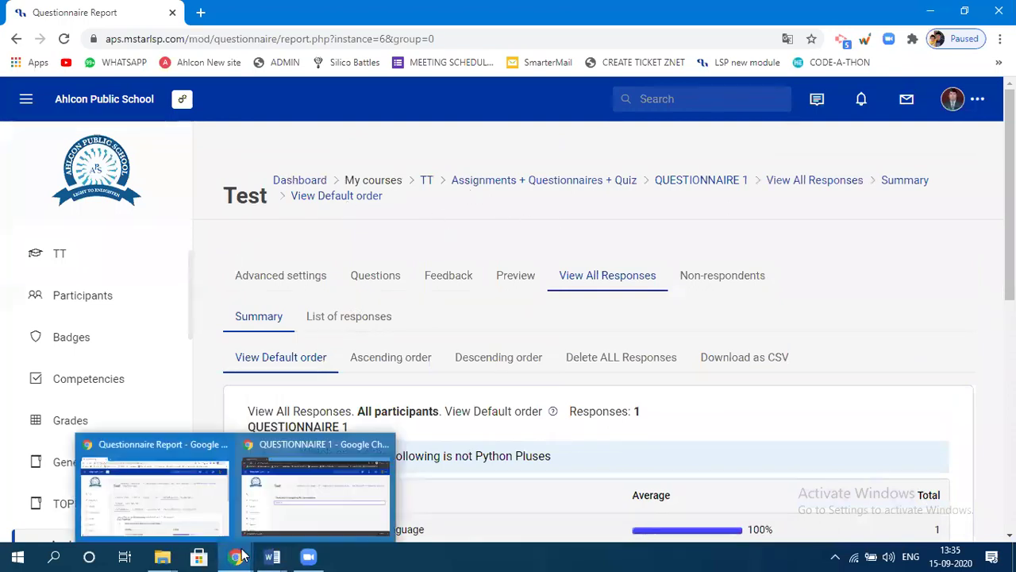
left_click(153, 443)
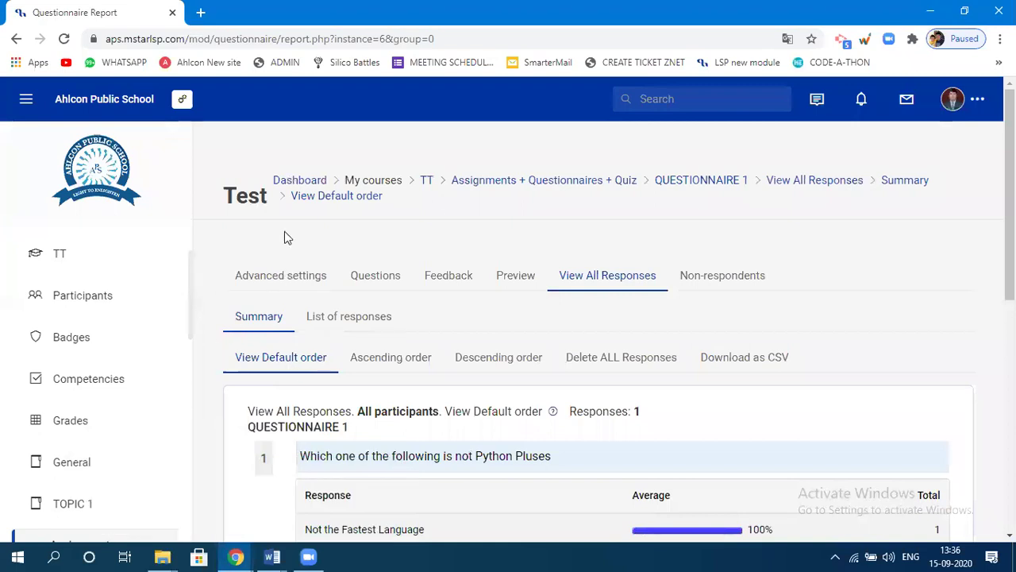
Step: Return to the dashboard and open the Test course at its Assignments + Questionnaires + Quiz section
left_click(562, 282)
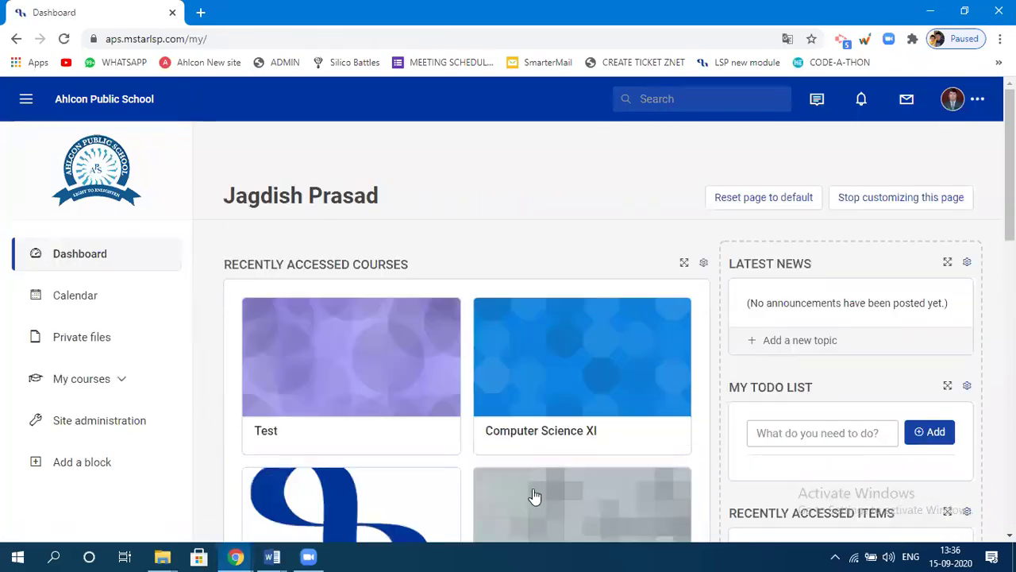
left_click(369, 366)
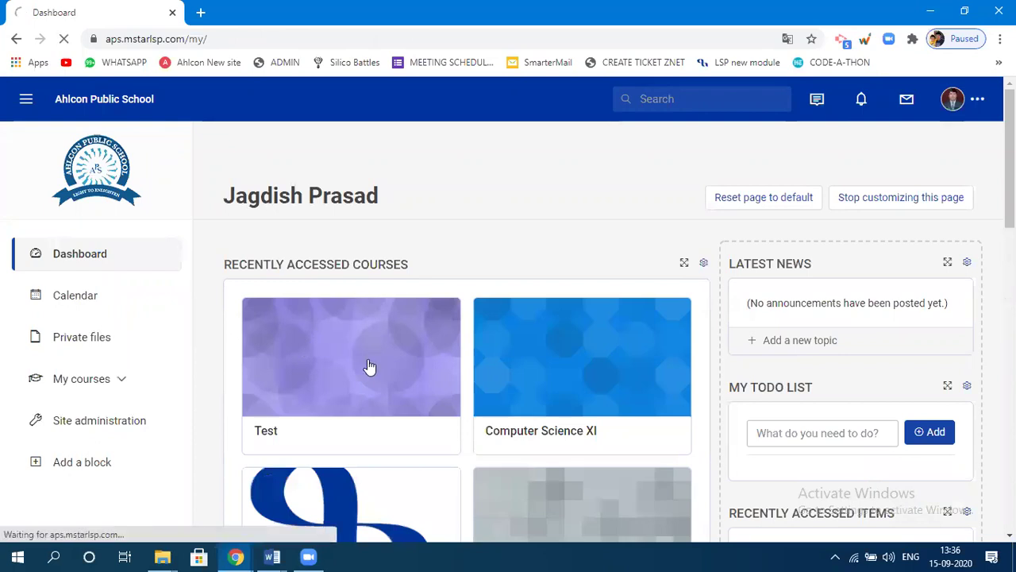
scroll(460, 421, "down", 2)
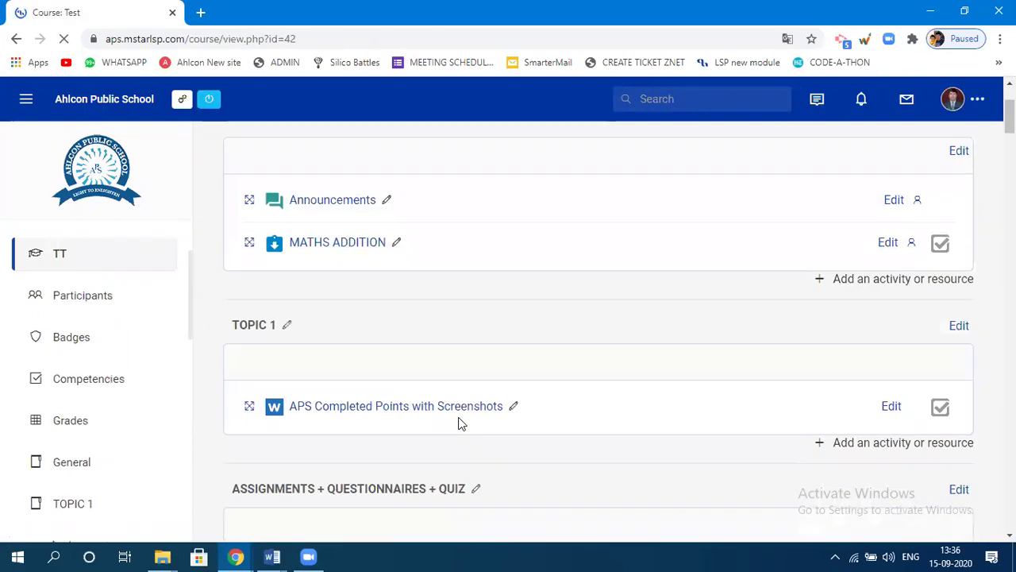
scroll(460, 422, "down", 3)
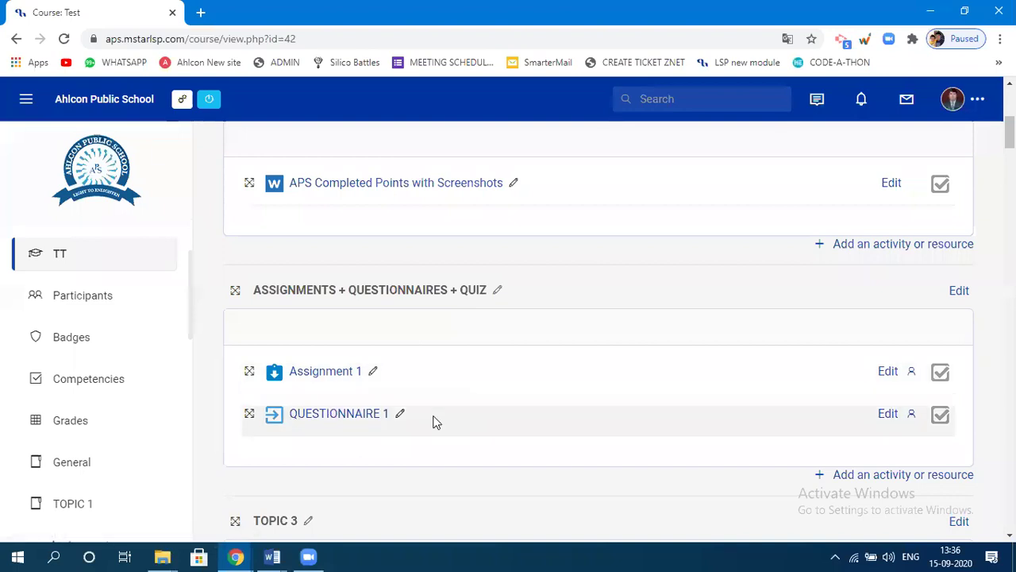
Step: Add a Quiz activity to the Assignments + Questionnaires + Quiz section of the Test course
left_click(902, 479)
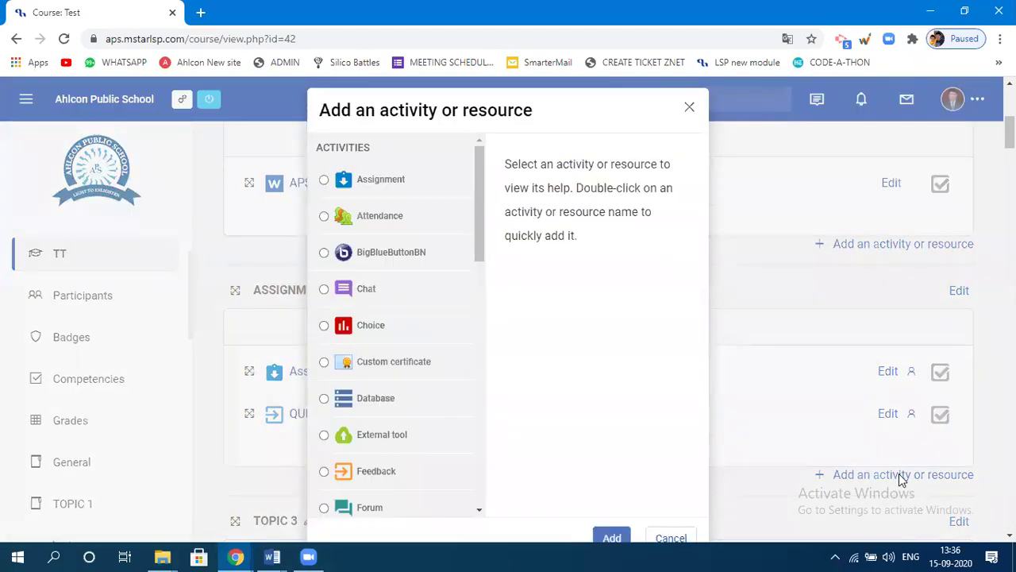
scroll(396, 326, "down", 2)
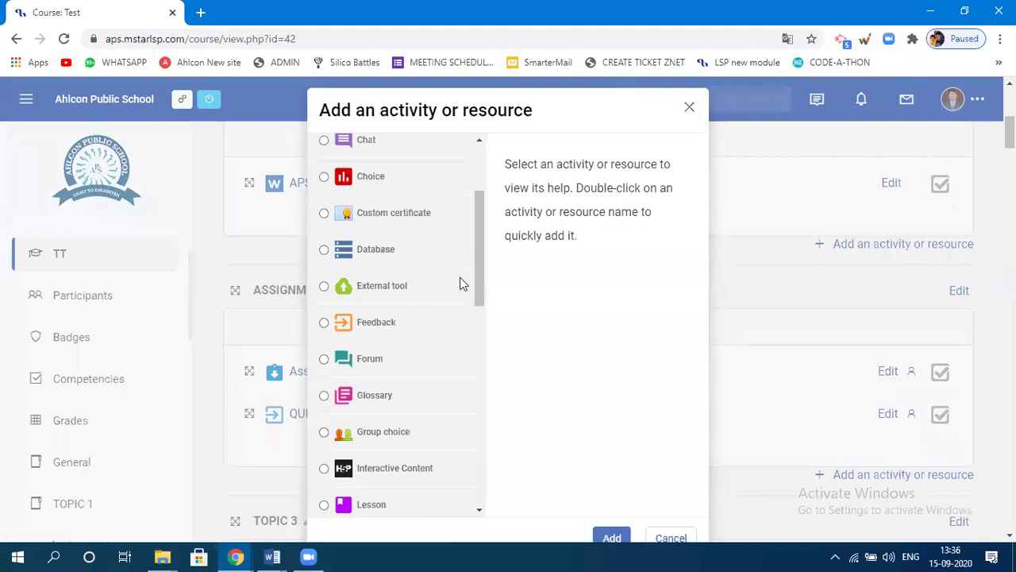
left_click_drag(480, 266, 473, 313)
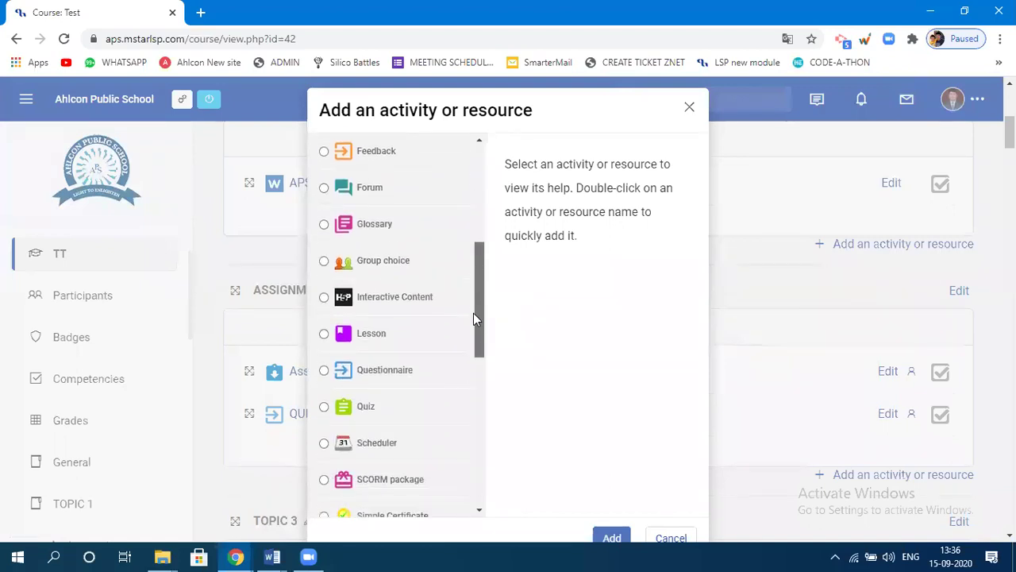
left_click(367, 411)
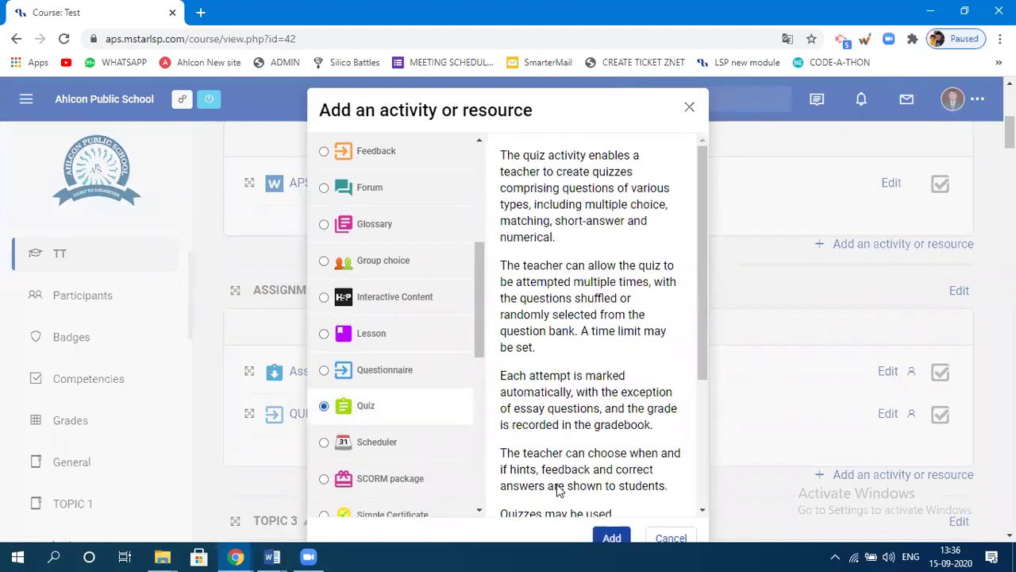
left_click(611, 538)
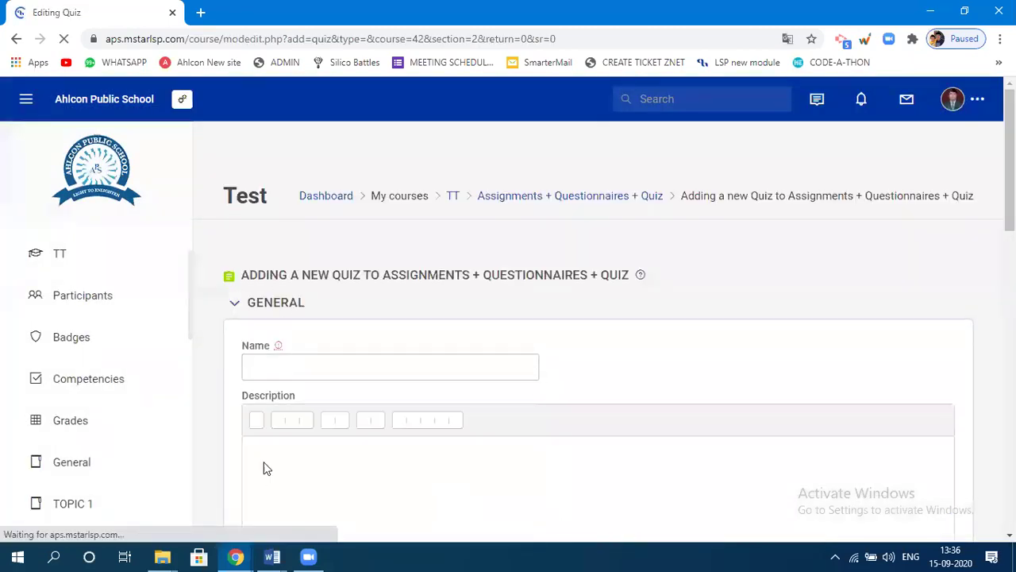
Step: Name the new quiz "QUIZ 1" and leave its description empty
left_click(281, 372)
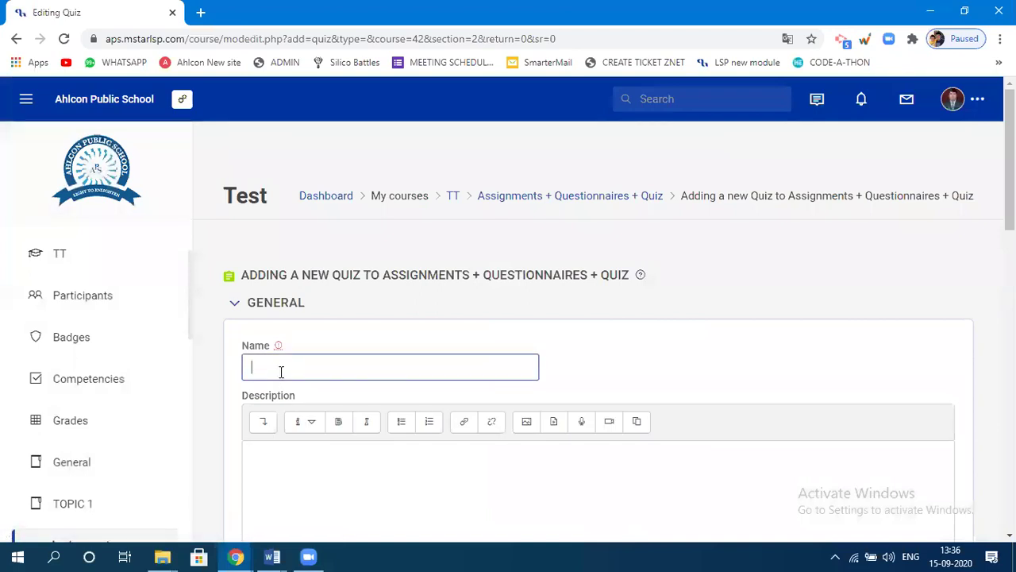
type("qui")
key("BackSpace")
key("BackSpace")
key("BackSpace")
key("BackSpace")
key("BackSpace")
type("QUIZ 1")
scroll(326, 371, "down", 2)
left_click(325, 366)
Step: Set the quiz layout to start a new page at every question
scroll(352, 392, "down", 5)
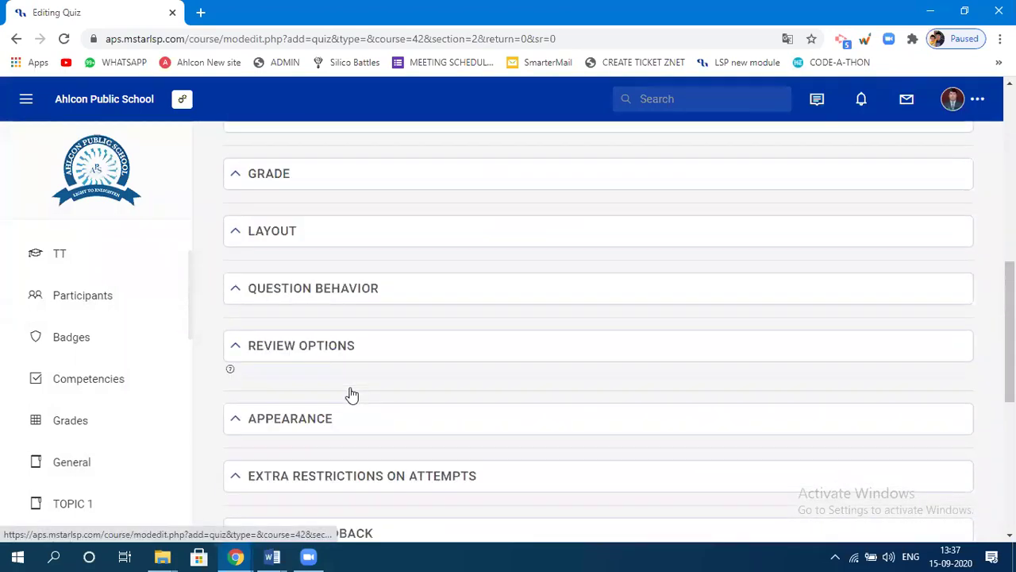
scroll(352, 395, "up", 1)
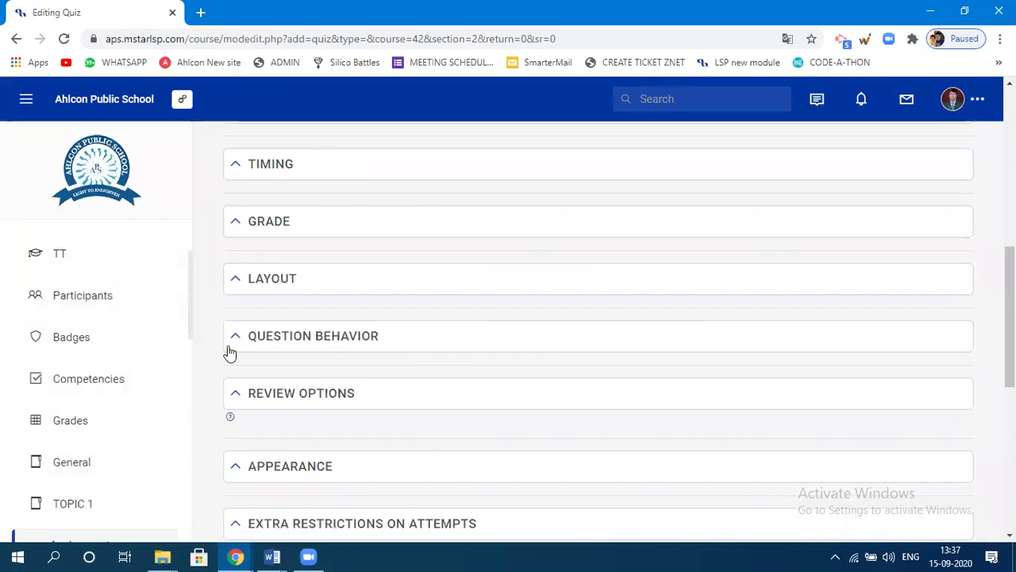
left_click(275, 282)
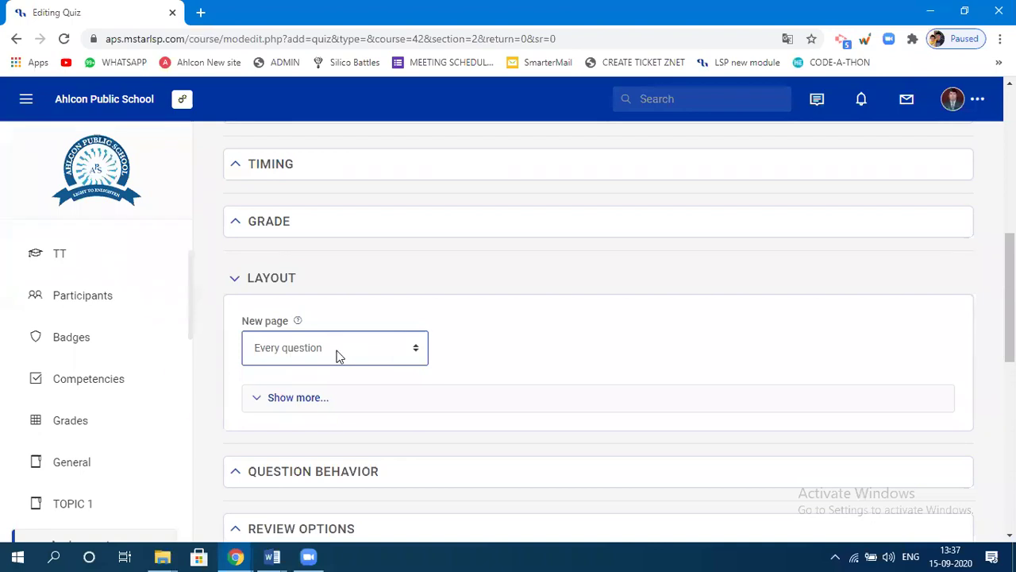
left_click(302, 354)
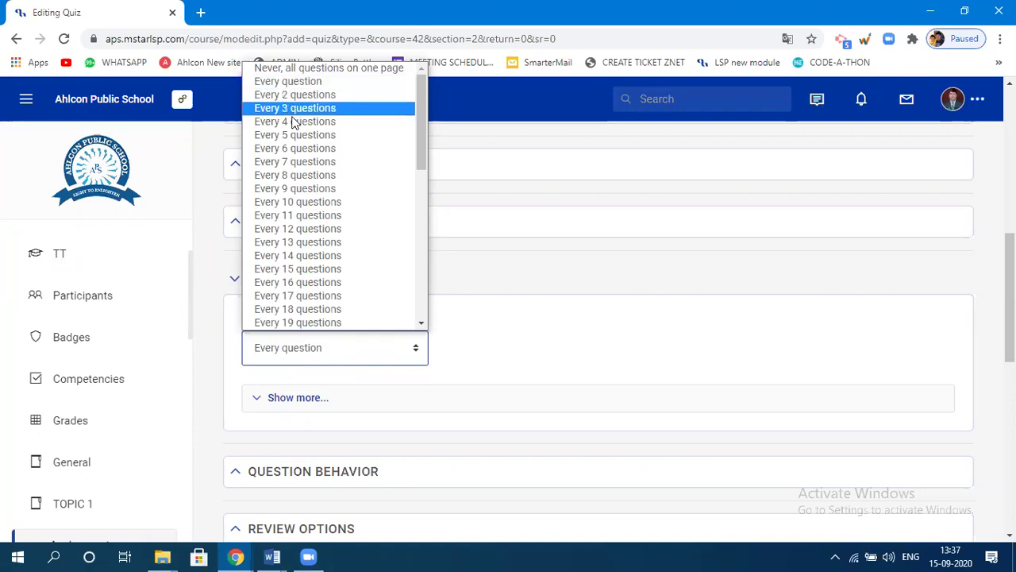
left_click_drag(421, 151, 417, 110)
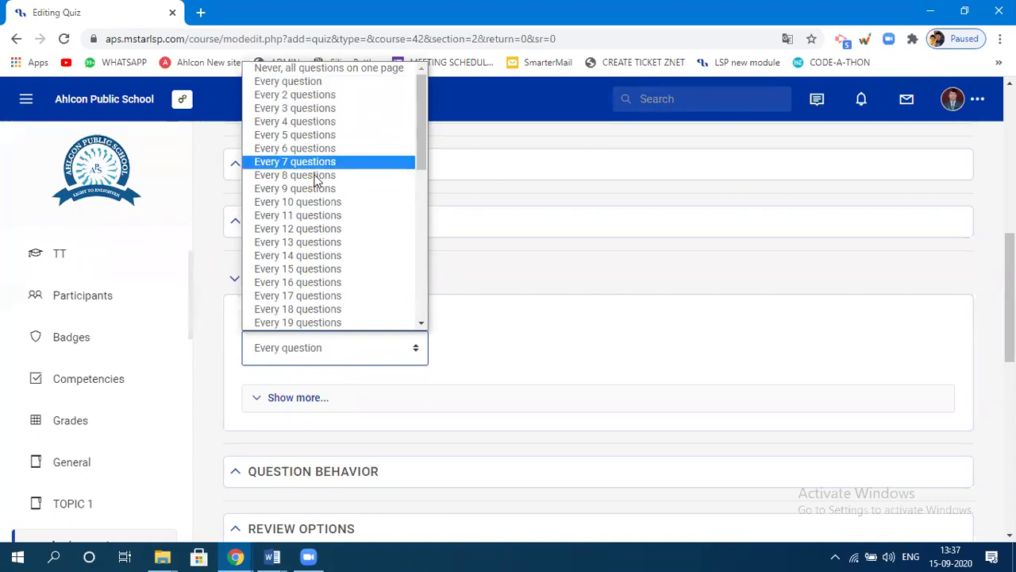
left_click(309, 85)
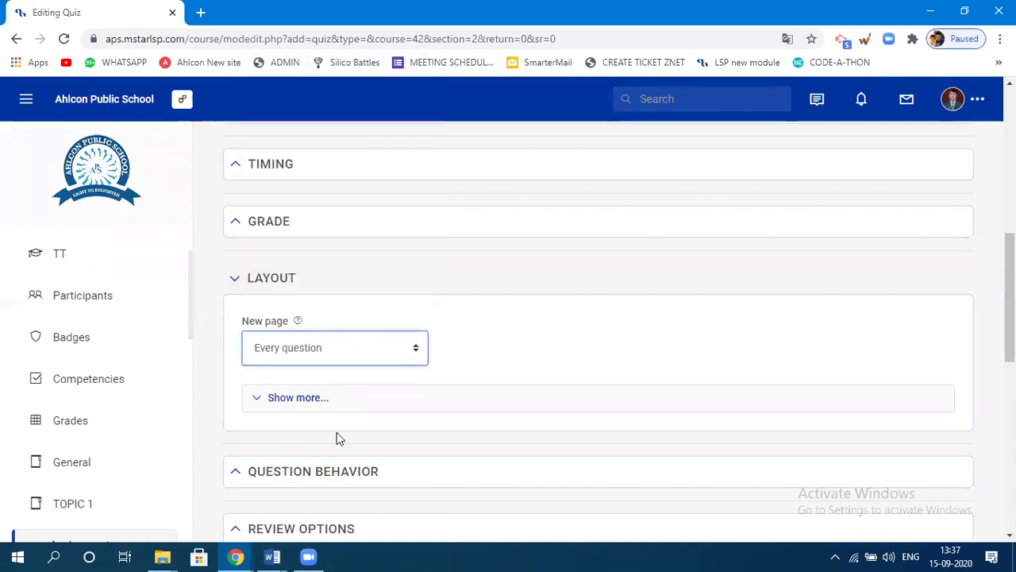
Step: Look over the quiz's review options for each attempt stage, and save the quiz, returning to the course
scroll(433, 411, "down", 2)
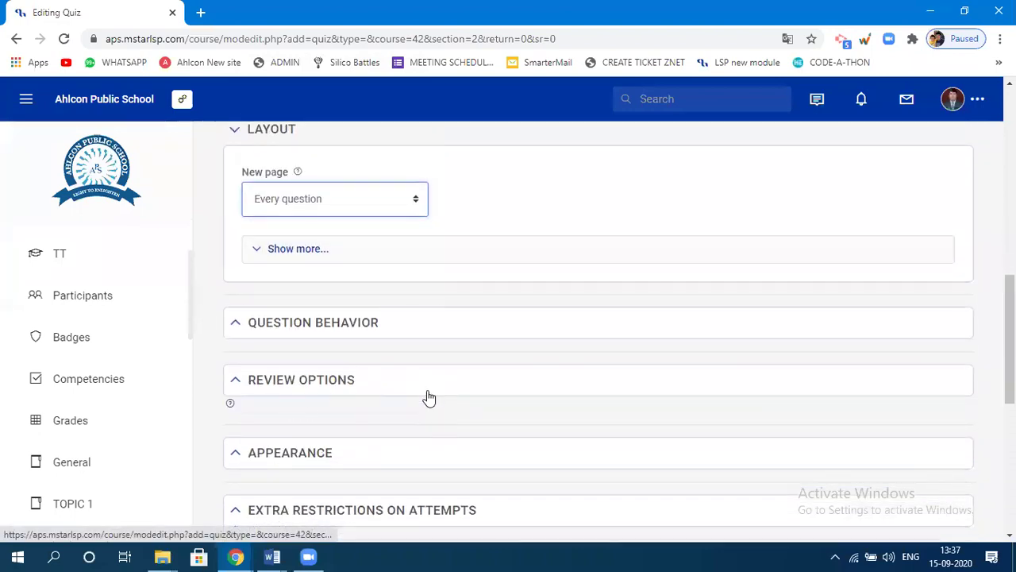
scroll(427, 397, "down", 2)
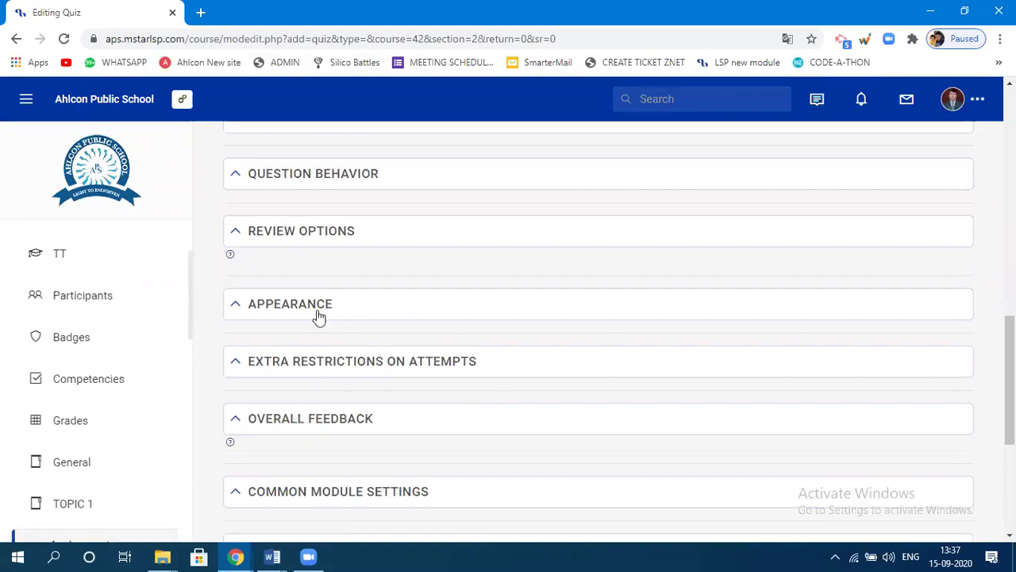
left_click(301, 233)
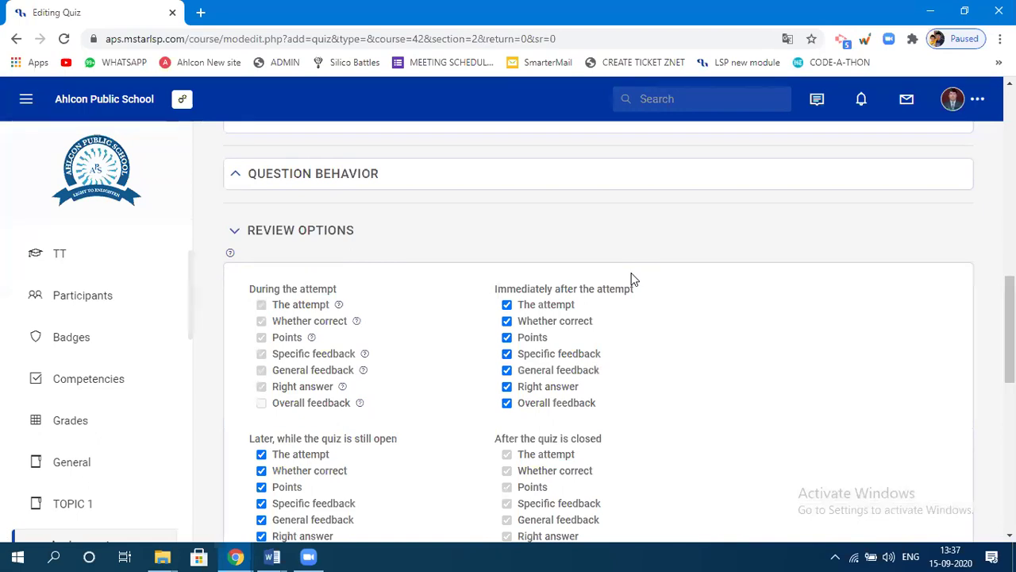
scroll(500, 374, "down", 2)
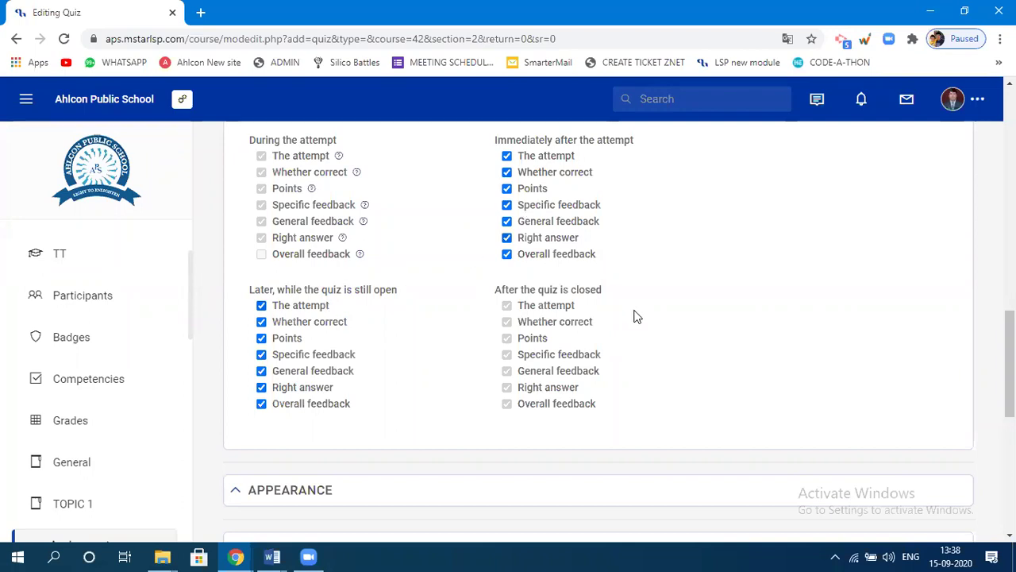
scroll(570, 315, "up", 4)
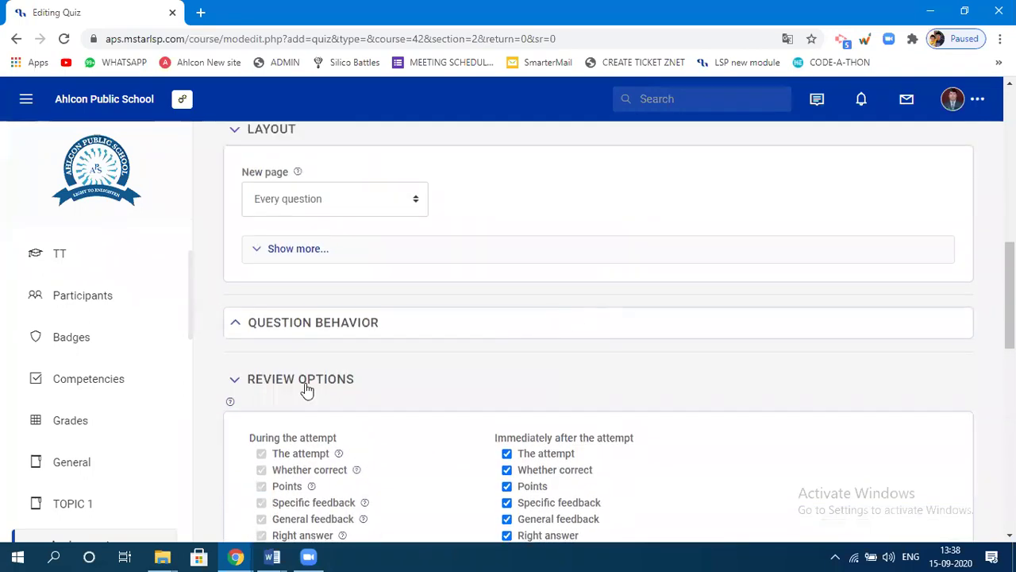
left_click(306, 381)
scroll(397, 429, "down", 6)
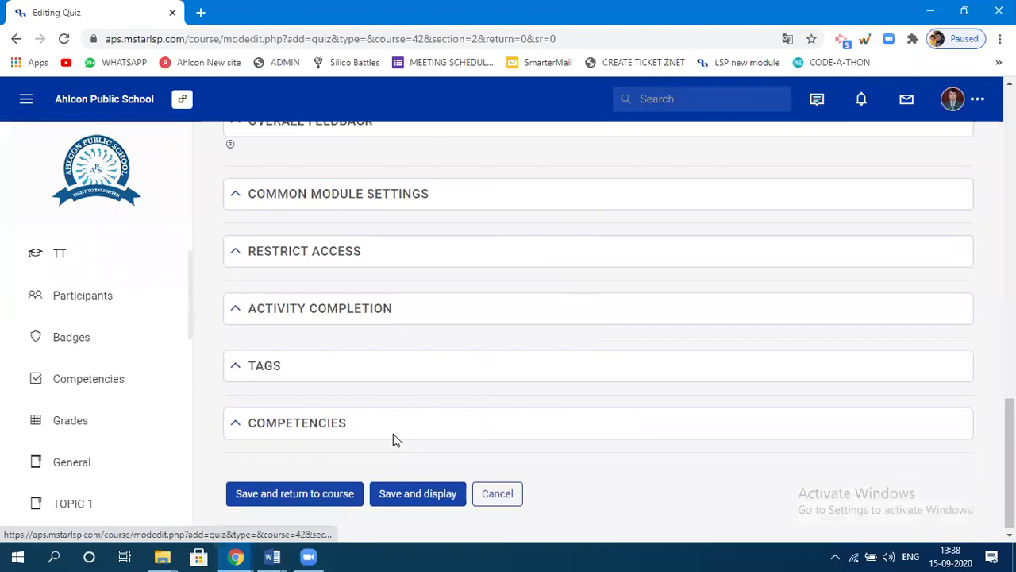
left_click(292, 497)
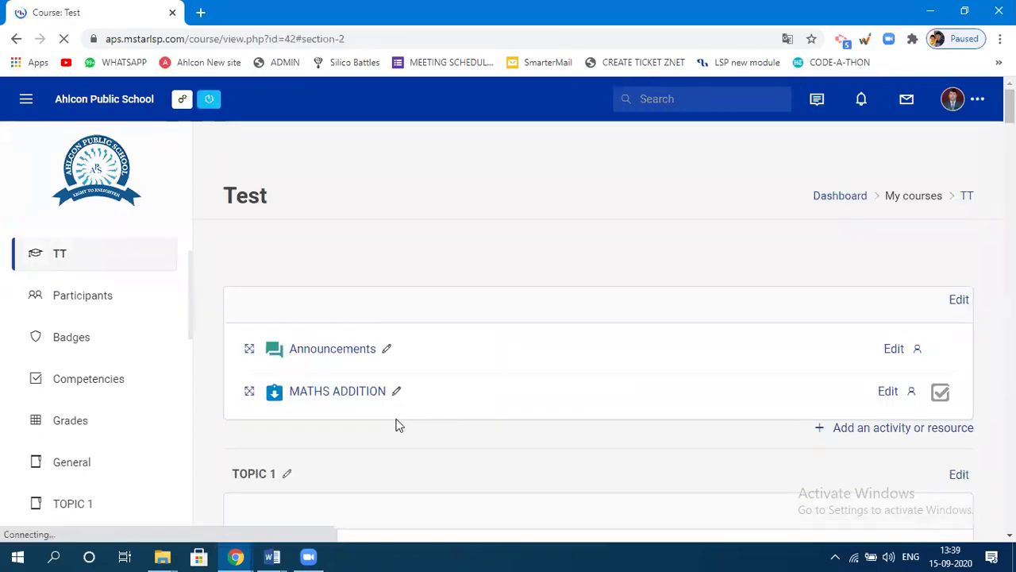
Step: Open QUIZ 1 from the Assignments + Questionnaires + Quiz section and bring up its question editing page
scroll(395, 424, "down", 5)
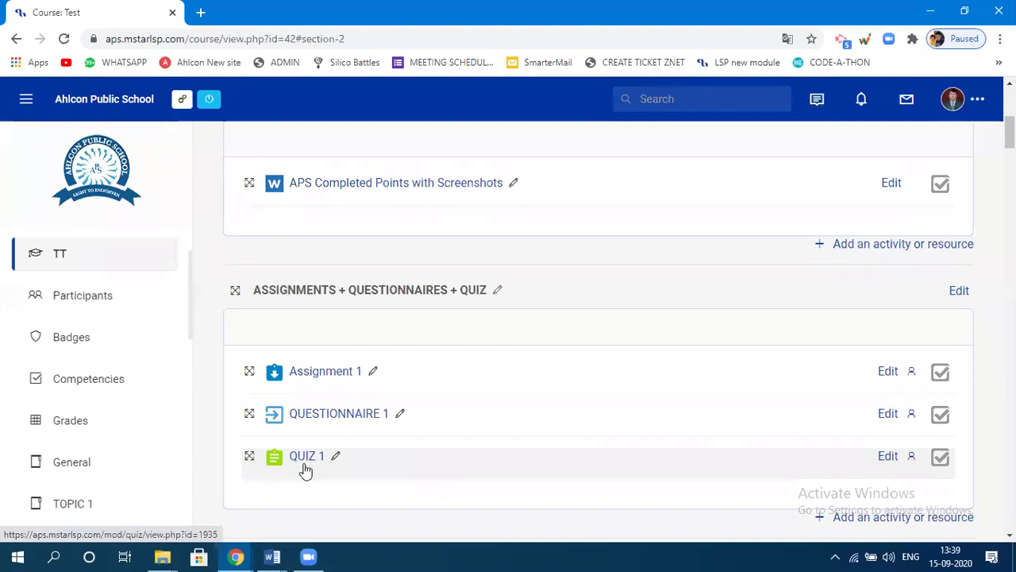
left_click(309, 462)
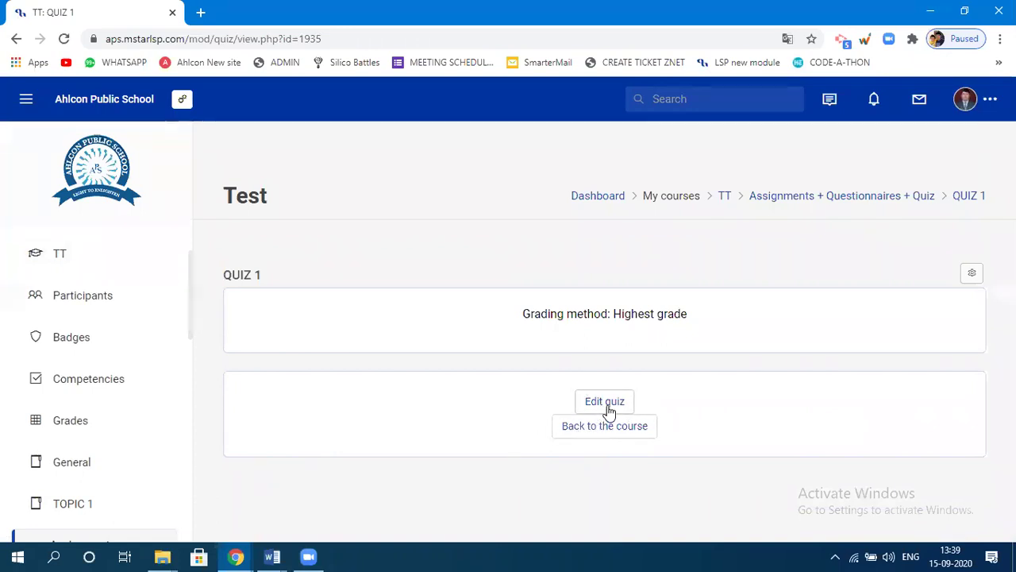
left_click(609, 411)
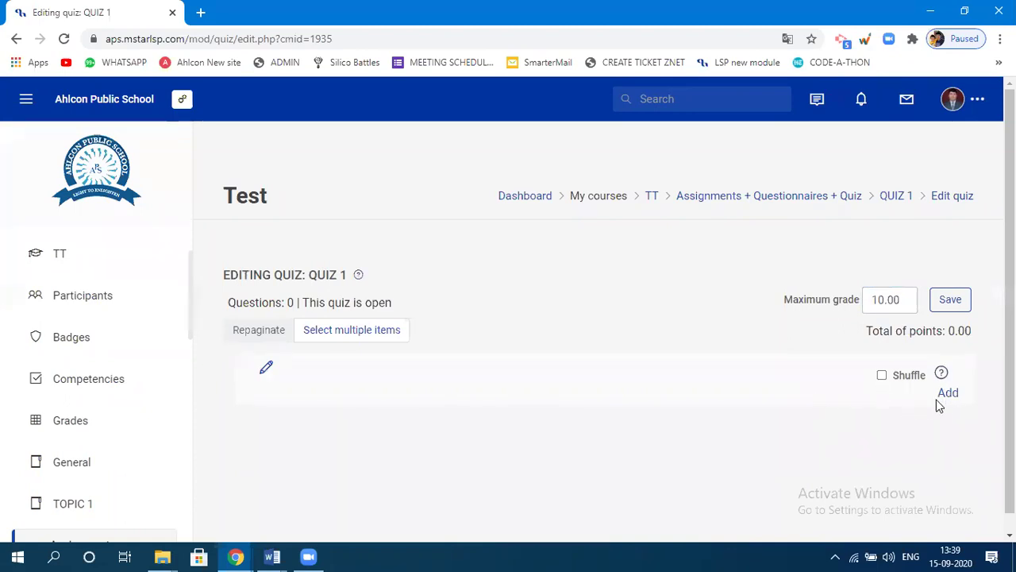
Step: Add a new question of type Multiple choice to QUIZ 1
left_click(948, 395)
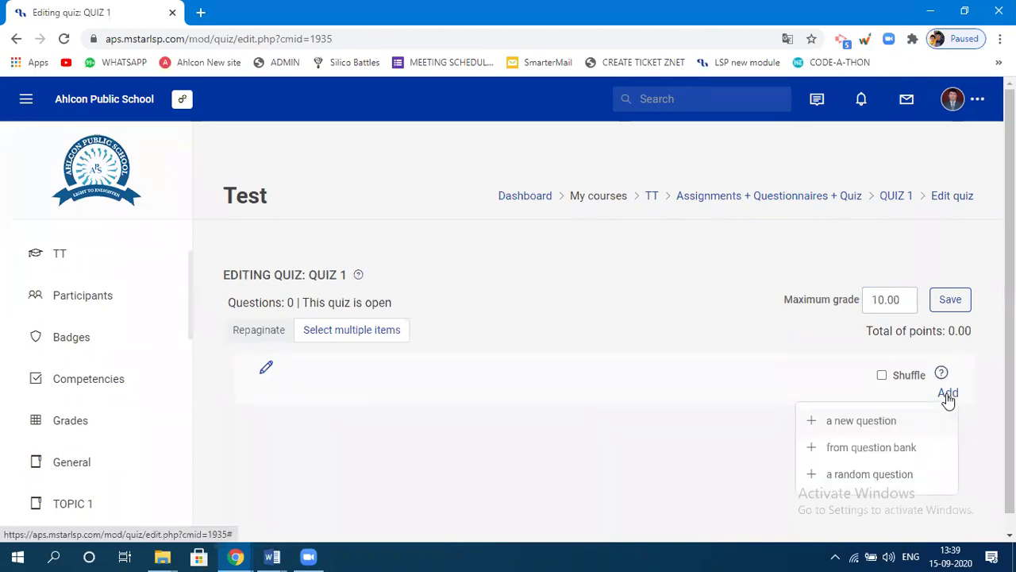
left_click(883, 428)
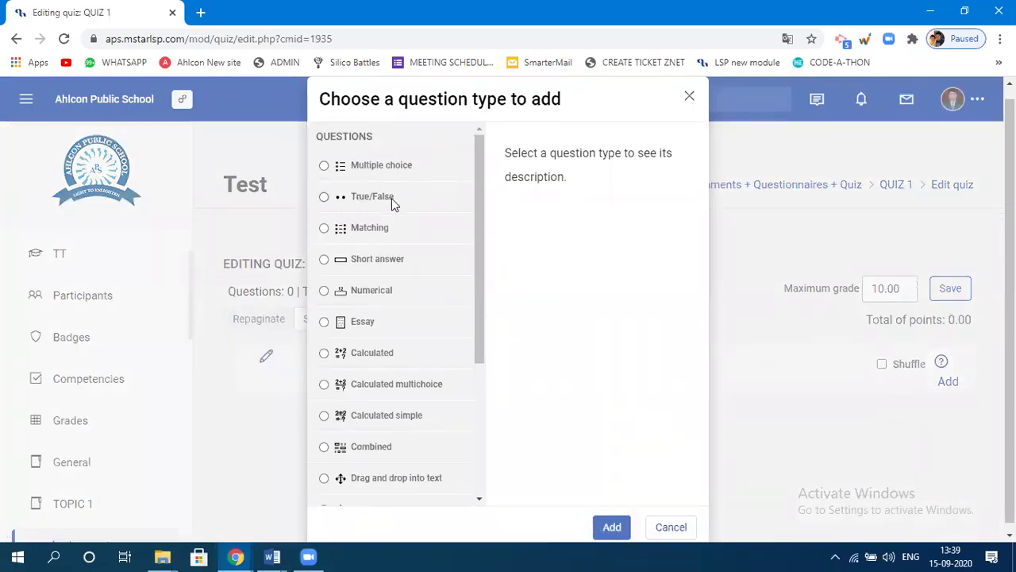
left_click(377, 166)
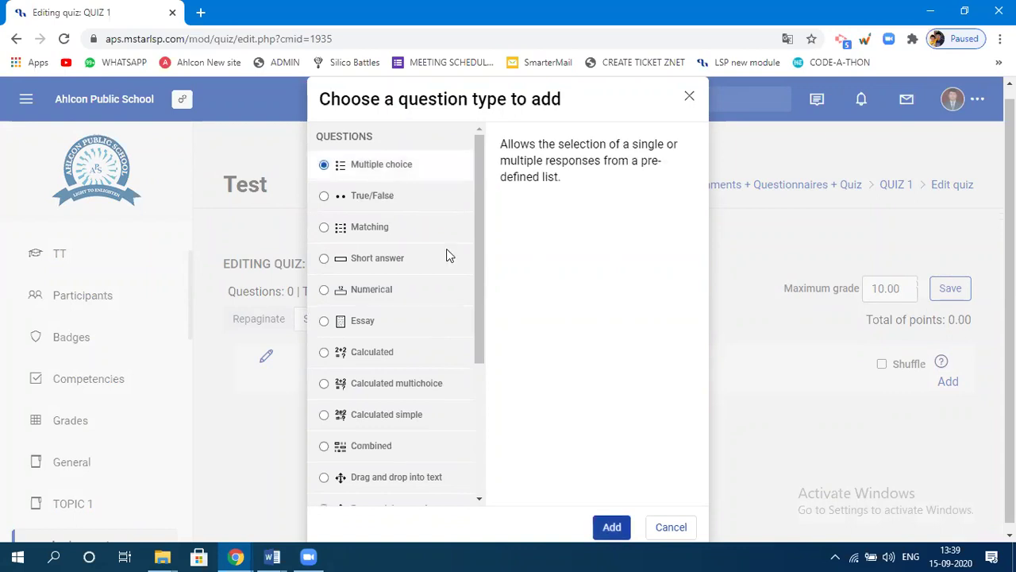
left_click(618, 529)
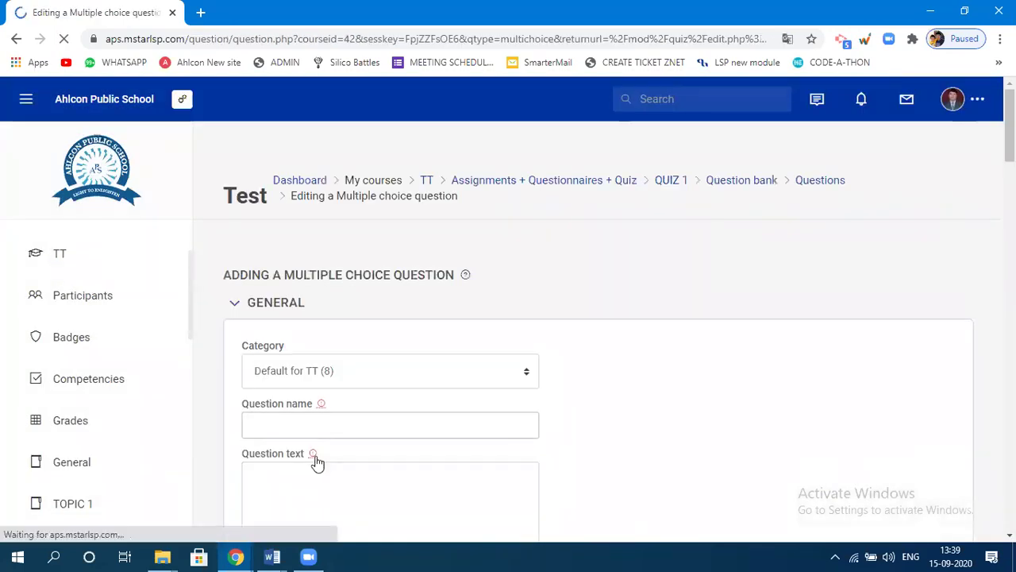
Step: Name the multiple choice question "Q1"
left_click(287, 424)
type("Q")
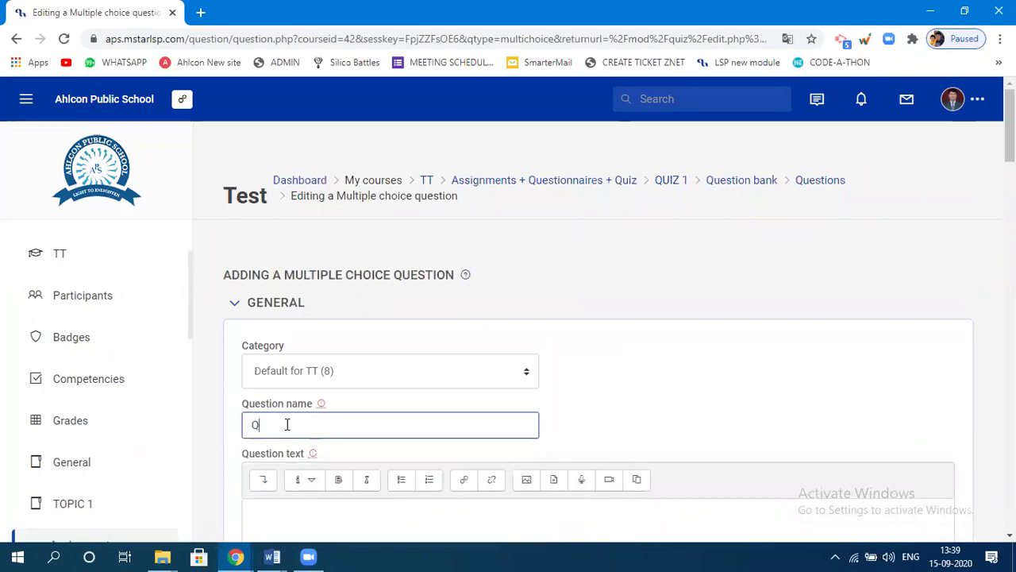
type("1")
scroll(363, 431, "down", 3)
Step: Copy "Which one of the following is not Python Pluses" from the Word question paper and paste it as the question text in Chrome
left_click(277, 301)
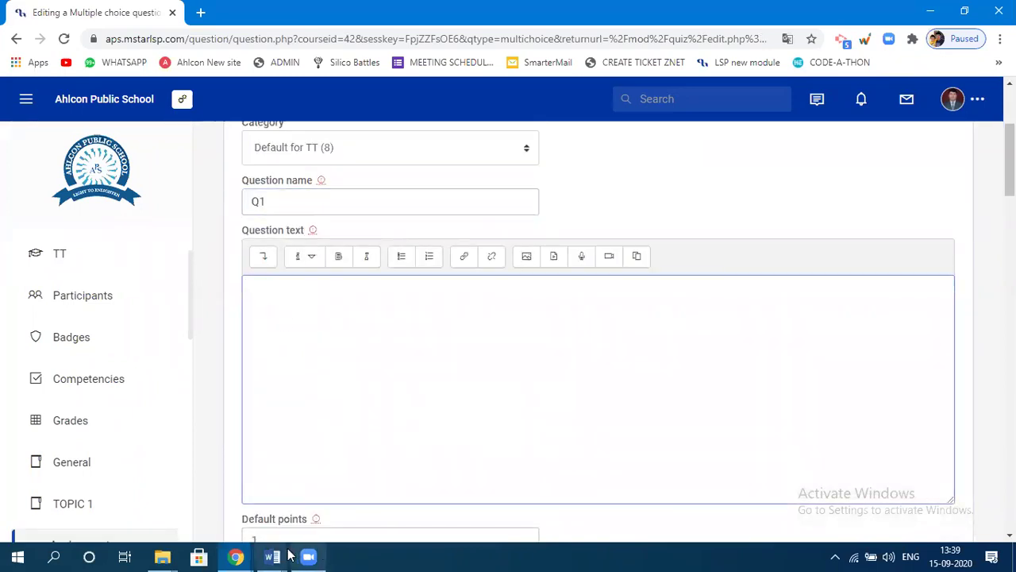
mouse_move(278, 556)
left_click(340, 522)
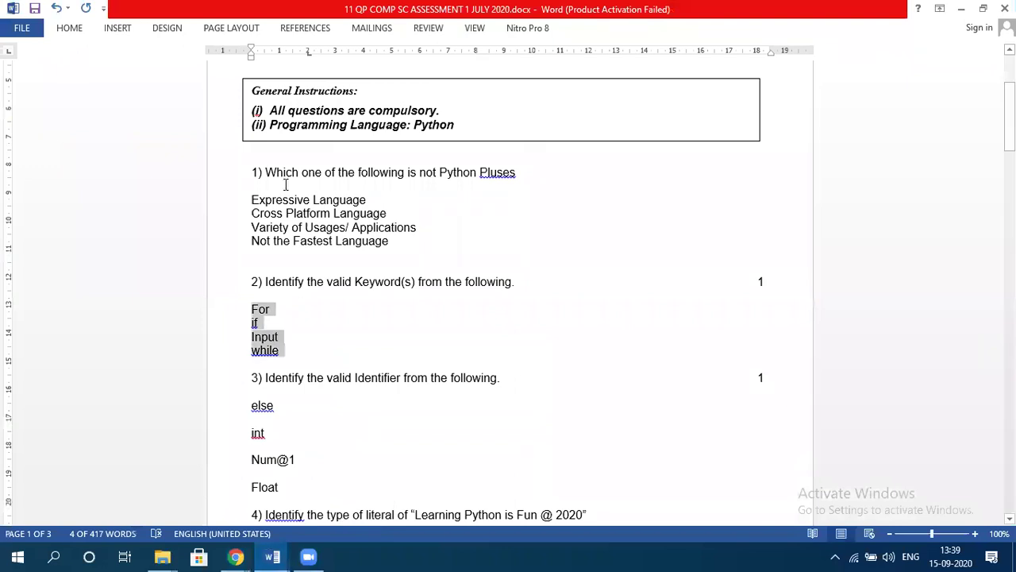
left_click_drag(266, 173, 512, 174)
key("ctrl+c")
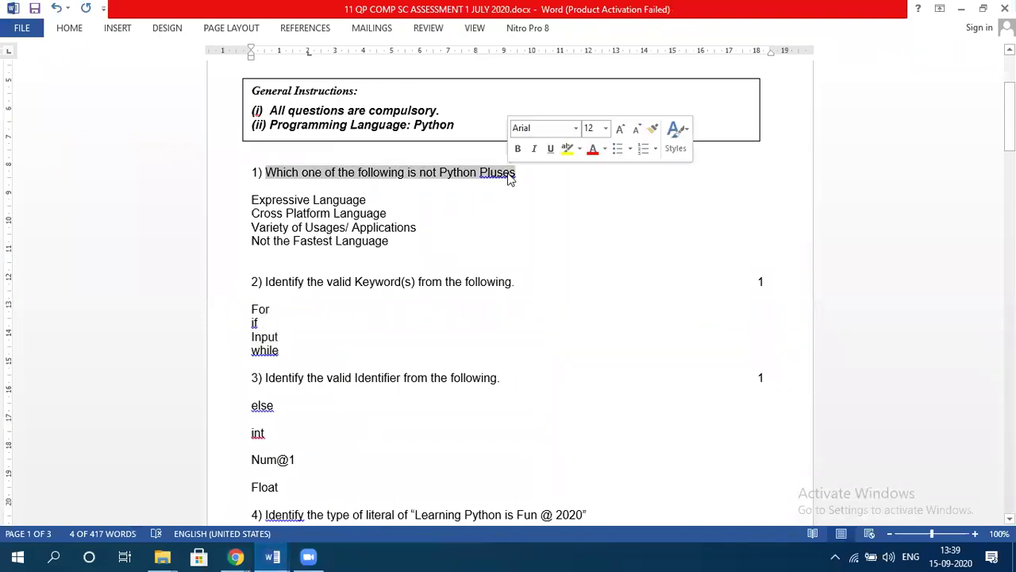
left_click(236, 557)
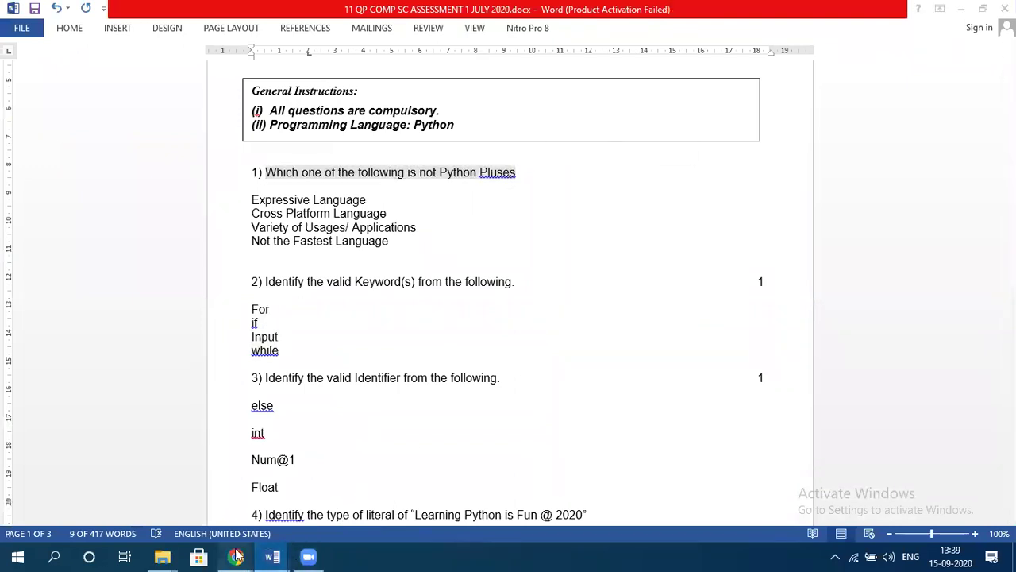
left_click(172, 457)
left_click(271, 310)
key("ctrl+v")
scroll(342, 331, "down", 3)
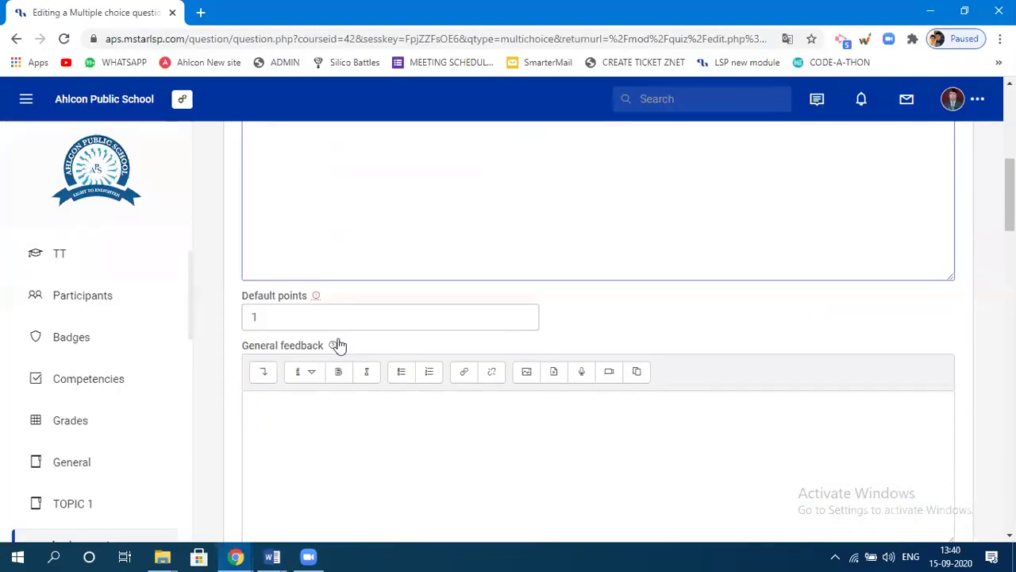
scroll(337, 346, "up", 4)
left_click(276, 274)
left_click(312, 383)
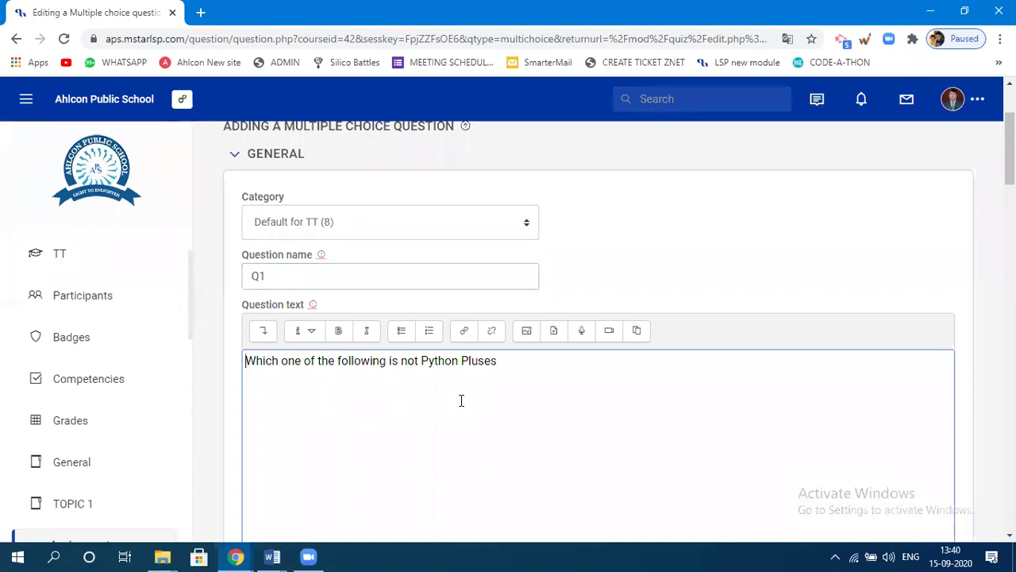
Step: Keep the question's default points at 1 and number the choices as a., b., c., ..
scroll(461, 400, "down", 4)
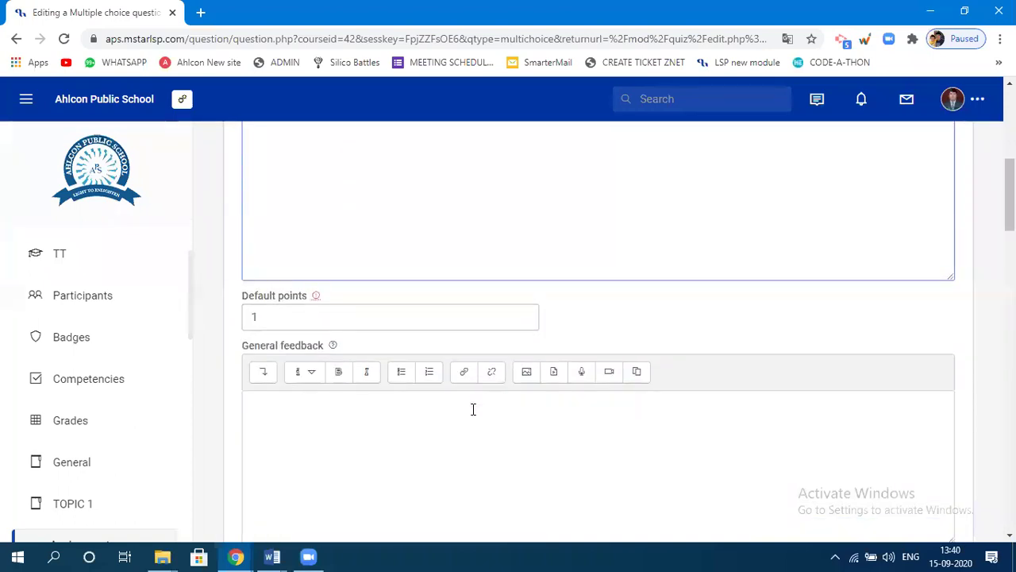
left_click(269, 315)
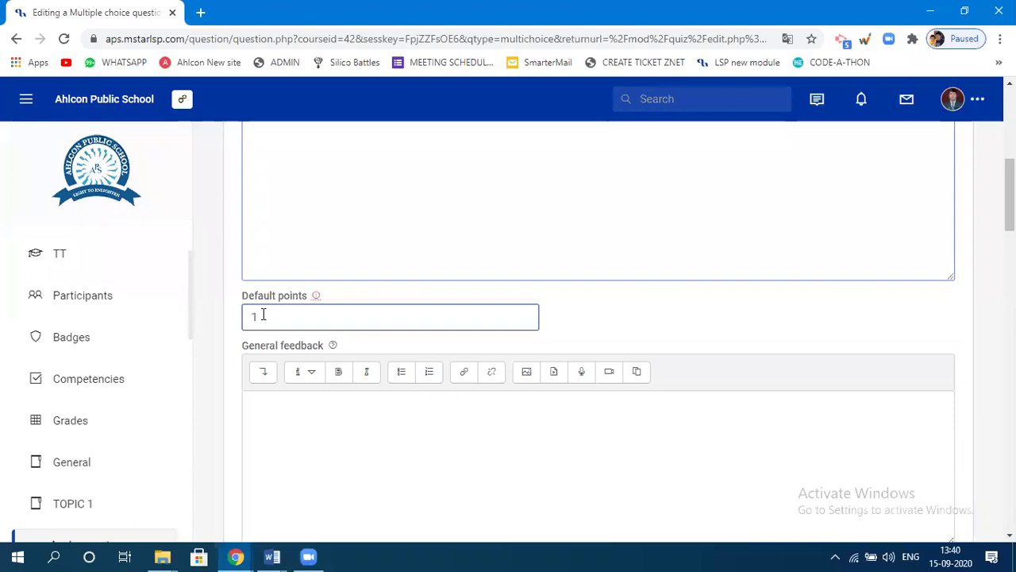
left_click(263, 315)
scroll(345, 425, "down", 2)
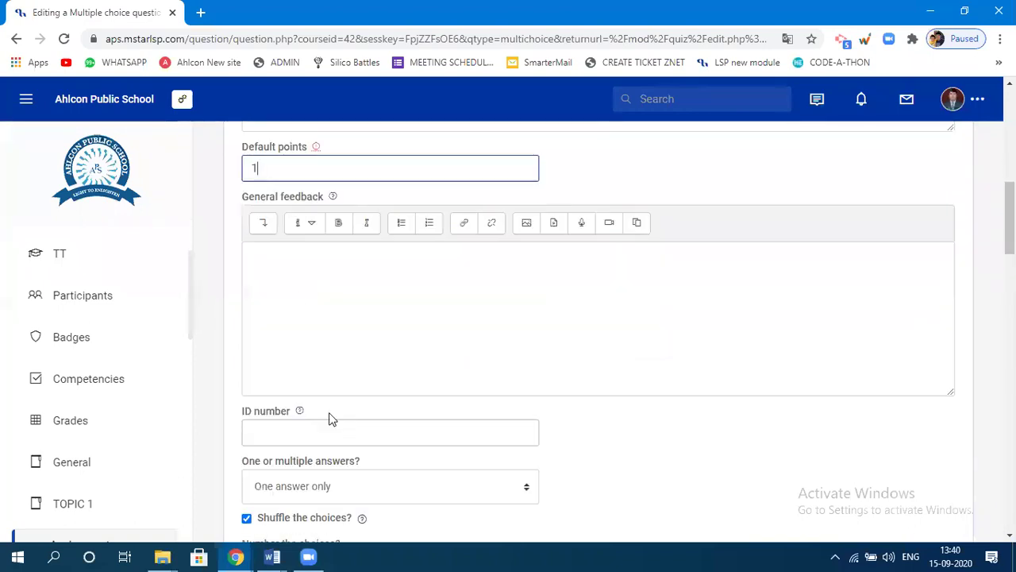
scroll(331, 370, "down", 4)
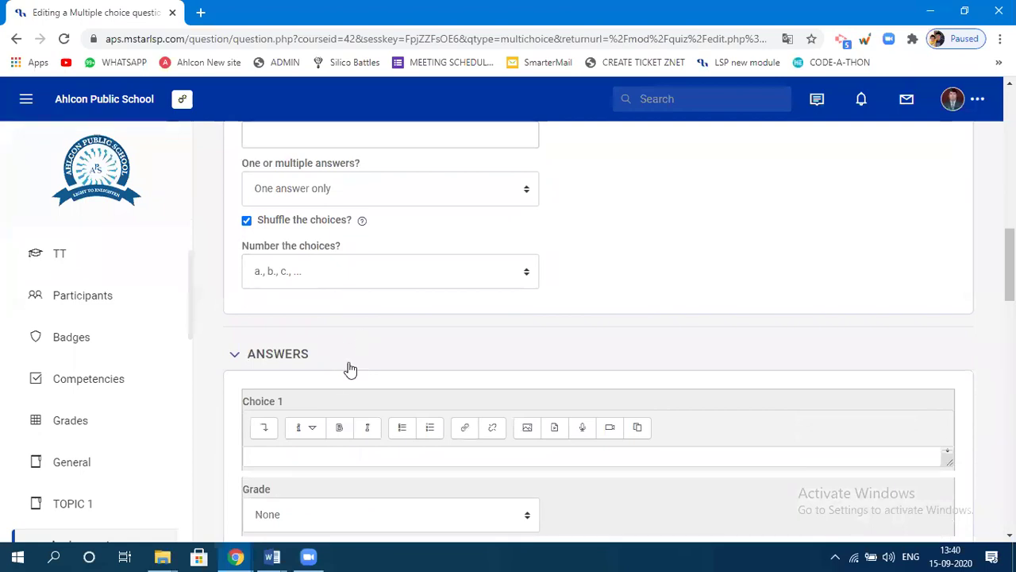
left_click(367, 285)
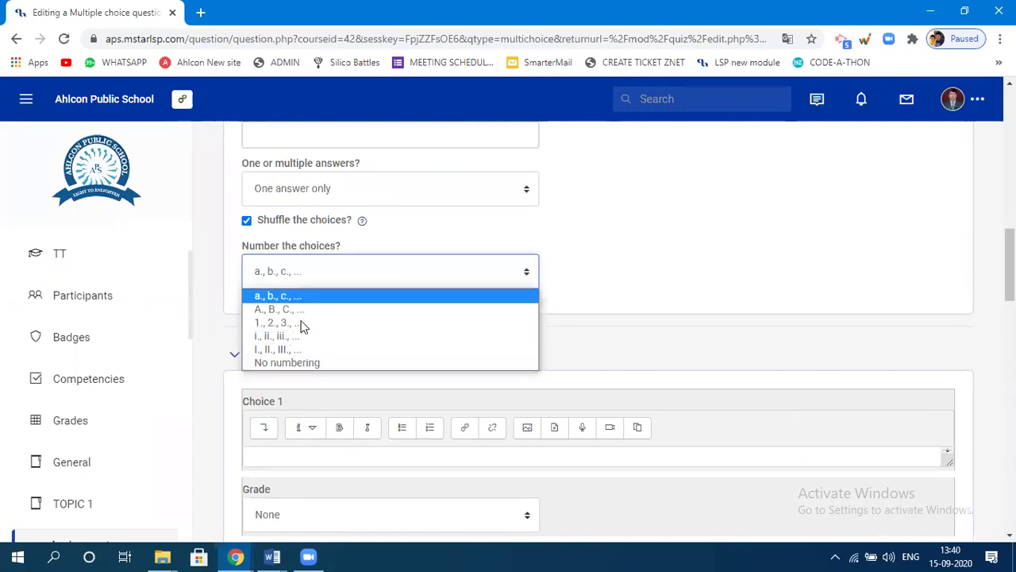
left_click(294, 299)
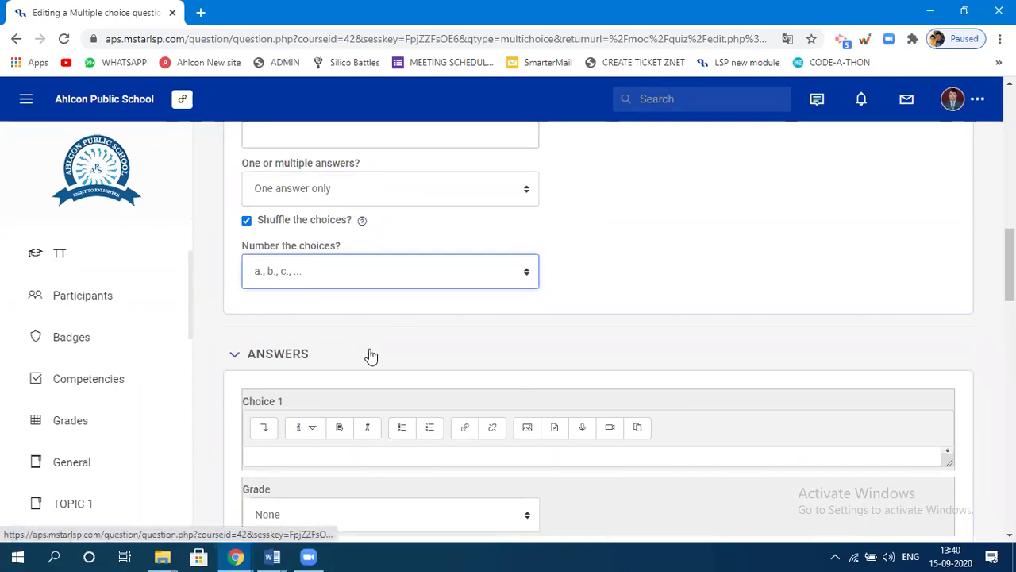
Step: Copy "Expressive Language" from the Word question paper and paste it as Choice 1 in Chrome, keeping its grade at None
scroll(353, 405, "down", 2)
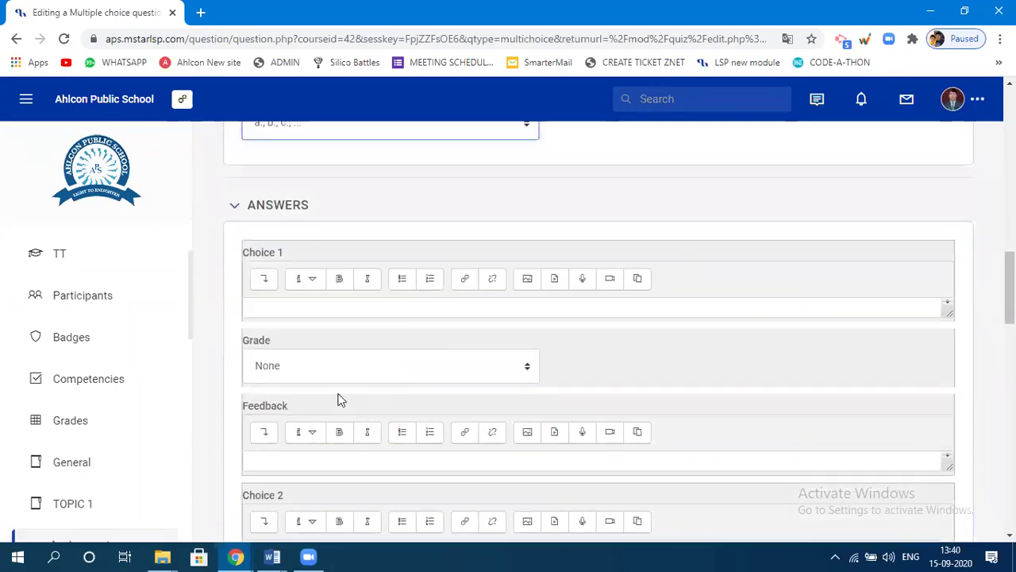
left_click(284, 309)
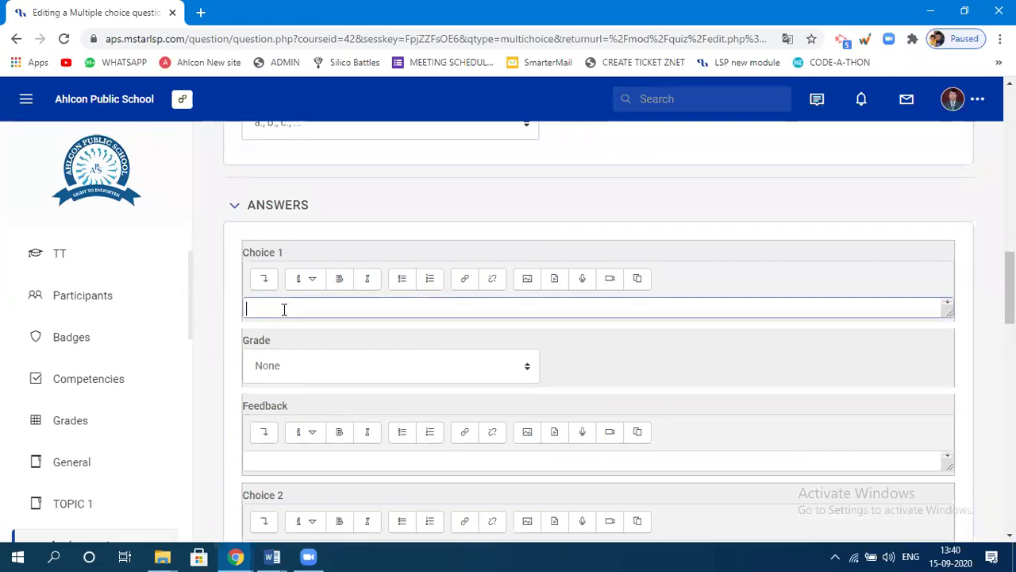
left_click(284, 555)
left_click(321, 477)
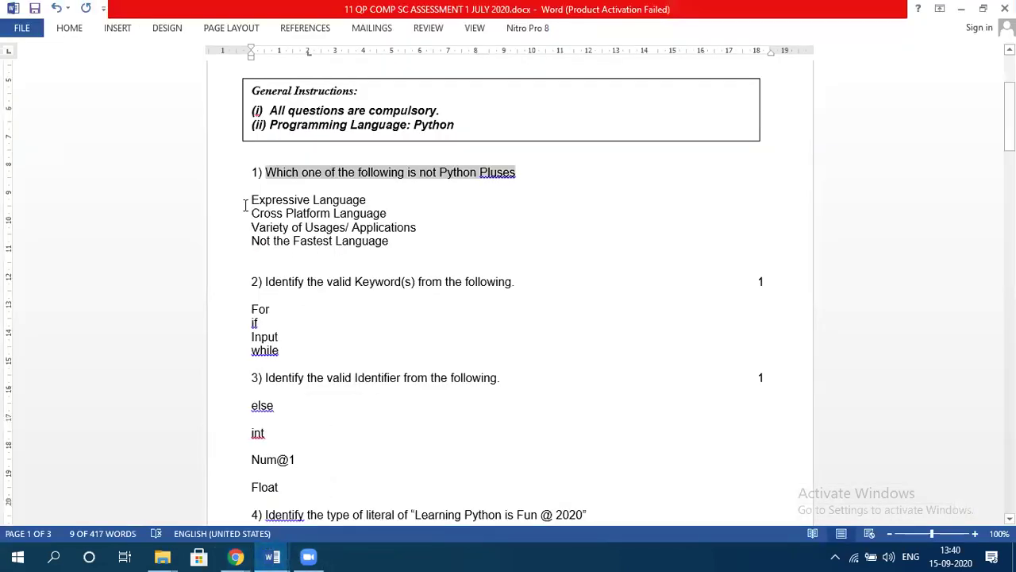
left_click_drag(251, 199, 372, 201)
key("ctrl+c")
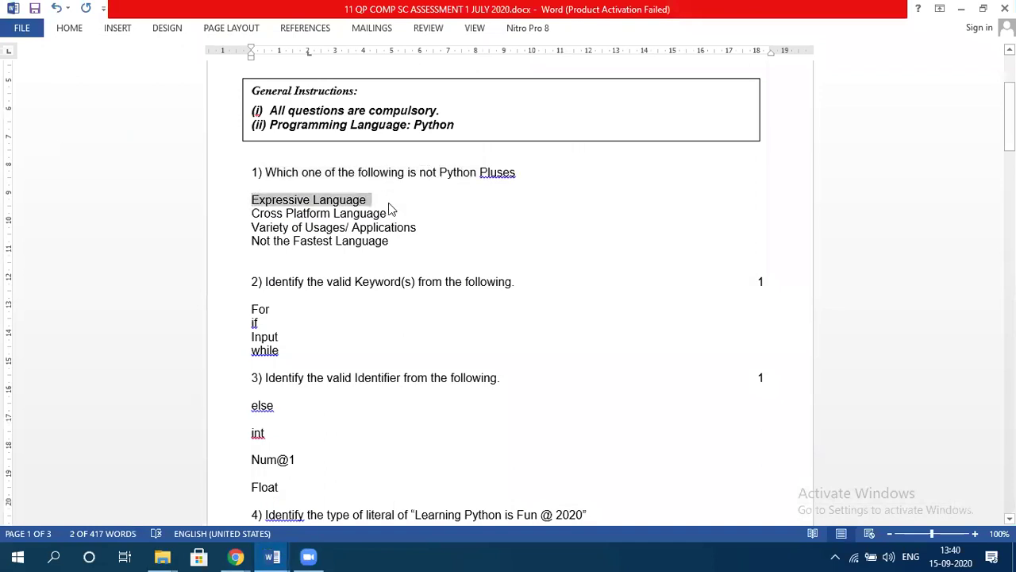
left_click(235, 556)
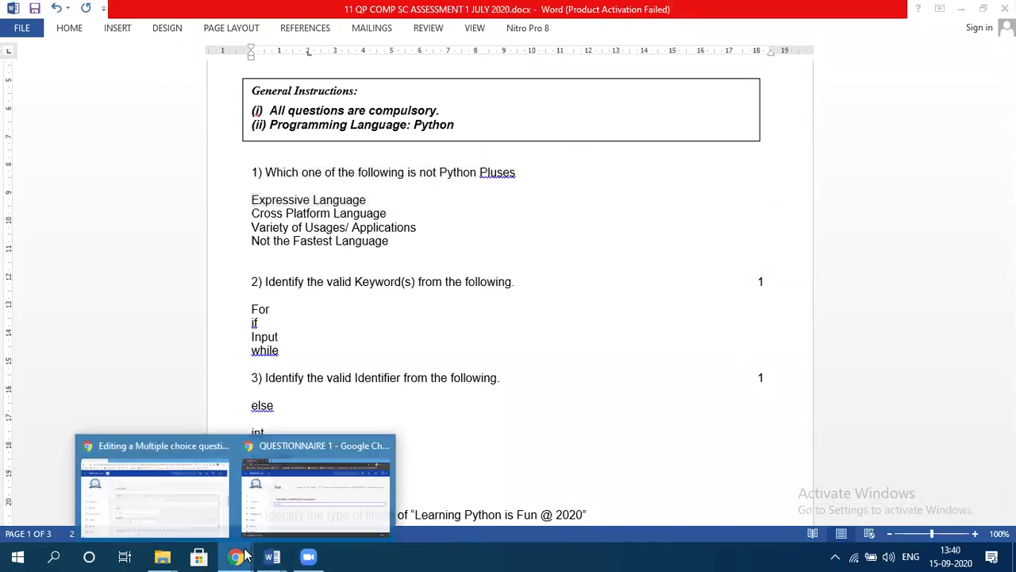
left_click(151, 485)
left_click(306, 302)
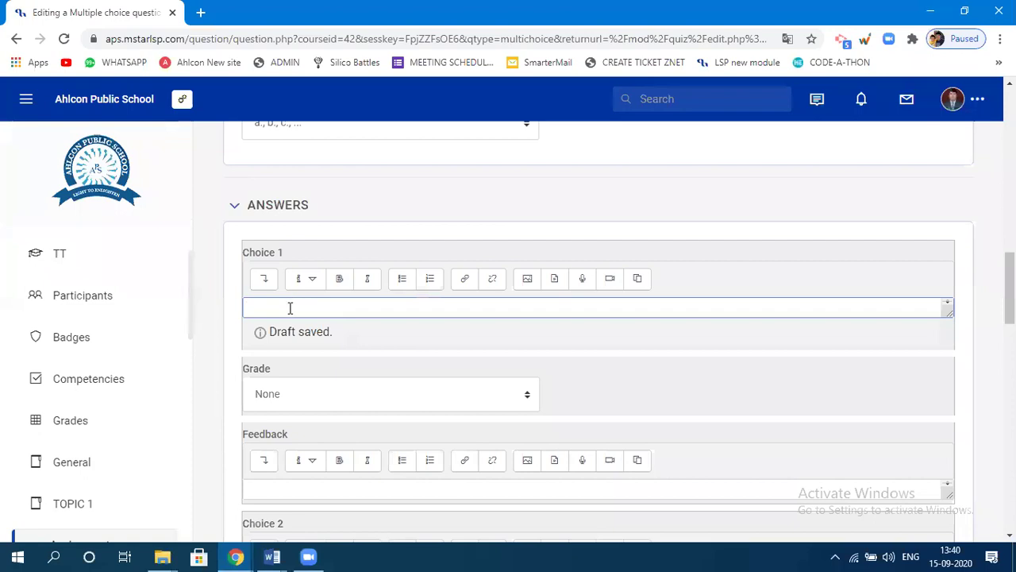
key("ctrl+v")
left_click(324, 409)
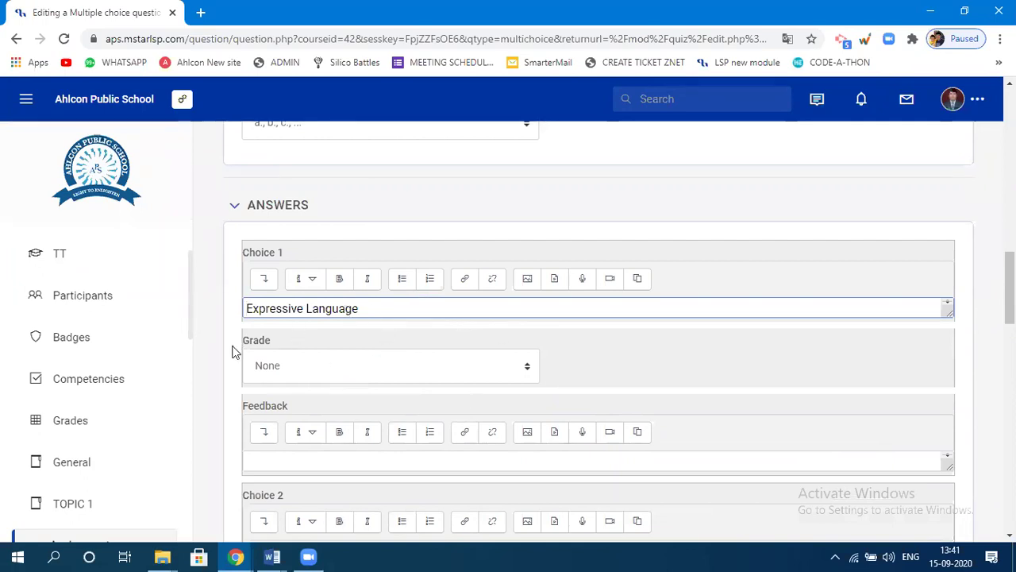
left_click(270, 365)
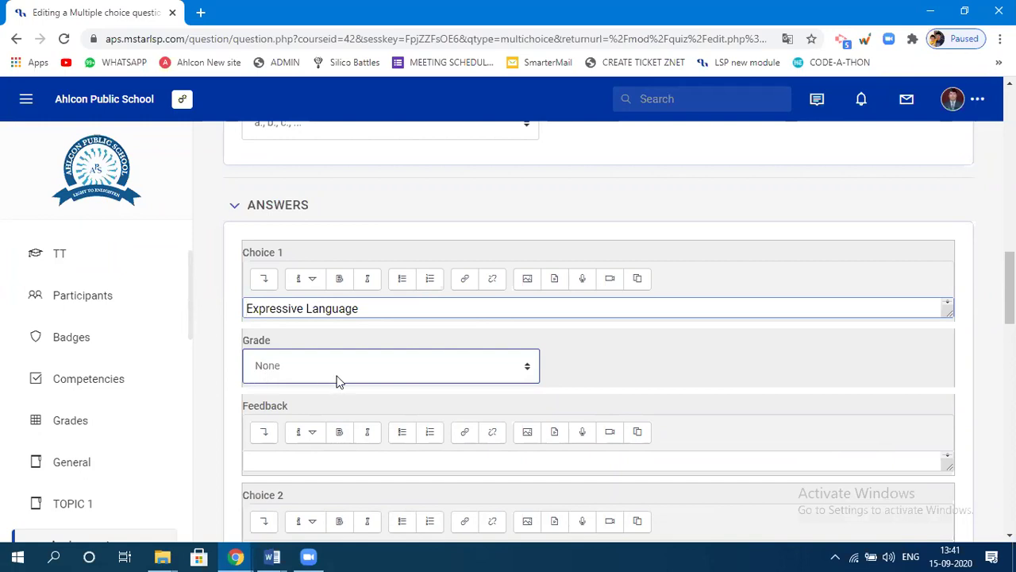
key("shift+Tab")
Step: Copy "Cross Platform Language" from the Word question paper and paste it as Choice 2 in Chrome
scroll(497, 439, "down", 1)
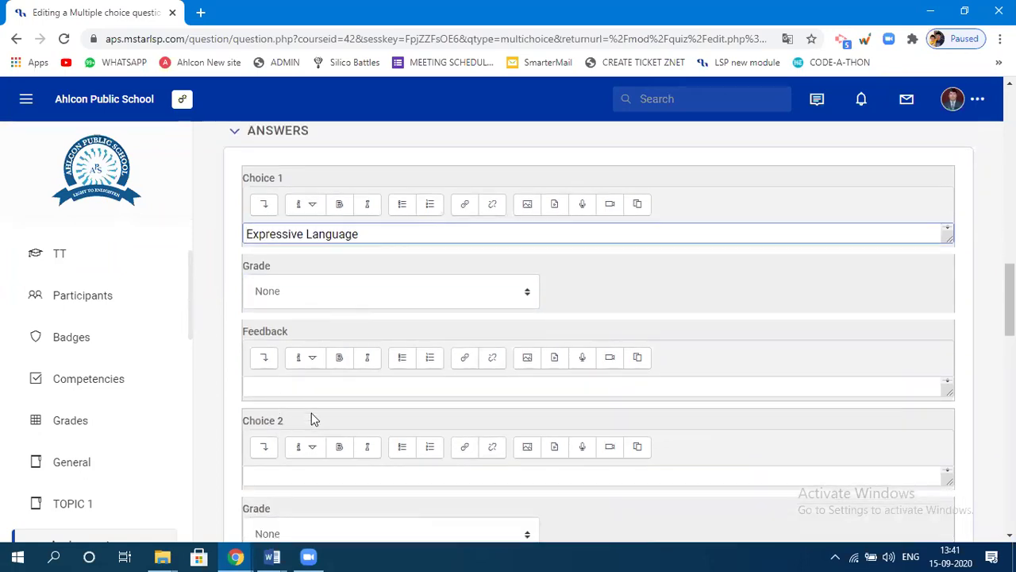
left_click(280, 477)
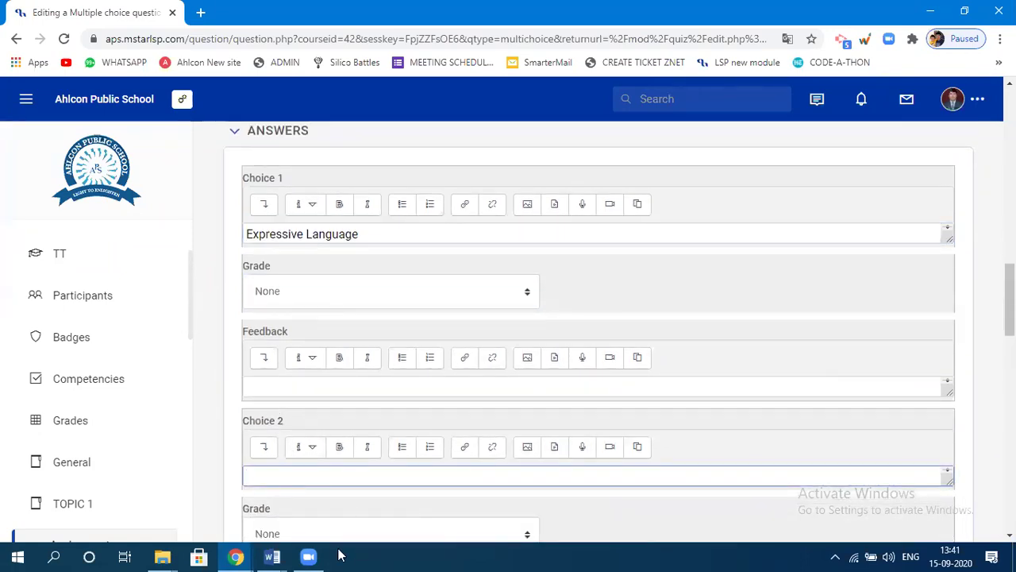
mouse_move(273, 556)
left_click(322, 437)
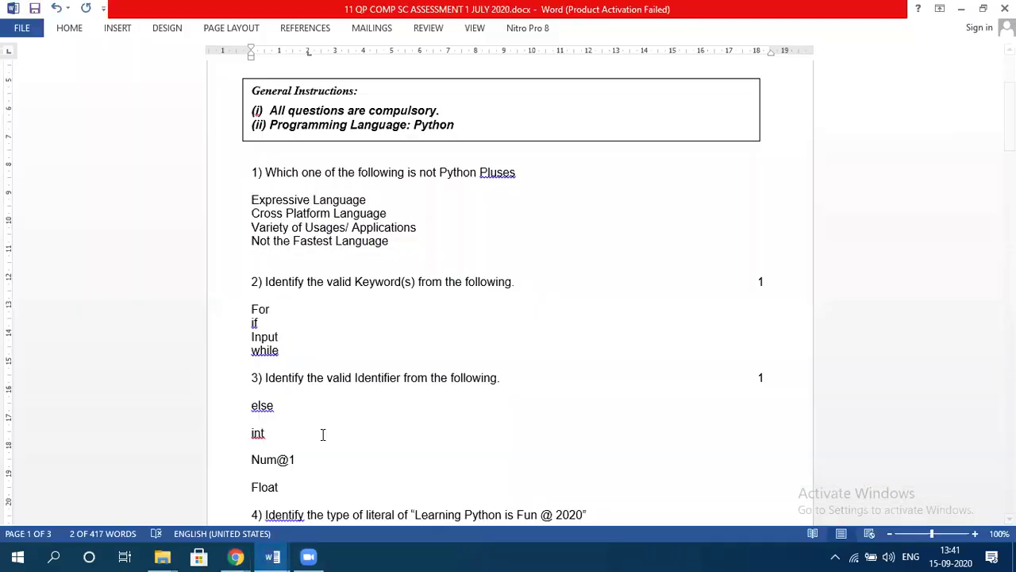
left_click_drag(252, 213, 389, 213)
key("ctrl+c")
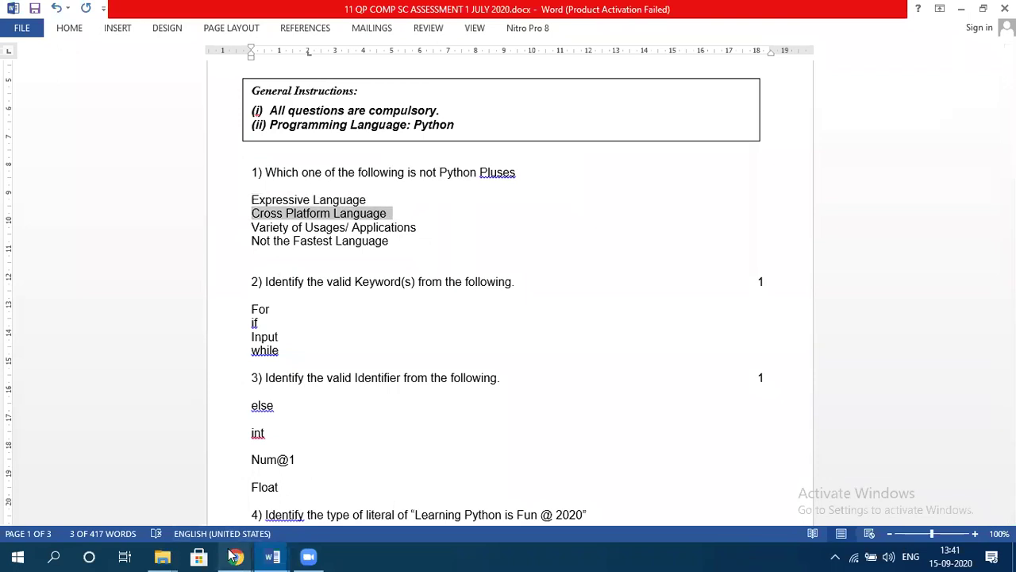
mouse_move(236, 556)
left_click(174, 445)
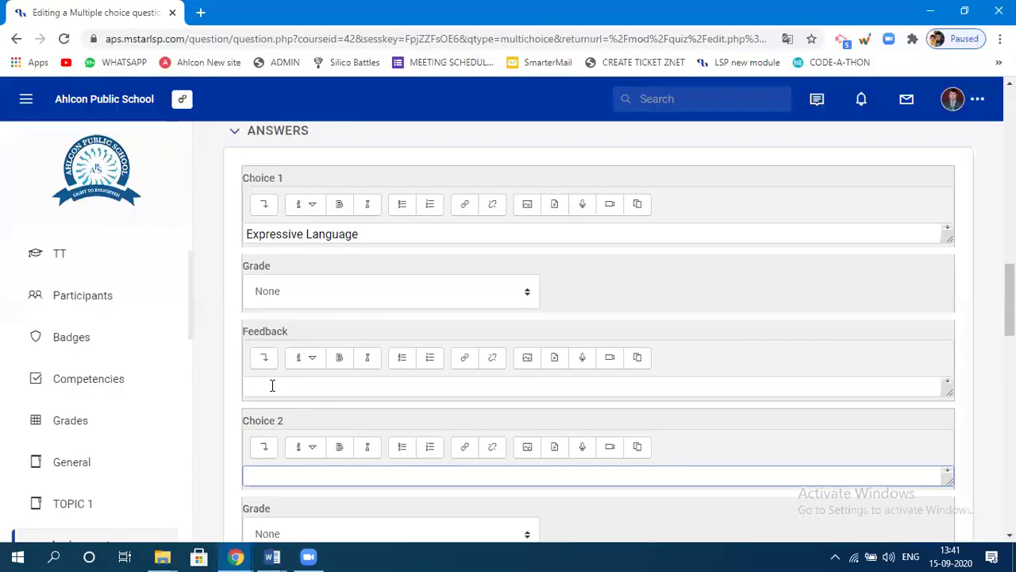
key("ctrl+v")
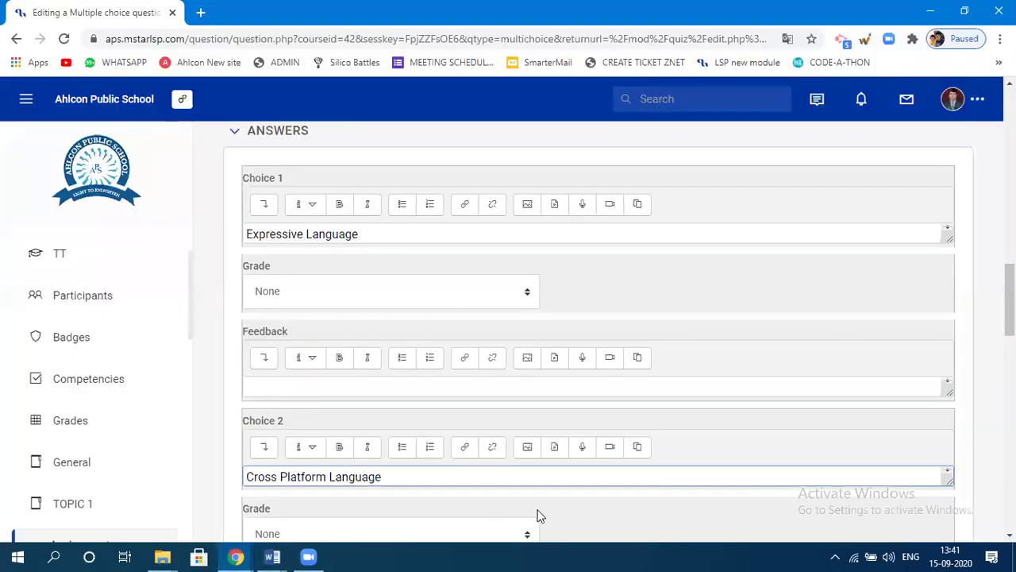
Step: Copy "Variety of Usages/ Applications" from the Word question paper and paste it as Choice 3 in Chrome
scroll(537, 516, "down", 2)
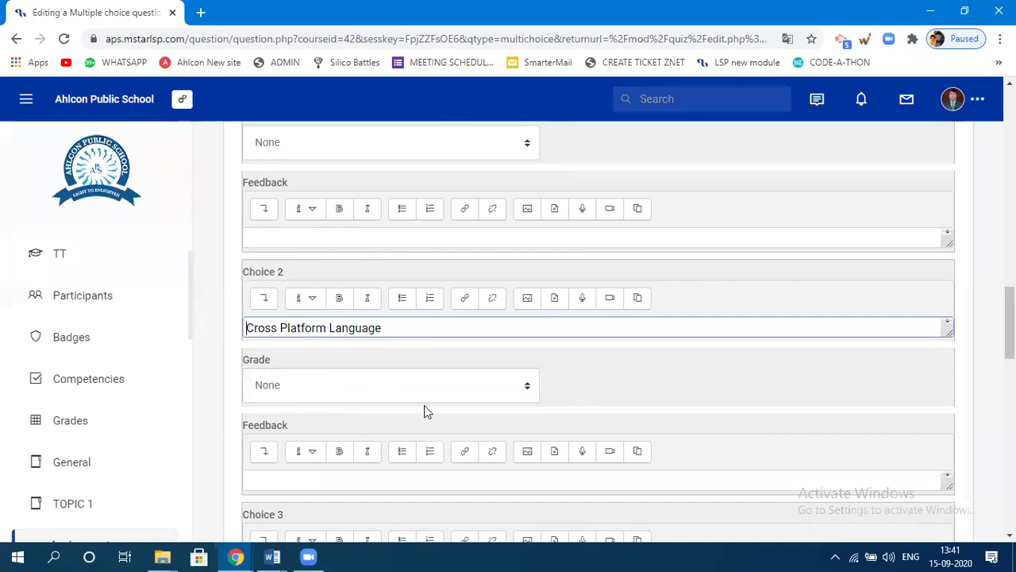
scroll(424, 411, "down", 3)
left_click(278, 346)
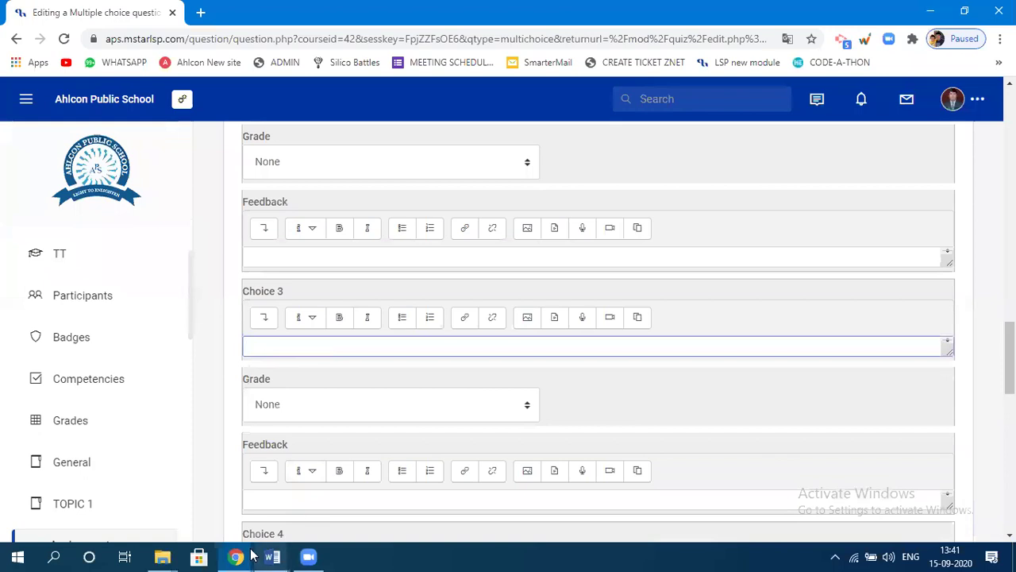
mouse_move(253, 556)
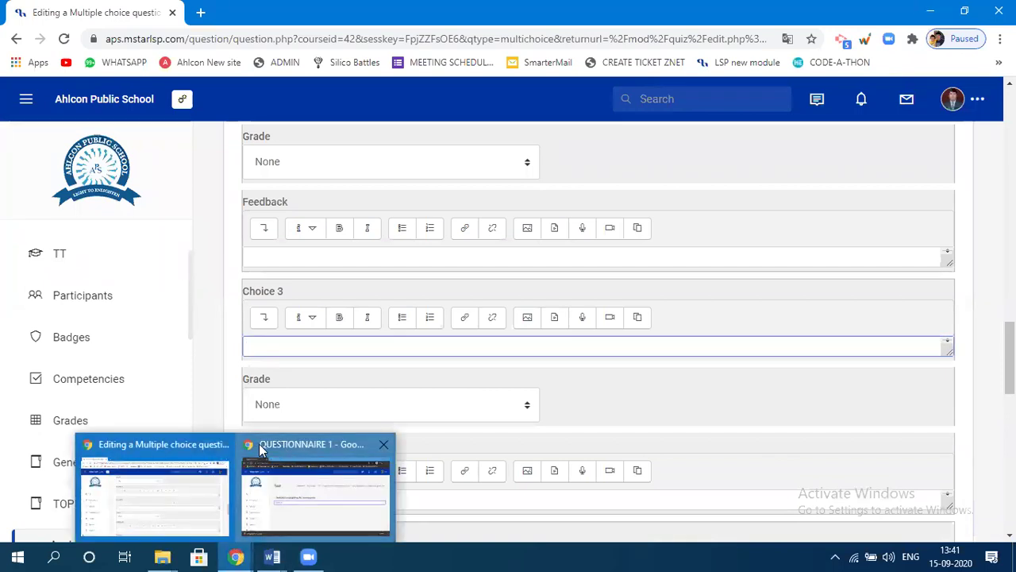
left_click(273, 555)
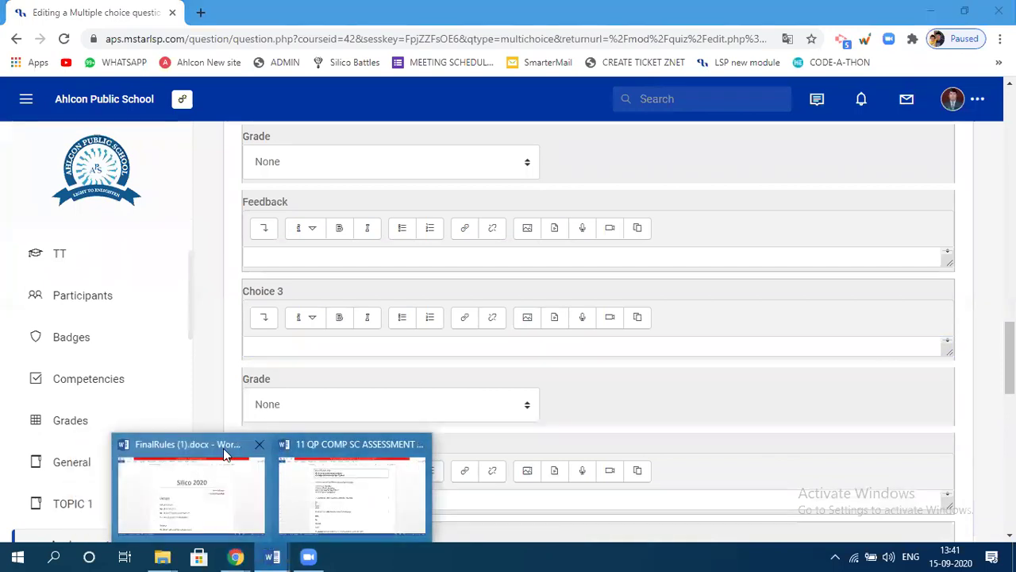
left_click(326, 446)
left_click_drag(253, 228, 401, 229)
key("ctrl+c")
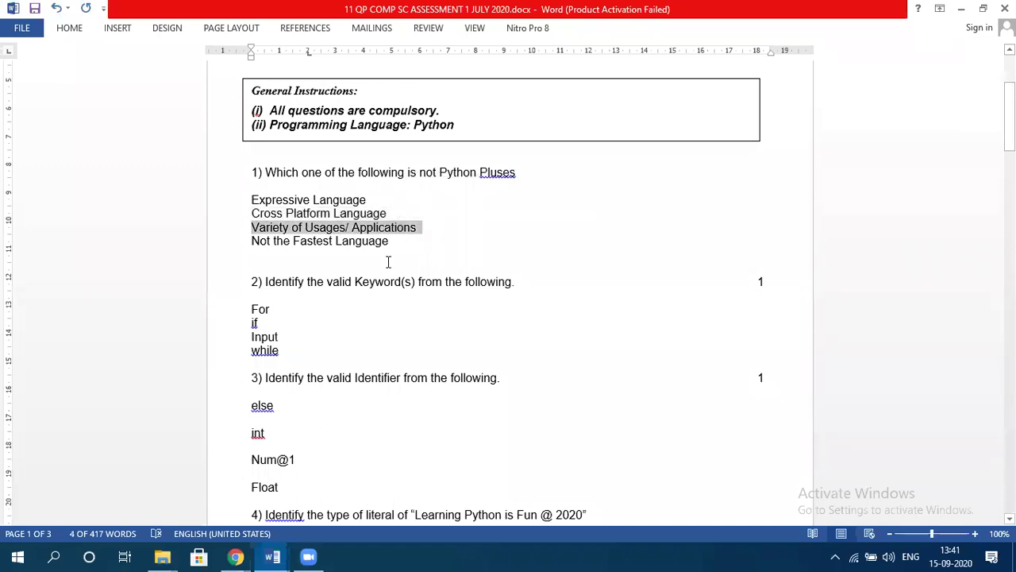
left_click(236, 556)
left_click(150, 449)
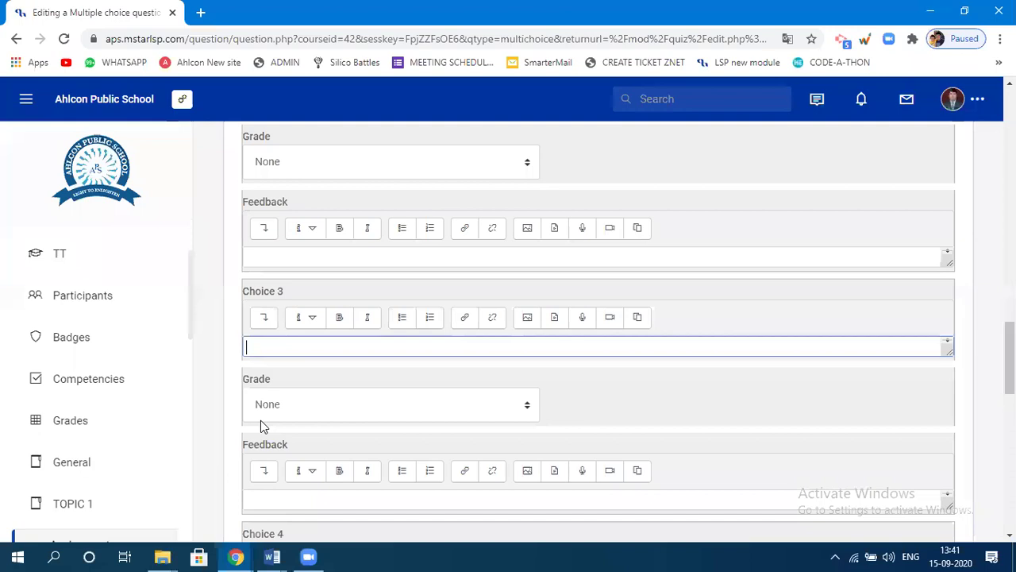
key("ctrl+v")
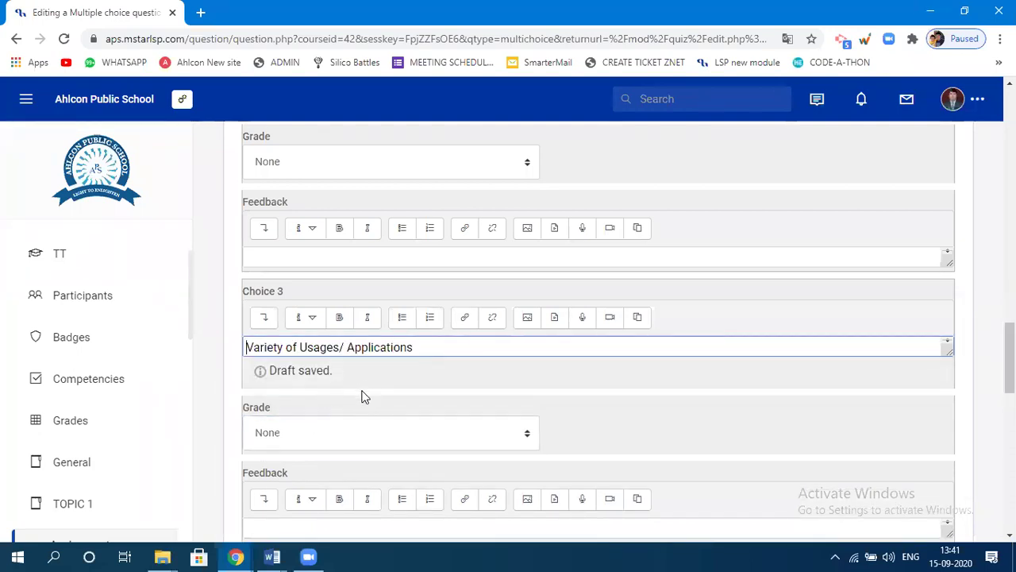
Step: Copy "Not the Fastest Language" from the Word question paper and paste it into Choice 3's feedback in Chrome
scroll(344, 474, "down", 2)
left_click(272, 379)
left_click(272, 557)
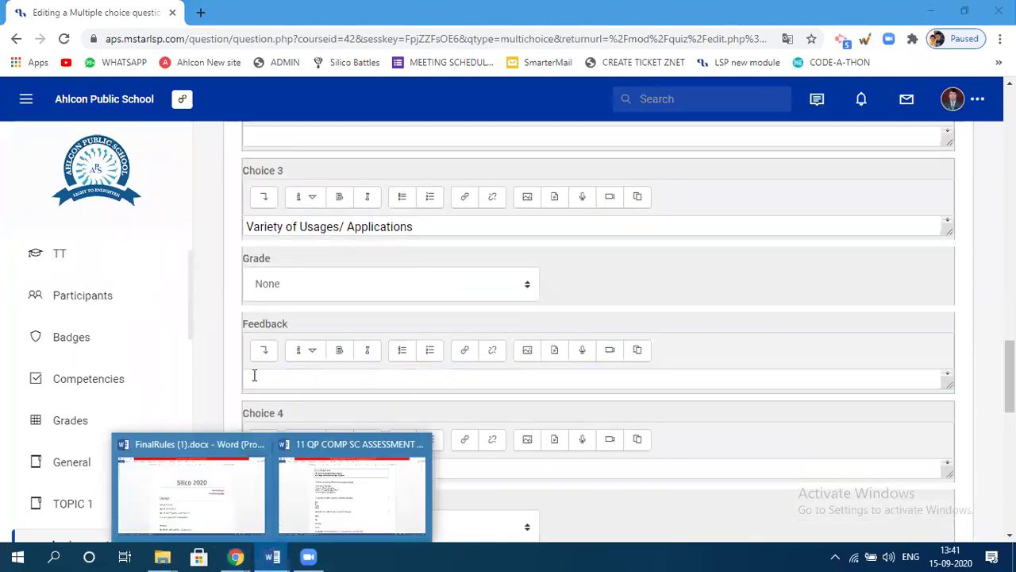
left_click(352, 485)
left_click(250, 241)
left_click_drag(250, 241, 366, 245)
key("ctrl+c")
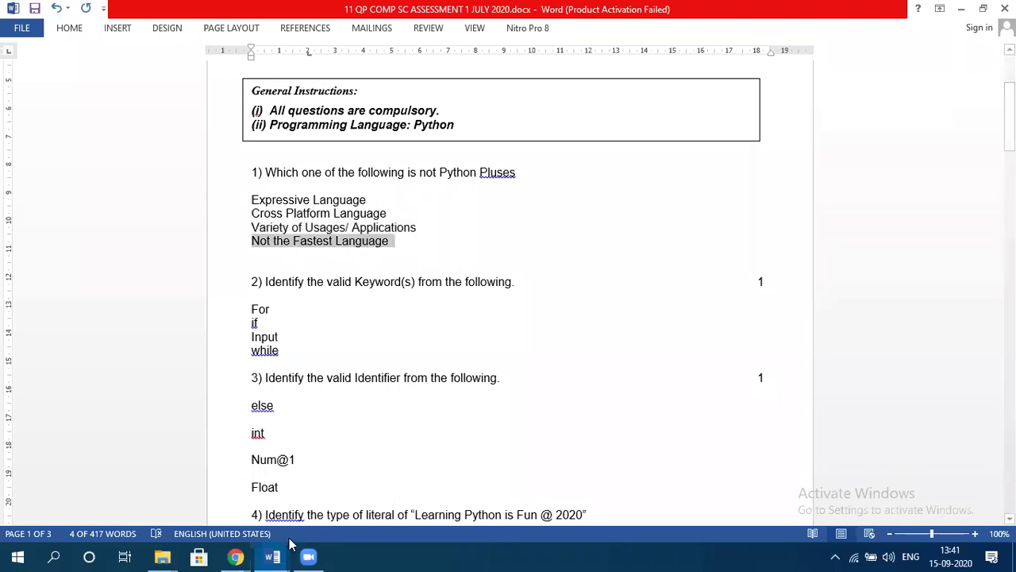
left_click(236, 557)
left_click(190, 454)
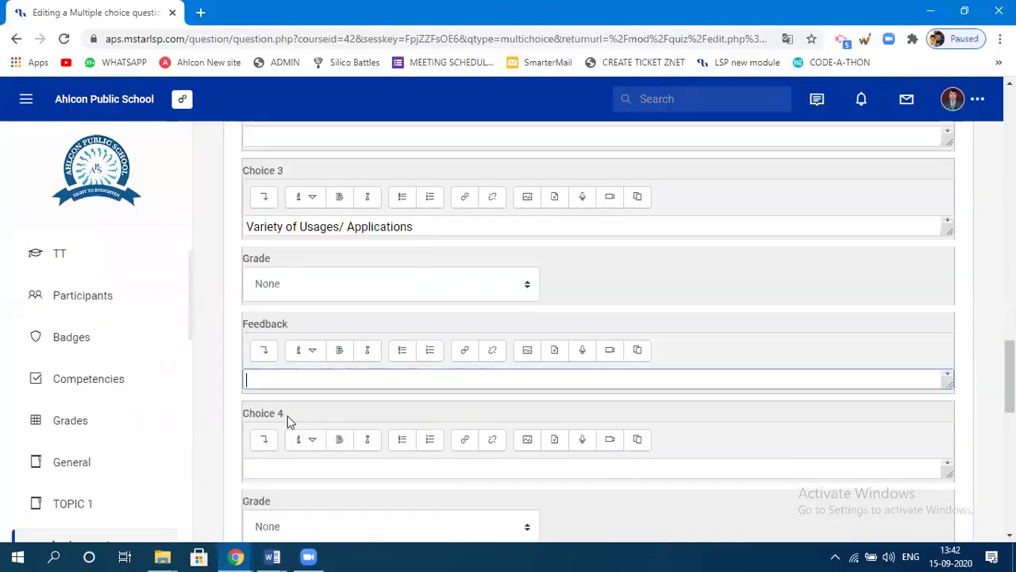
key("ctrl+v")
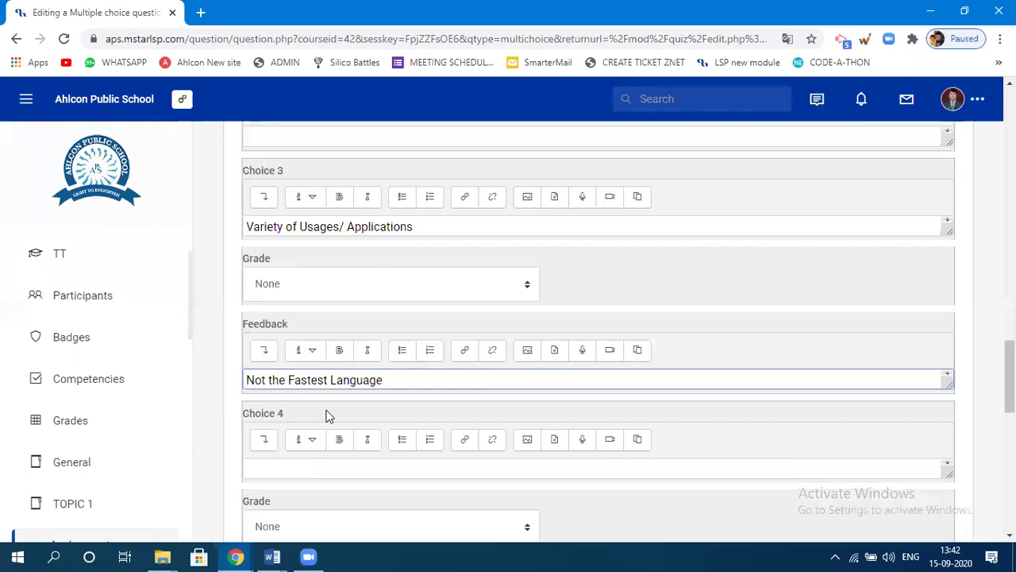
Step: Move "Not the Fastest Language" from Choice 3's feedback into Choice 4 and set Choice 4's grade to 100%
key("Home")
left_click_drag(388, 383, 239, 383)
key("ctrl+c")
key("BackSpace")
scroll(311, 437, "down", 2)
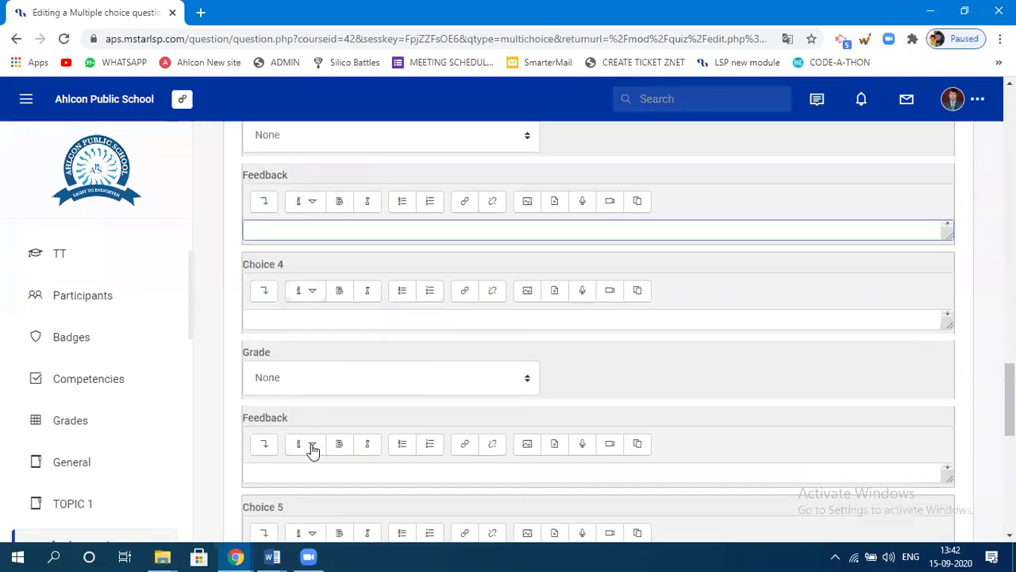
left_click(295, 324)
key("ctrl+v")
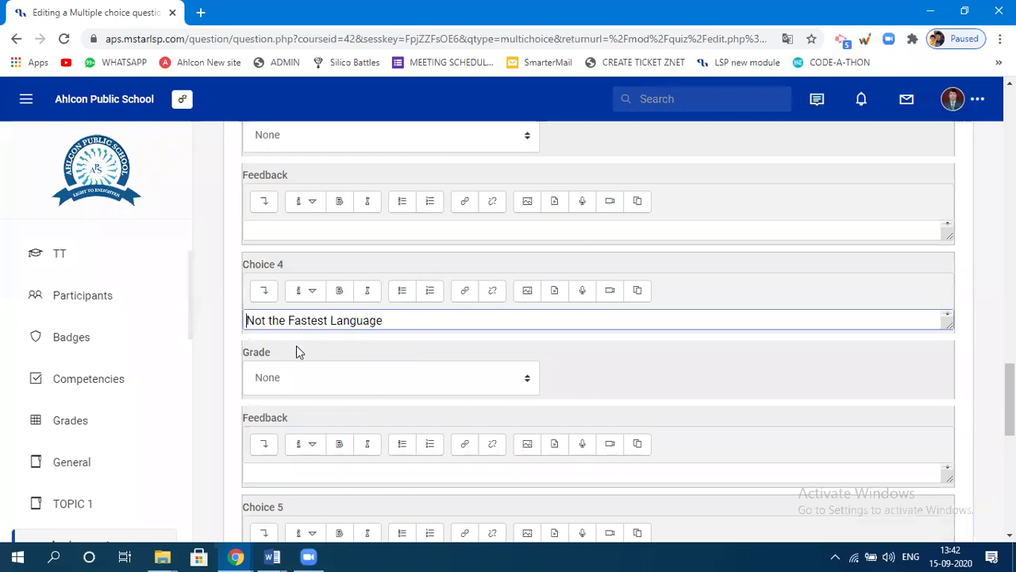
left_click(270, 385)
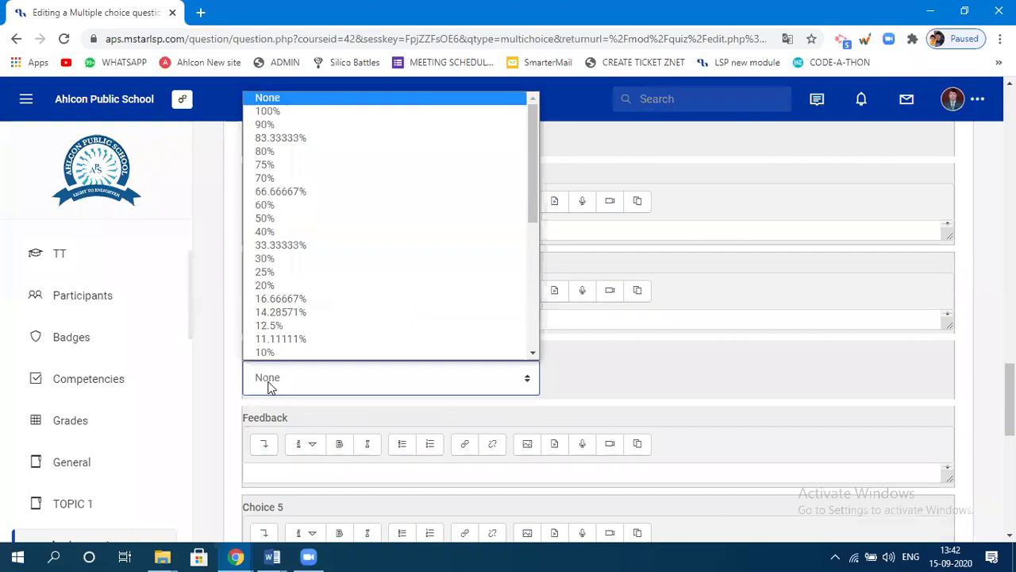
left_click(268, 112)
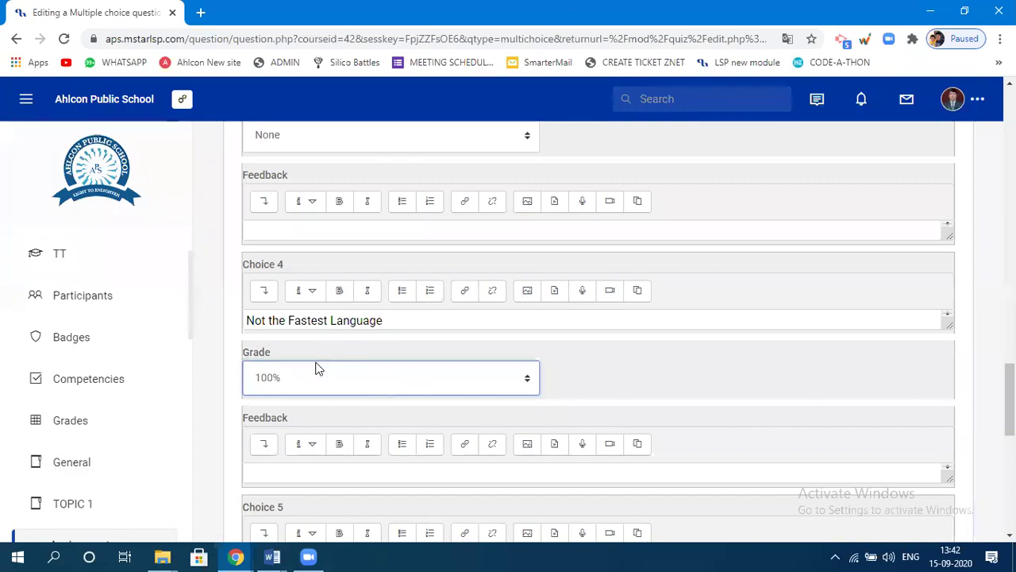
Step: Save the multiple choice question Q1, check its settings once more, and save it back to the QUIZ 1 question list
scroll(401, 389, "down", 1)
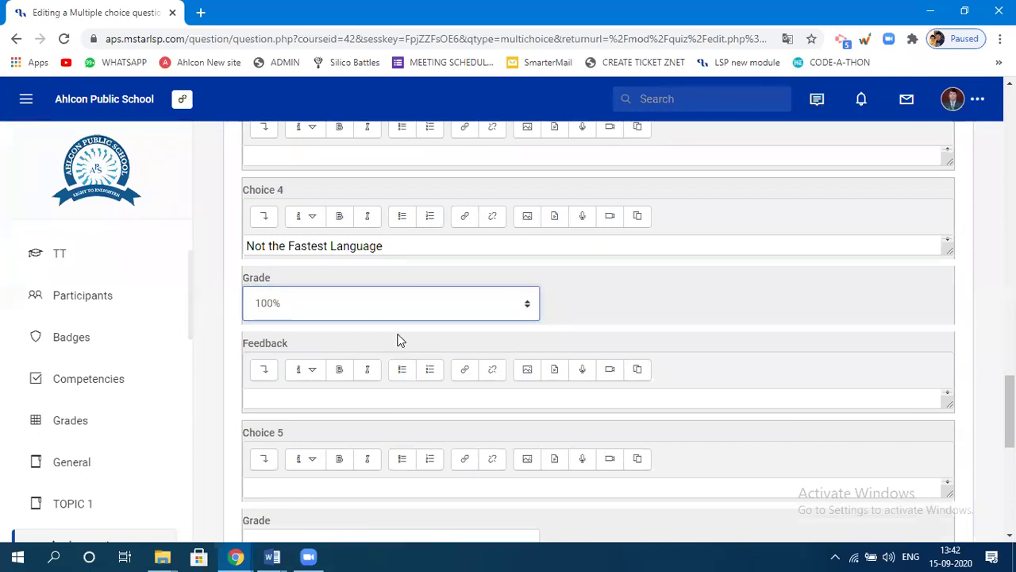
scroll(389, 325, "down", 4)
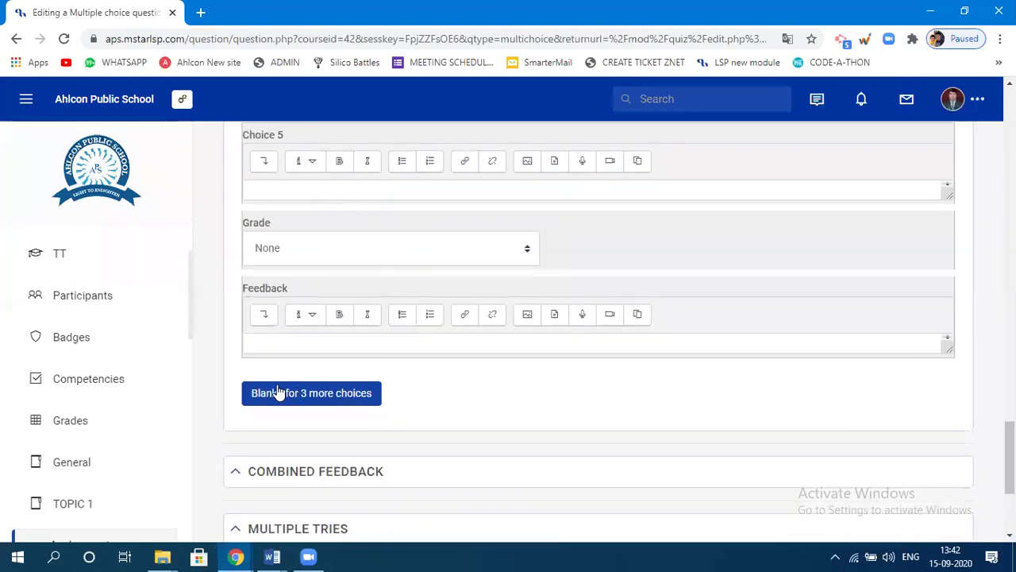
scroll(470, 405, "down", 3)
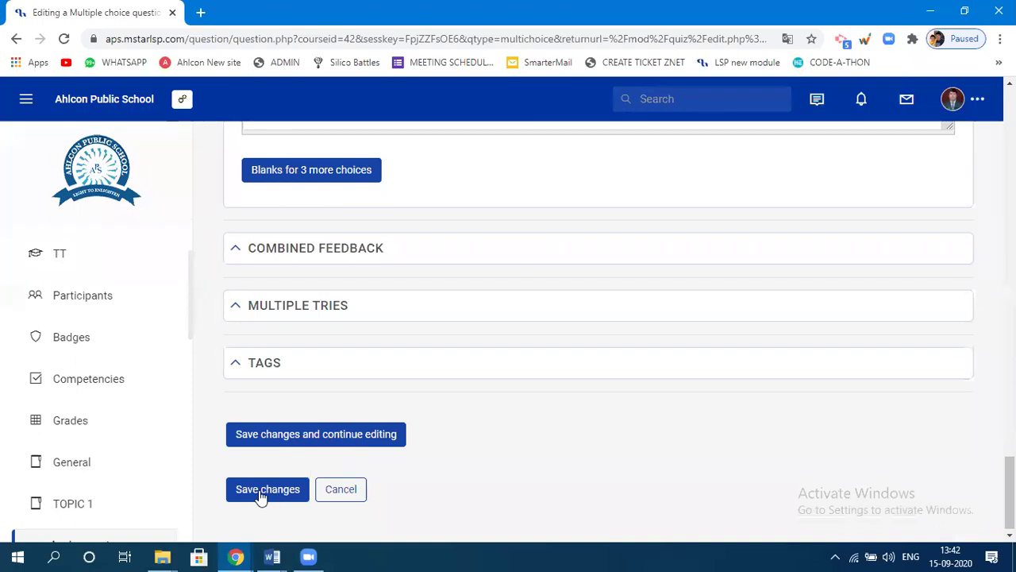
left_click(292, 442)
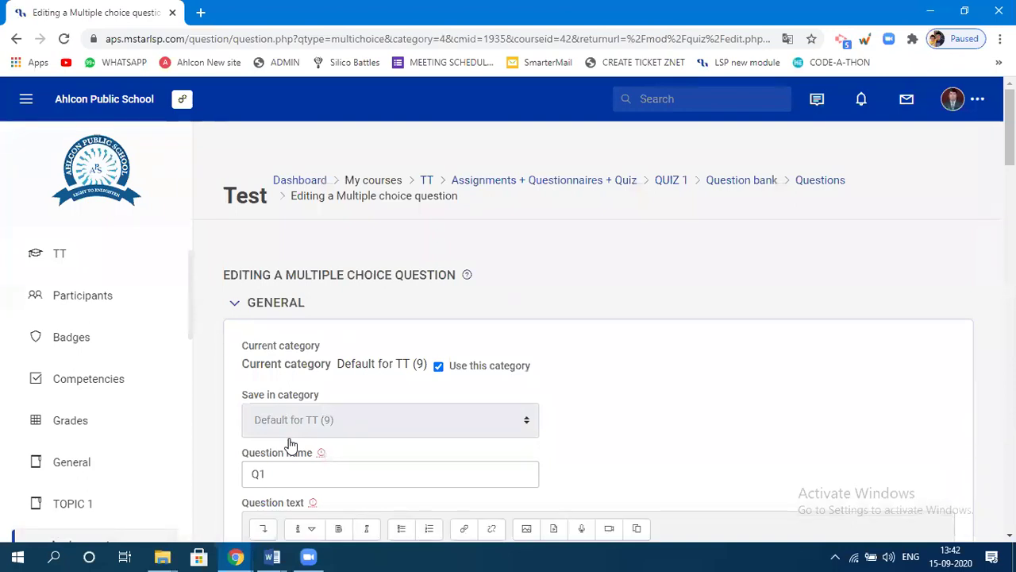
scroll(701, 324, "down", 3)
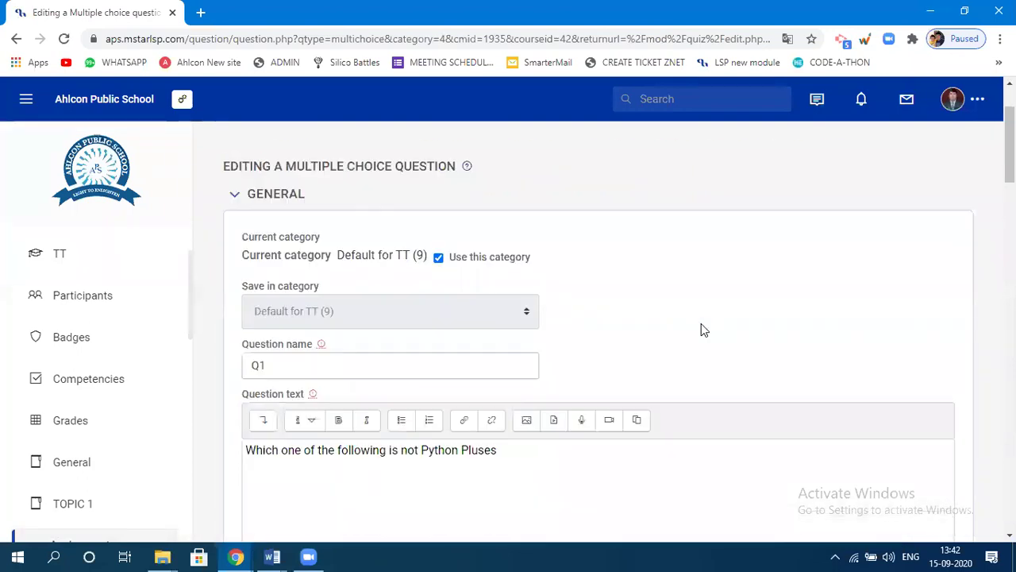
scroll(332, 361, "down", 15)
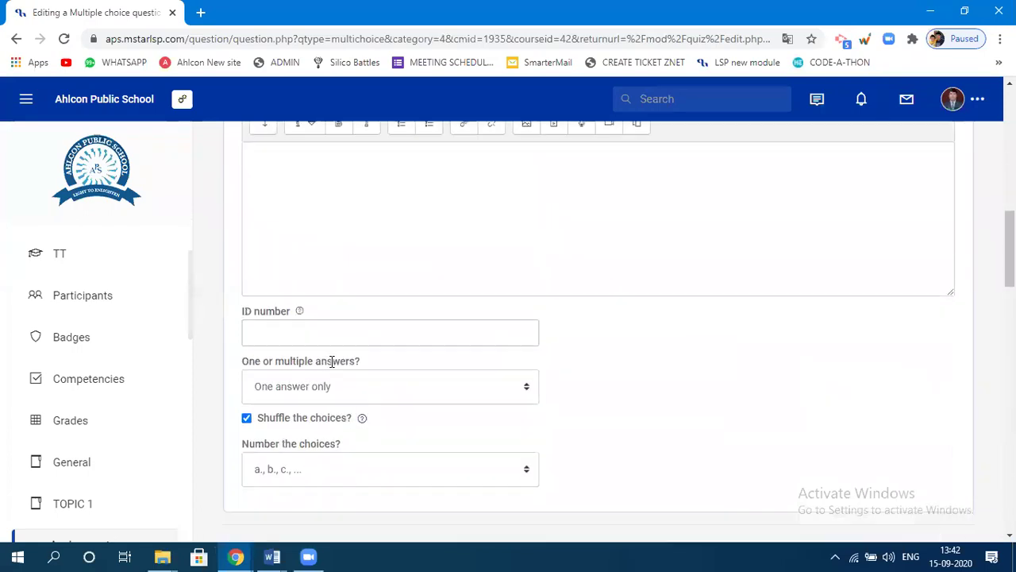
scroll(332, 362, "down", 10)
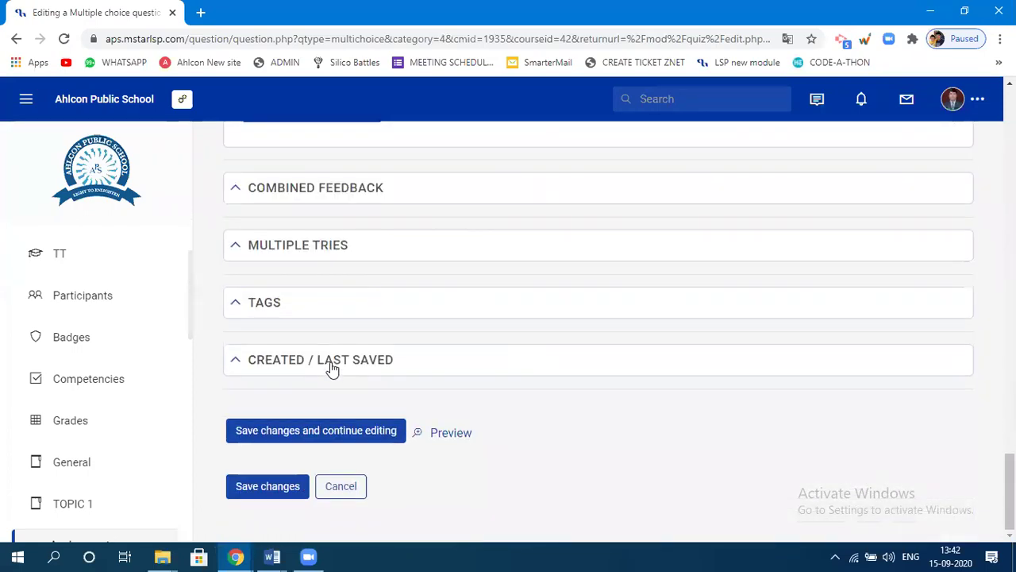
left_click(271, 494)
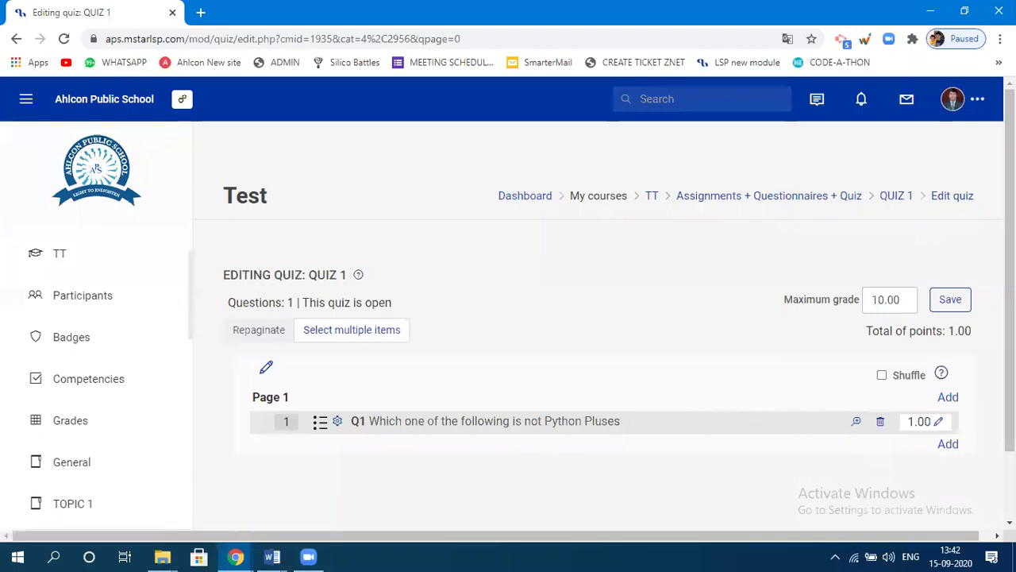
Step: Add a new True/False question to QUIZ 1 after Q1
scroll(635, 467, "down", 1)
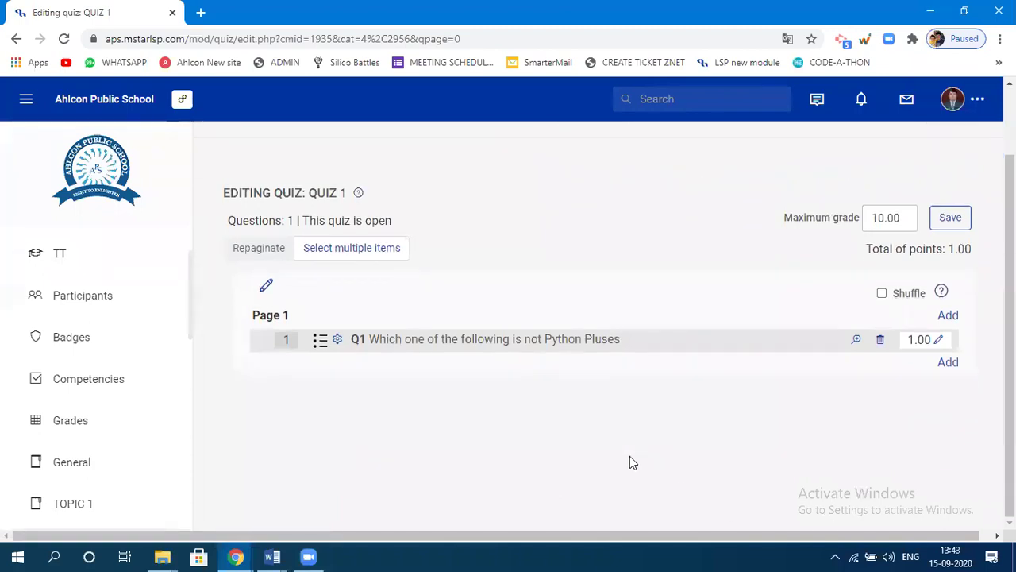
left_click(949, 364)
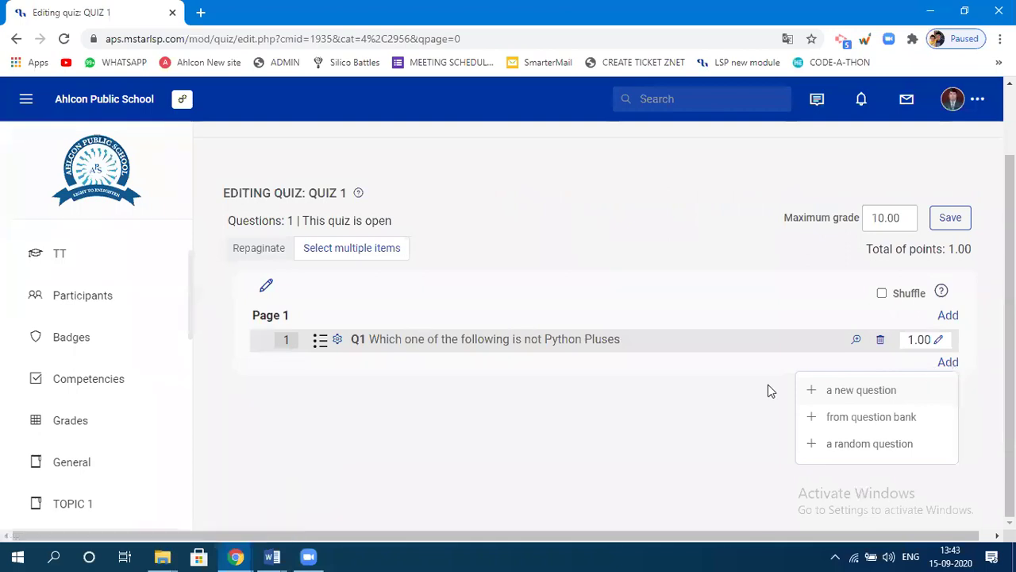
left_click(876, 392)
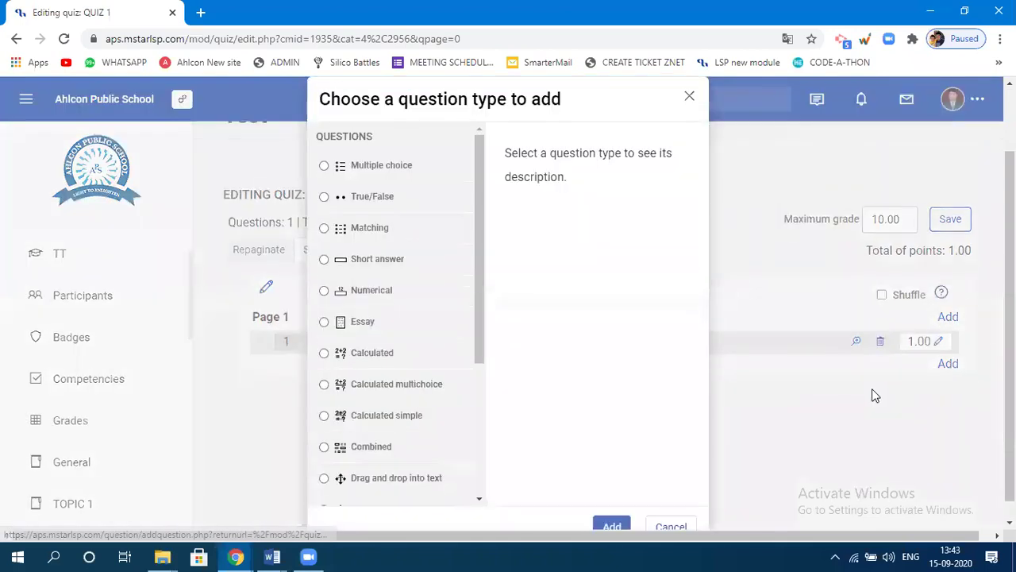
left_click(373, 197)
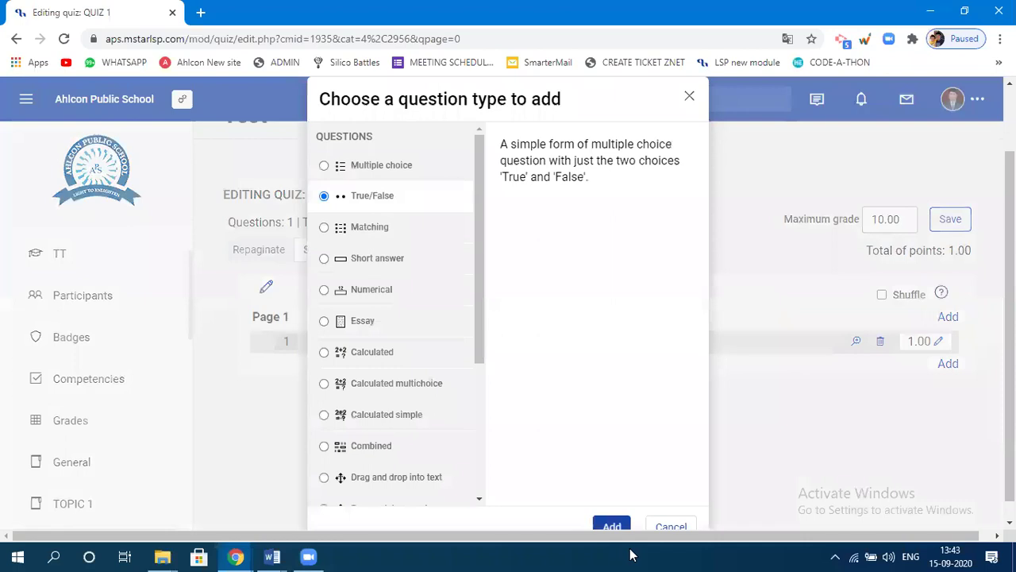
left_click(611, 525)
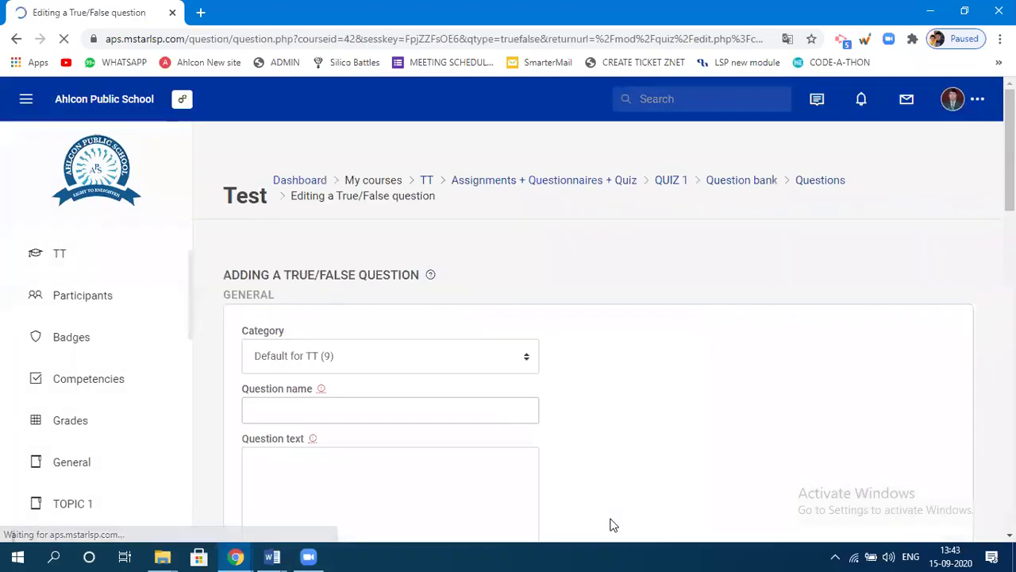
Step: Name the question Q2 and enter "Python is an interpreted language" as its question text
left_click(305, 420)
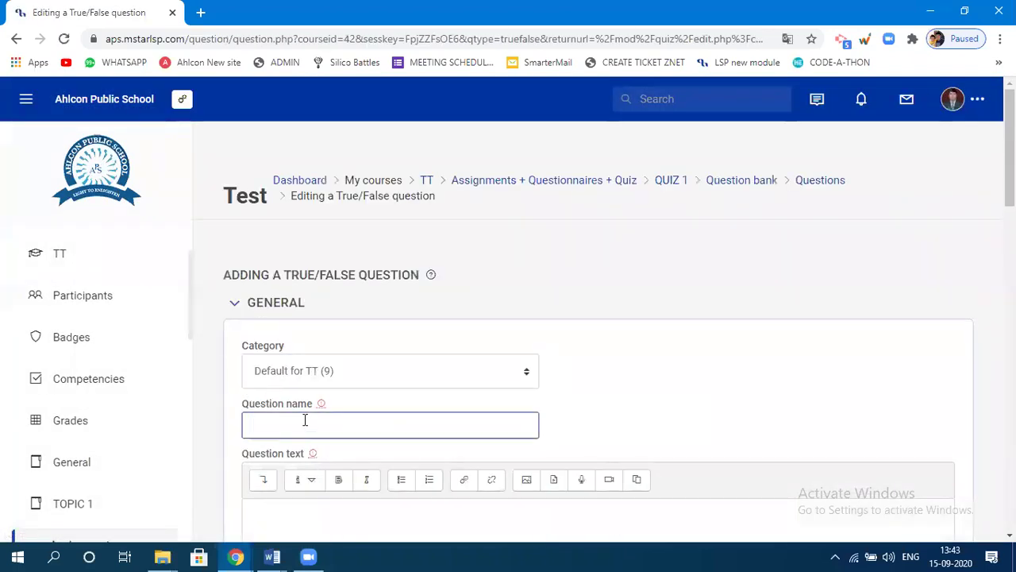
scroll(333, 413, "down", 2)
left_click(258, 370)
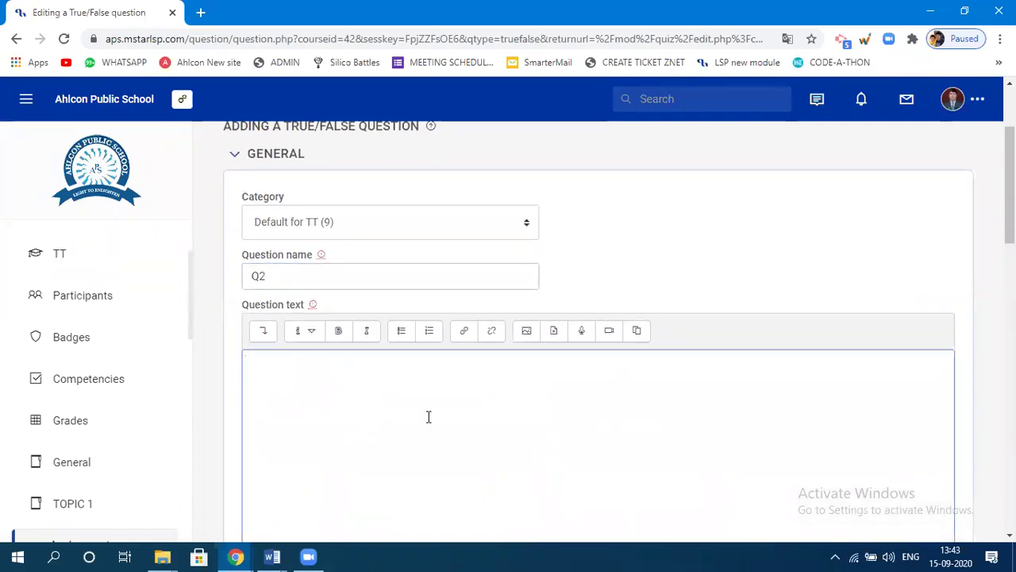
type("pY")
key("BackSpace")
type("ython is an interprted lang")
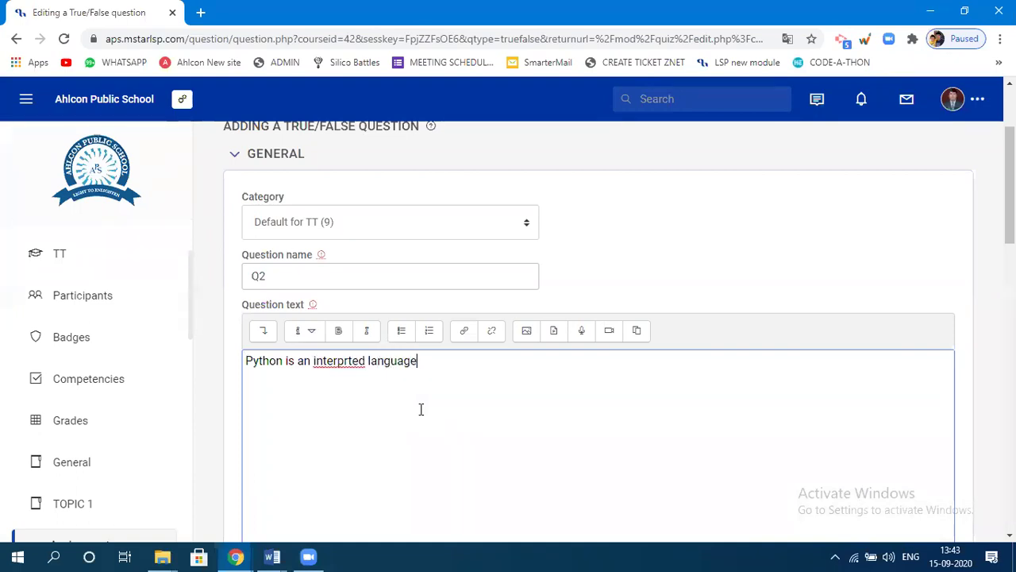
left_click(345, 361)
type("e")
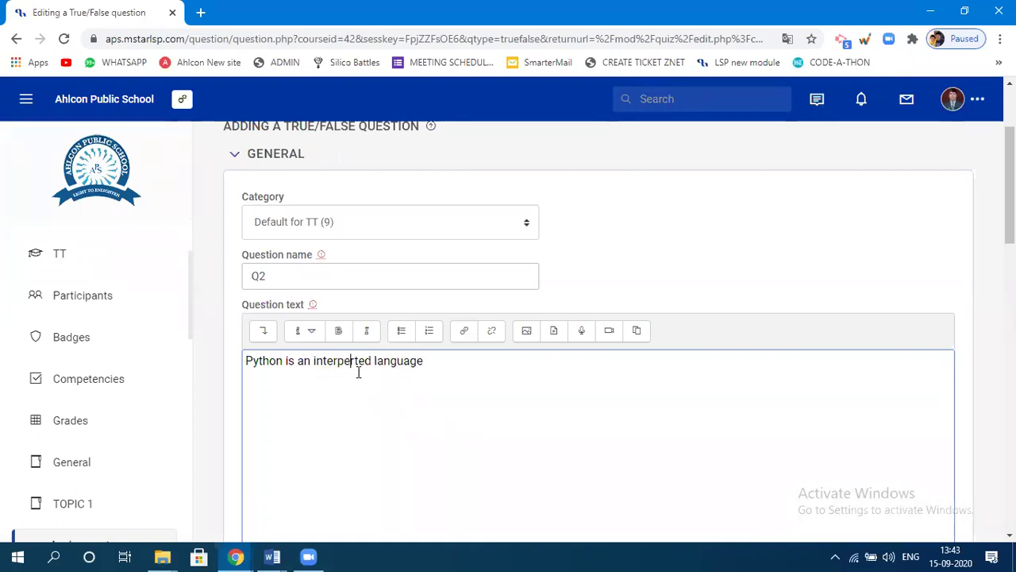
key("BackSpace")
key("Right")
type("e")
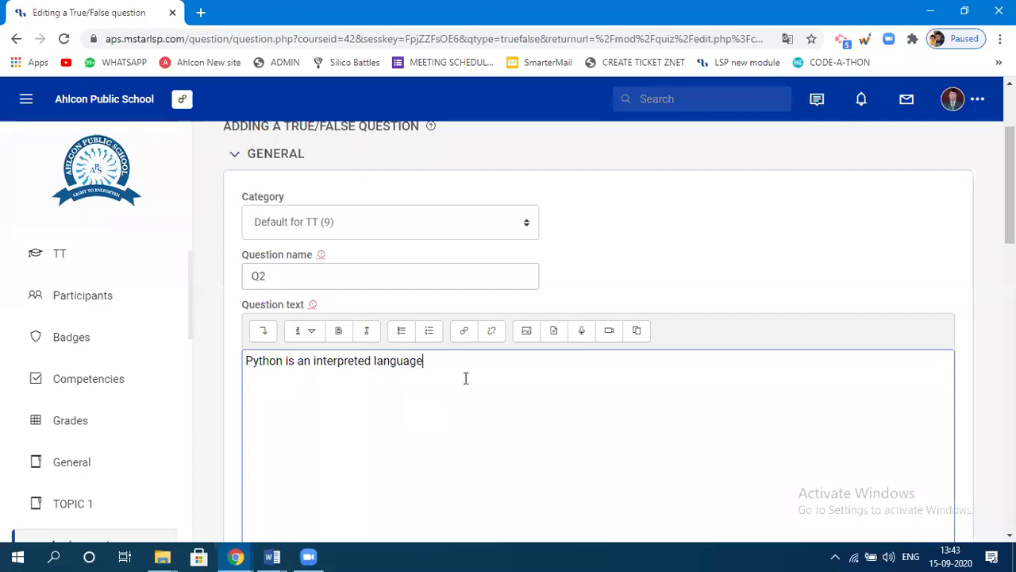
Step: Set the default points of Q2 to 1 and its correct answer to True
left_click(486, 419)
scroll(444, 414, "down", 3)
left_click(302, 397)
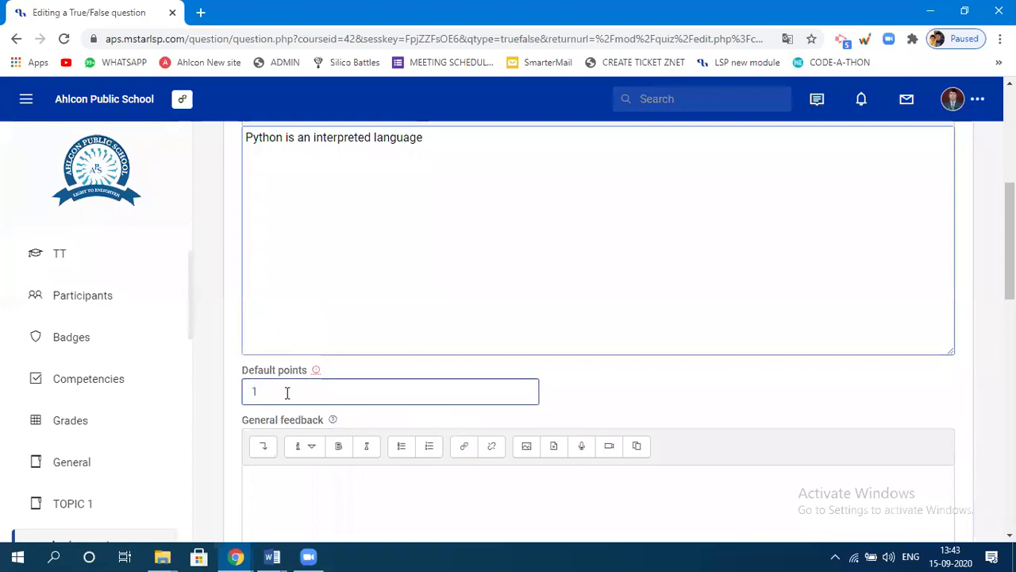
key("BackSpace")
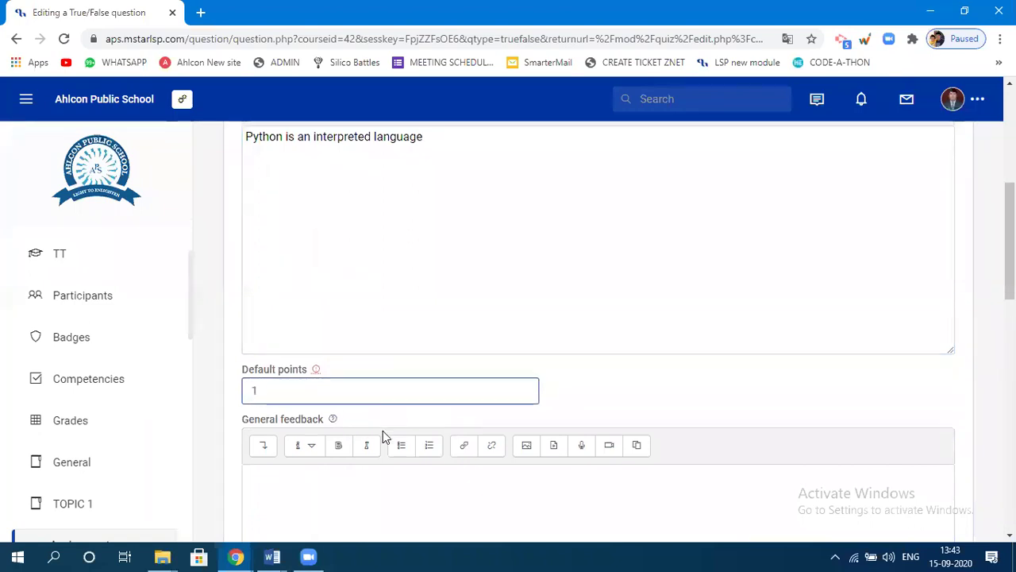
scroll(381, 433, "down", 3)
scroll(384, 389, "down", 2)
left_click(325, 327)
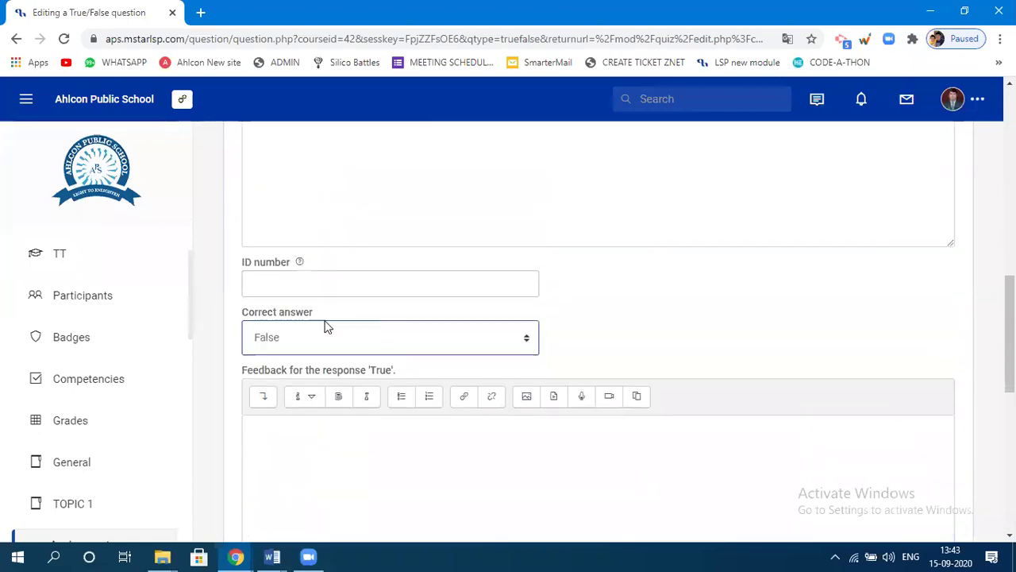
left_click(294, 346)
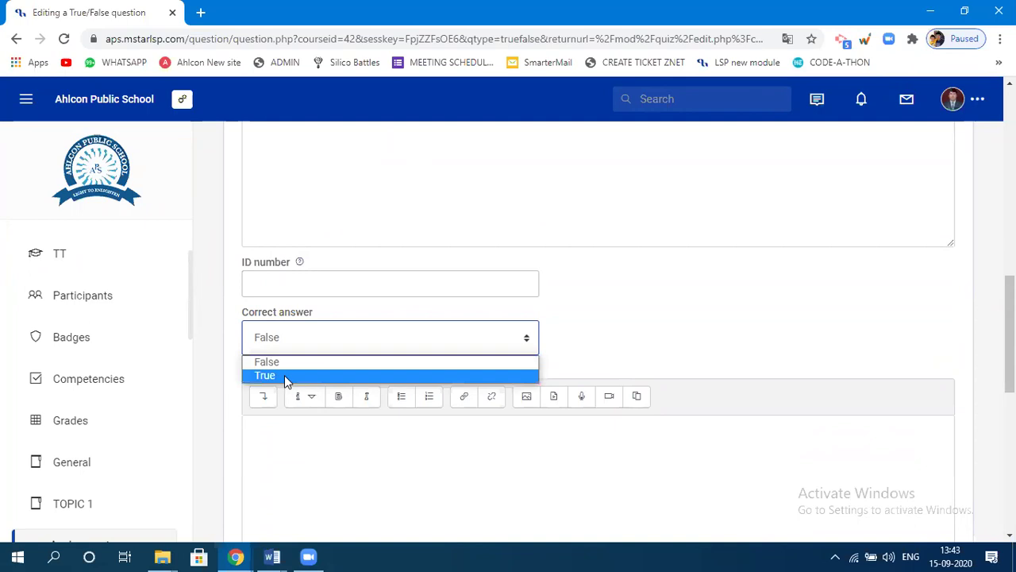
left_click(286, 376)
Step: Leave the feedback for both responses blank and save the True/False question to the quiz
left_click(310, 467)
scroll(311, 468, "down", 1)
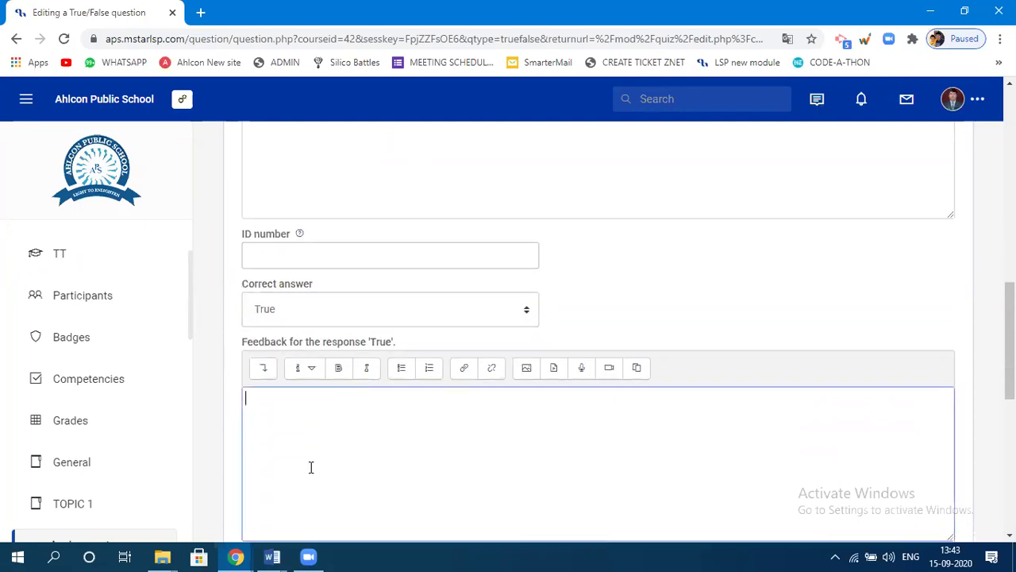
scroll(310, 467, "down", 3)
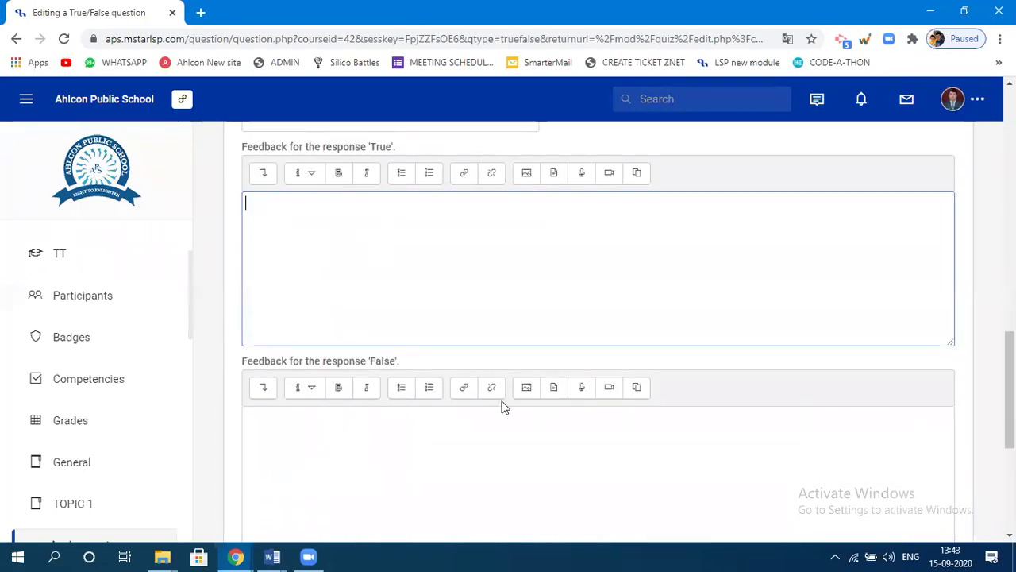
scroll(401, 424, "down", 4)
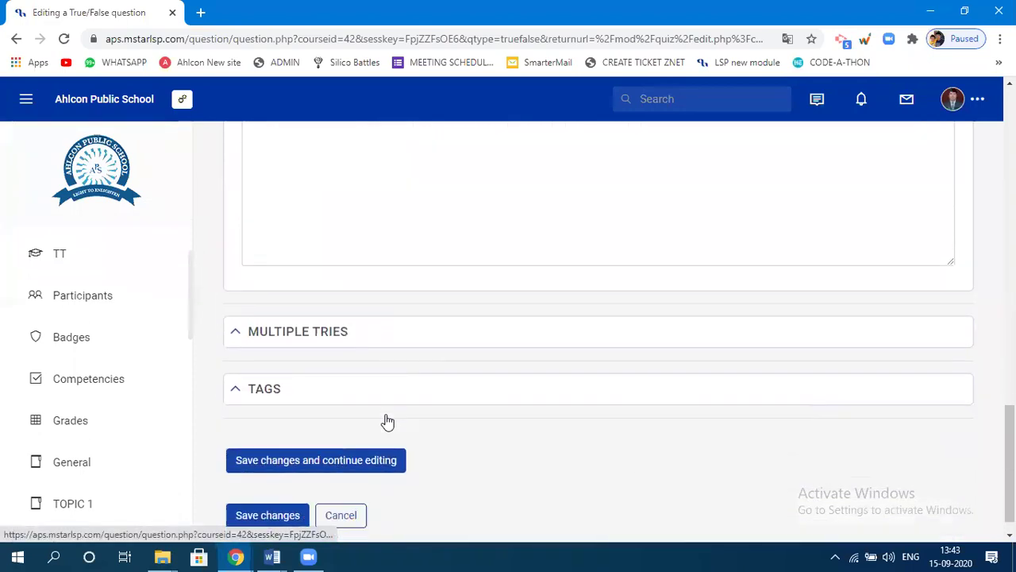
scroll(387, 422, "down", 1)
left_click(273, 491)
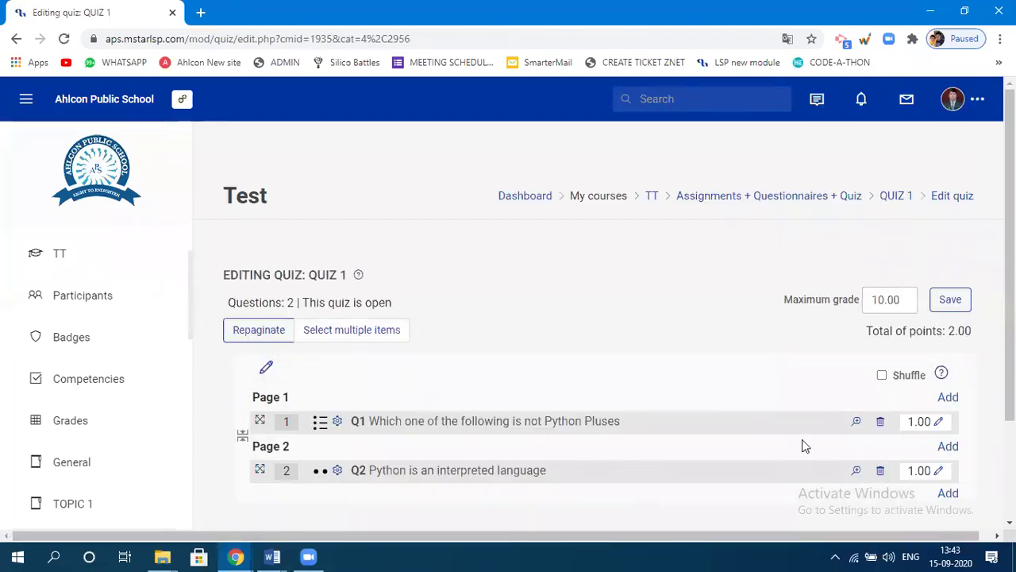
Step: Set the maximum grade of QUIZ 1 to 2 and save it
left_click(909, 310)
left_click_drag(908, 302, 820, 317)
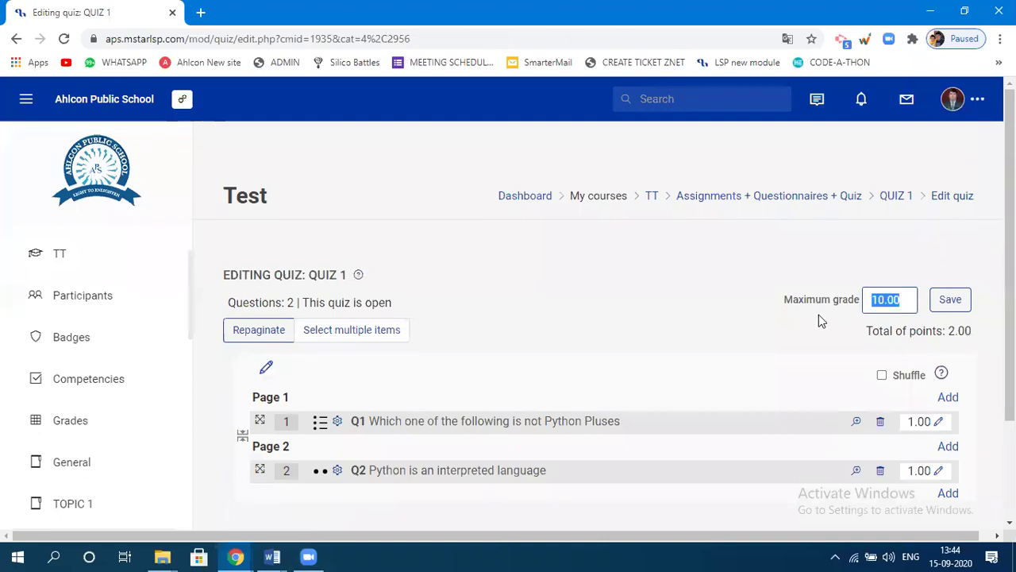
type("2")
left_click(948, 301)
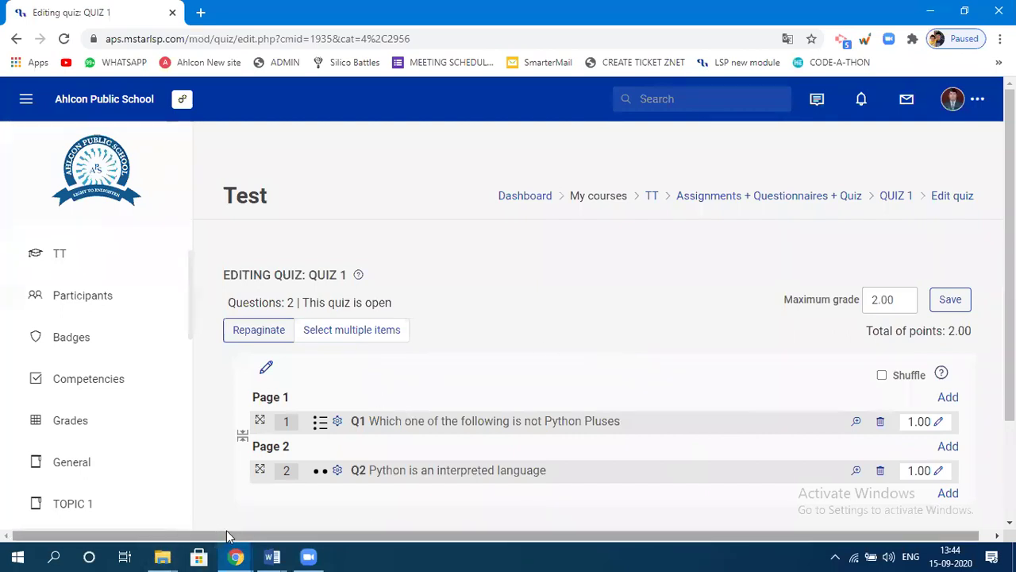
Step: Open the Assignments + Questionnaires + Quiz section of the course, both in the editing window and in the incognito Chrome window
left_click(731, 201)
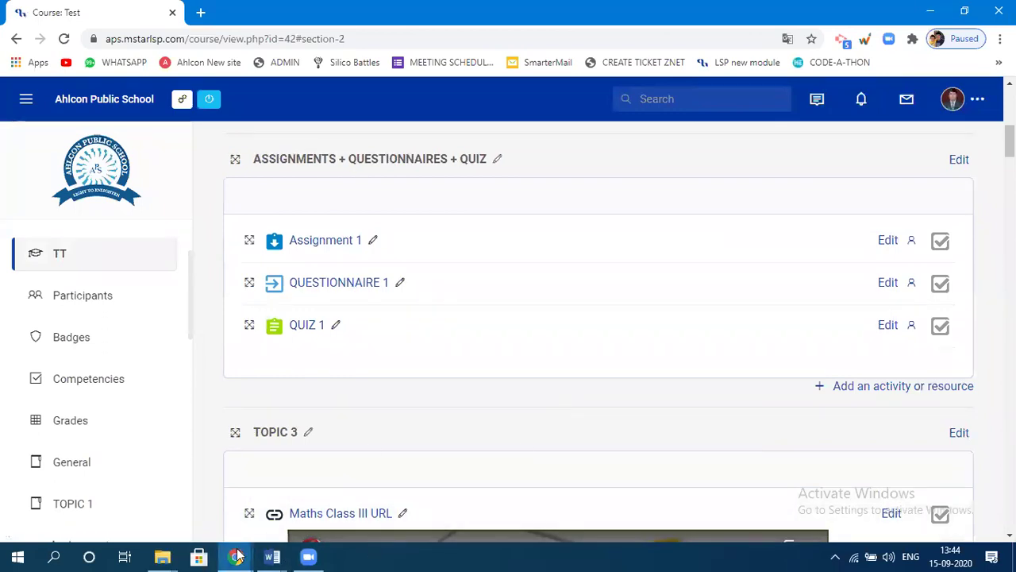
mouse_move(238, 556)
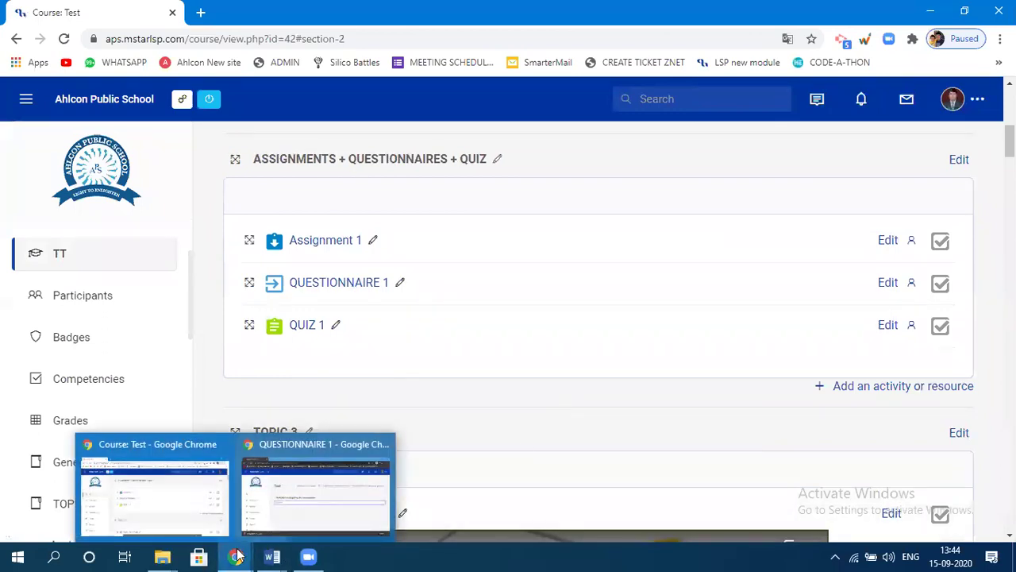
left_click(296, 446)
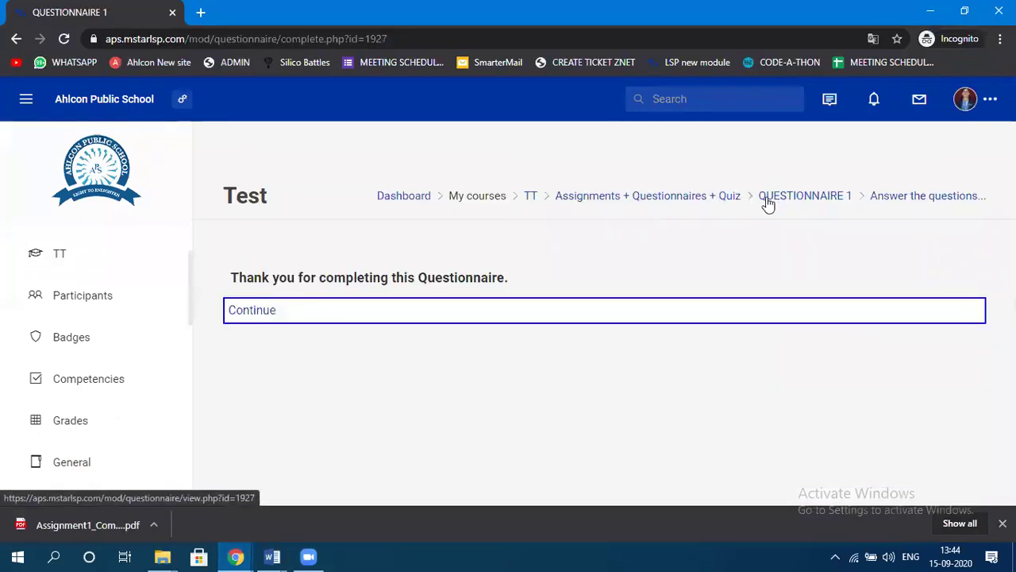
left_click(703, 200)
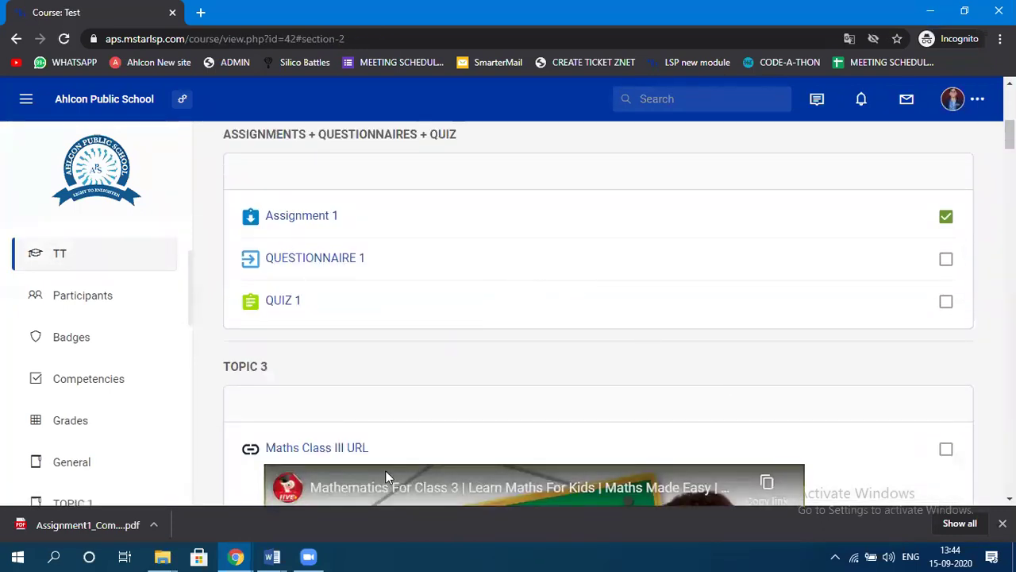
Step: Start an attempt at QUIZ 1 and choose "Expressive Language" as the answer to Question 1
left_click(286, 308)
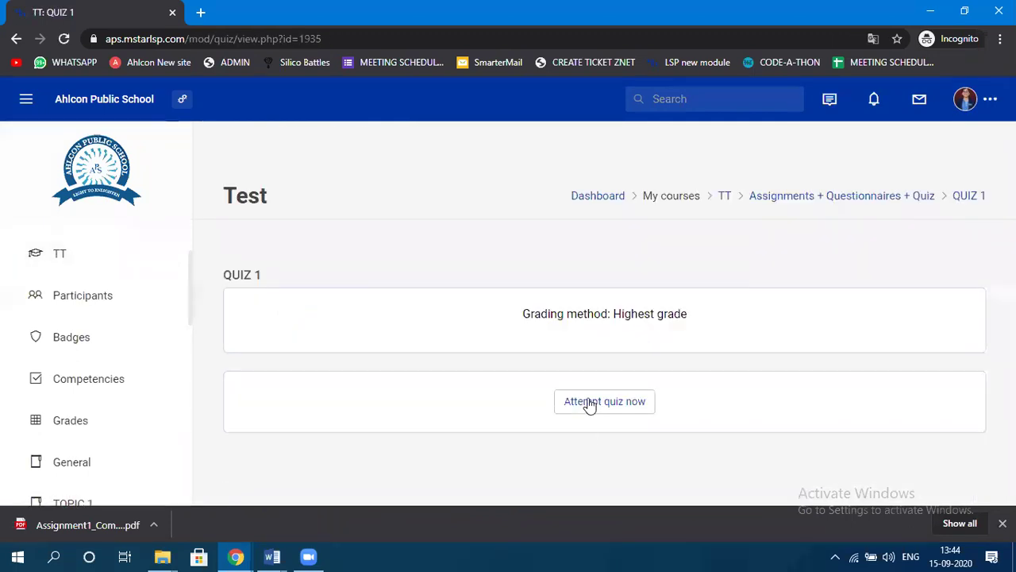
left_click(611, 411)
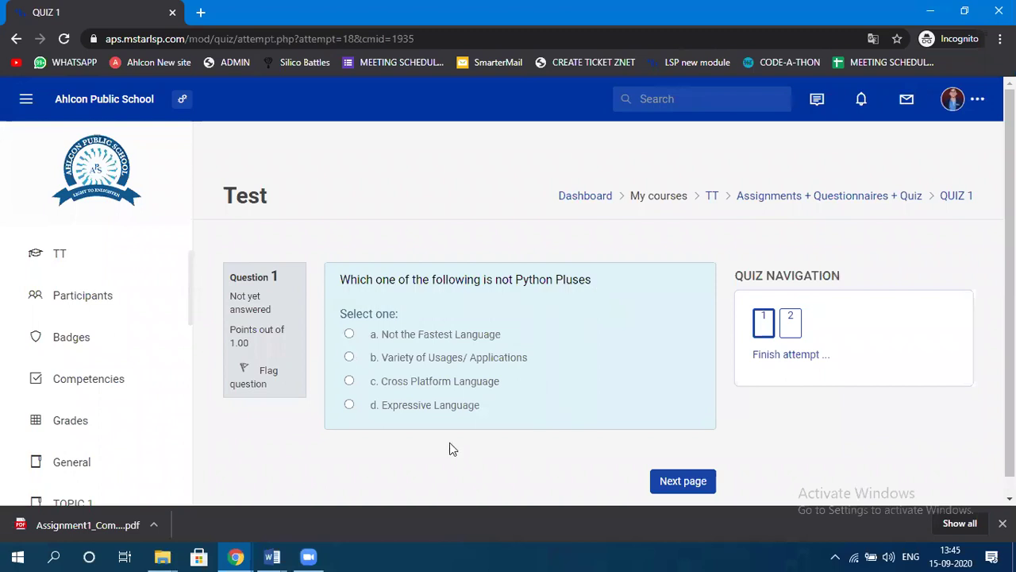
left_click(350, 406)
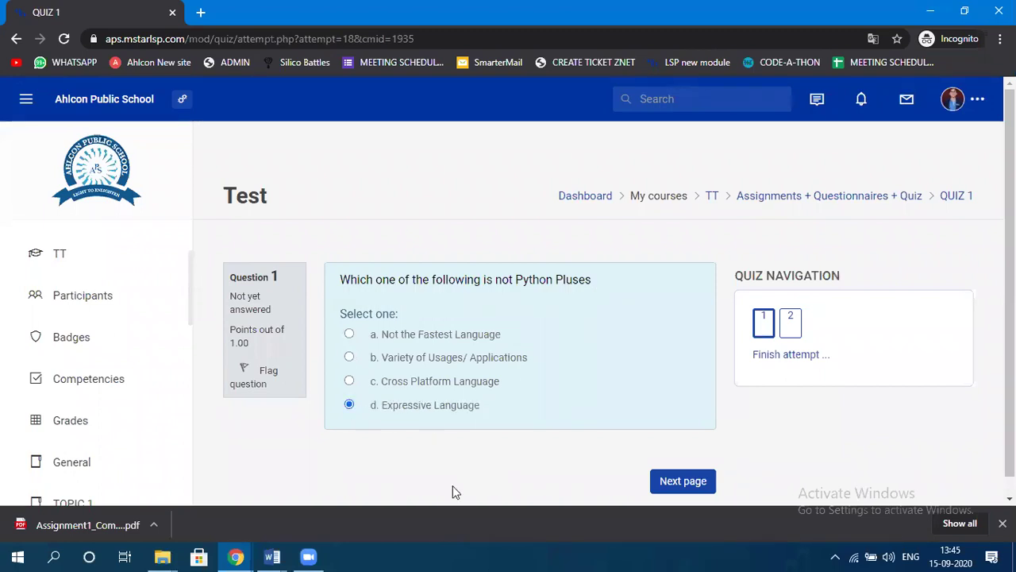
Step: Answer Question 2 with True, then finish the attempt and confirm submission of all answers
left_click(681, 481)
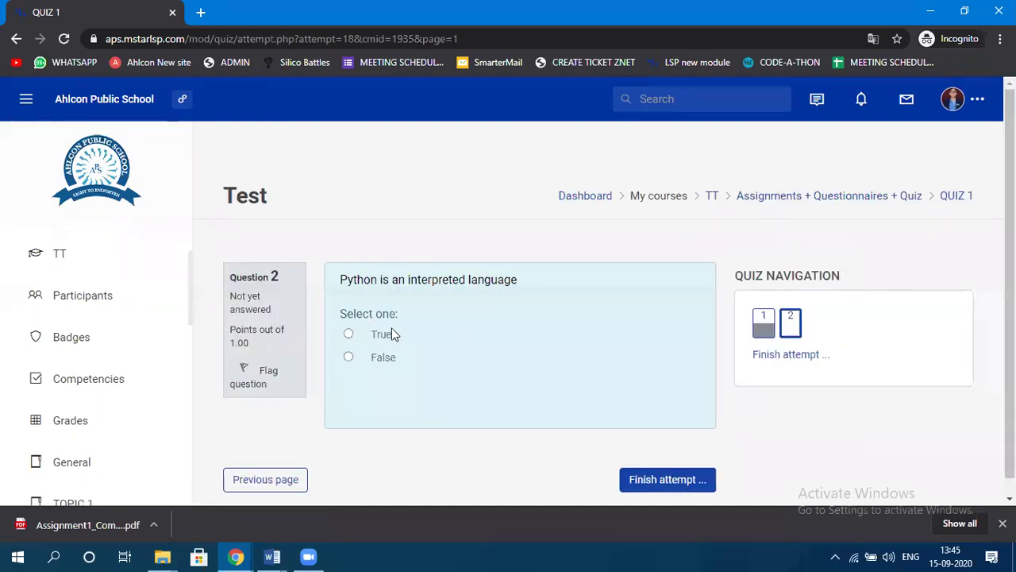
left_click(349, 334)
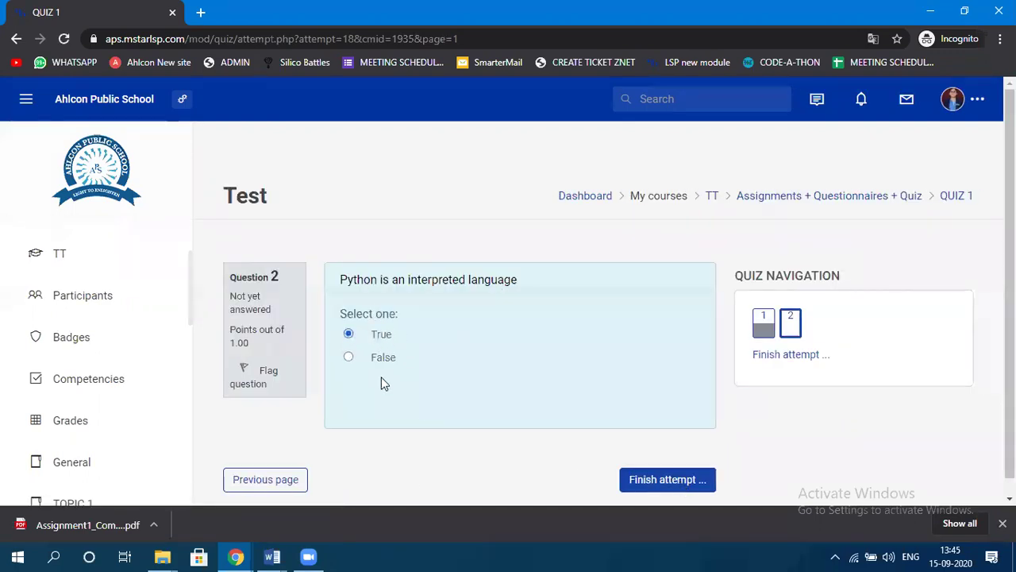
left_click(666, 479)
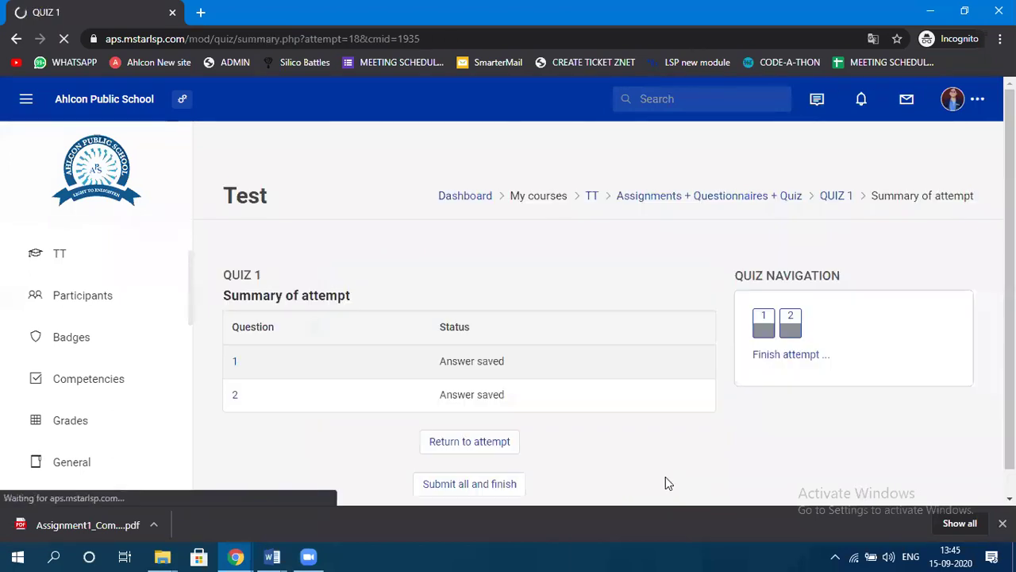
scroll(620, 441, "down", 1)
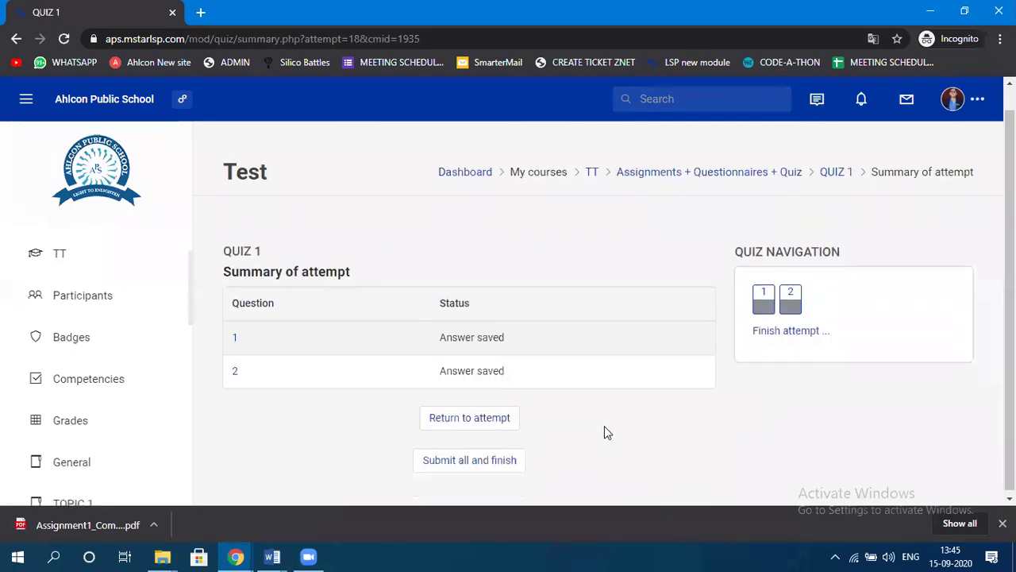
left_click(490, 464)
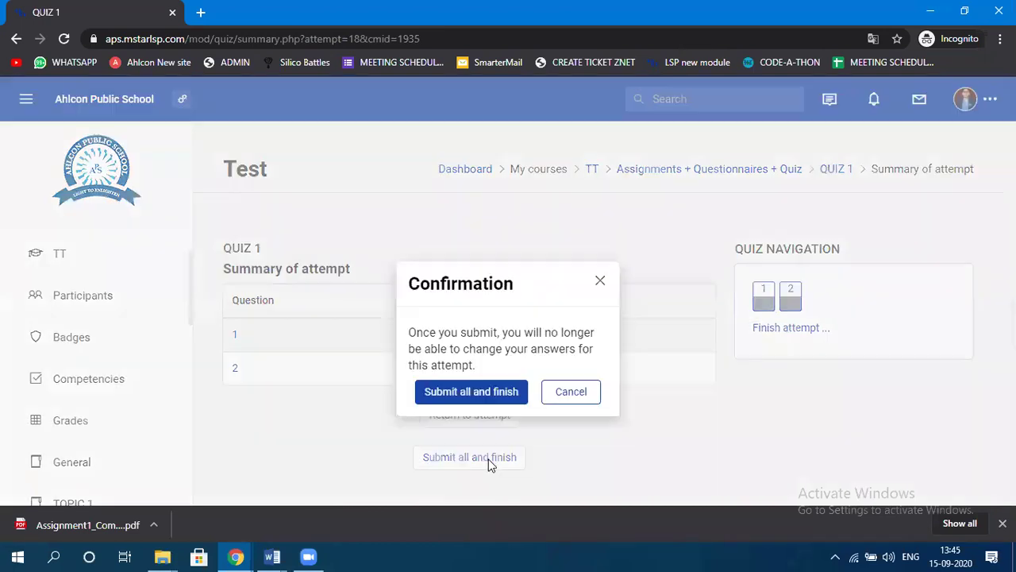
left_click(472, 392)
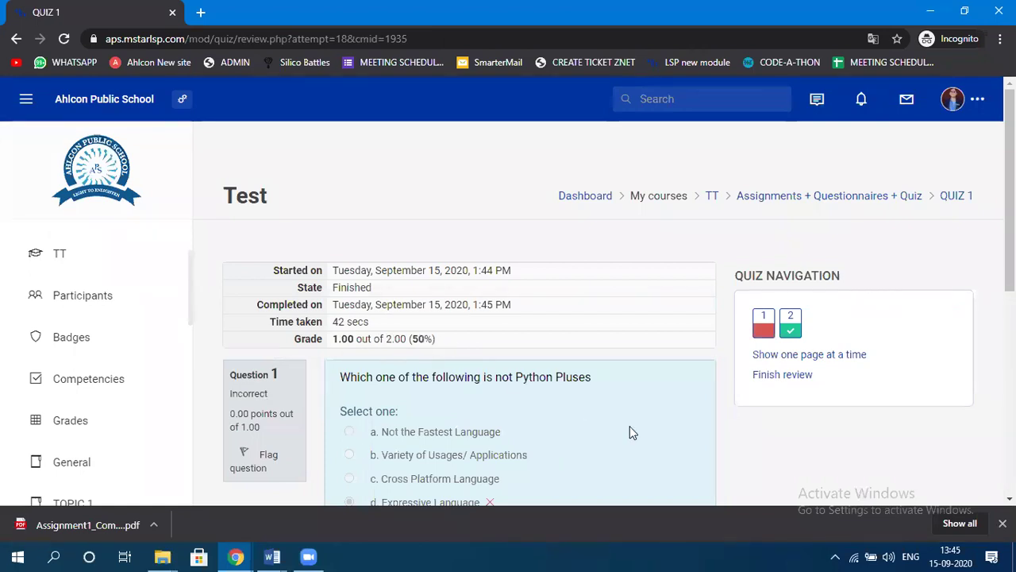
Step: Review the marking and correct answers of both questions and the overall grade of the submitted attempt
scroll(574, 411, "down", 2)
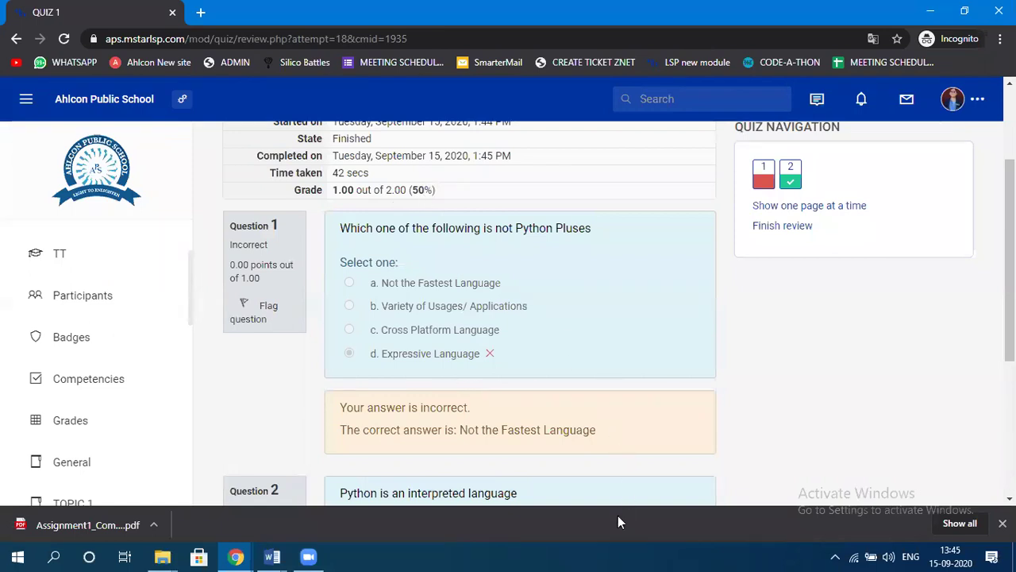
triple_click(406, 356)
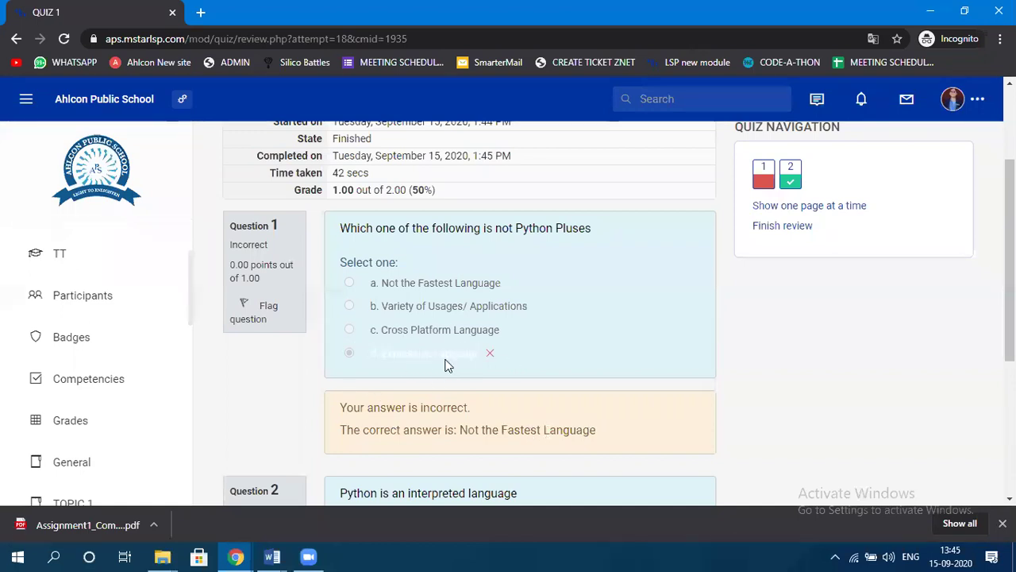
left_click(444, 367)
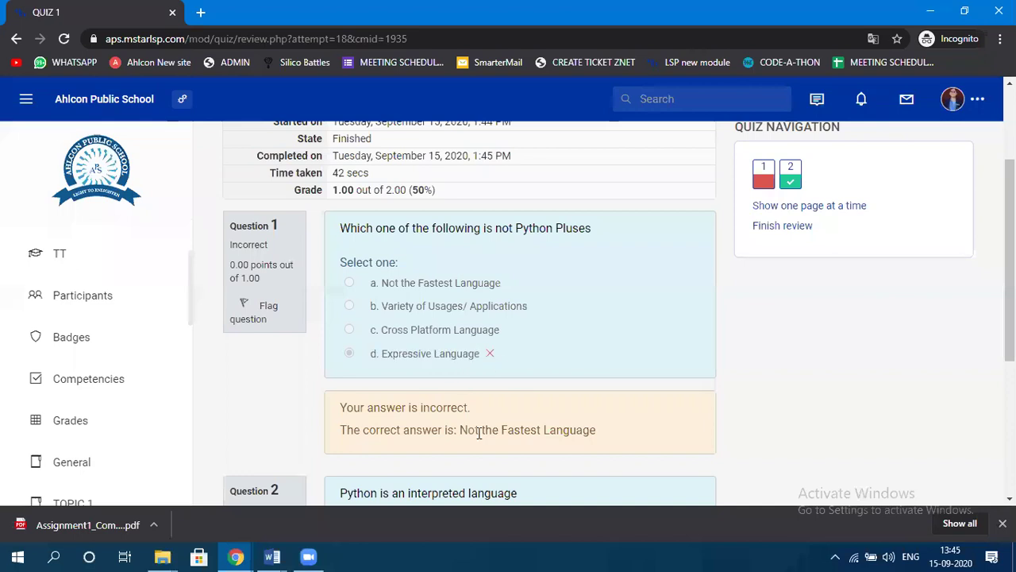
scroll(611, 435, "down", 2)
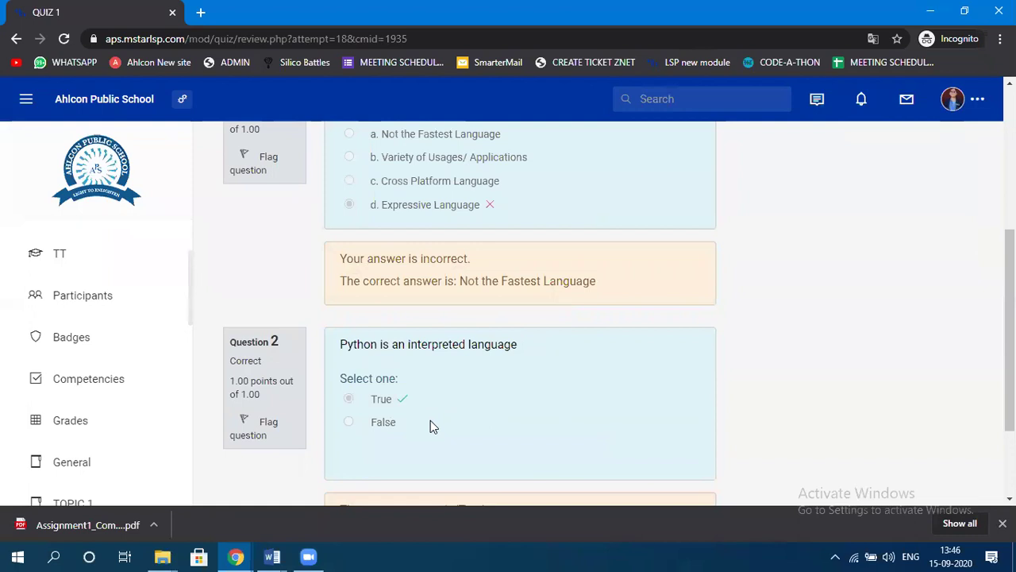
scroll(460, 434, "up", 3)
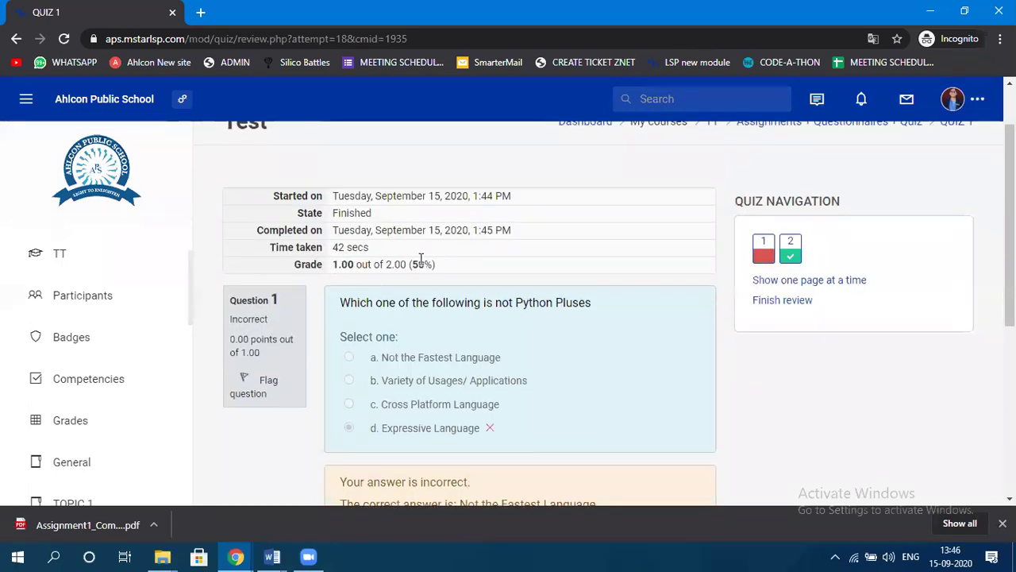
Step: Switch to the teacher's Chrome window, open the attempts report of QUIZ 1 and examine the student's grades
mouse_move(236, 555)
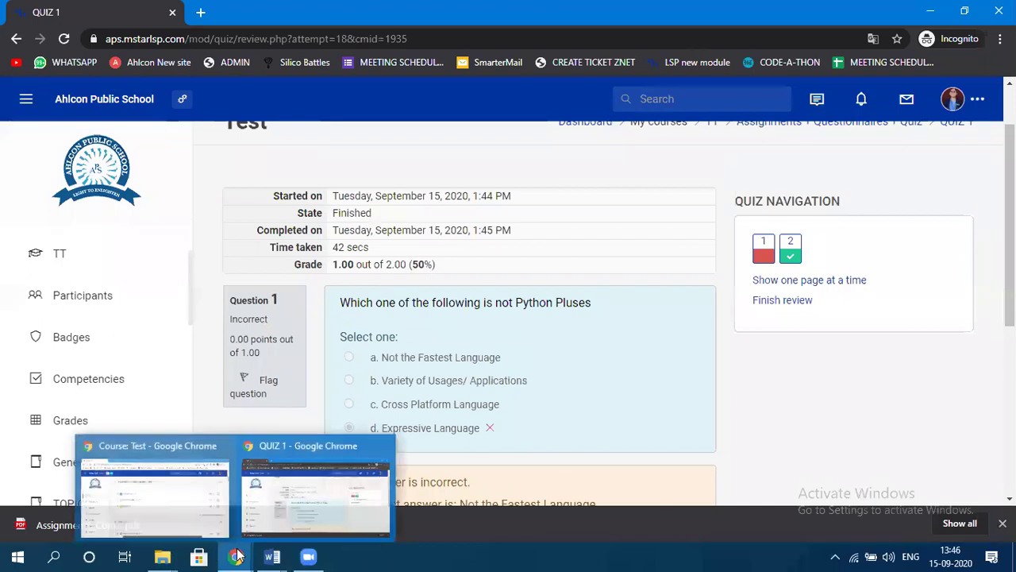
left_click(150, 443)
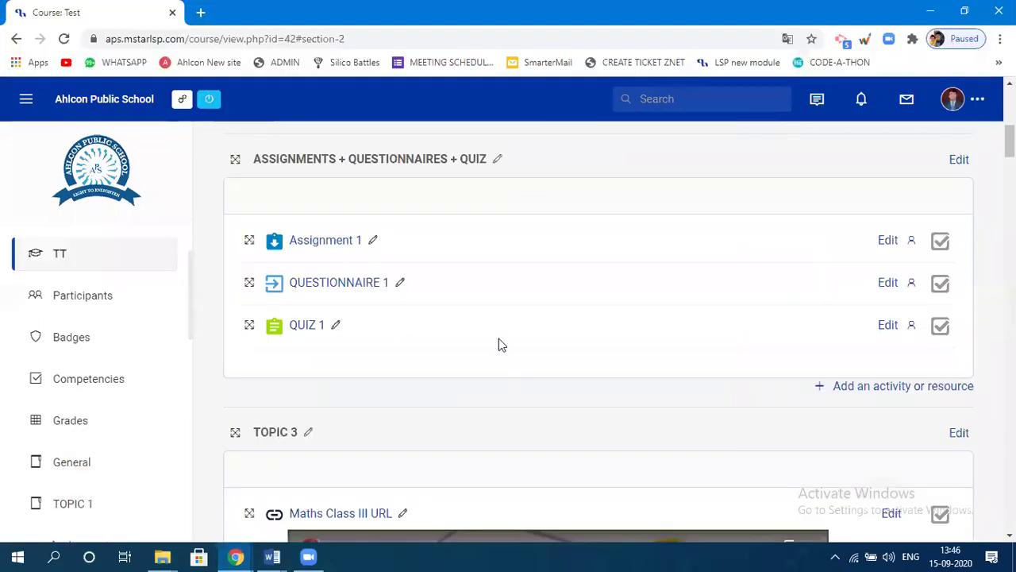
left_click(303, 329)
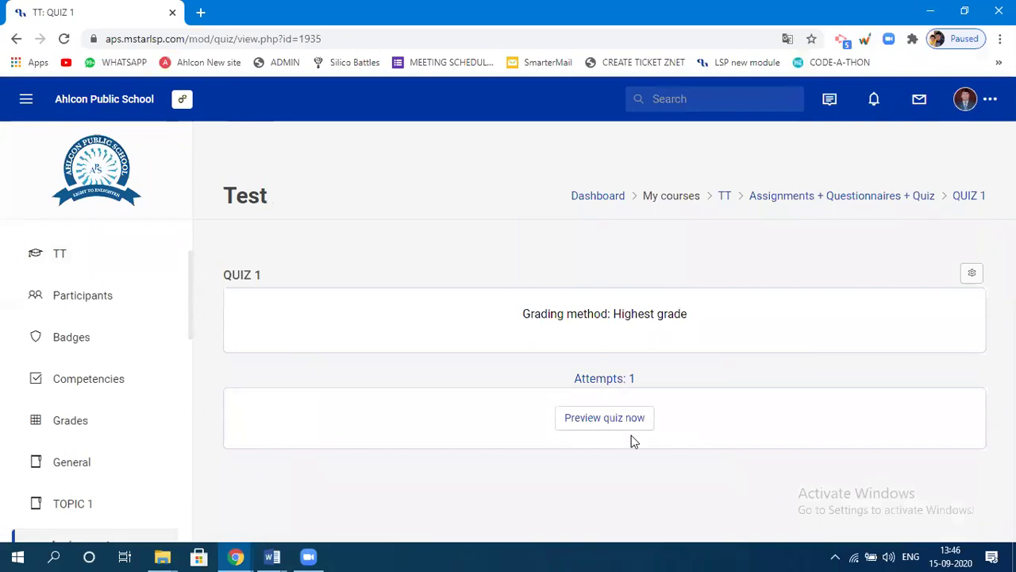
left_click(602, 379)
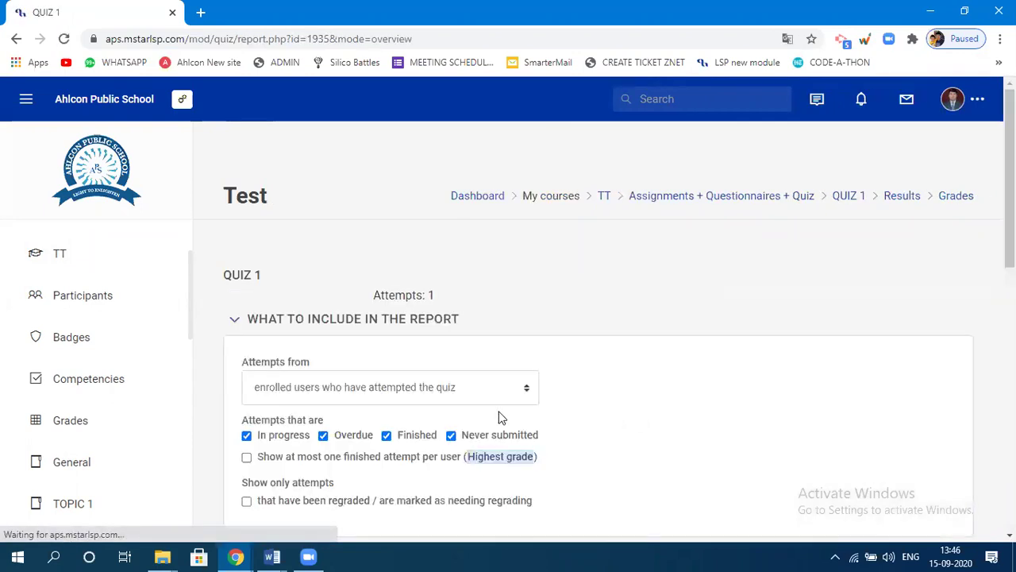
scroll(501, 417, "down", 9)
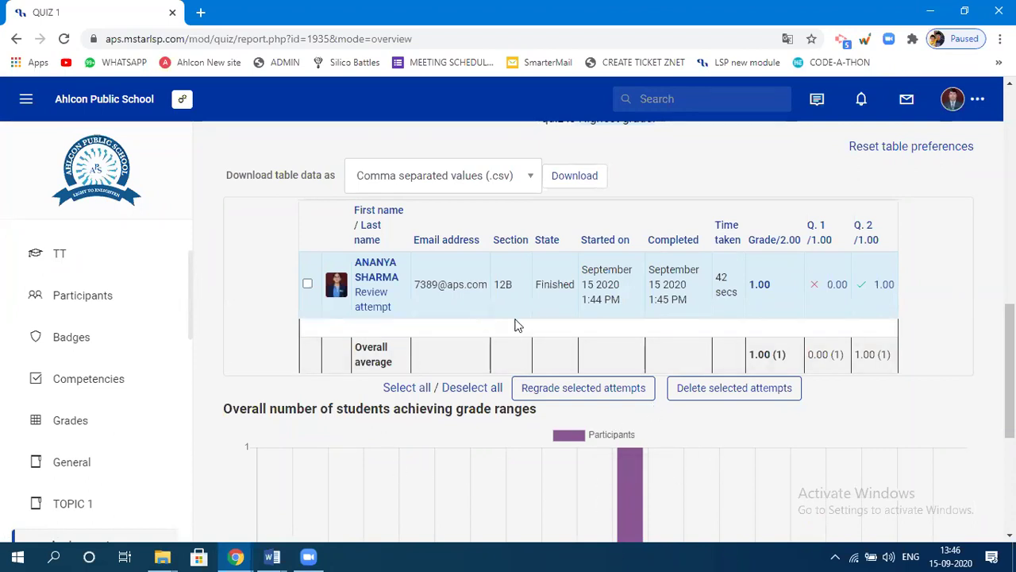
scroll(429, 489, "up", 3)
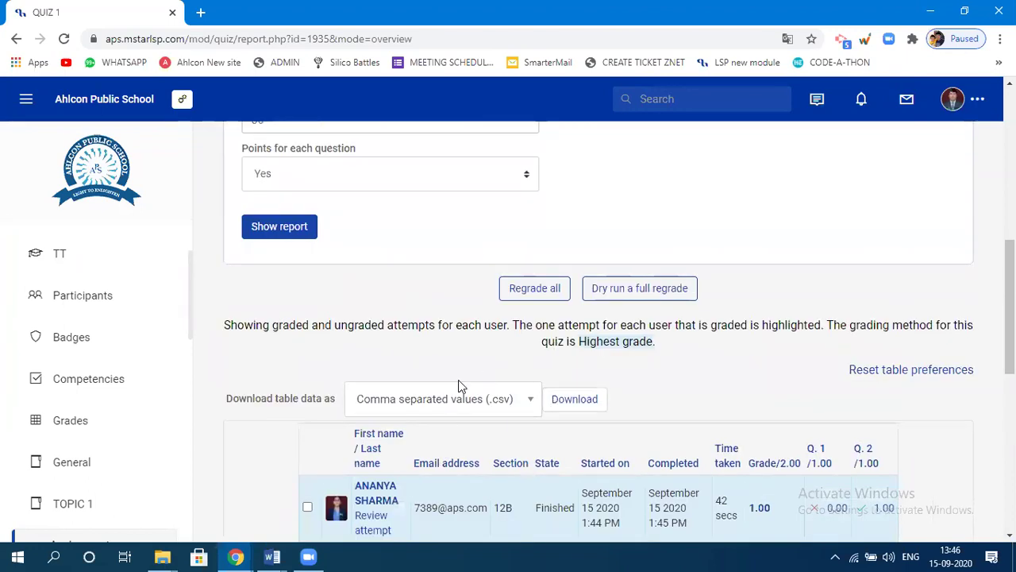
scroll(458, 379, "up", 4)
scroll(458, 387, "up", 3)
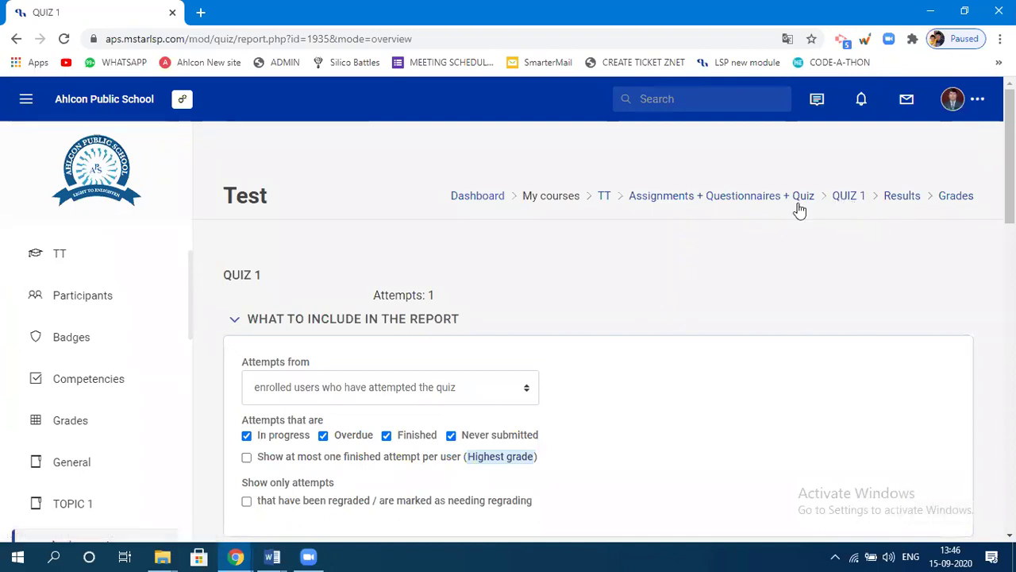
Step: Return to the Assignments + Questionnaires + Quiz section and open the settings of QUIZ 1 for editing
left_click(760, 199)
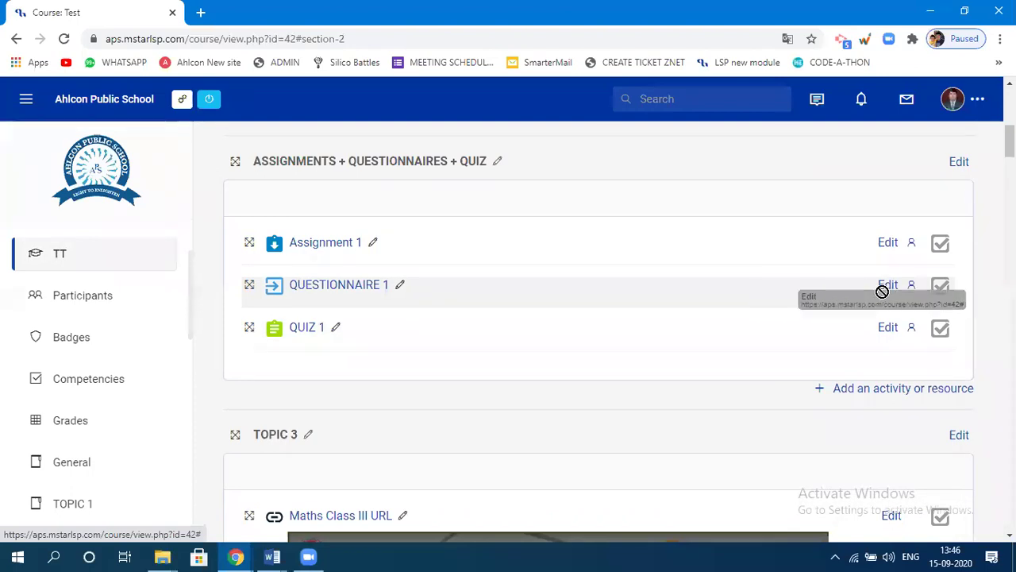
left_click(888, 327)
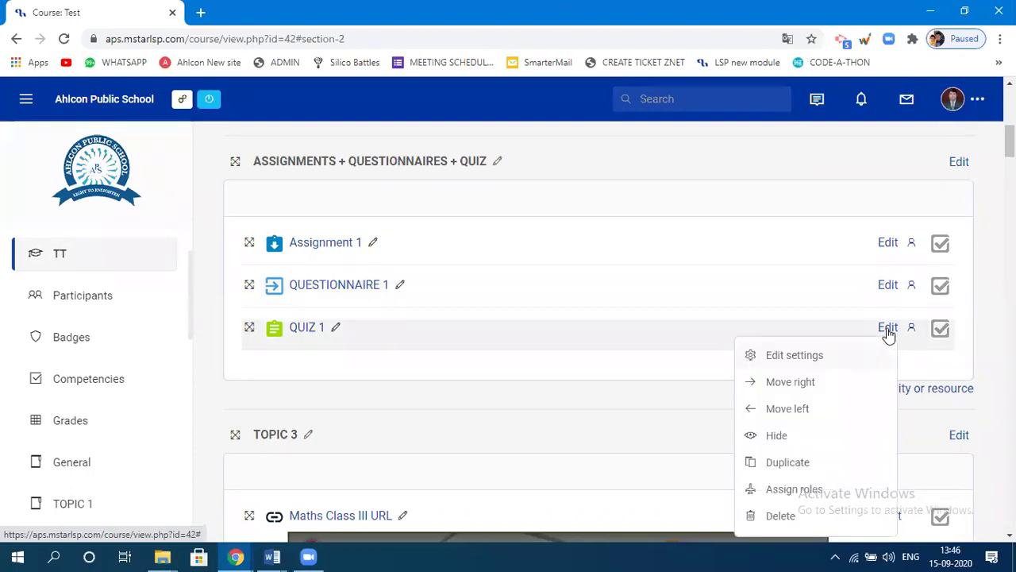
left_click(795, 356)
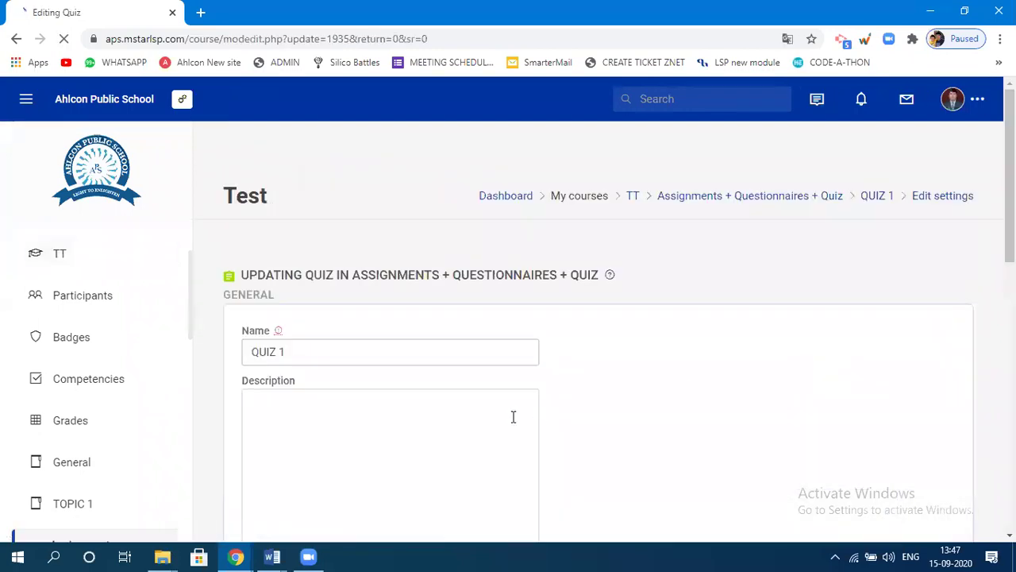
scroll(411, 403, "down", 4)
scroll(412, 405, "down", 4)
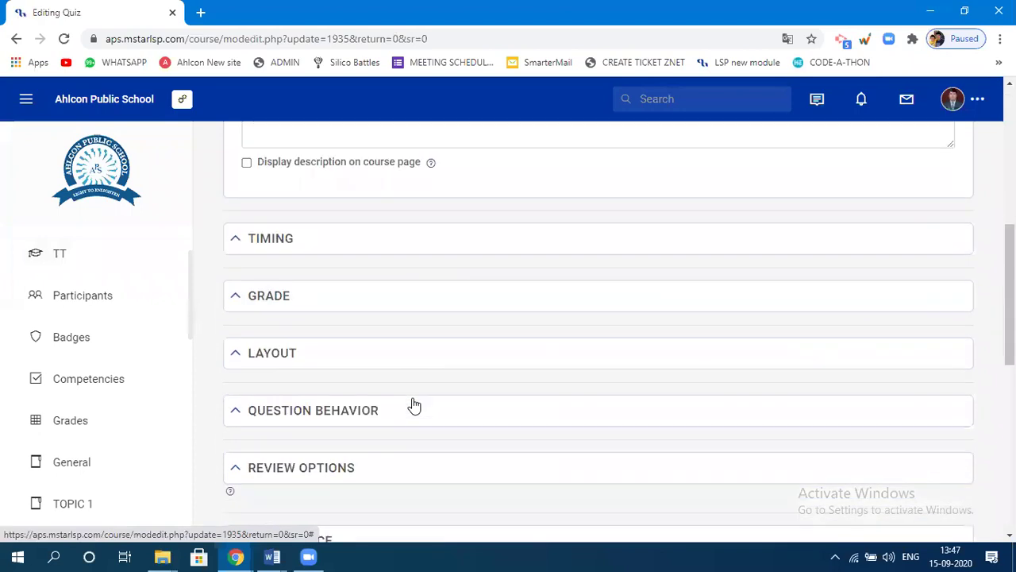
scroll(322, 367, "down", 2)
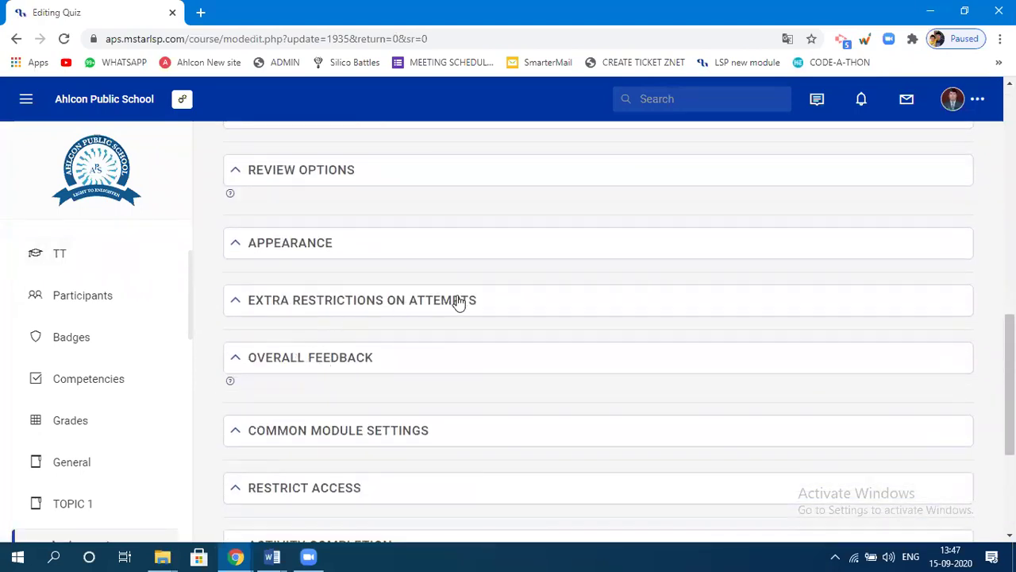
scroll(336, 297, "up", 2)
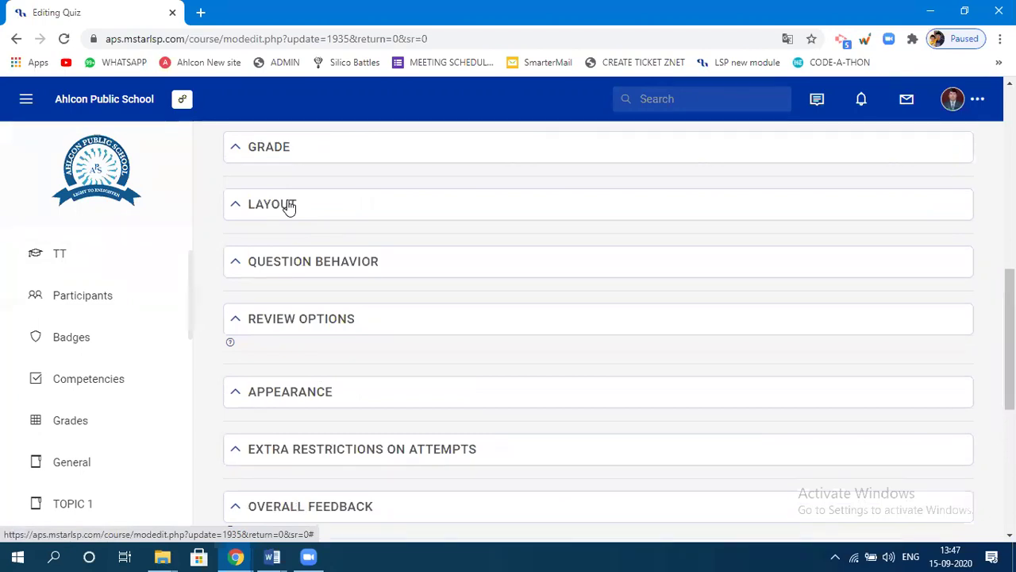
Step: Set the quiz layout to start a new page every 2 questions
left_click(288, 205)
left_click(323, 284)
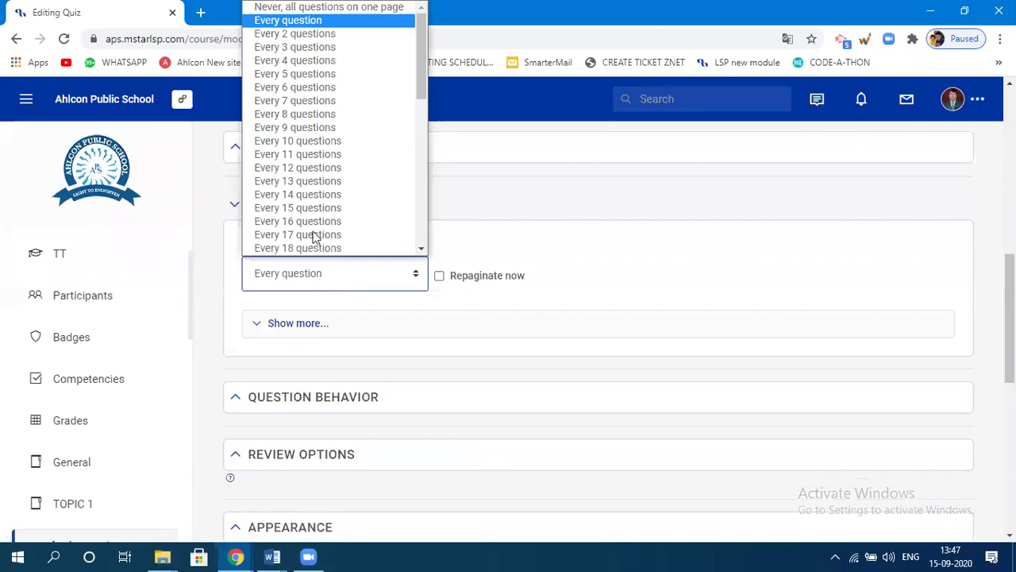
key("Up")
key("Up")
key("Up")
key("Up")
key("Up")
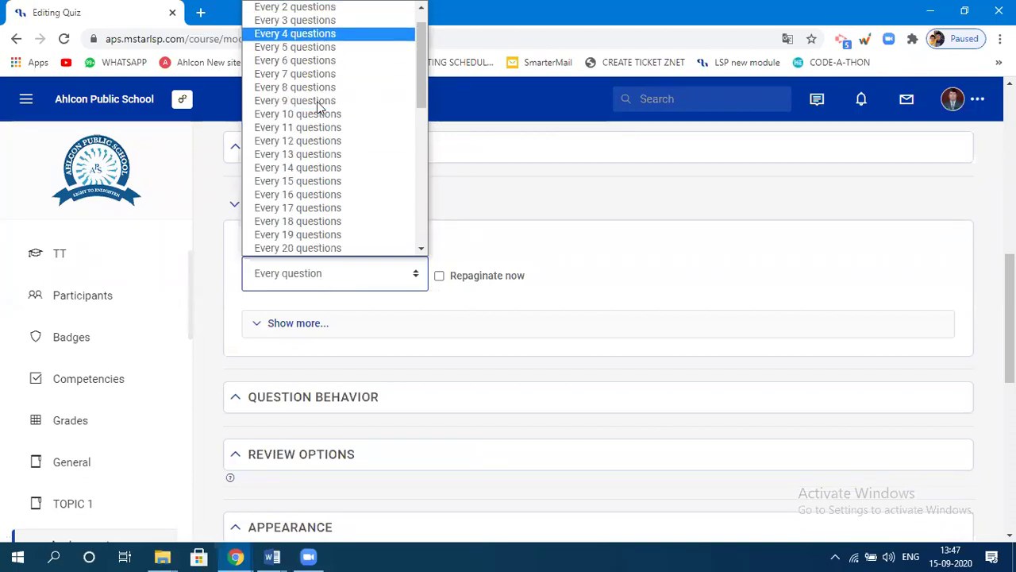
key("Up")
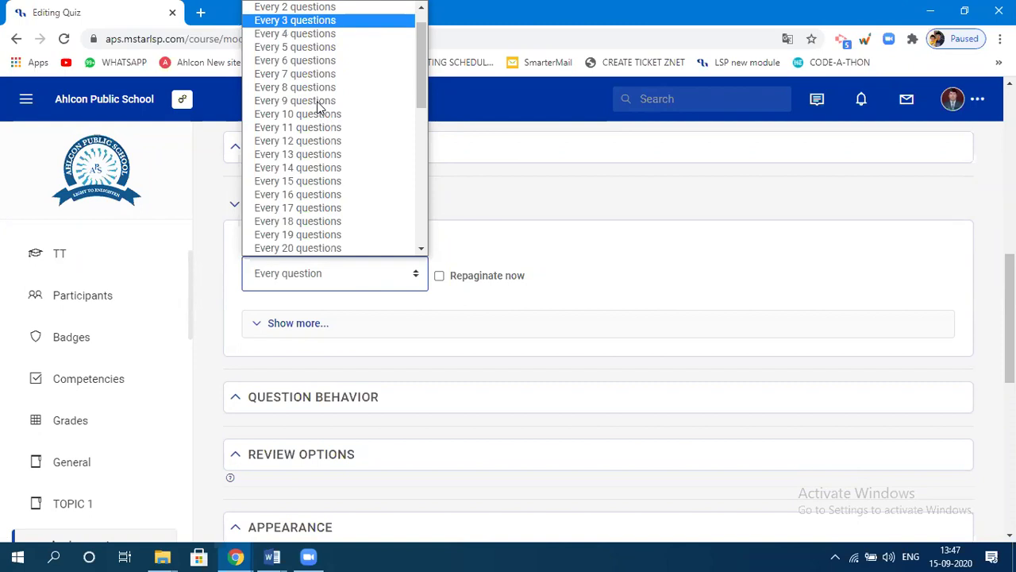
left_click(318, 8)
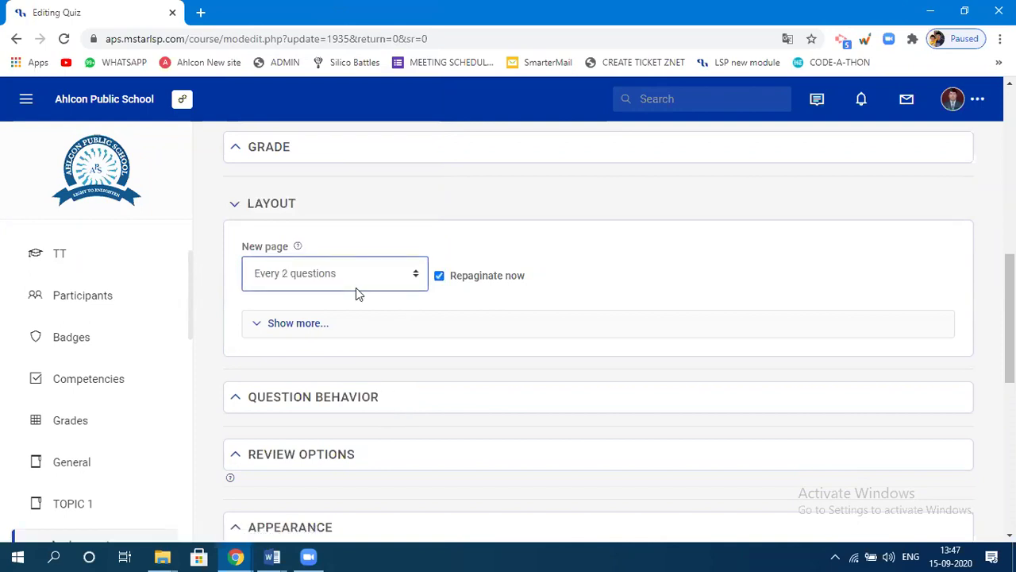
Step: Turn off The attempt, Points and Overall feedback for review immediately after the attempt, and save the quiz, returning to the course
scroll(419, 376, "down", 1)
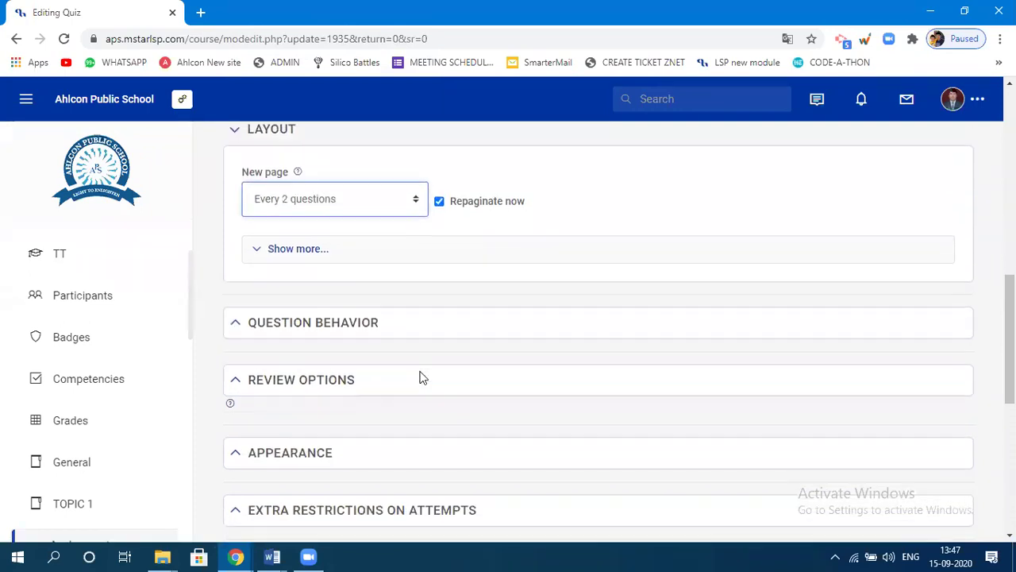
left_click(296, 381)
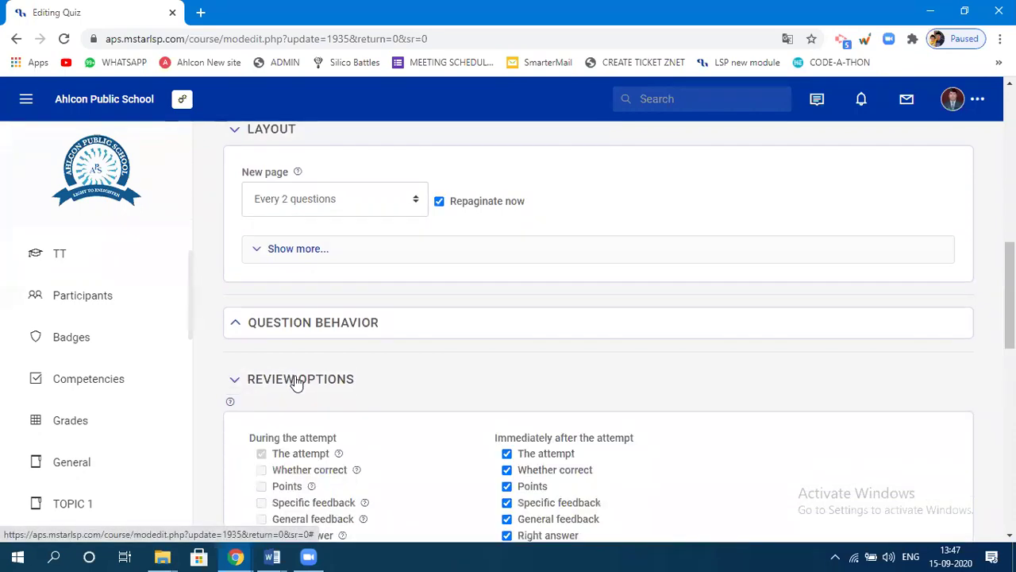
scroll(576, 397, "down", 3)
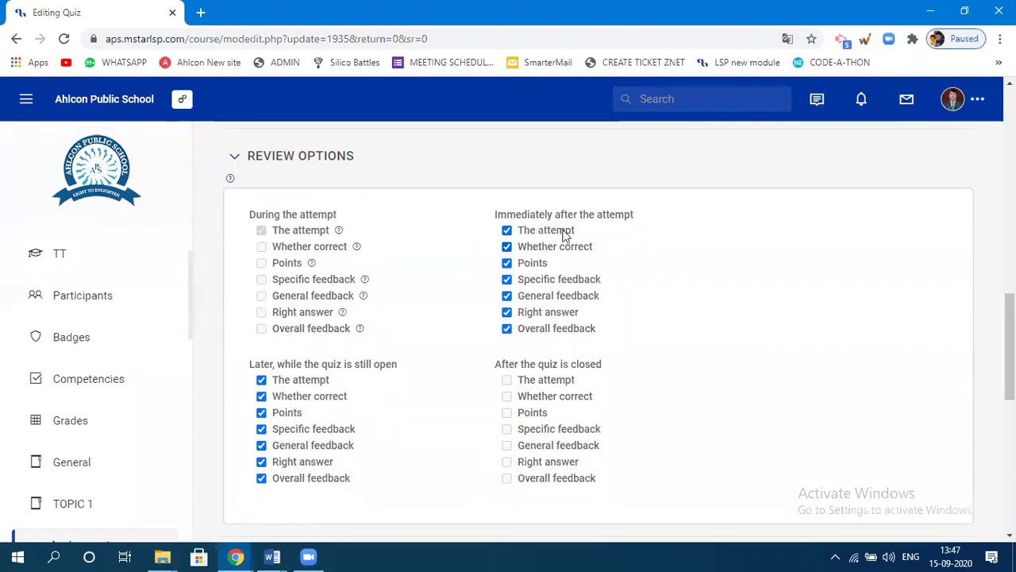
left_click(506, 230)
left_click(506, 264)
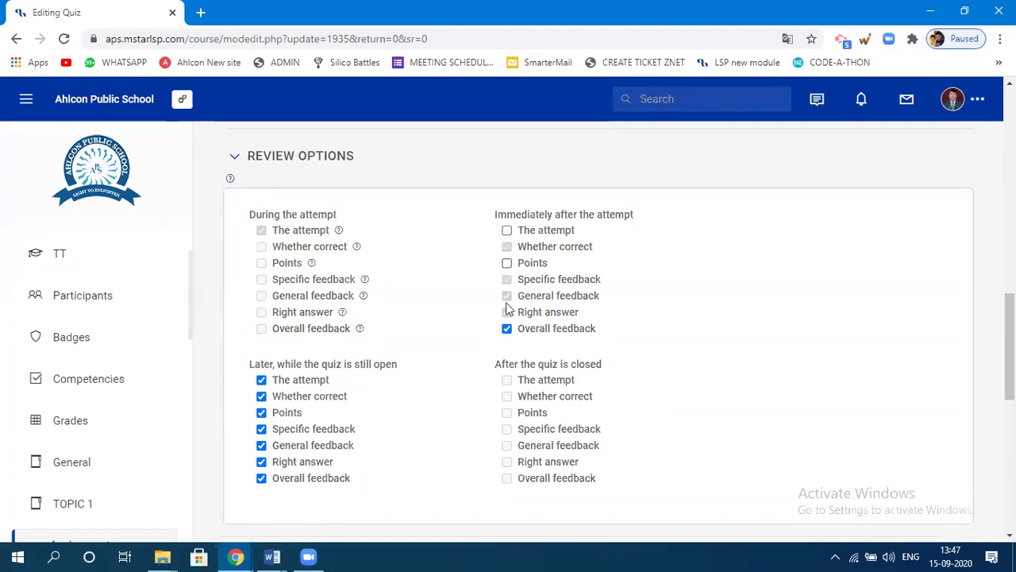
left_click(507, 328)
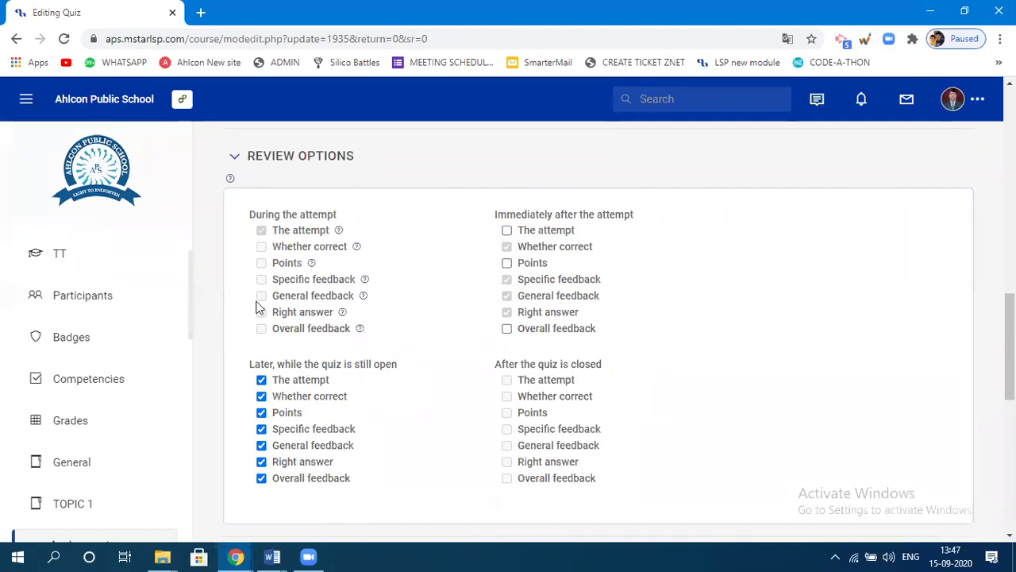
scroll(742, 320, "down", 7)
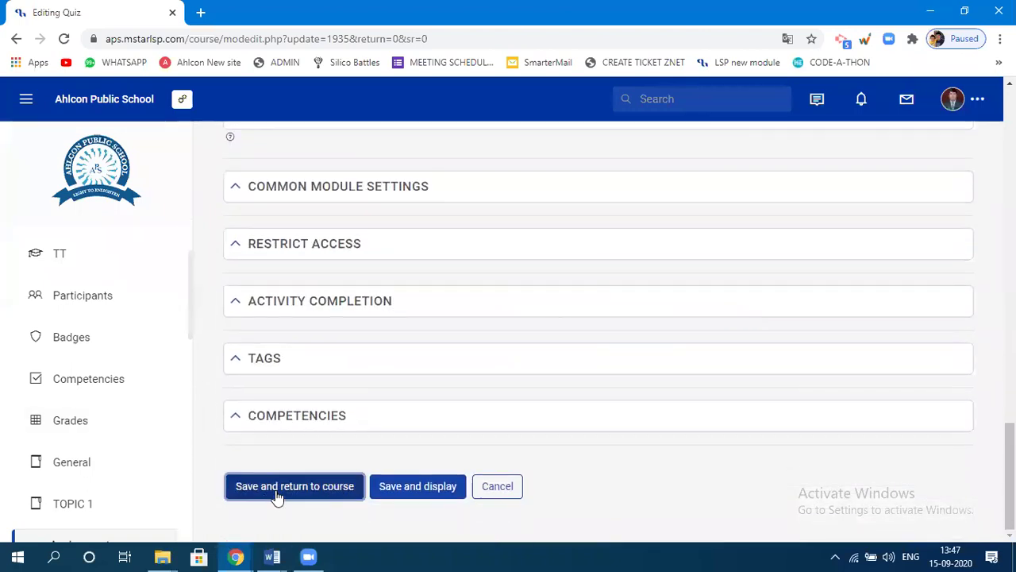
left_click(277, 497)
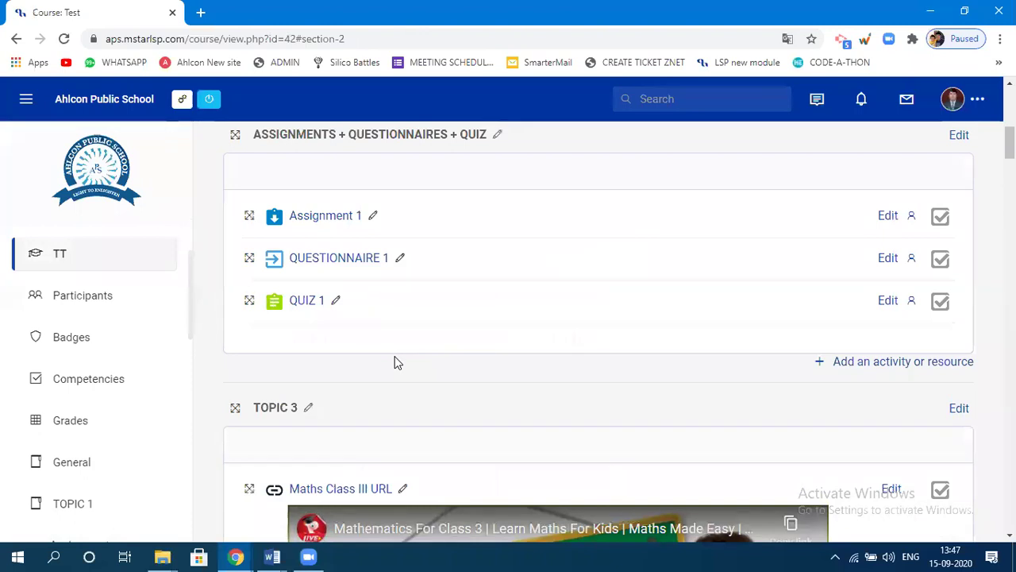
Step: Switch to the student's incognito Chrome window, finish the open attempt review and start a new attempt at QUIZ 1
mouse_move(289, 548)
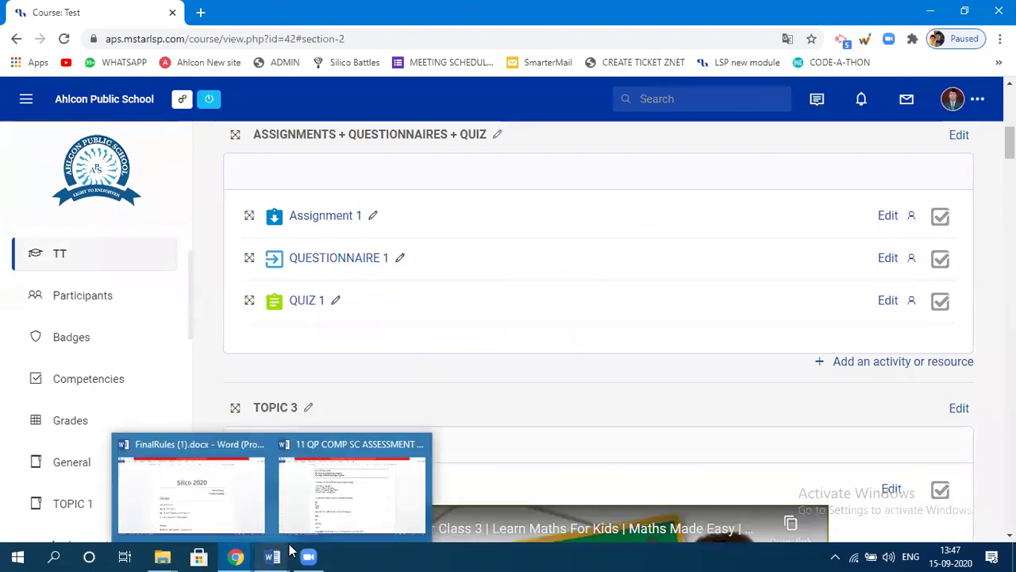
mouse_move(237, 556)
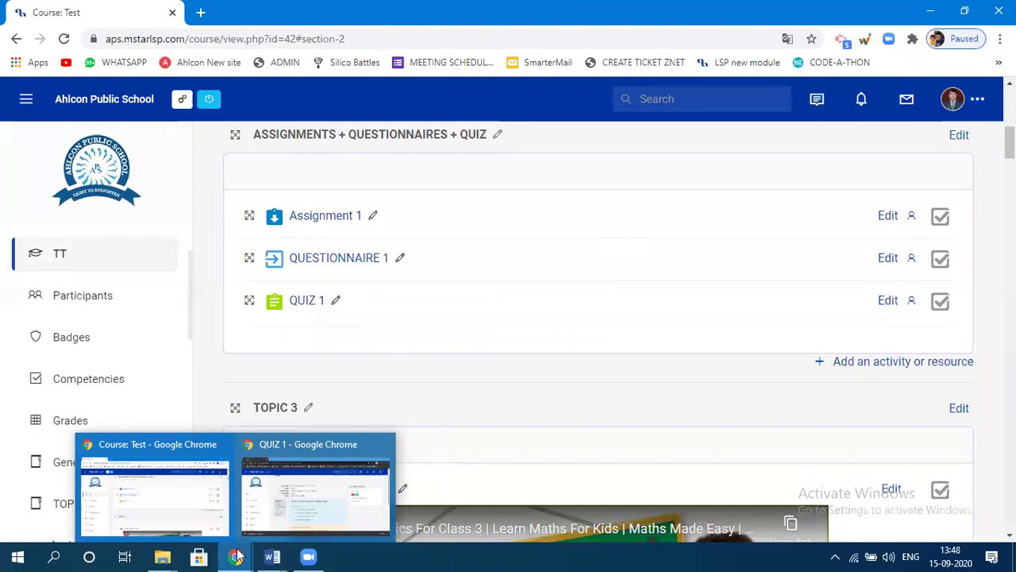
left_click(297, 449)
scroll(552, 411, "down", 5)
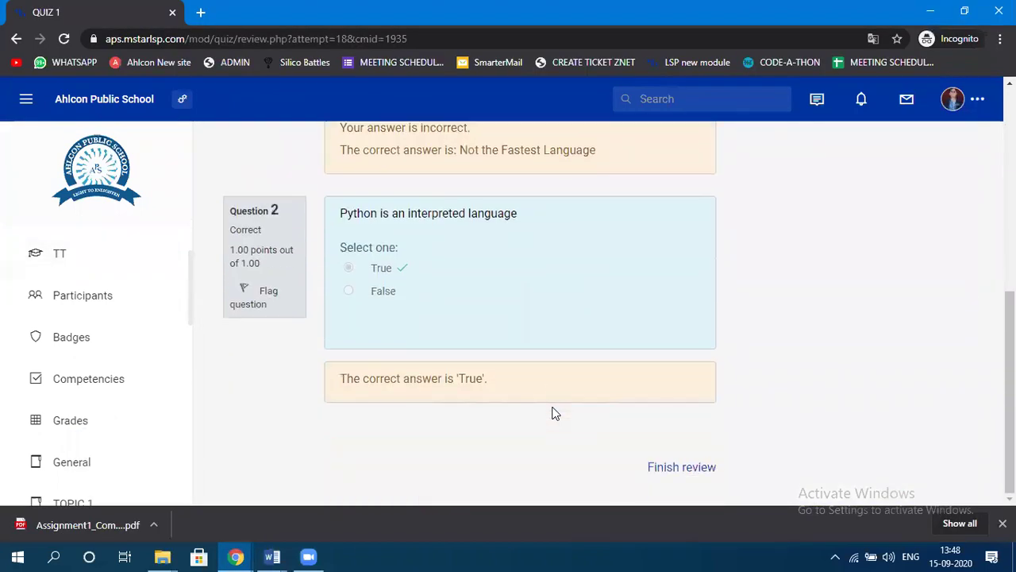
left_click(690, 473)
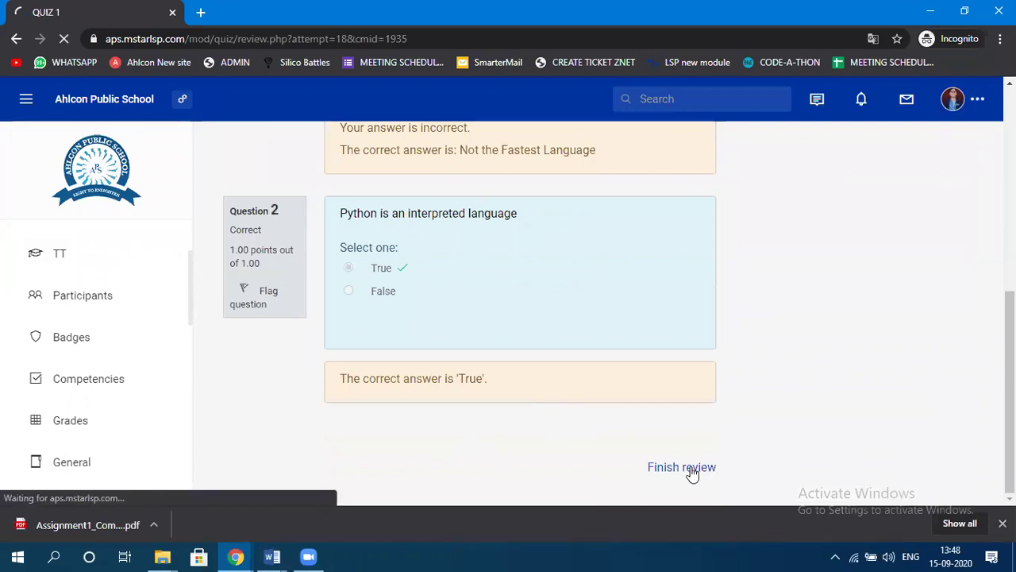
scroll(674, 461, "down", 2)
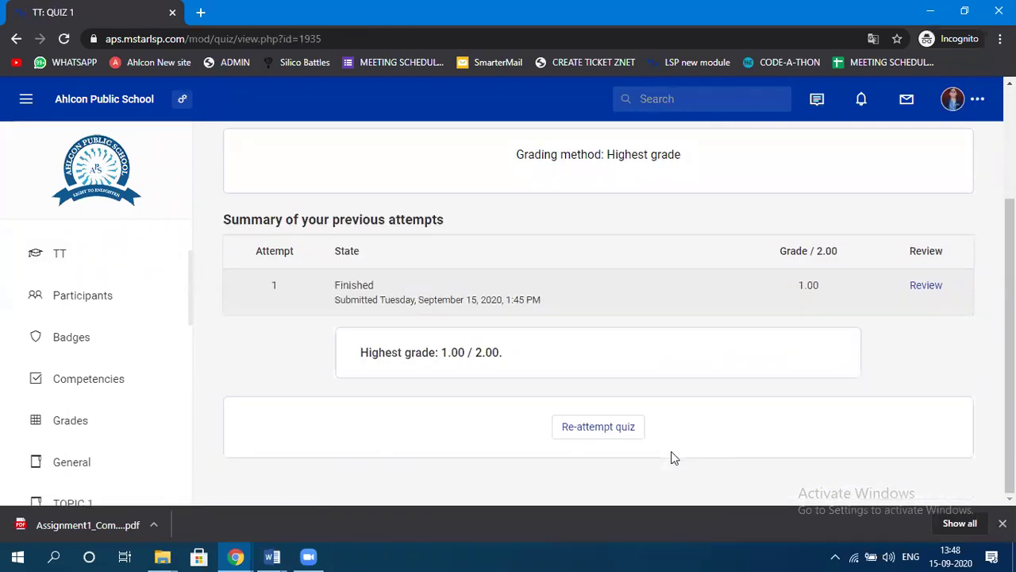
left_click(585, 434)
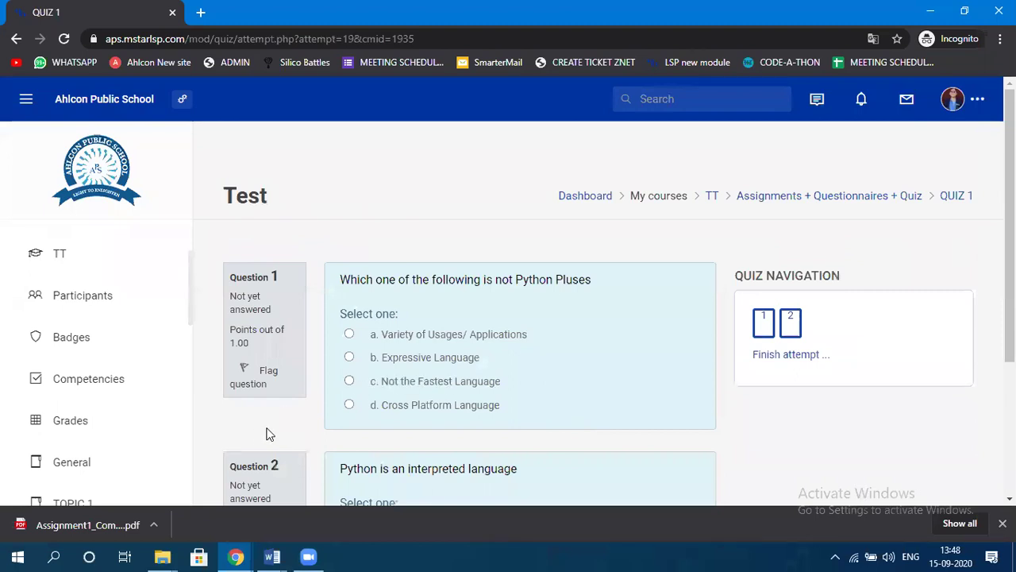
Step: Answer question 1 with "Not the Fastest Language" and question 2 with True
triple_click(423, 392)
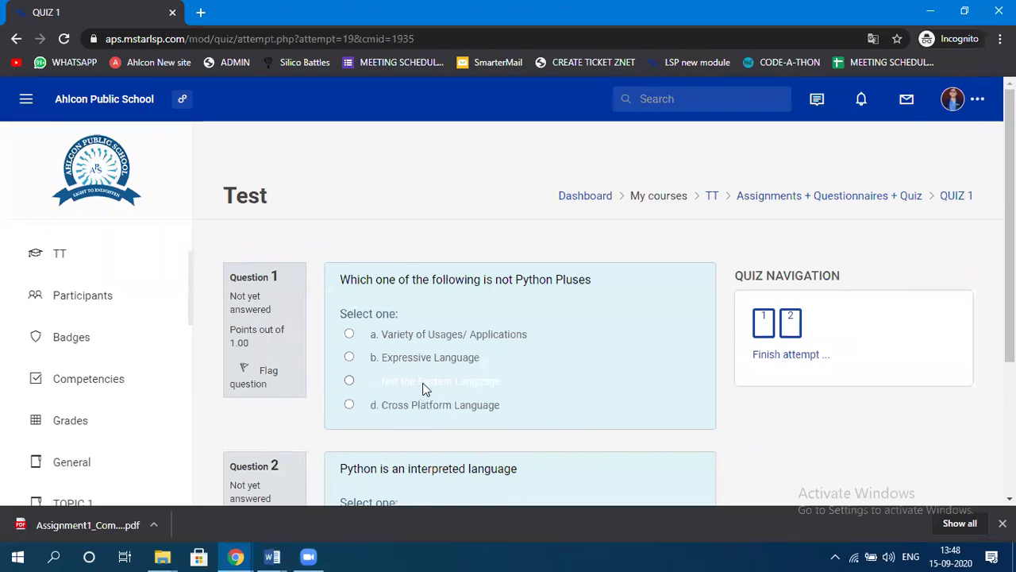
left_click(354, 394)
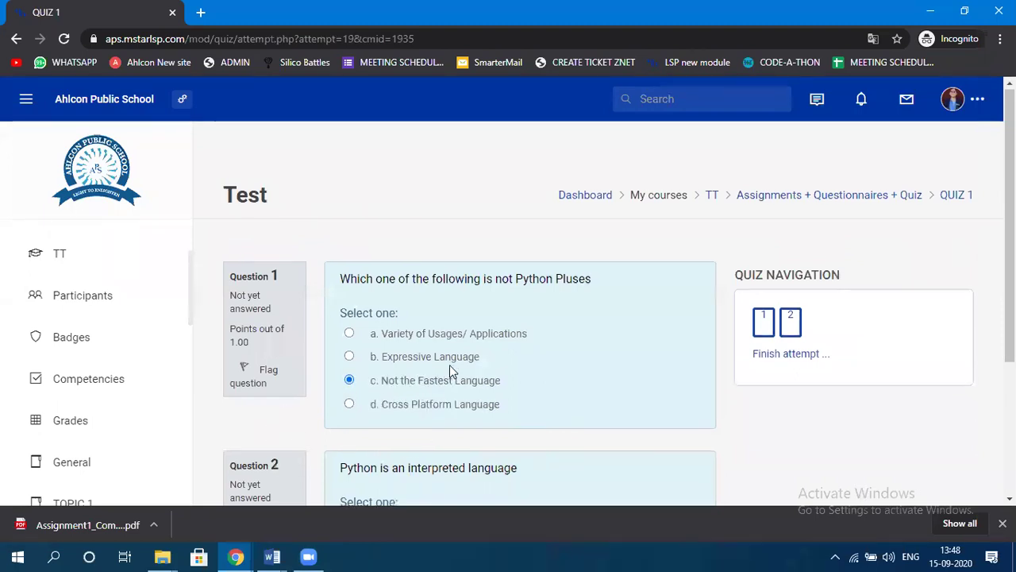
scroll(449, 367, "down", 2)
double_click(378, 374)
left_click(378, 375)
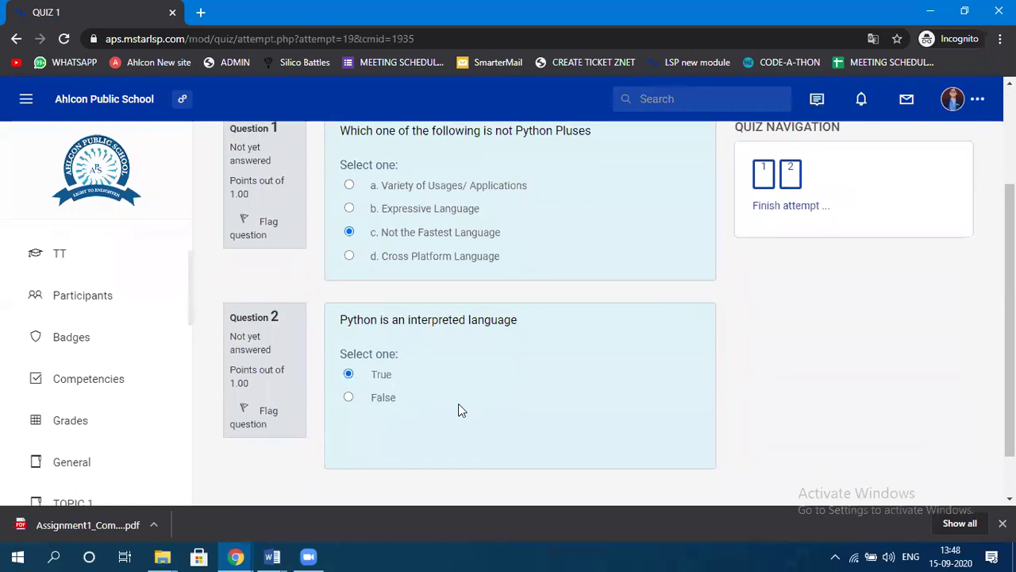
scroll(545, 408, "down", 1)
scroll(466, 289, "up", 3)
left_click(467, 323)
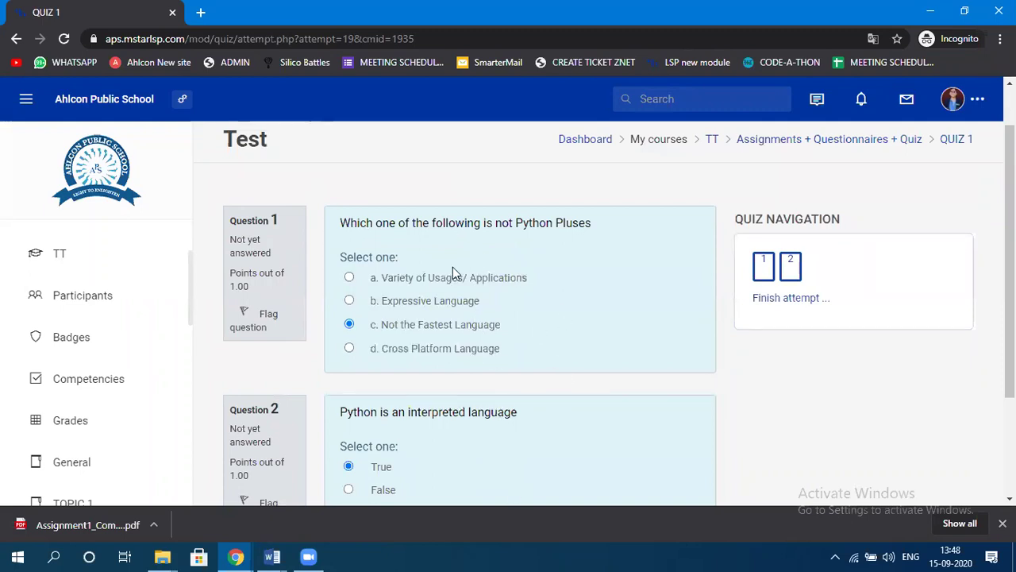
scroll(495, 370, "down", 2)
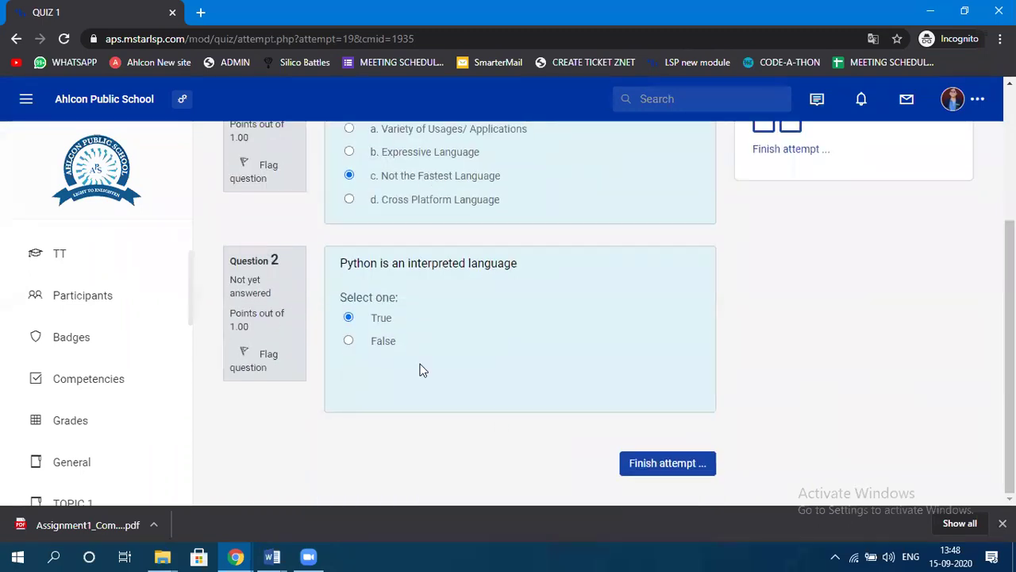
Step: Finish the attempt, submit all answers with confirmation and view the summary of previous attempts
left_click(652, 466)
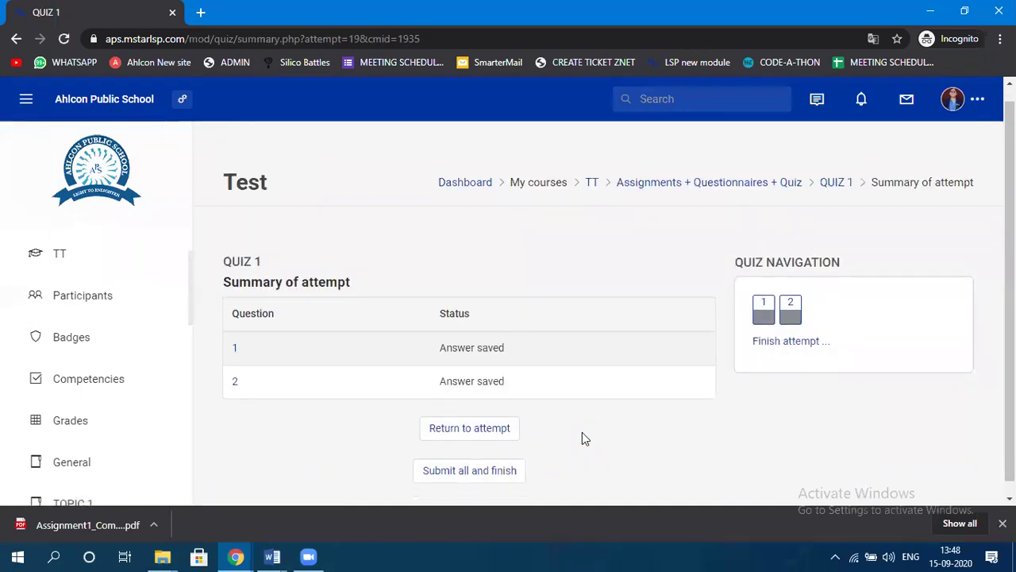
scroll(582, 433, "down", 1)
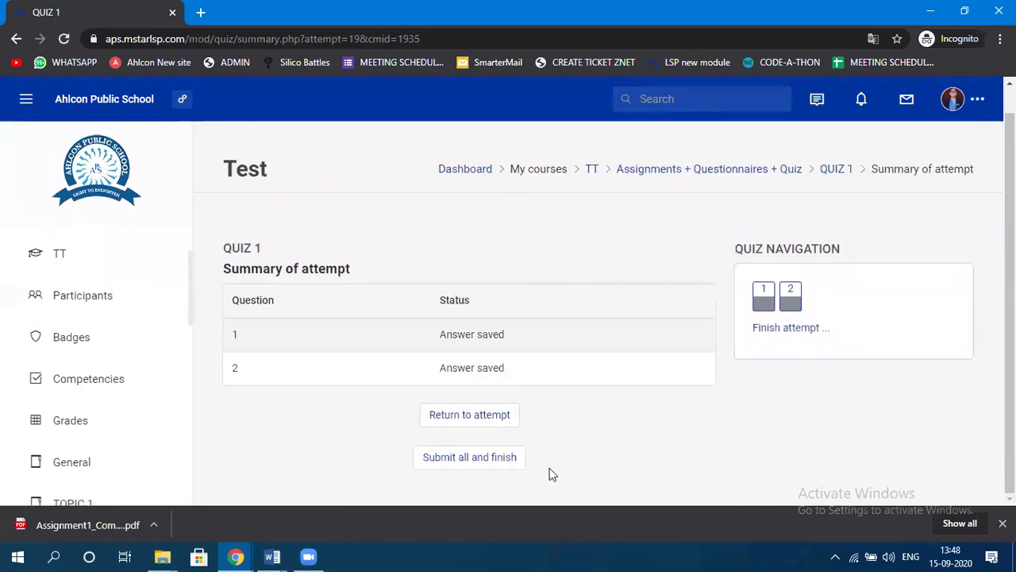
left_click(492, 461)
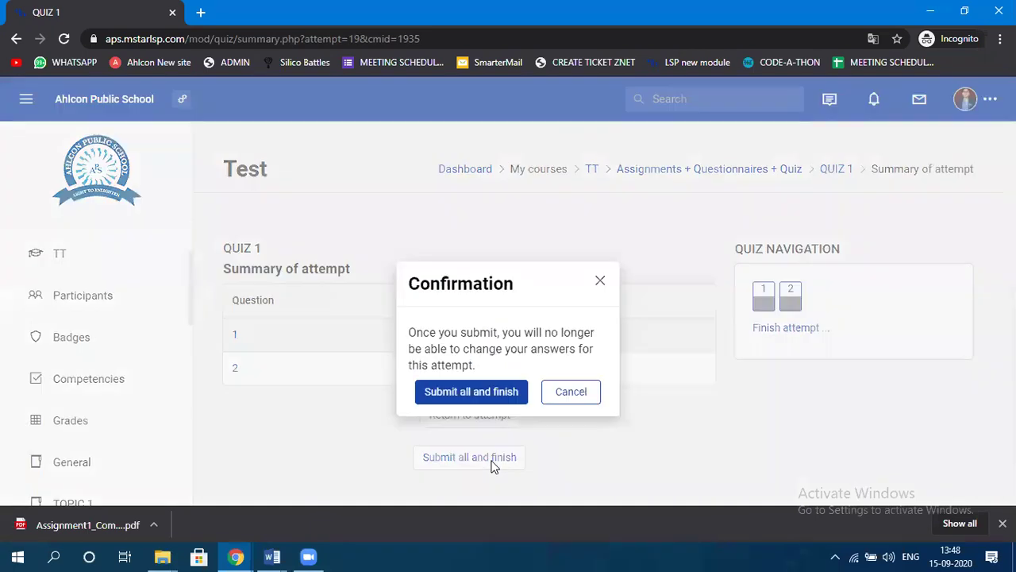
left_click(501, 397)
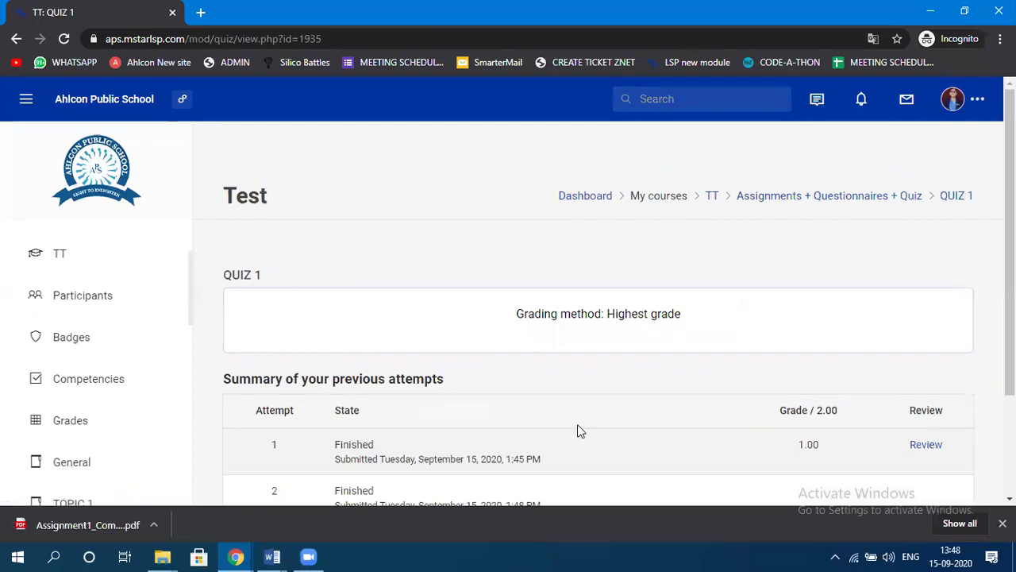
scroll(577, 430, "down", 2)
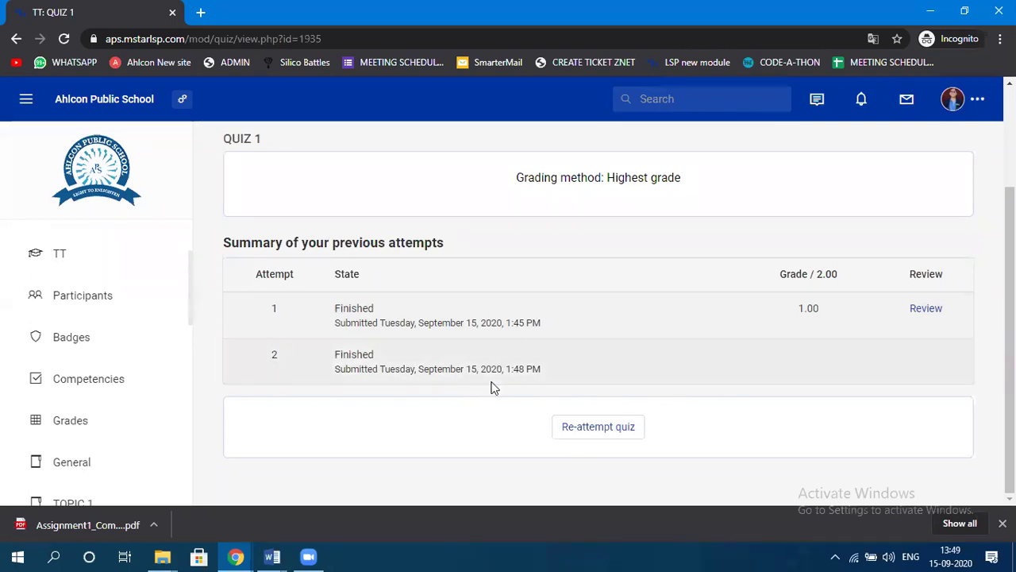
Step: Switch to the teacher's Chrome window and open the attempts report of QUIZ 1
left_click(240, 555)
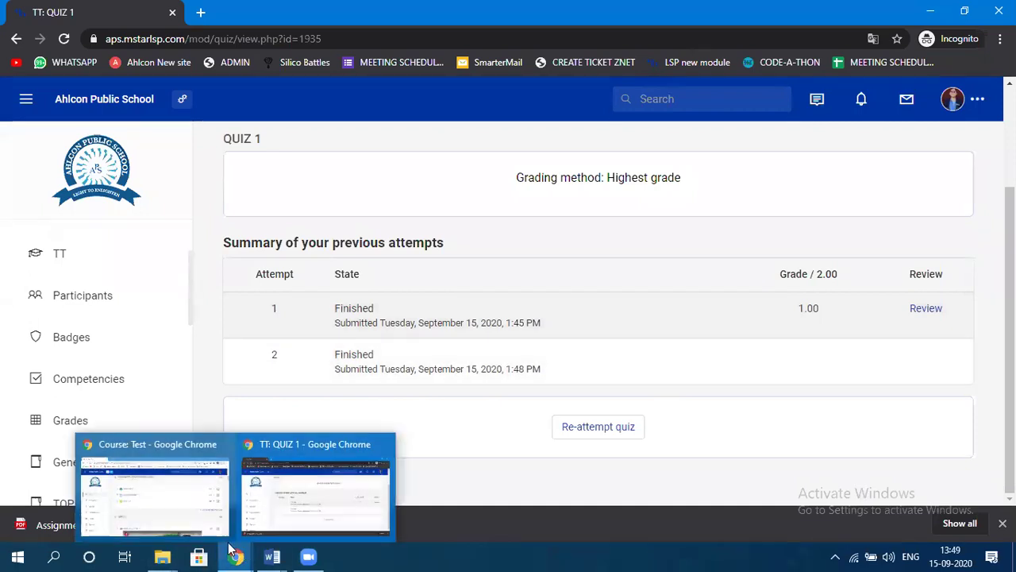
left_click(159, 443)
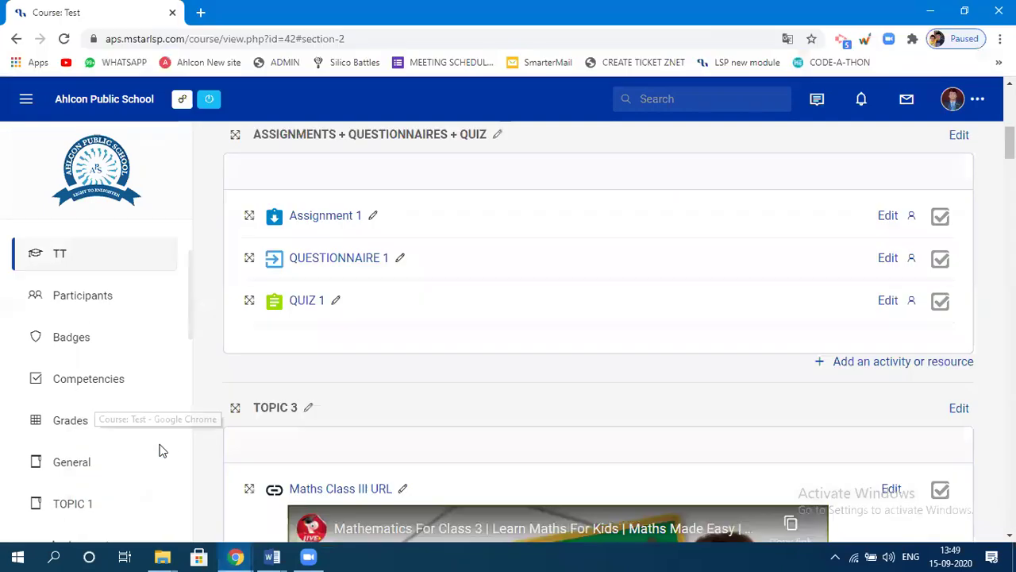
left_click(303, 310)
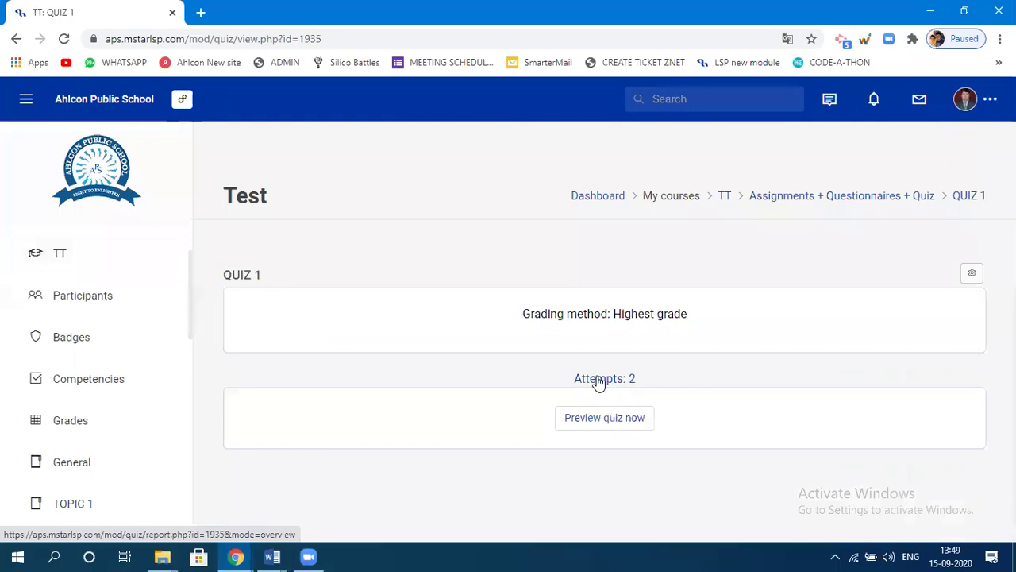
left_click(598, 380)
scroll(519, 385, "down", 5)
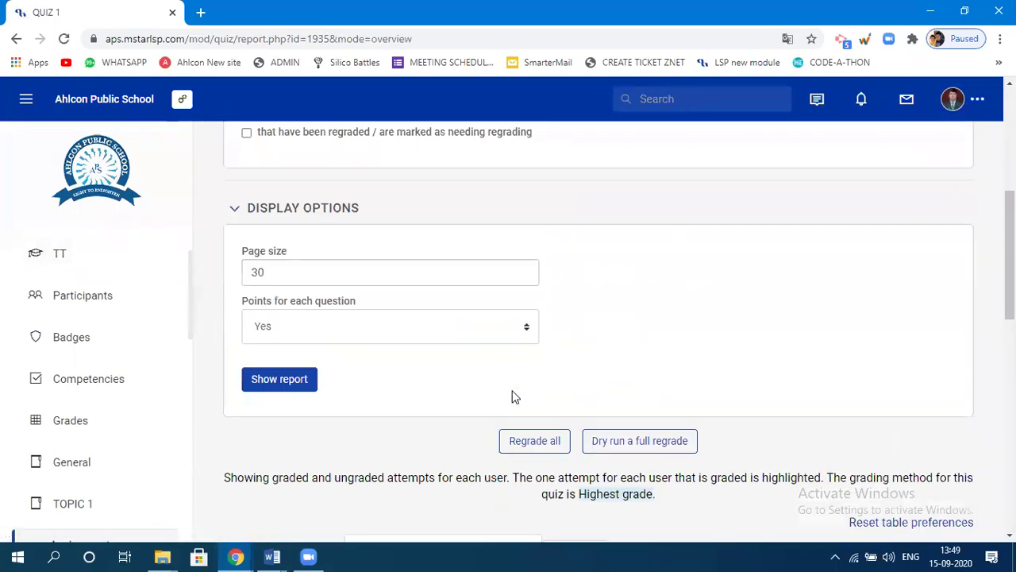
Step: Select the student's second attempt in the report table, regrade it and continue back to the report
scroll(511, 397, "down", 5)
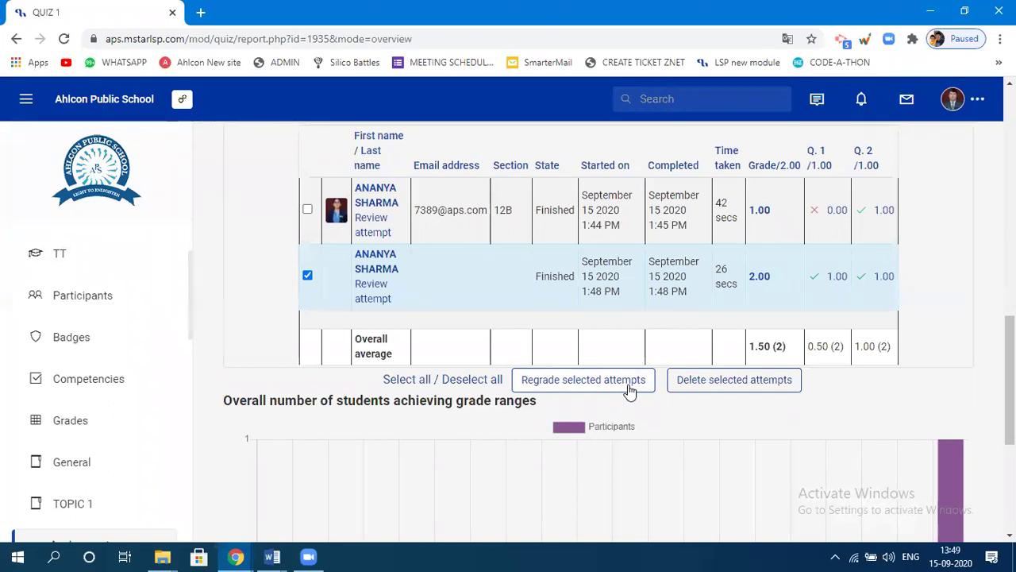
left_click(585, 387)
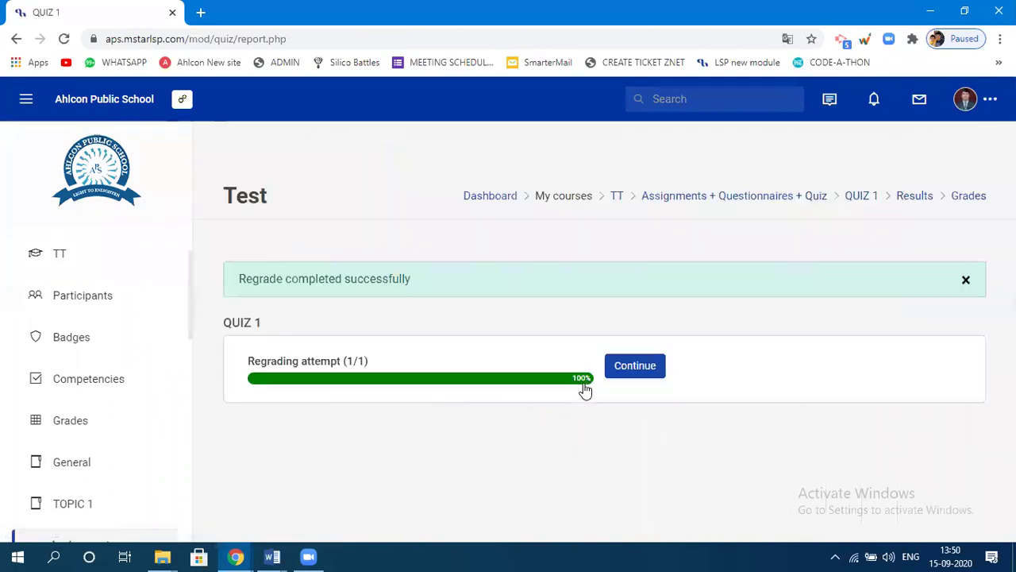
left_click(628, 371)
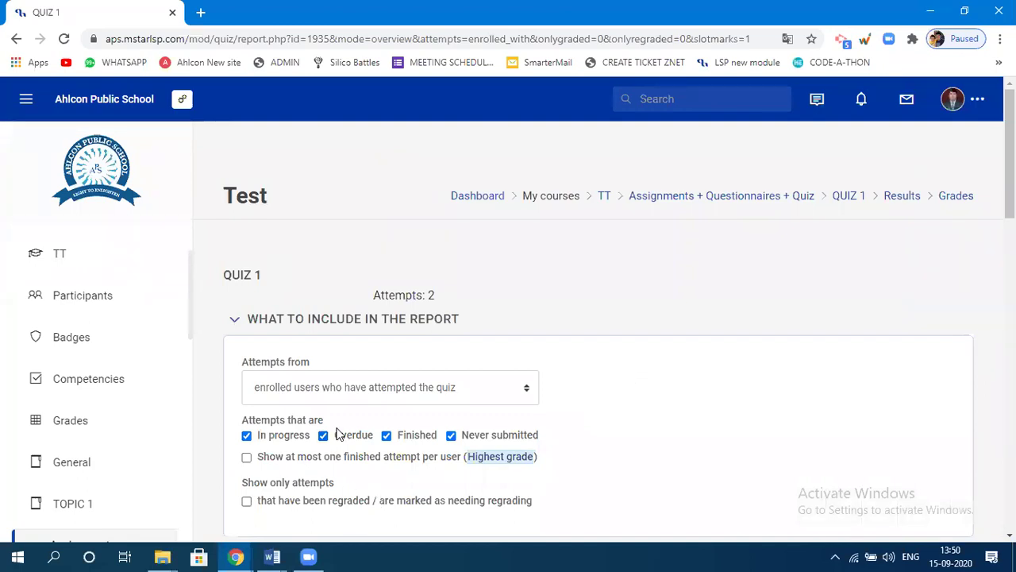
Step: In the student's window, reopen QUIZ 1 from the Assignments + Questionnaires + Quiz section and check the attempts summary
mouse_move(242, 552)
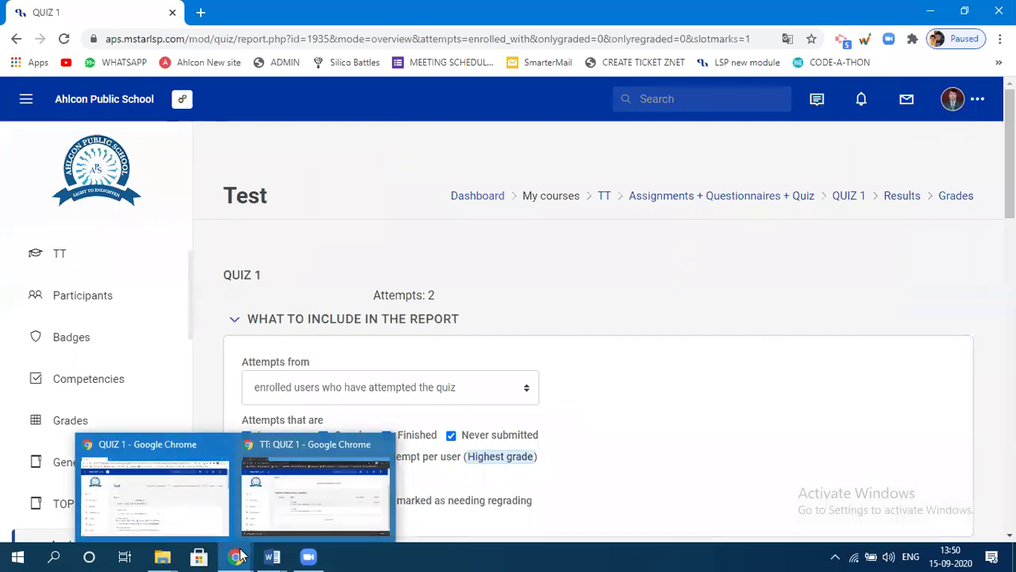
left_click(330, 450)
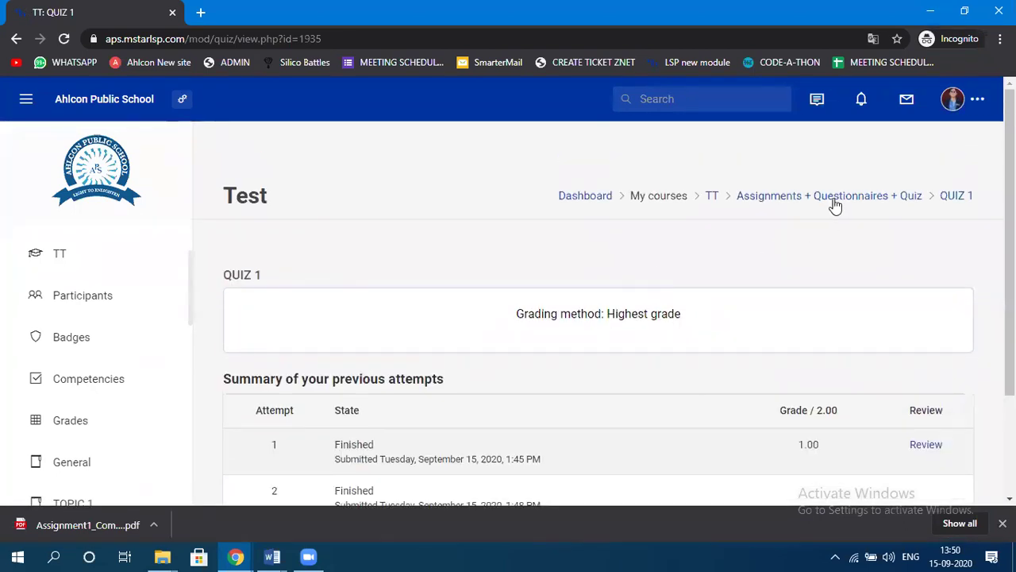
left_click(834, 200)
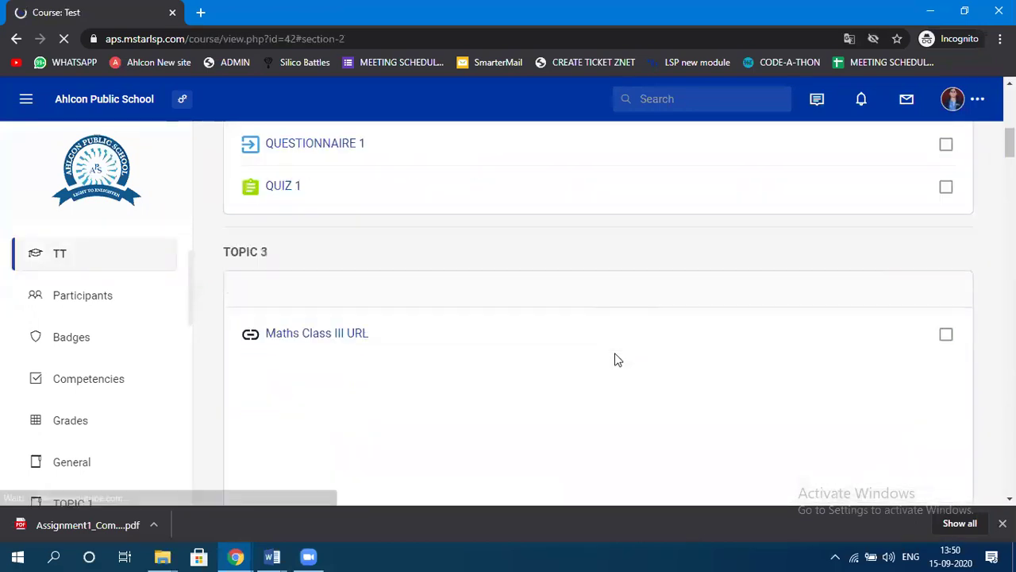
left_click(293, 167)
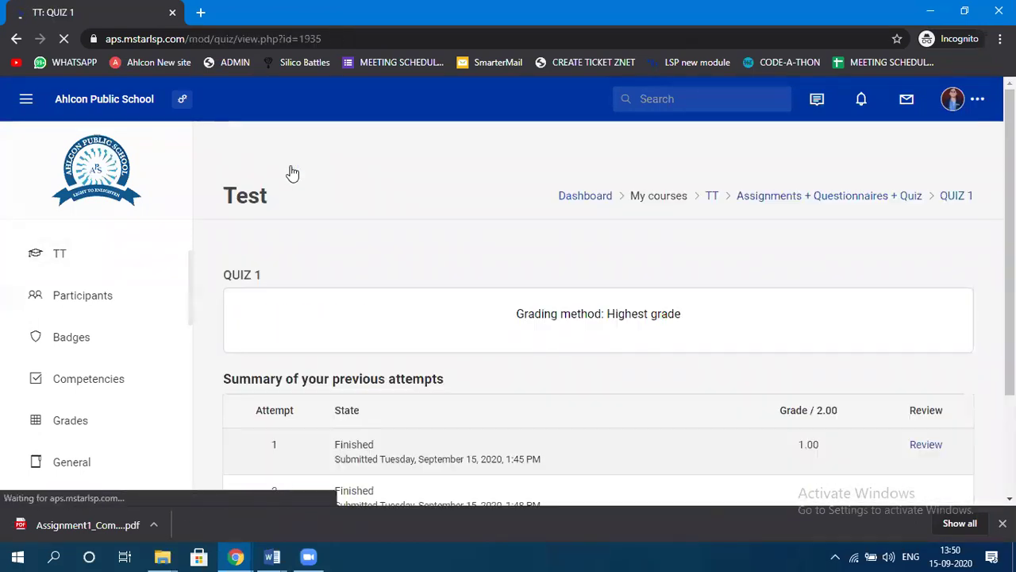
scroll(658, 344, "down", 2)
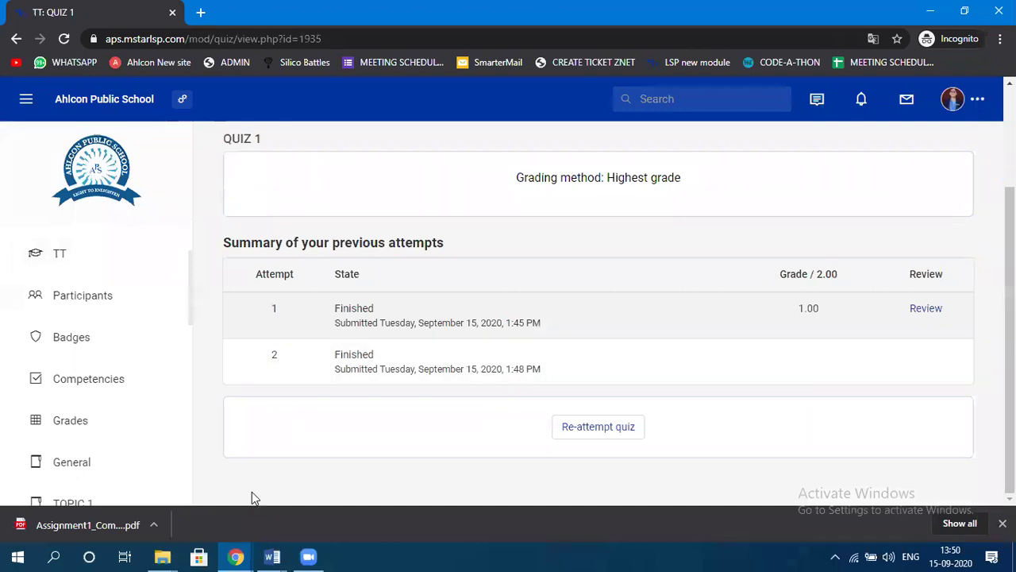
Step: Return to the teacher's attempts report and regrade the student's second attempt once more
mouse_move(219, 542)
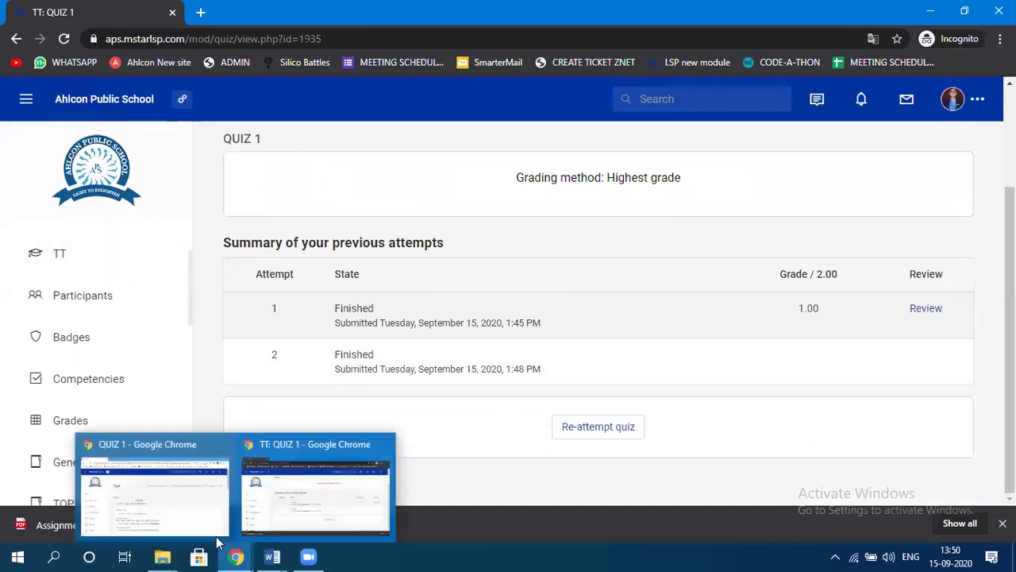
left_click(158, 445)
scroll(420, 428, "down", 5)
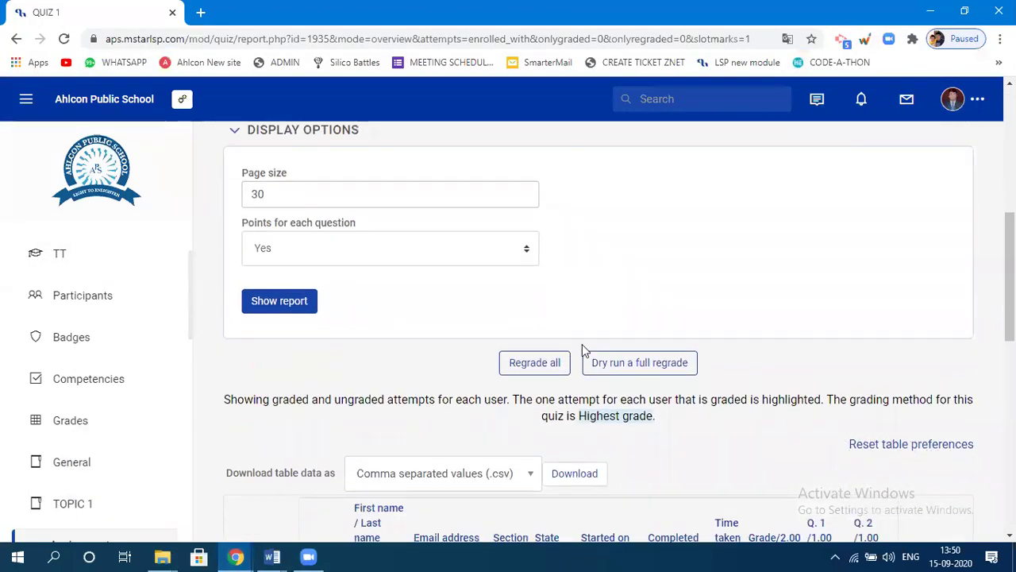
scroll(361, 313, "up", 2)
scroll(367, 314, "up", 2)
scroll(370, 345, "down", 8)
scroll(372, 345, "up", 1)
scroll(373, 347, "up", 2)
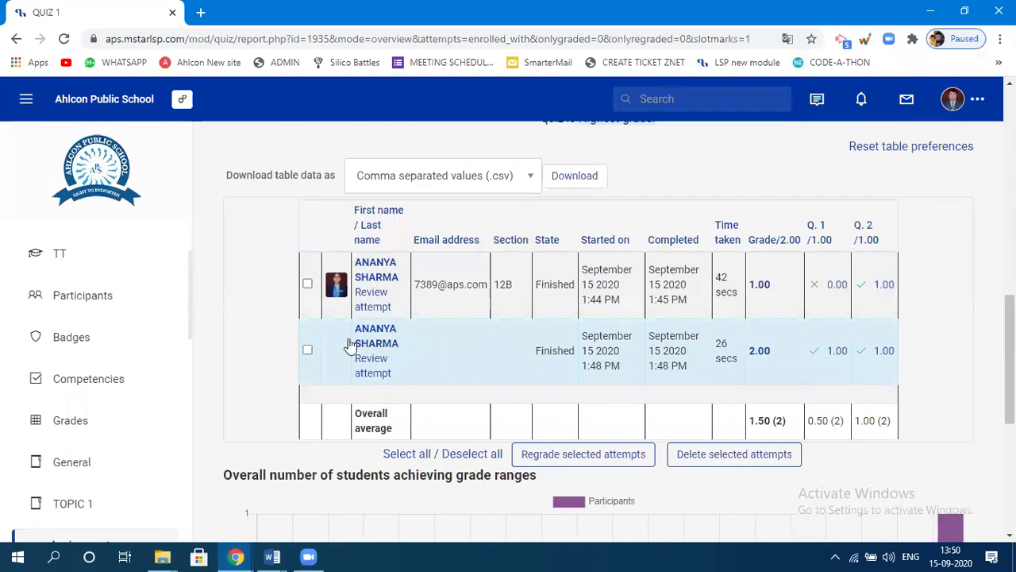
left_click(308, 349)
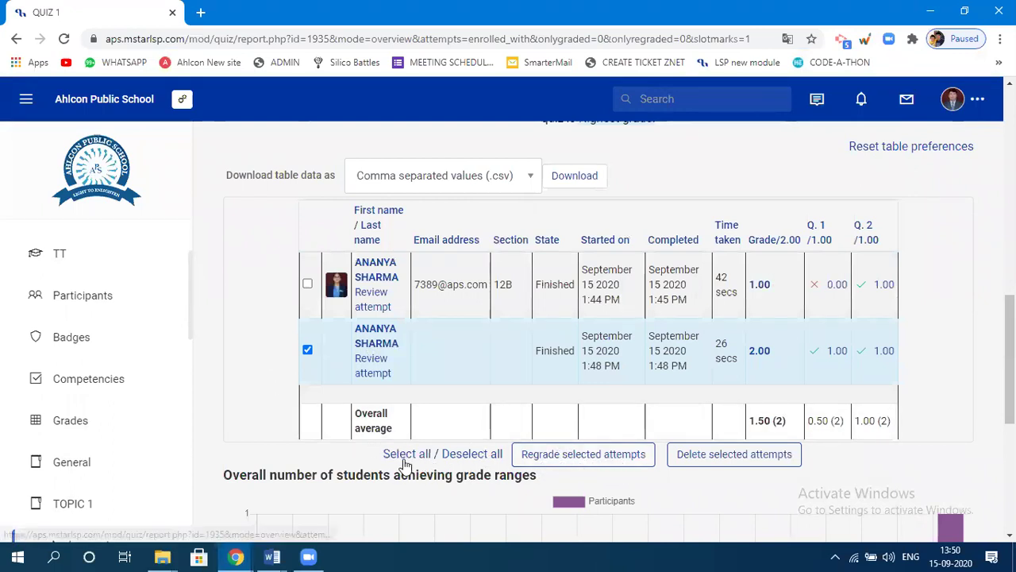
left_click(568, 456)
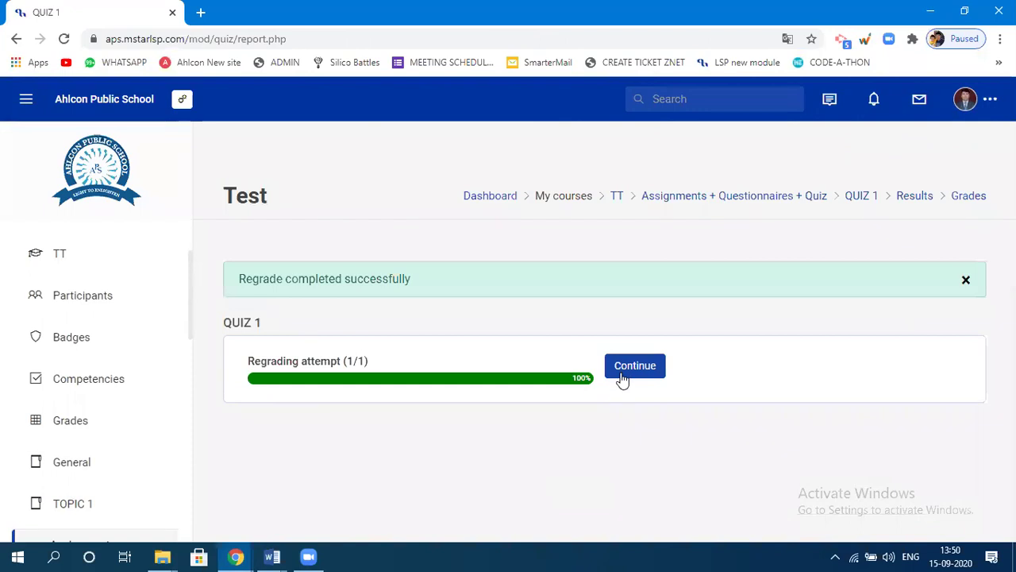
left_click(622, 378)
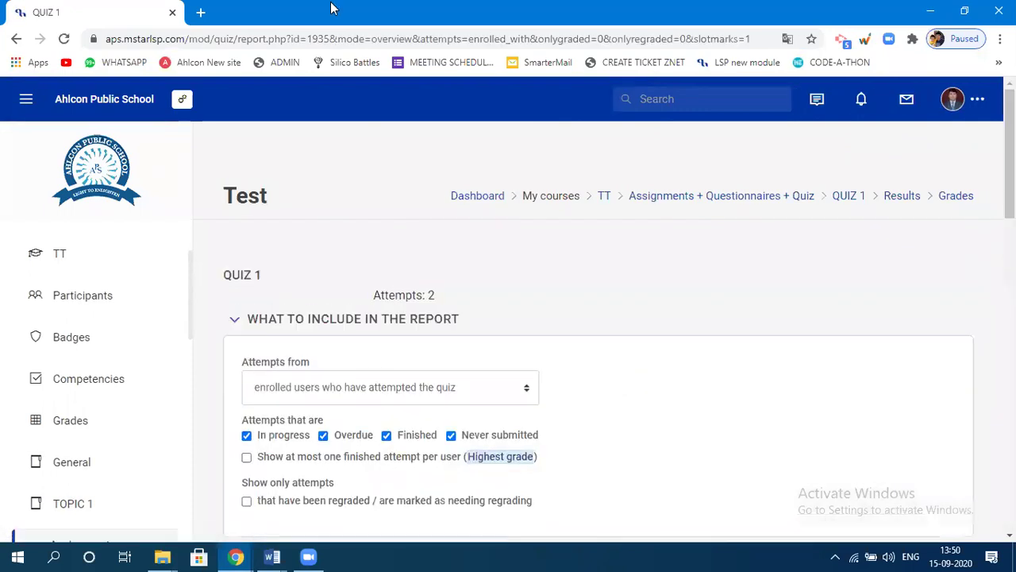
Step: Check the second attempt's grade in the student's QUIZ 1 summary and return to the teacher's window
mouse_move(238, 556)
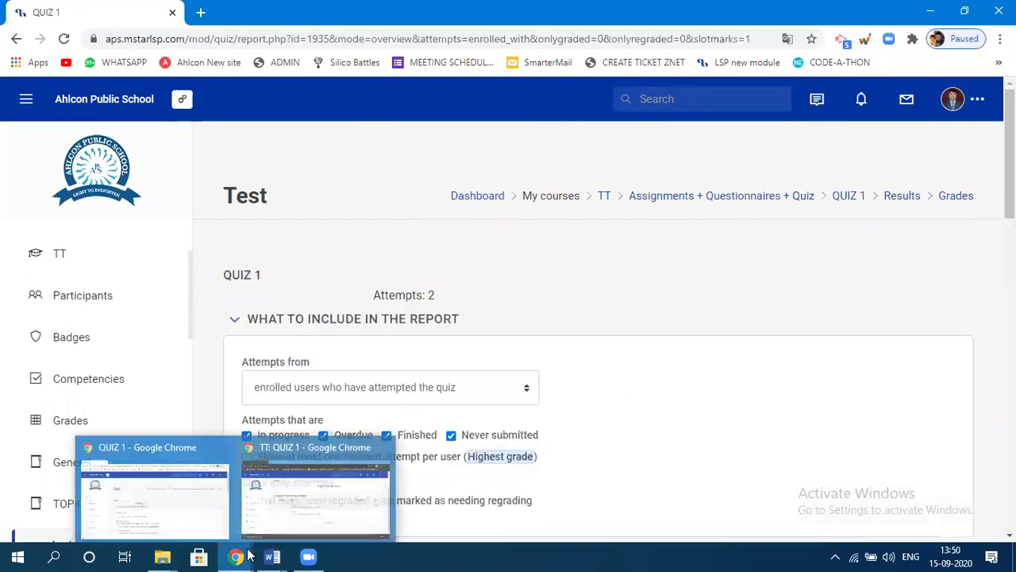
left_click(315, 476)
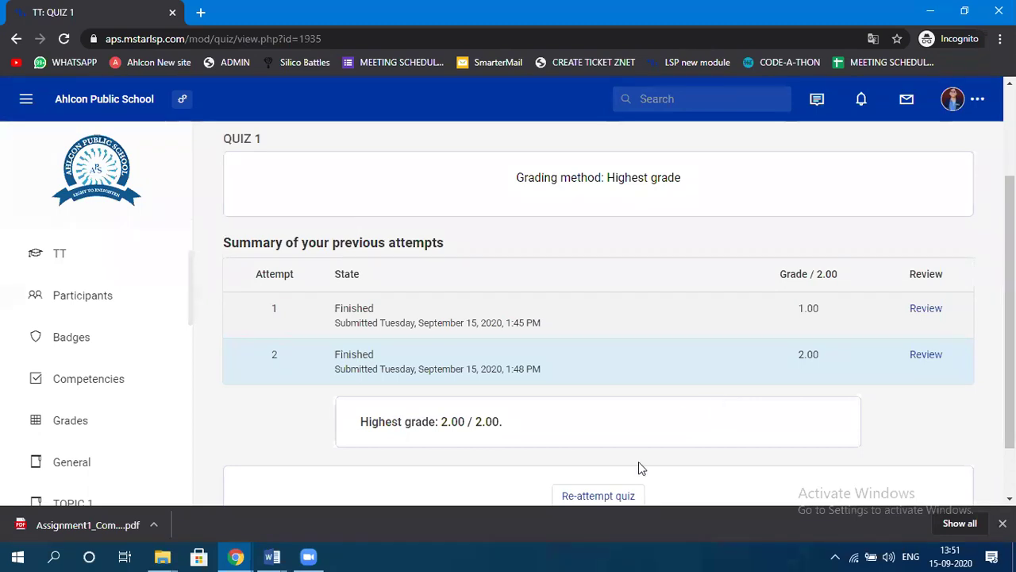
mouse_move(236, 557)
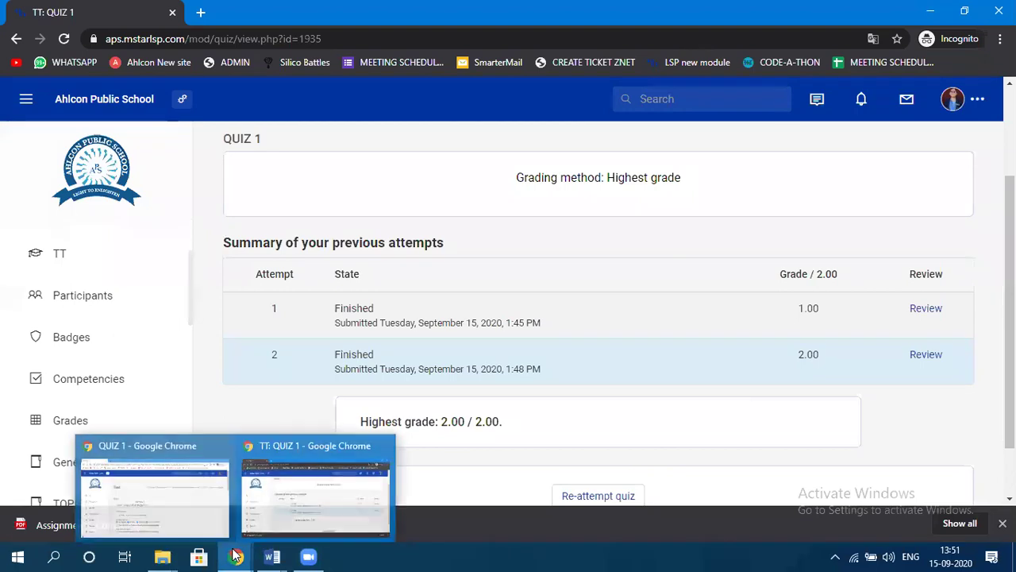
left_click(145, 441)
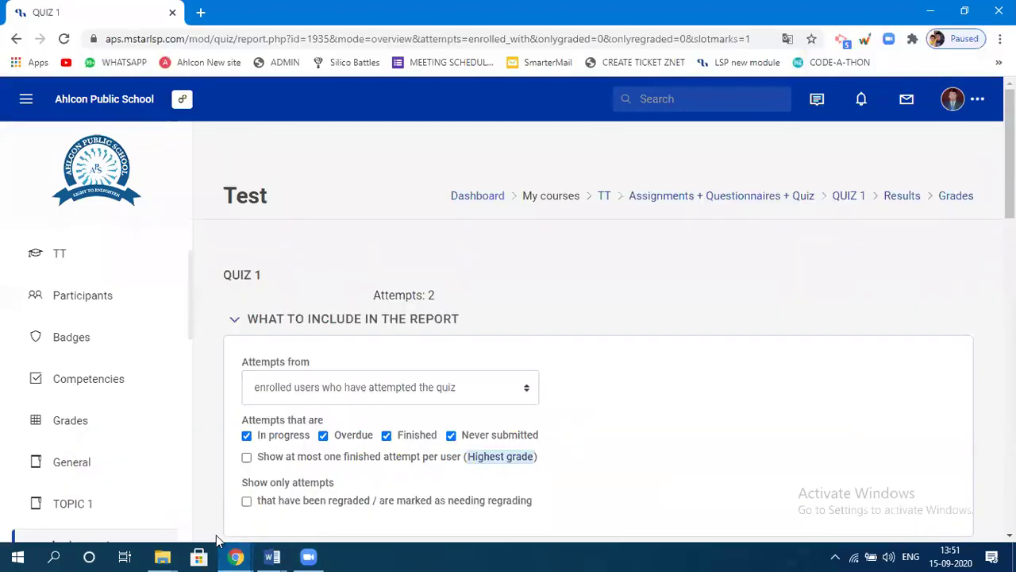
Step: Switch to Zoom and stop sharing the screen to return to the meeting's participant view
left_click(309, 556)
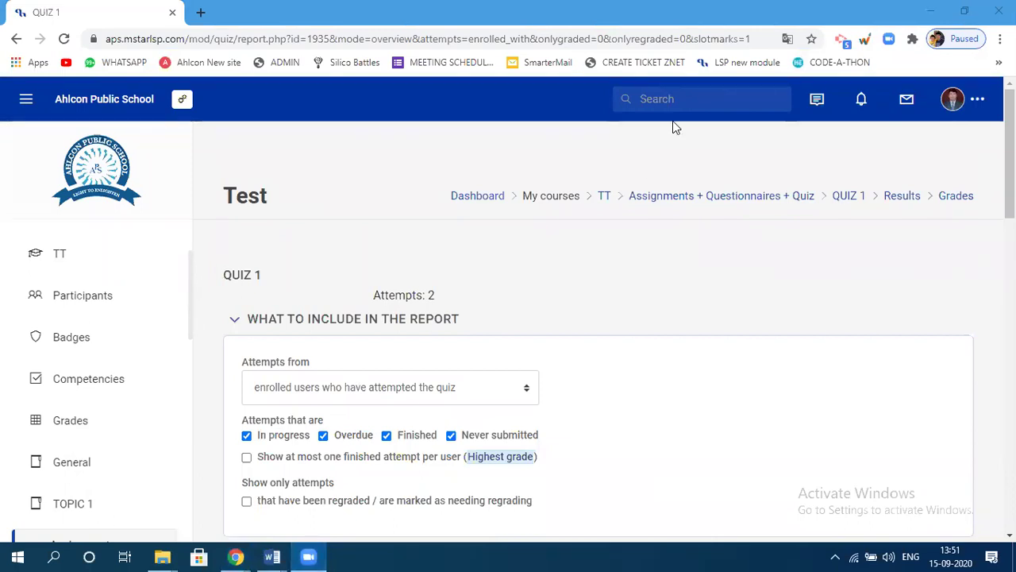
key("alt+s")
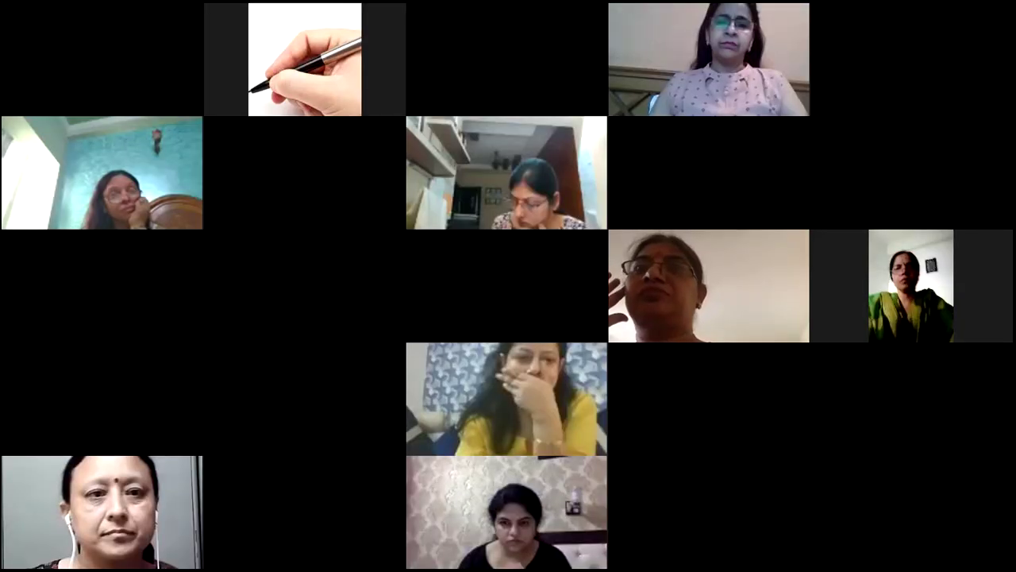